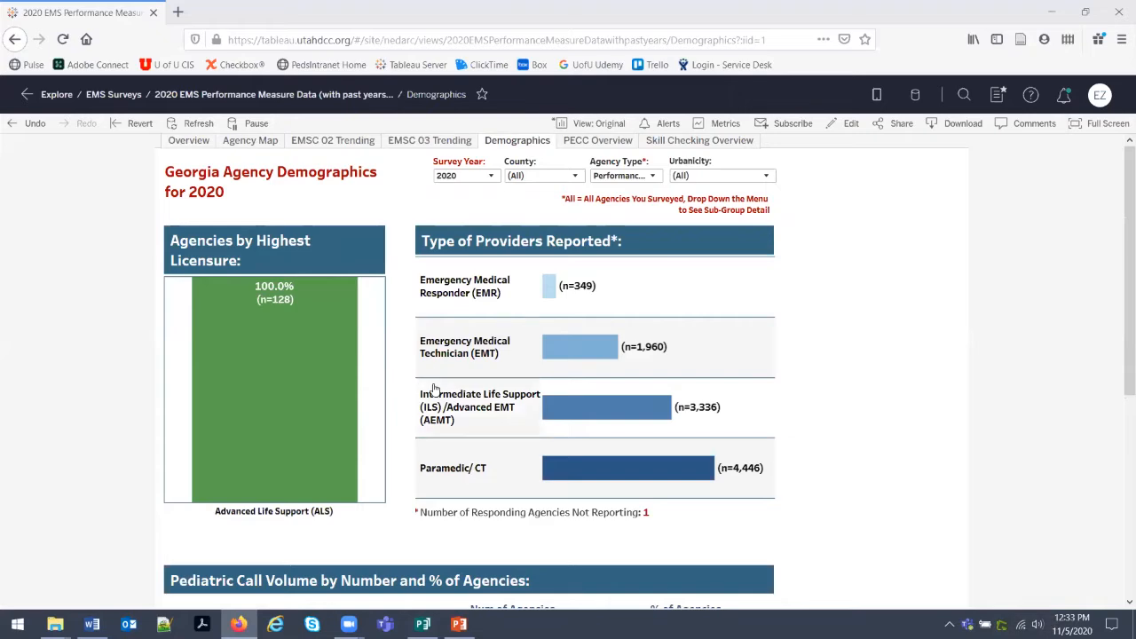
Zoom the Tableau dashboard to 120% and try a first capture of the licensure chart, then discard it.
key(ctrl+plus)
key(ctrl+plus)
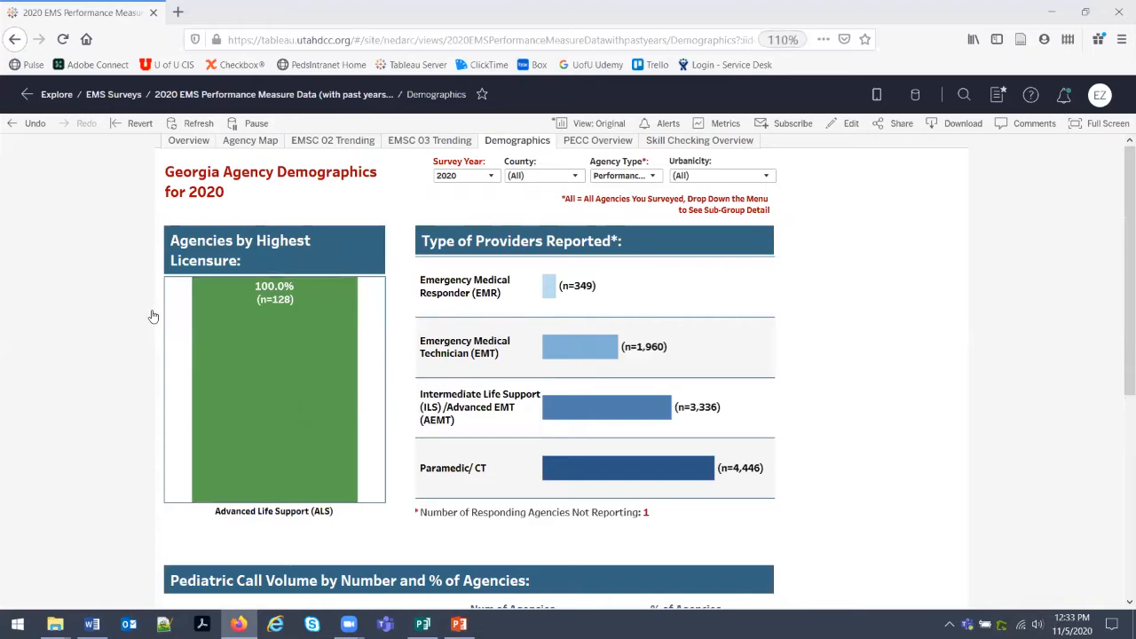
scroll(133, 328, down, 4)
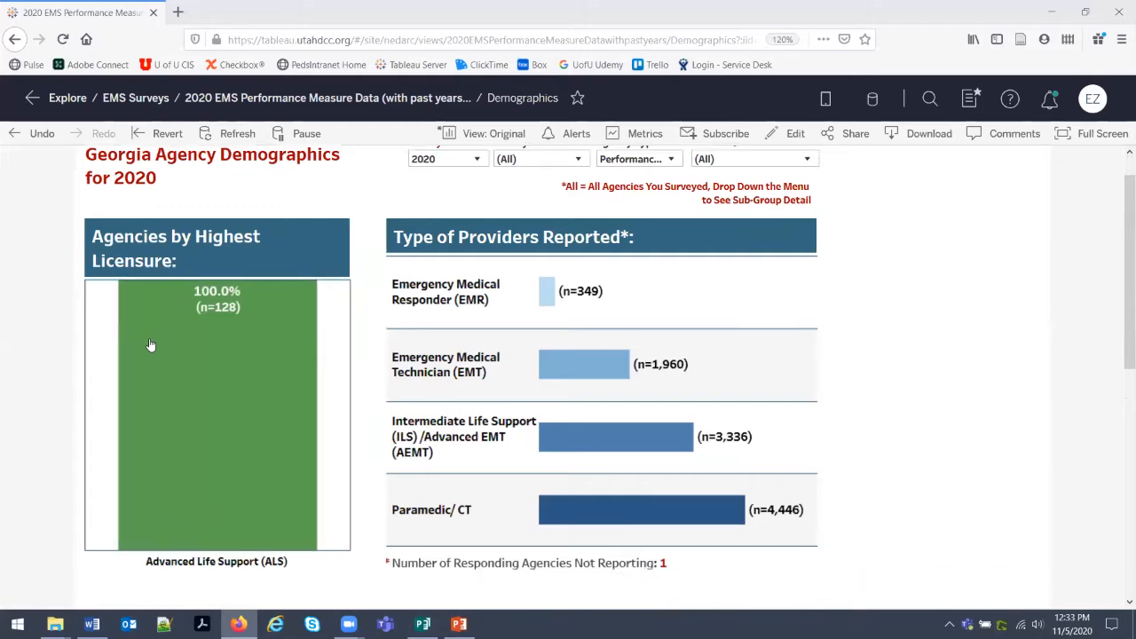
scroll(121, 292, up, 2)
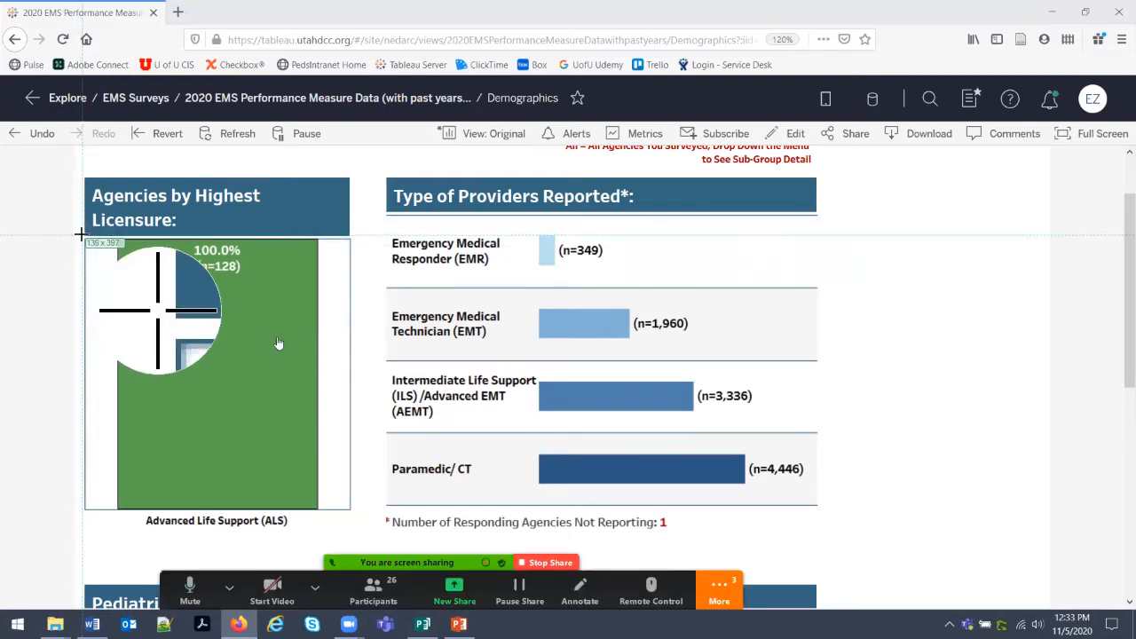
drag(83, 234, 373, 538)
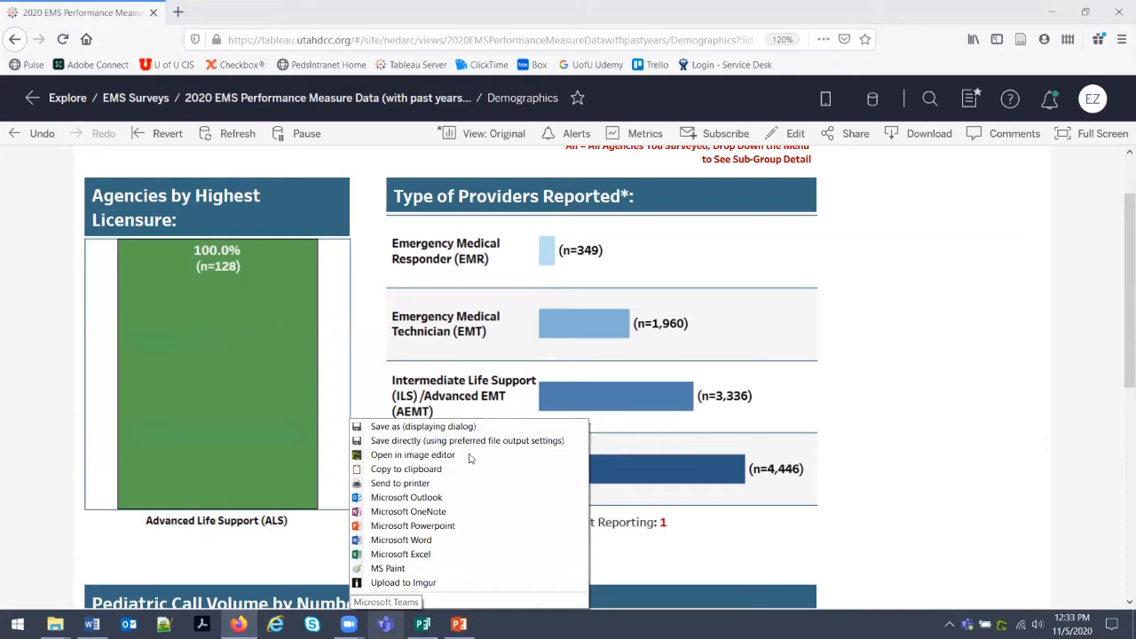
mouse_move(515, 485)
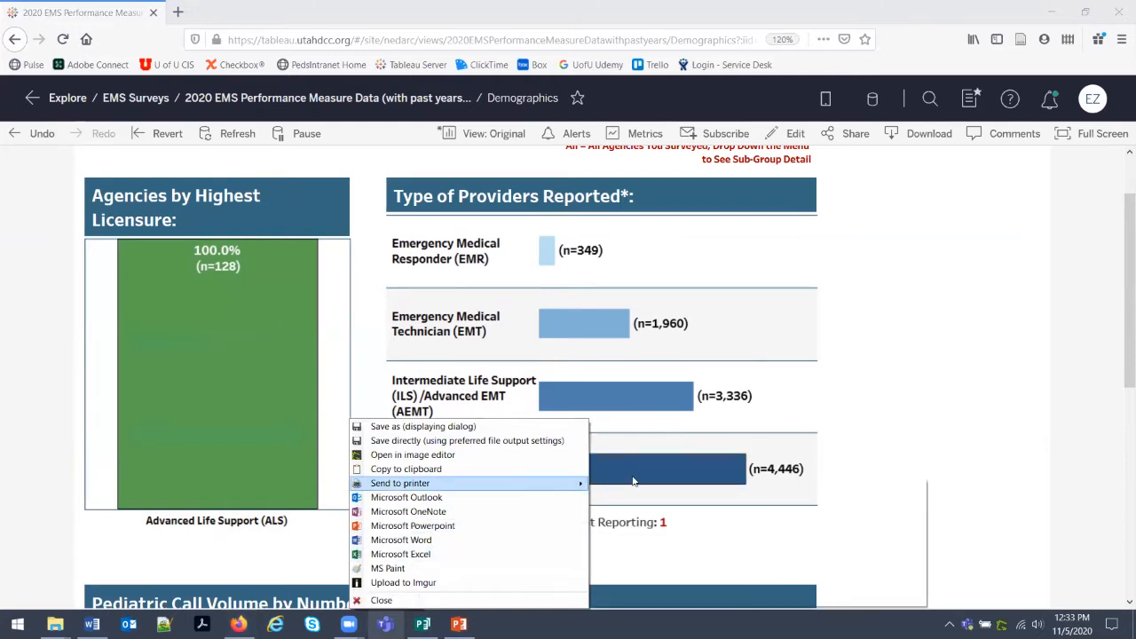
click(633, 480)
click(623, 592)
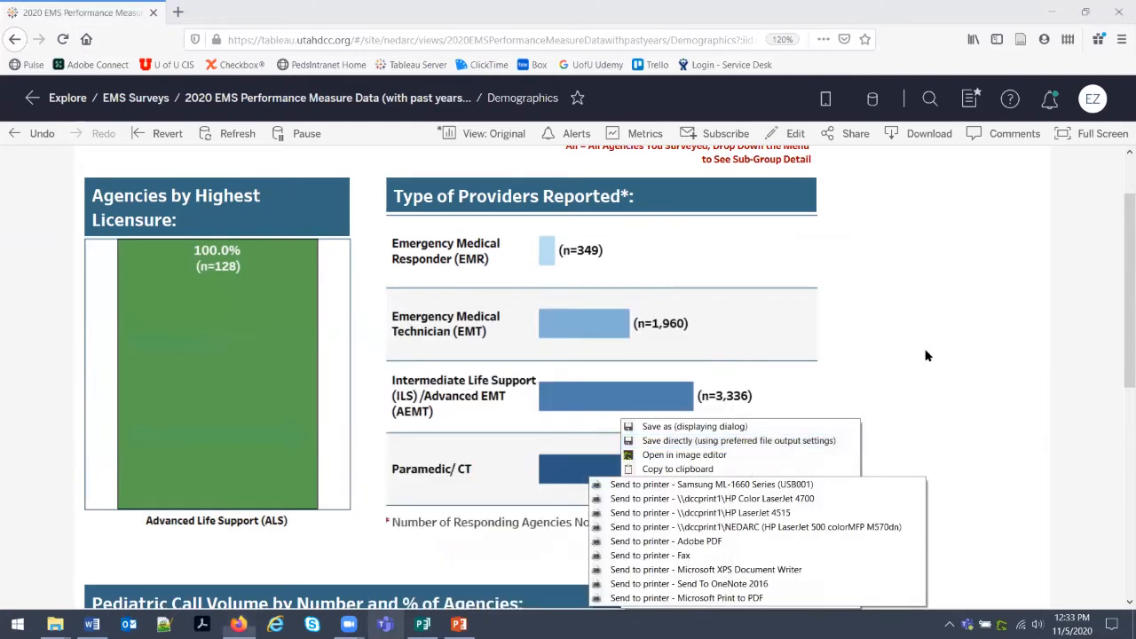
click(666, 603)
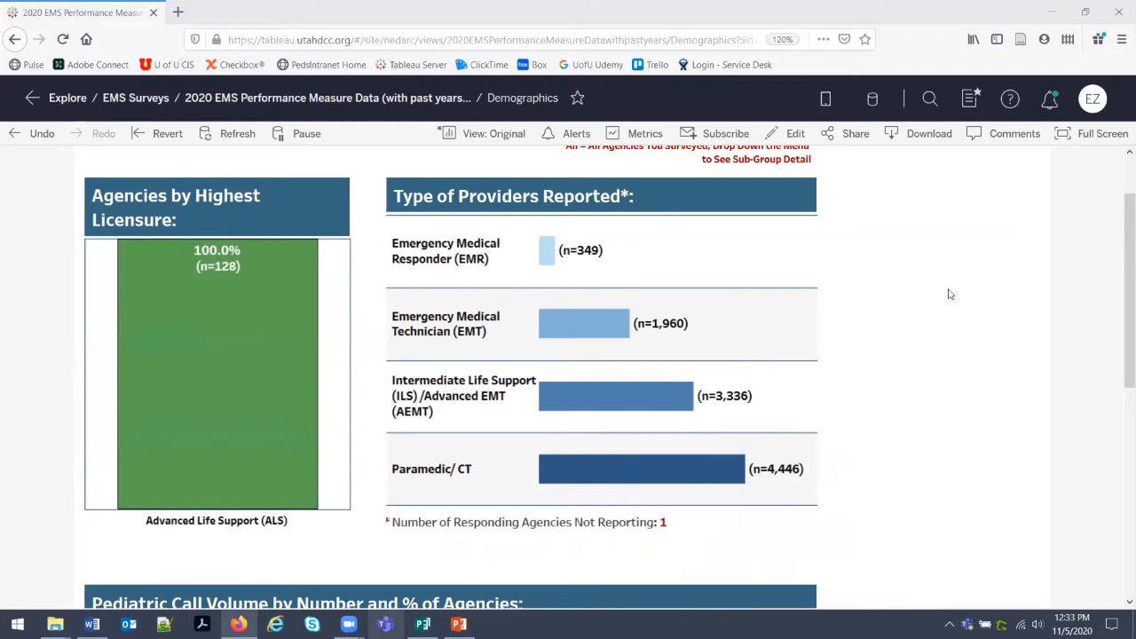
Recapture the Agencies by Highest Licensure chart region, copy it to the clipboard and return to Publisher.
key(Print)
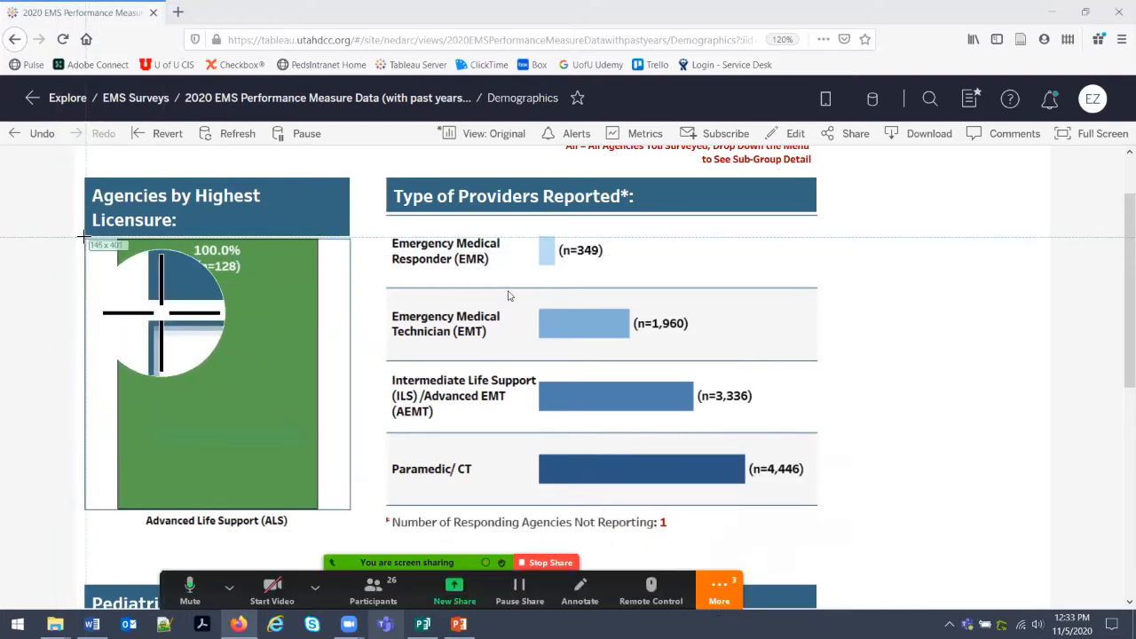
drag(78, 234, 370, 534)
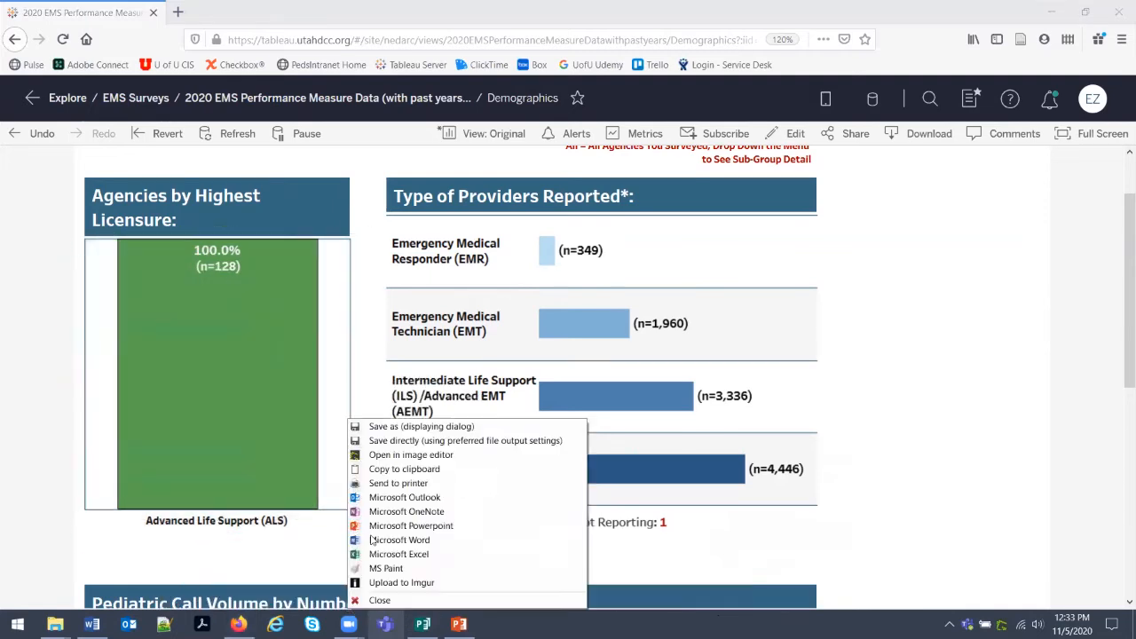
click(405, 473)
click(422, 624)
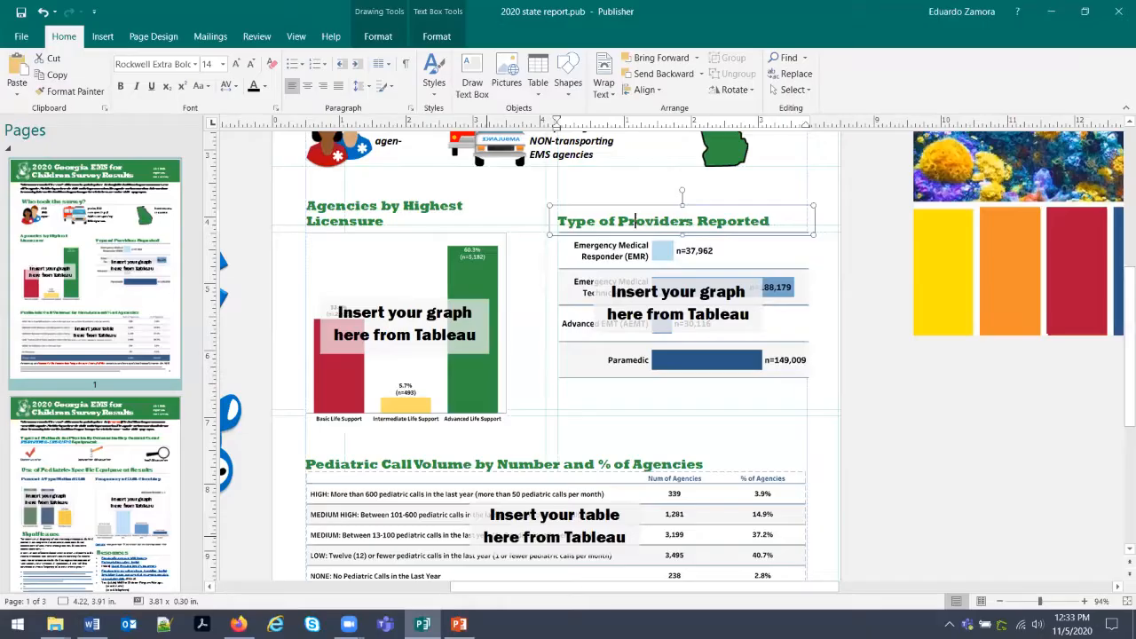
Replace the placeholder licensure chart with the pasted green ALS chart.
click(384, 276)
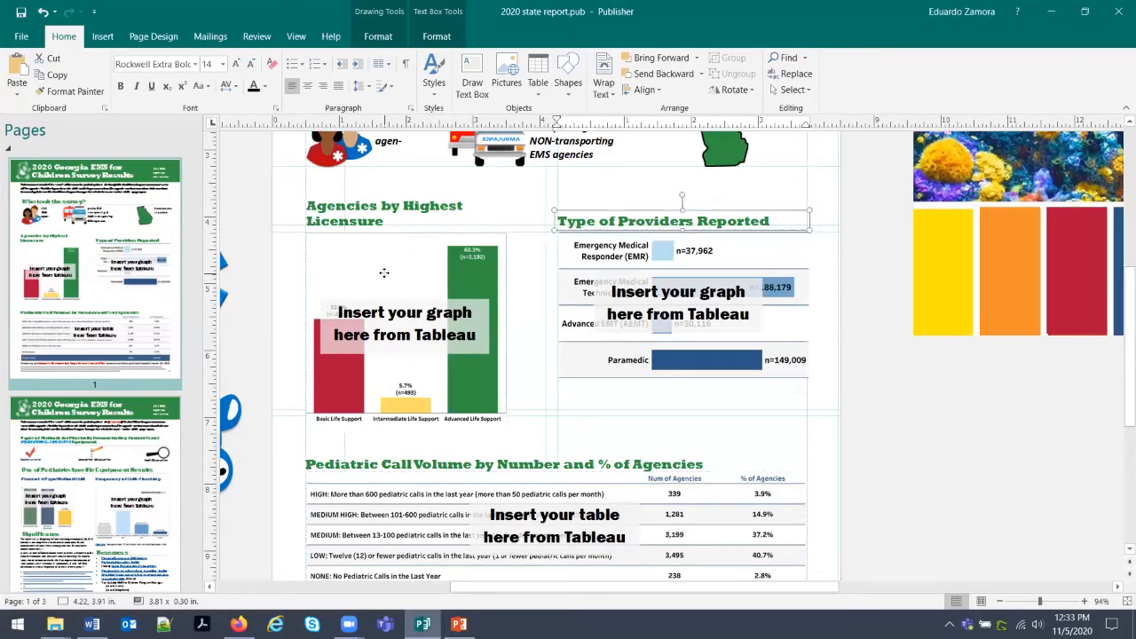
key(Delete)
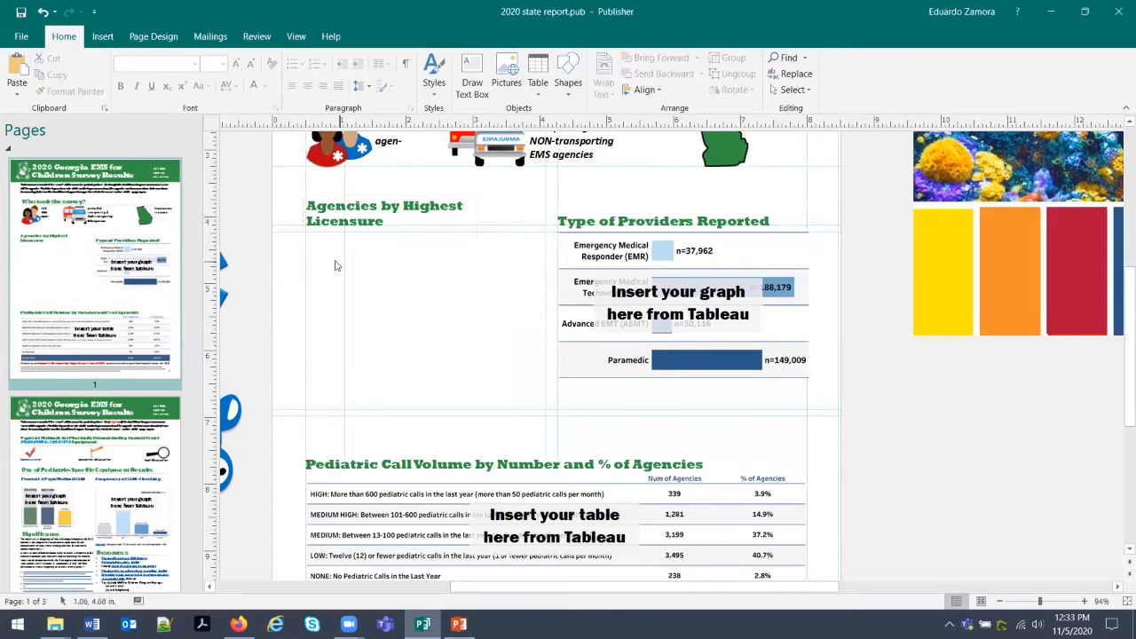
right_click(323, 251)
click(349, 291)
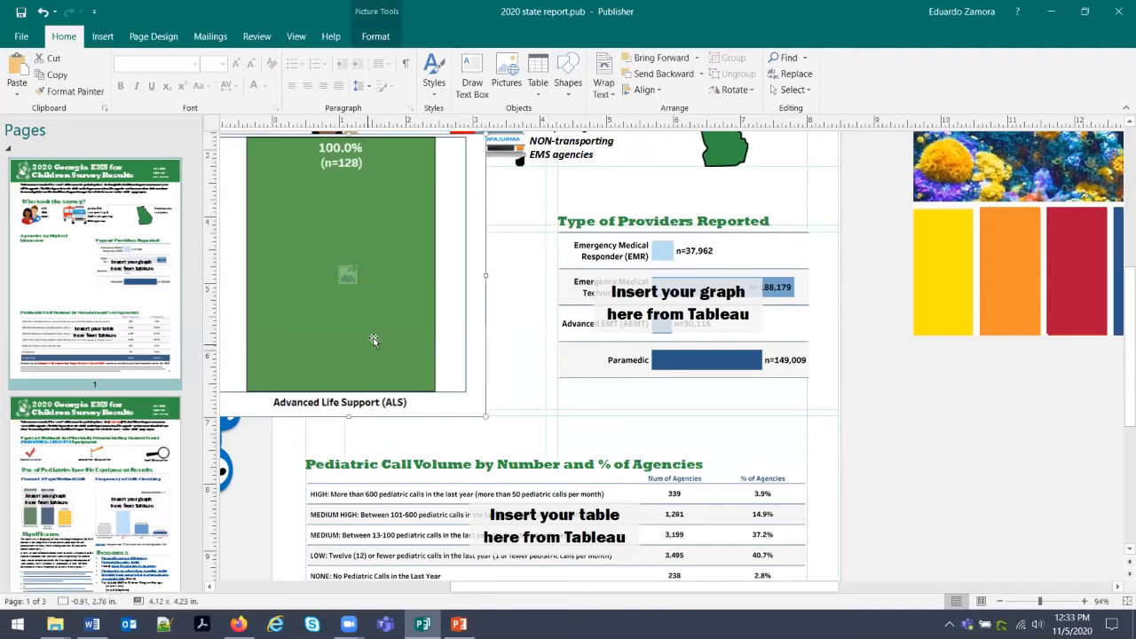
Resize the ALS chart to 2.42 x 2.48 in and position it under the heading.
drag(357, 272, 445, 365)
drag(575, 507, 476, 408)
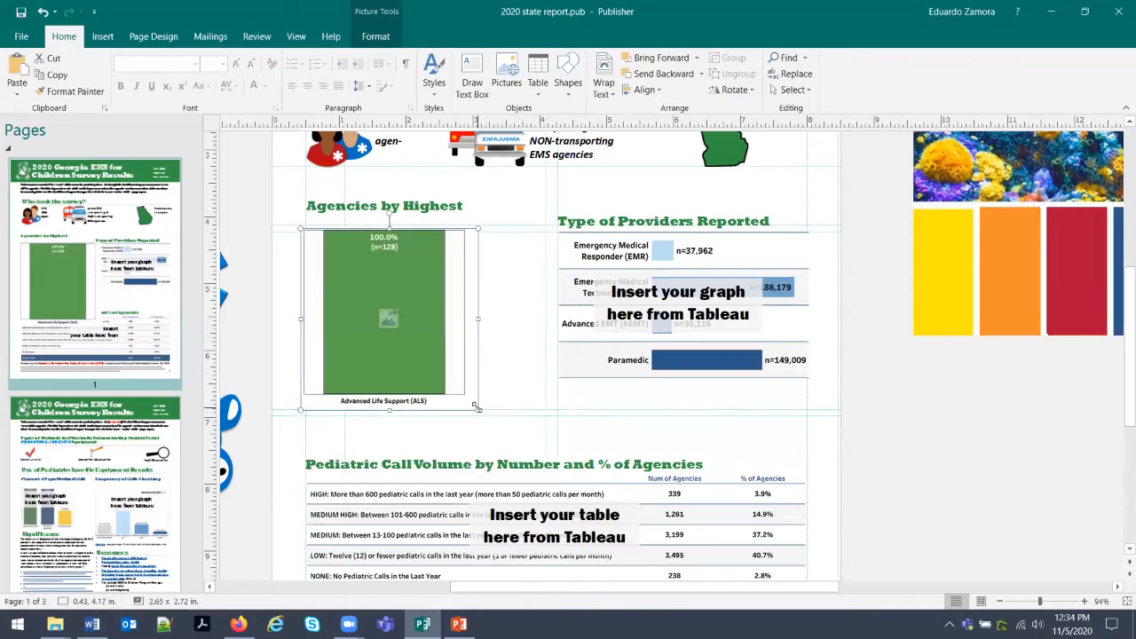
drag(477, 409, 461, 393)
drag(396, 328, 402, 329)
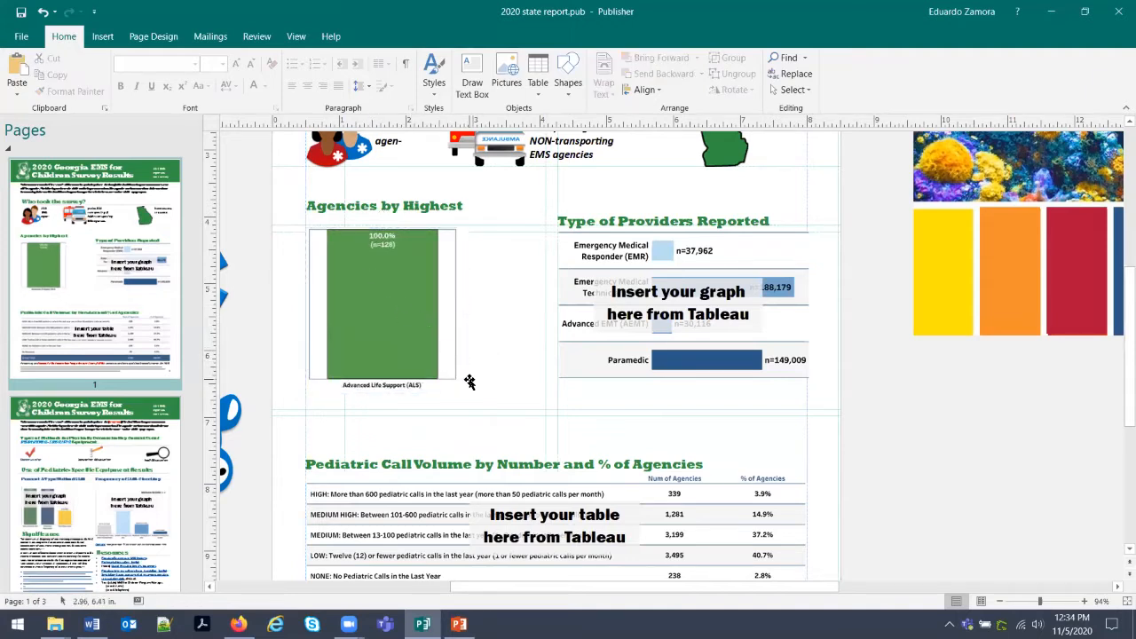
drag(411, 338, 411, 341)
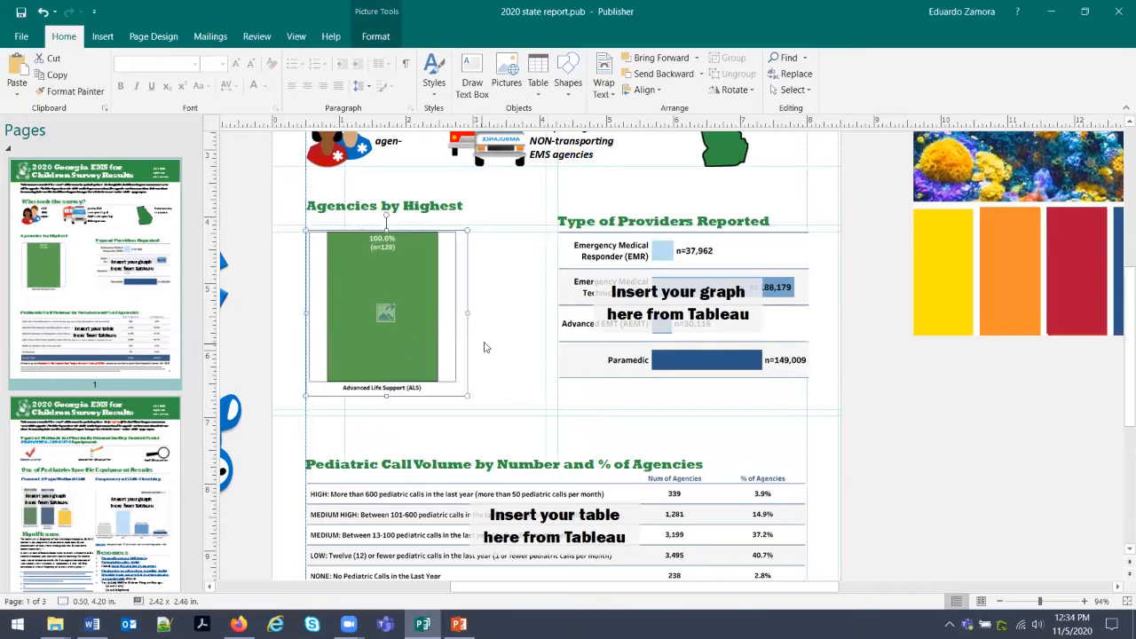
click(487, 349)
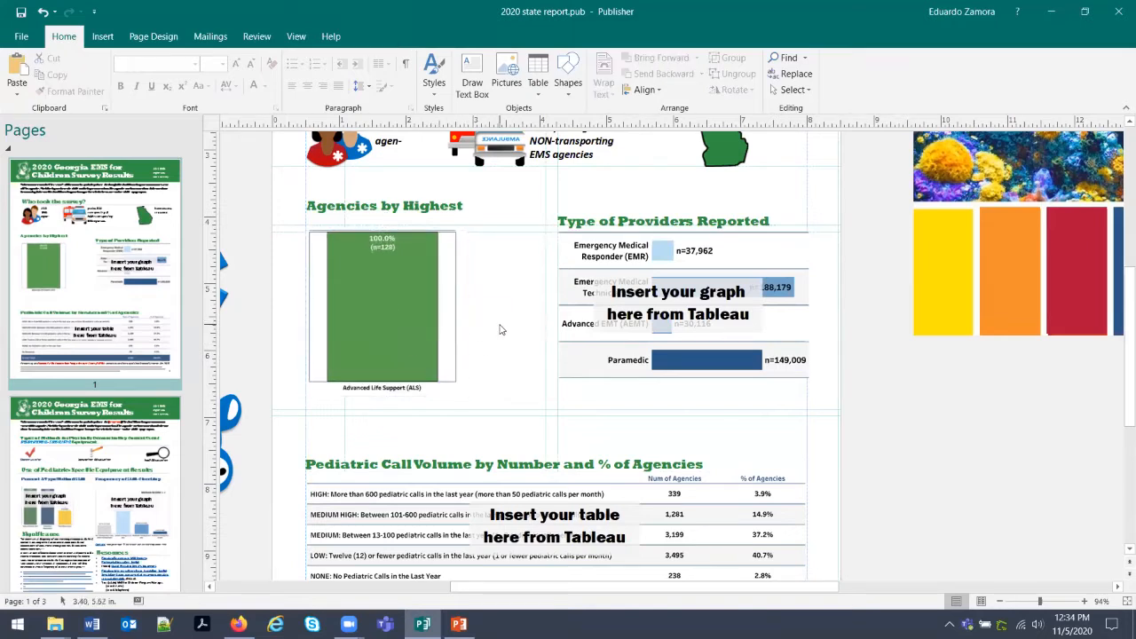
drag(442, 312, 443, 315)
click(555, 322)
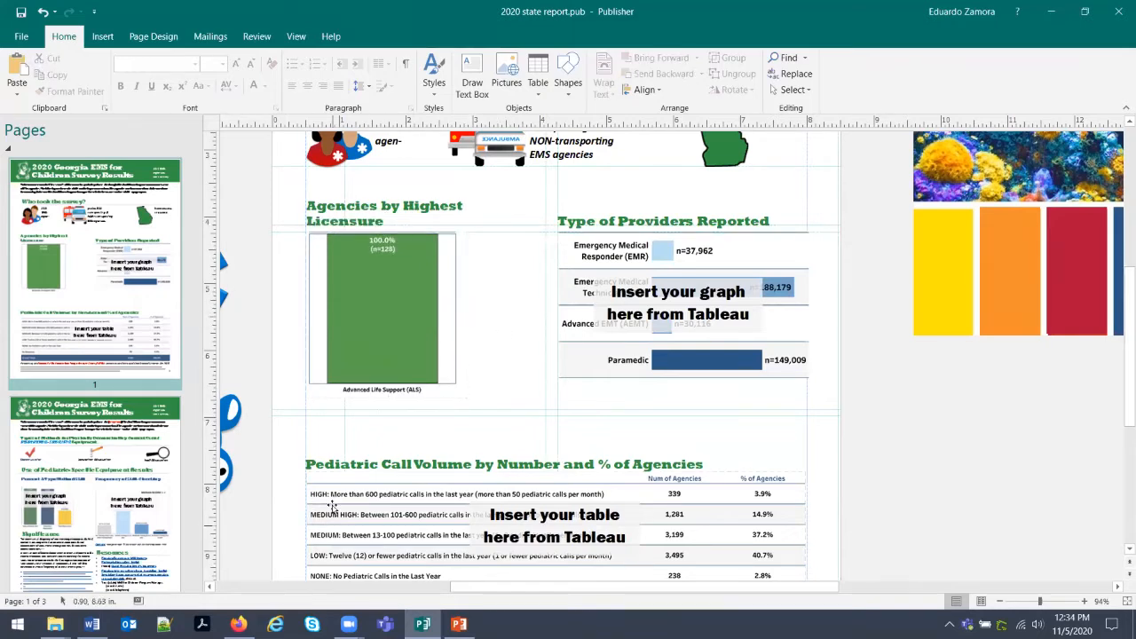
key(alt+Tab)
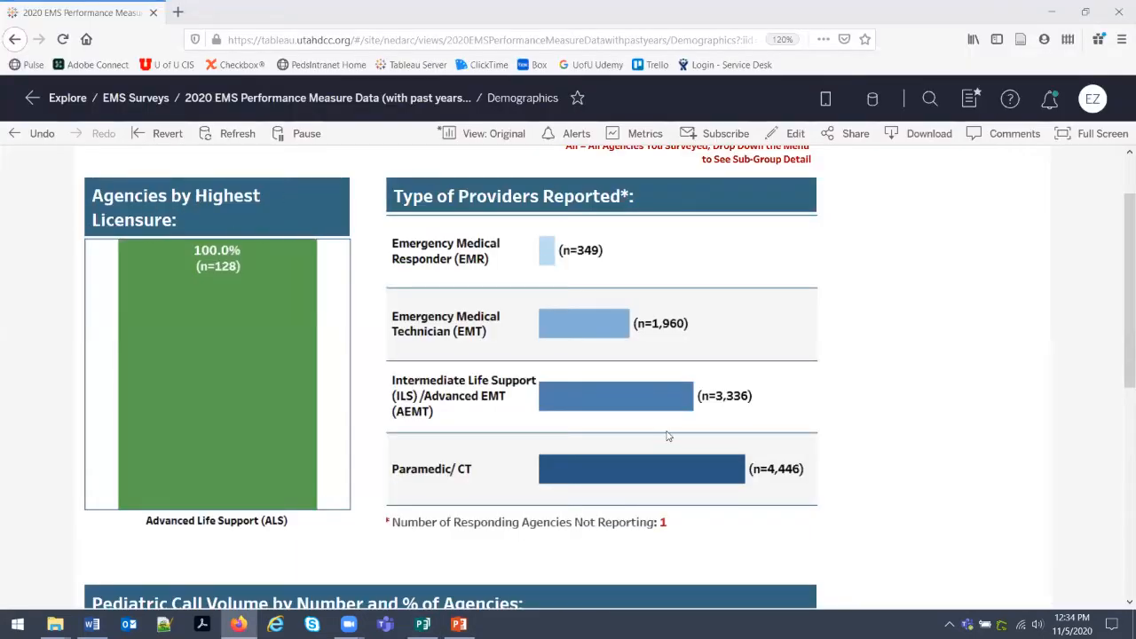
Capture the Type of Providers Reported chart in Tableau and copy it to the clipboard.
key(alt+Tab)
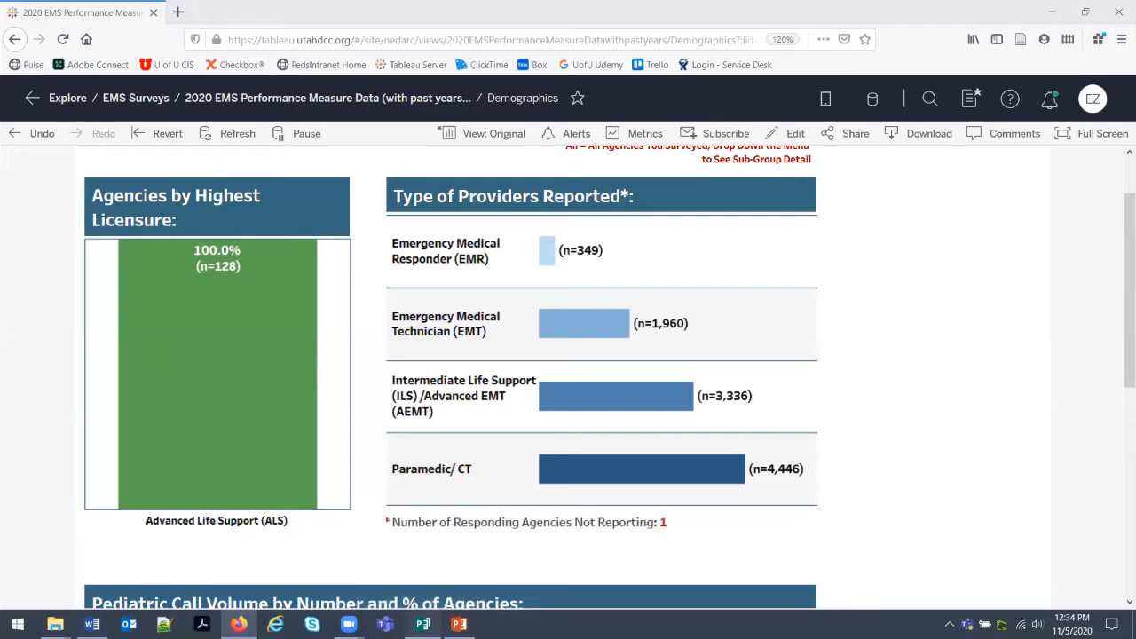
click(423, 624)
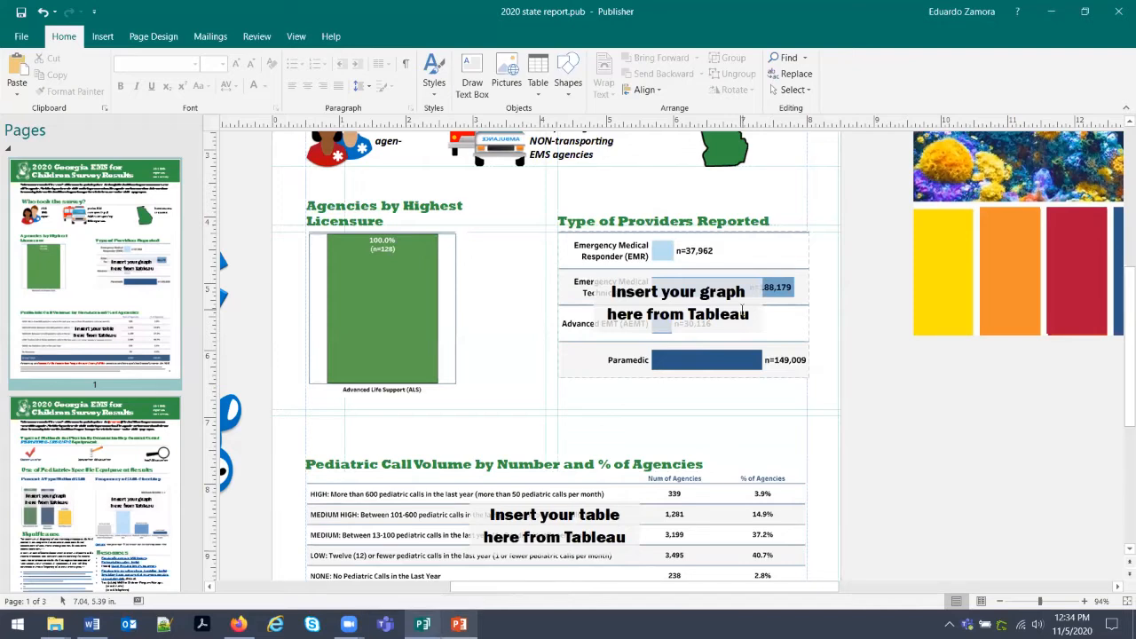
click(239, 624)
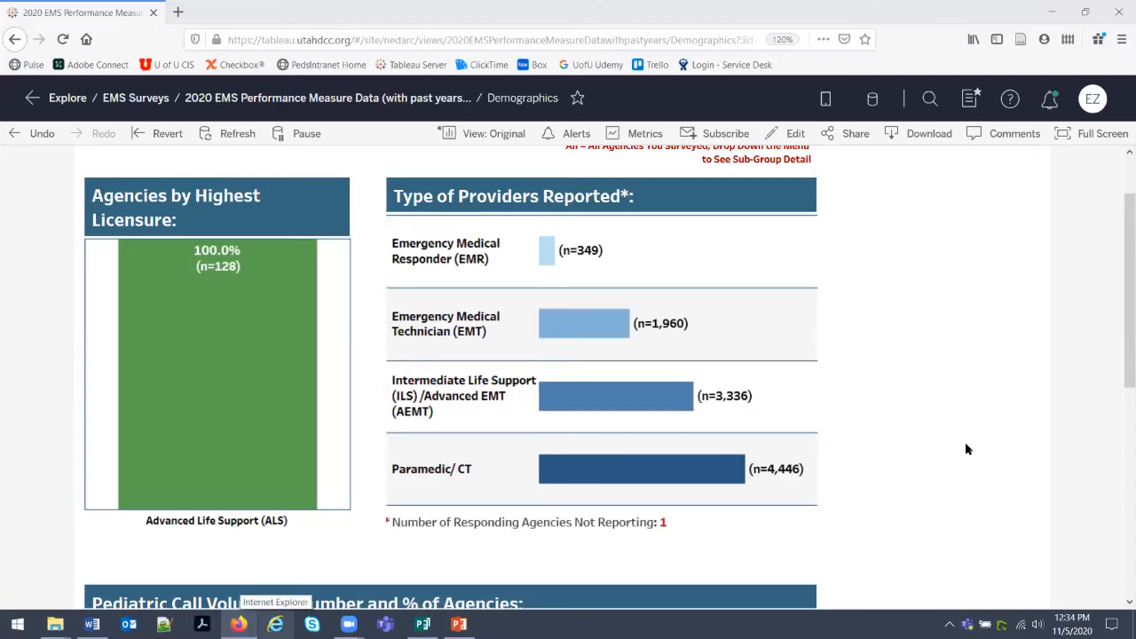
key(Print)
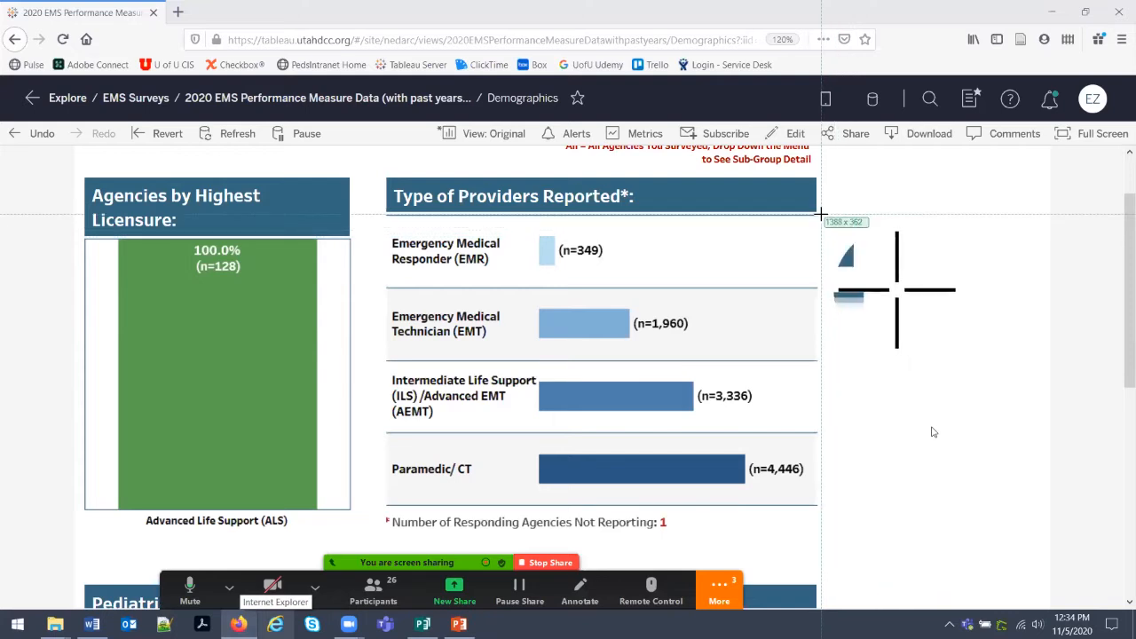
drag(821, 214, 383, 529)
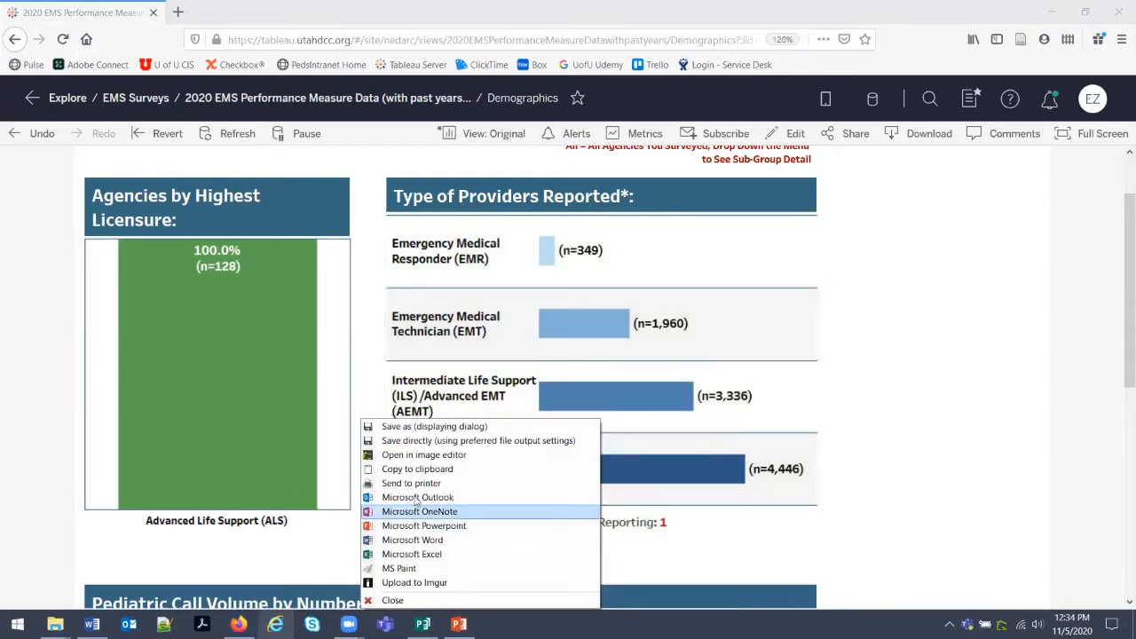
click(413, 468)
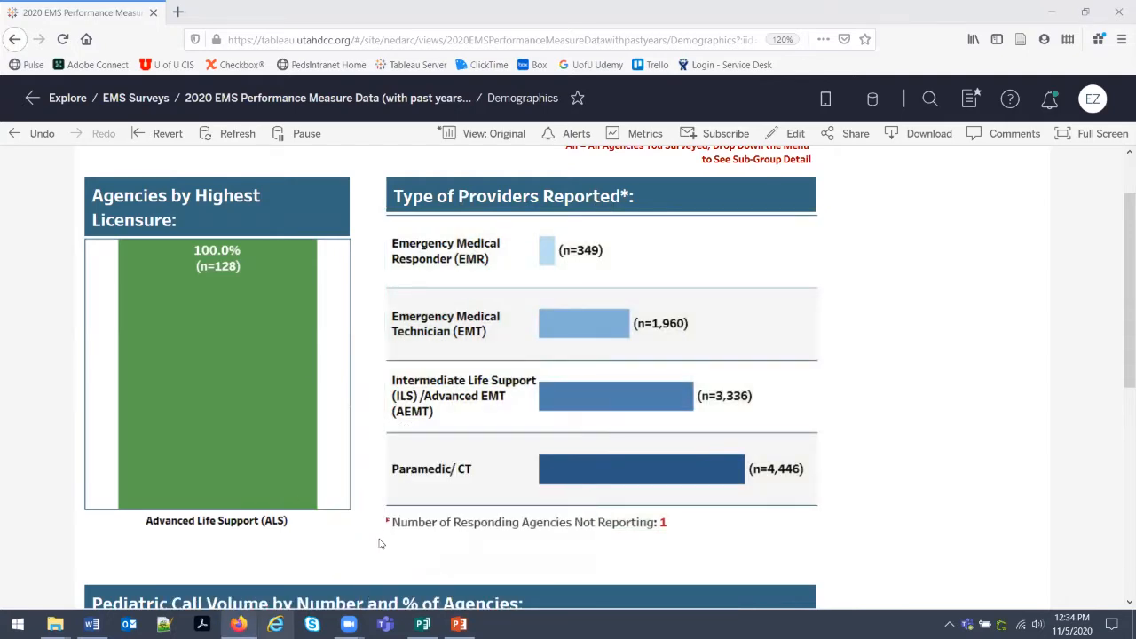
Delete the placeholder Type of Providers Reported graph in Publisher.
key(alt+Tab)
click(663, 253)
key(Delete)
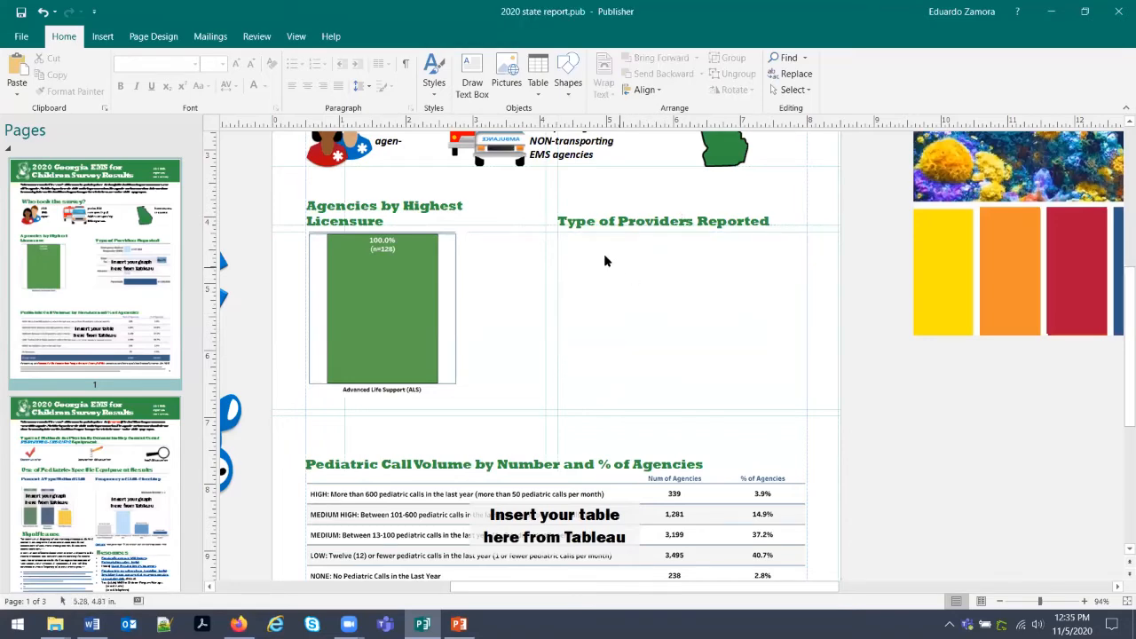
Paste the Type of Providers chart and shrink it to fit beside the licensure chart.
right_click(583, 247)
click(612, 291)
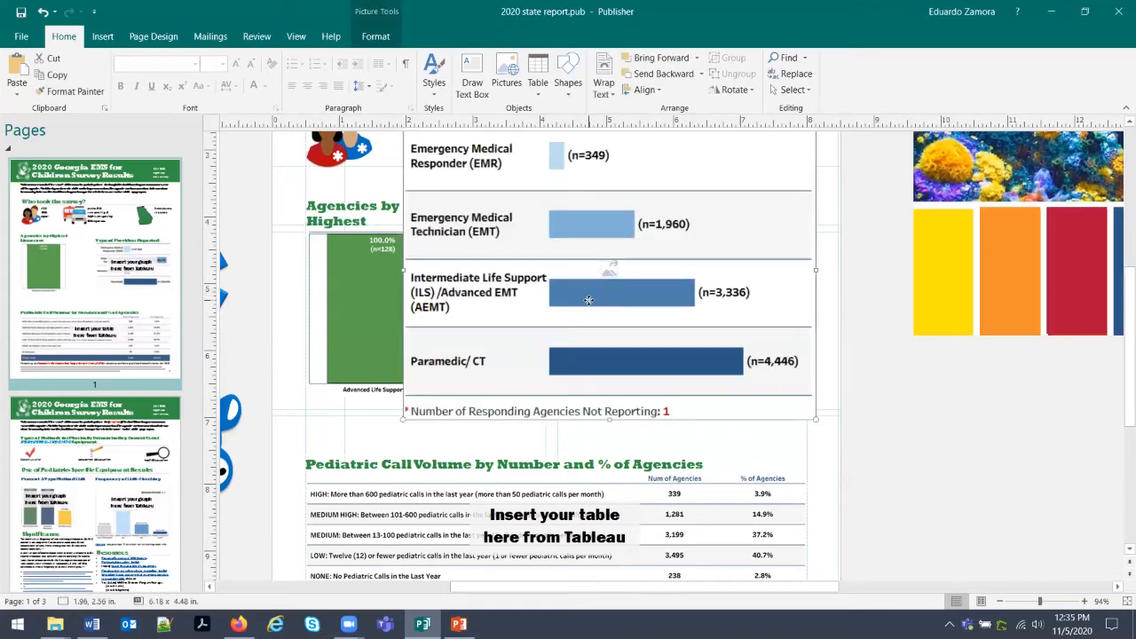
drag(503, 316, 569, 420)
drag(491, 235, 822, 409)
drag(863, 450, 817, 409)
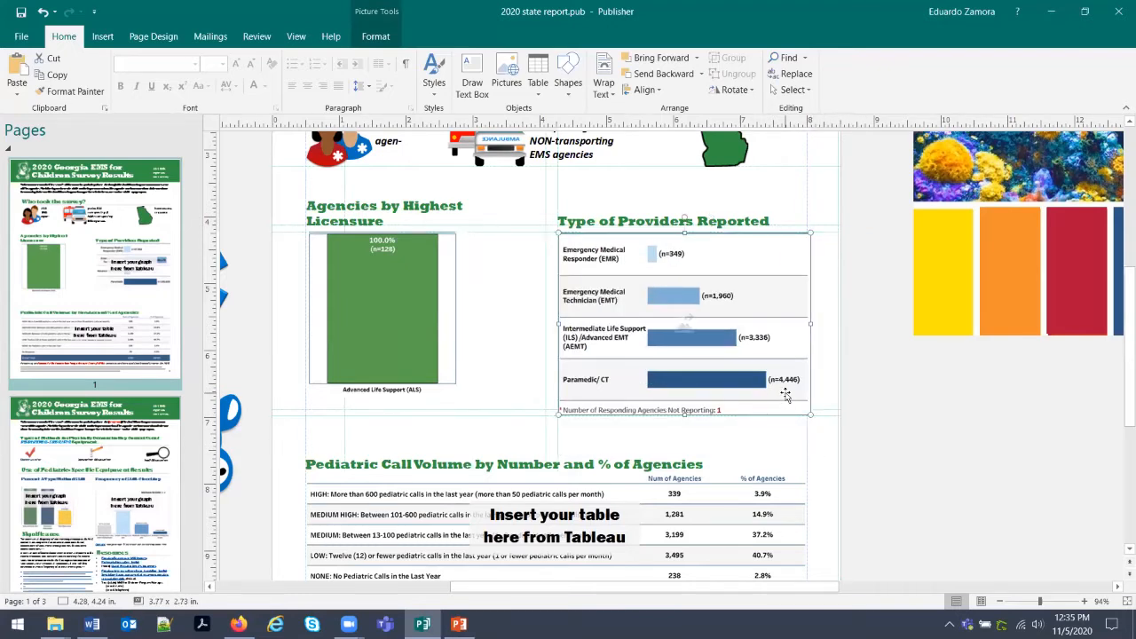
drag(807, 413, 800, 401)
click(802, 455)
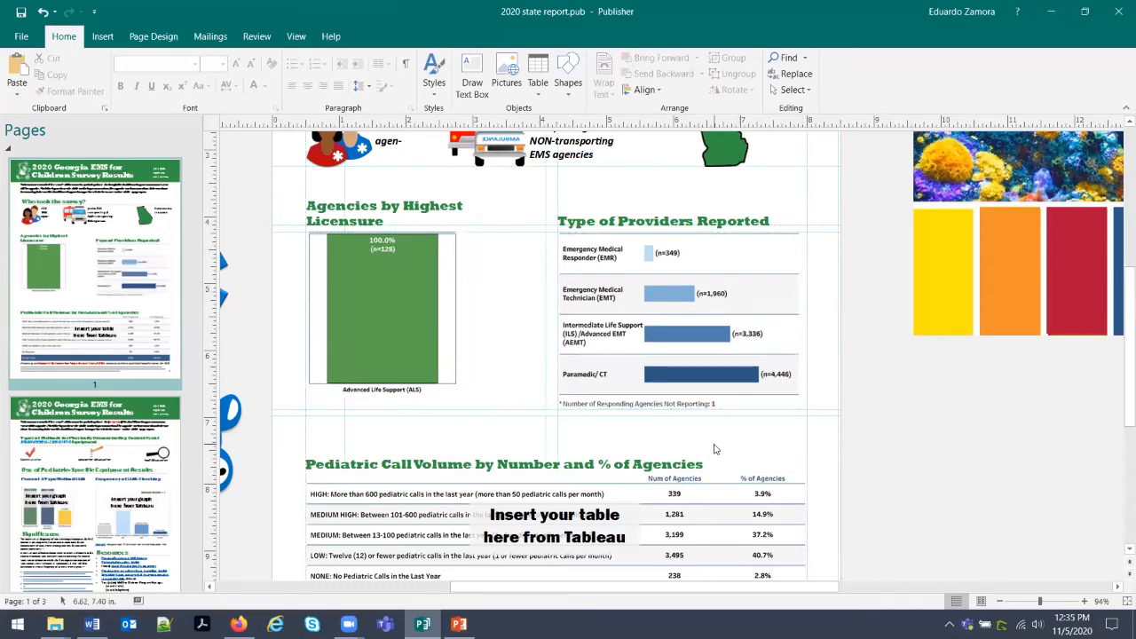
Check the green ALS chart's size, then scroll down the page.
click(402, 291)
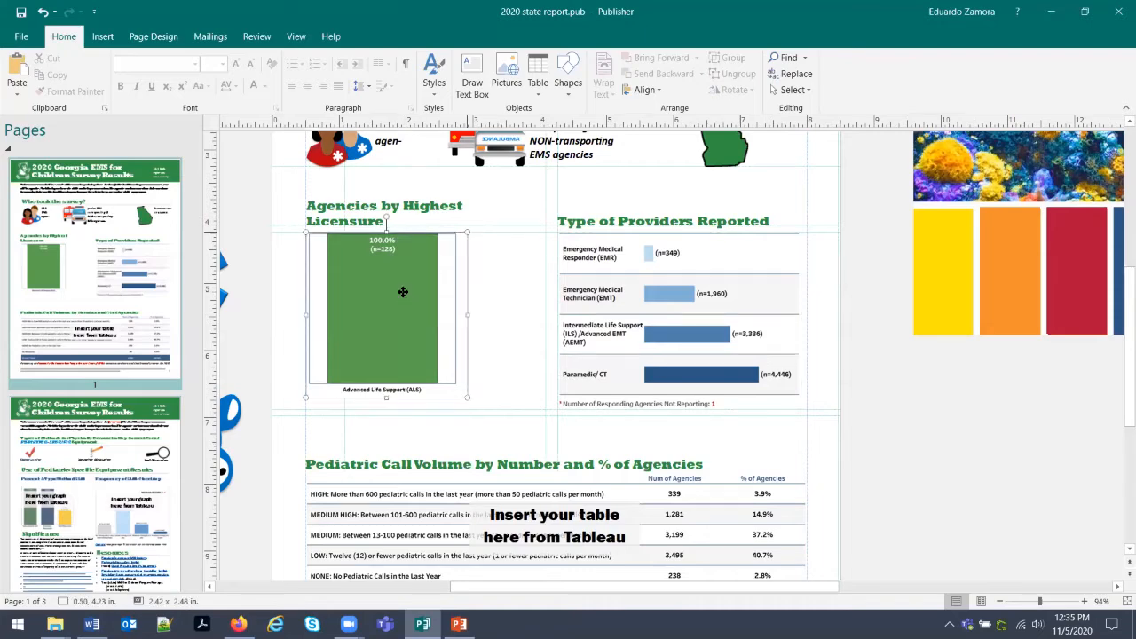
click(500, 294)
scroll(500, 294, down, 2)
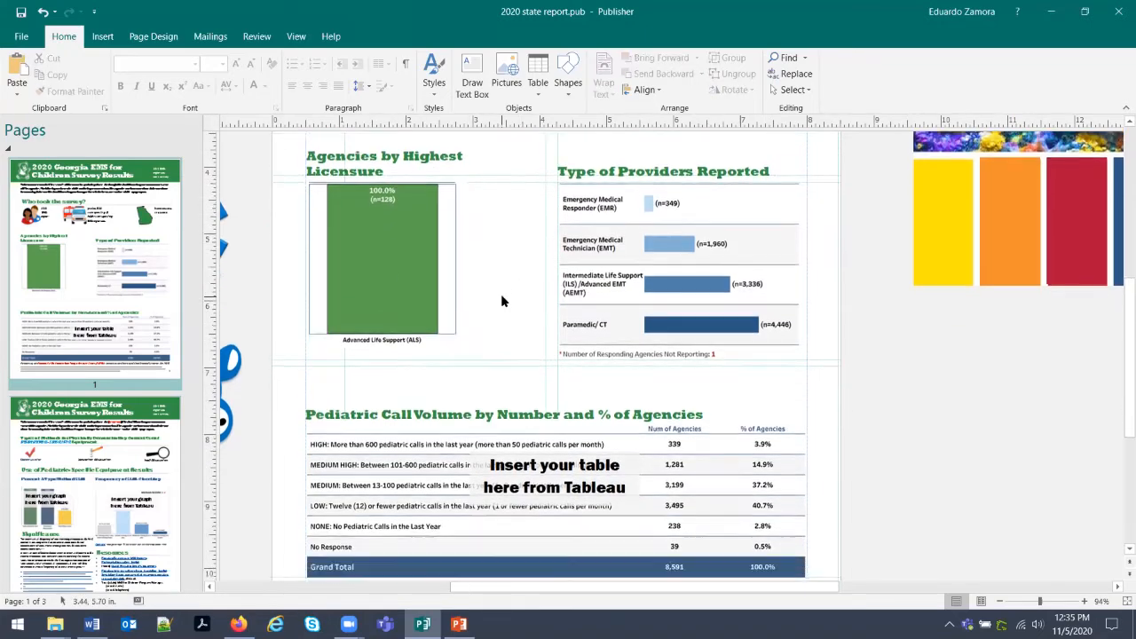
scroll(500, 301, down, 3)
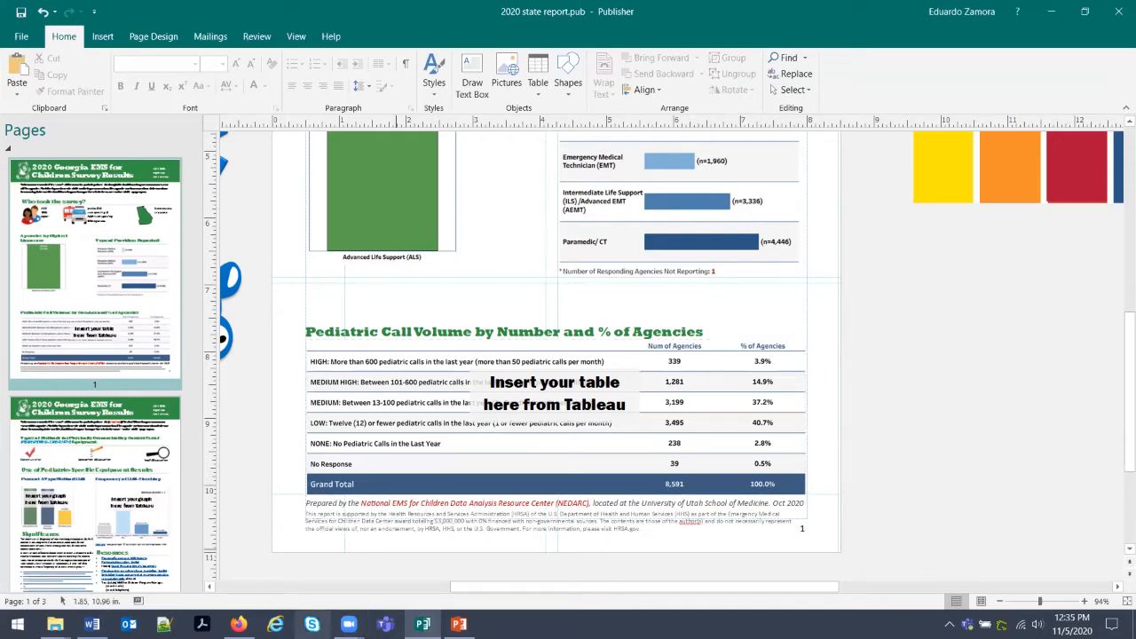
Try capturing the Pediatric Call Volume table, discard it, and zoom the Tableau page out twice.
click(238, 624)
scroll(577, 381, down, 5)
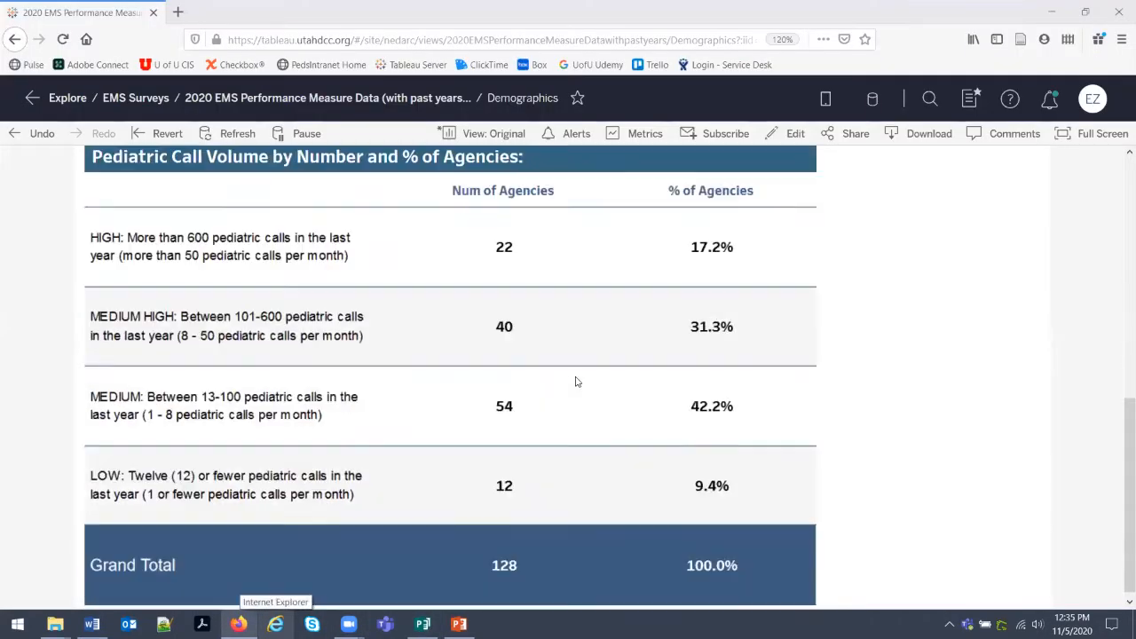
scroll(601, 400, up, 1)
scroll(599, 402, down, 1)
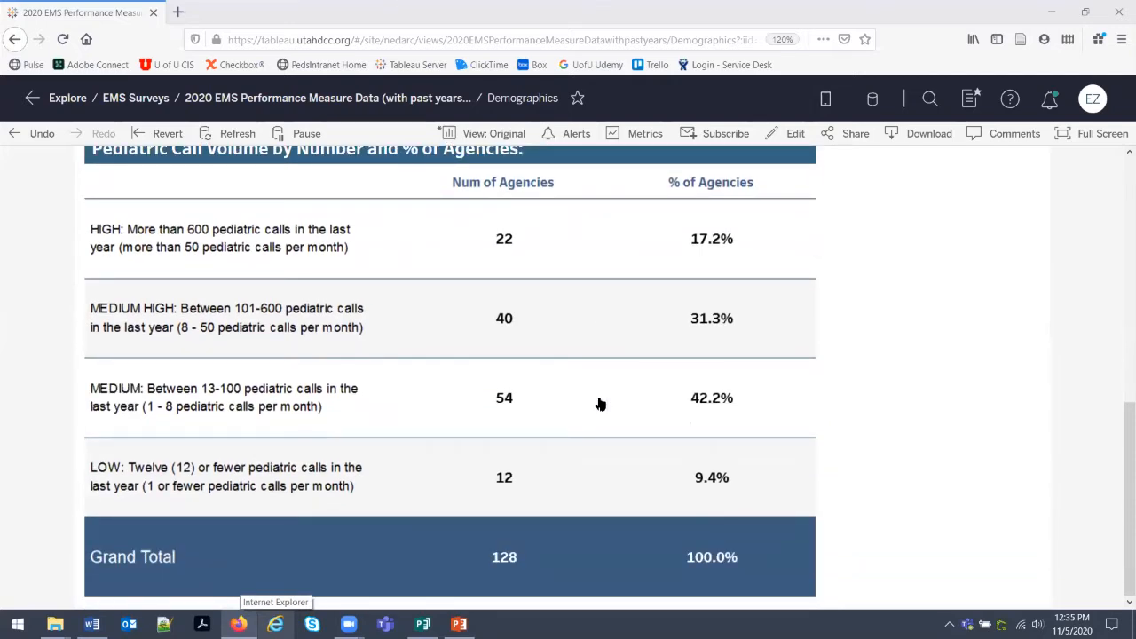
key(Print)
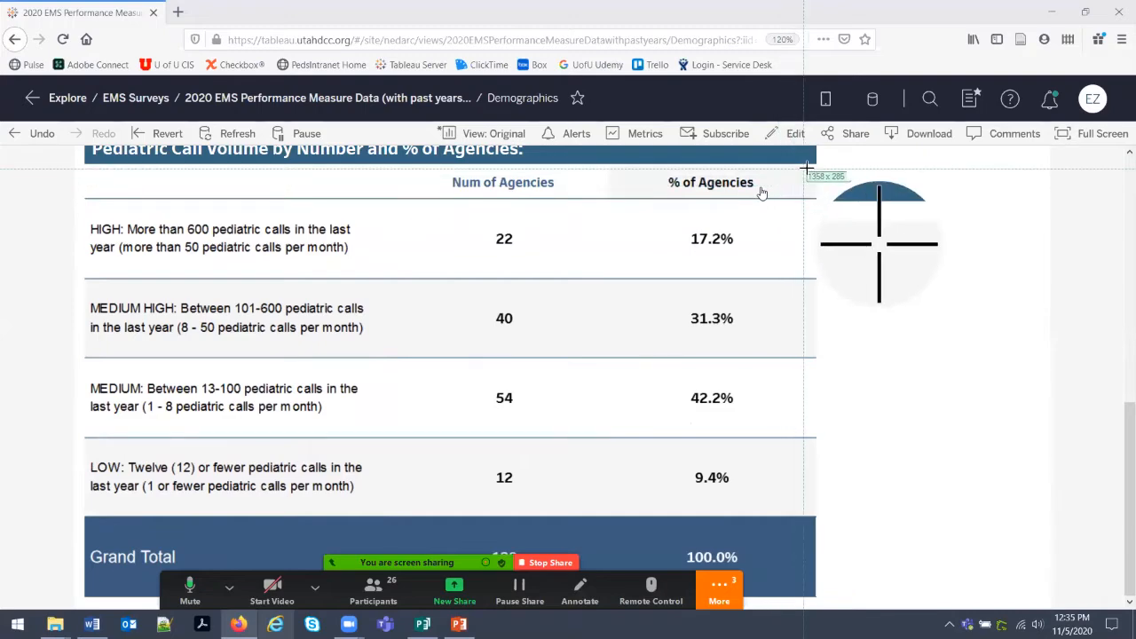
drag(820, 165, 79, 595)
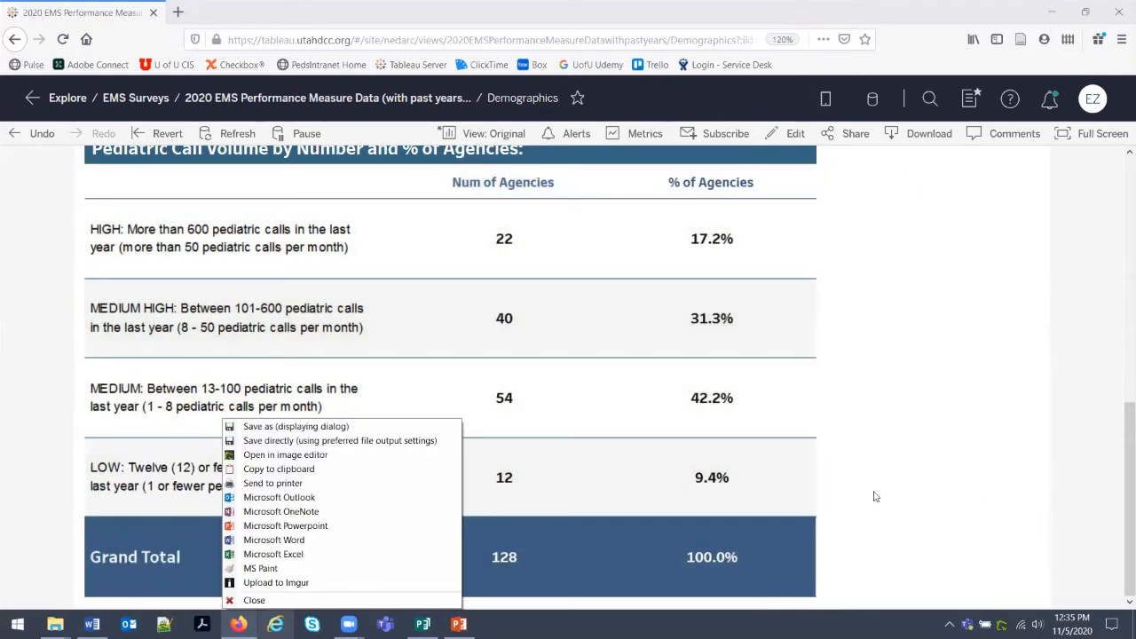
click(298, 601)
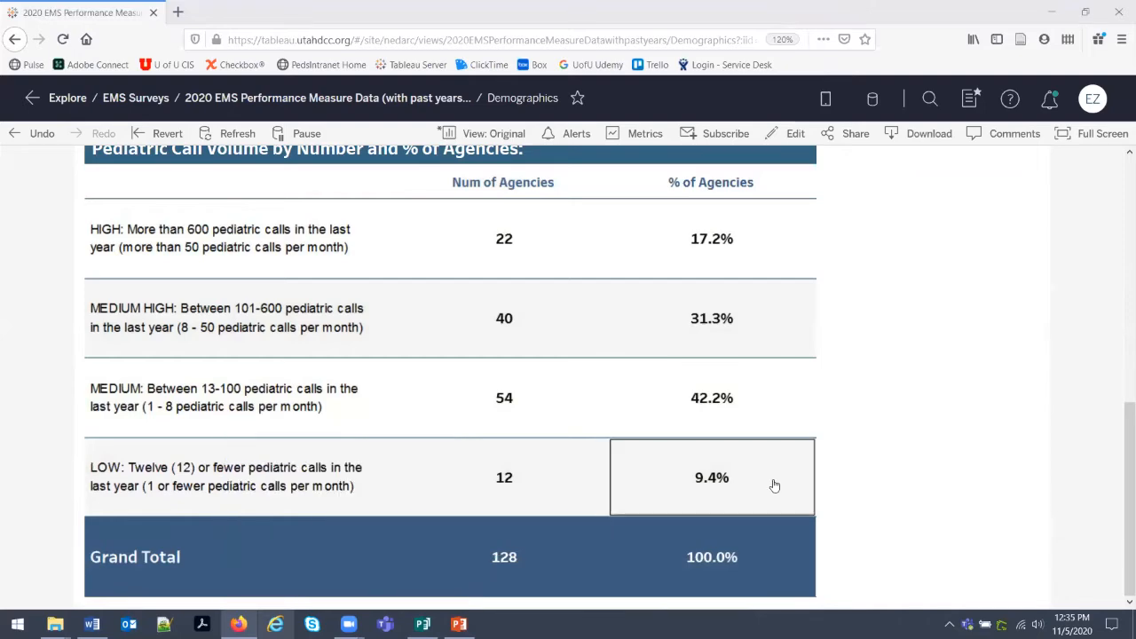
key(ctrl+minus)
key(ctrl+minus)
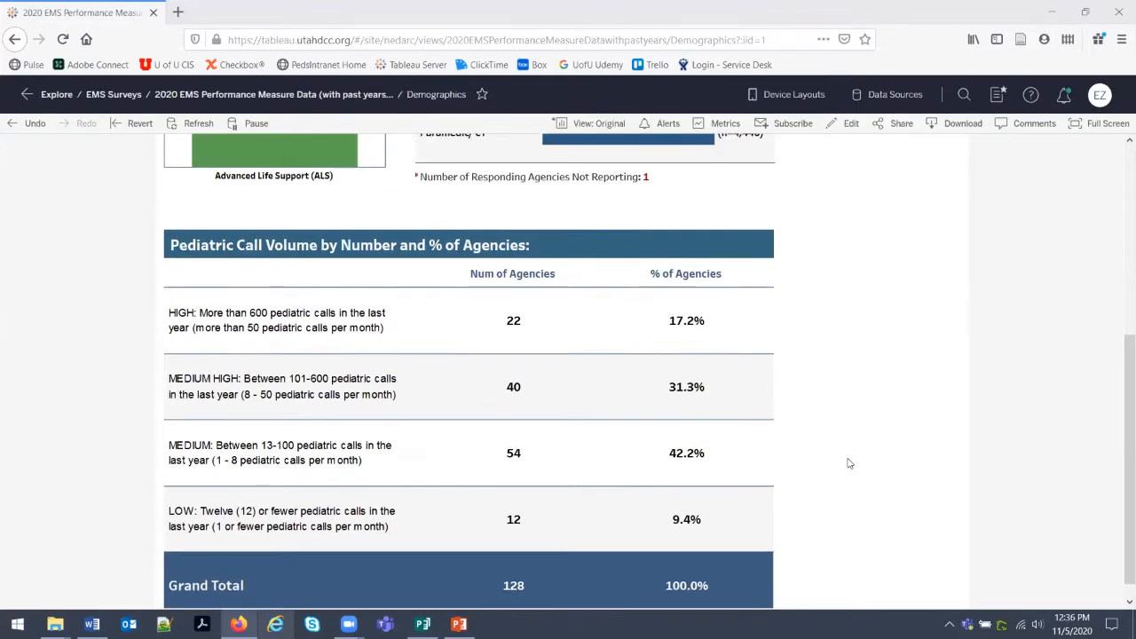
key(ctrl+minus)
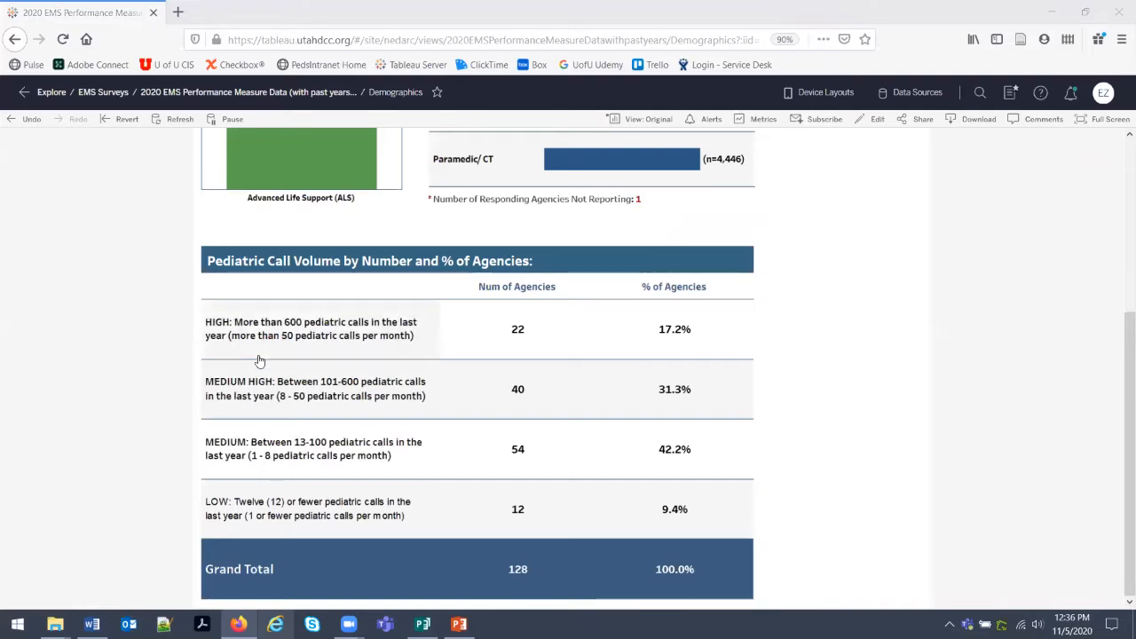
Capture the Pediatric Call Volume table region and copy it to the clipboard.
key(Print)
drag(195, 242, 776, 613)
drag(760, 601, 757, 601)
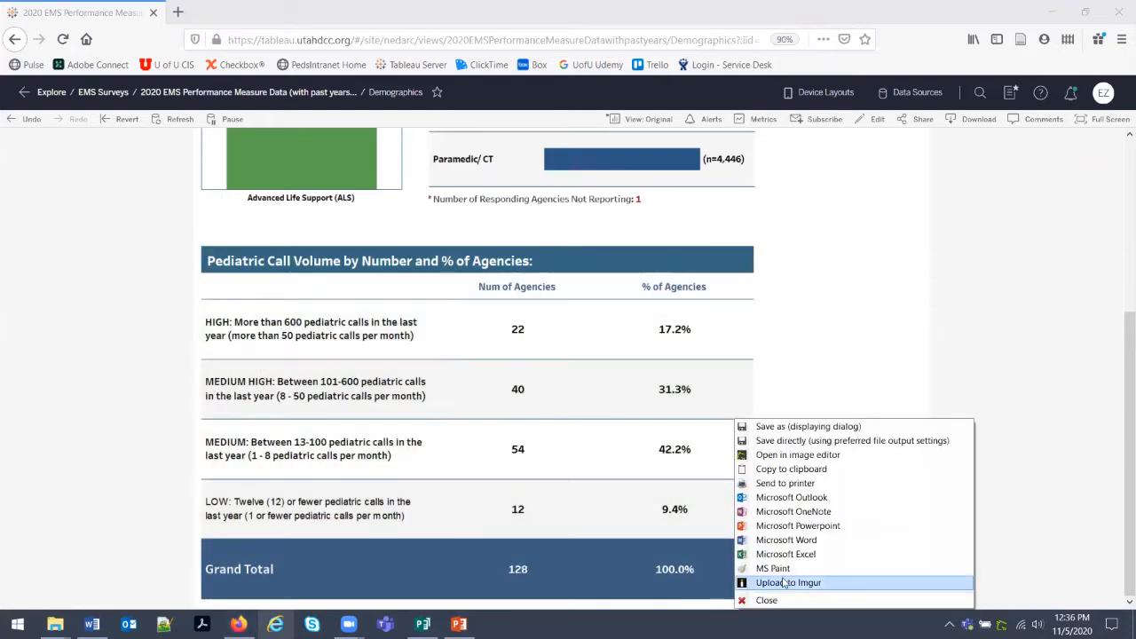
click(787, 467)
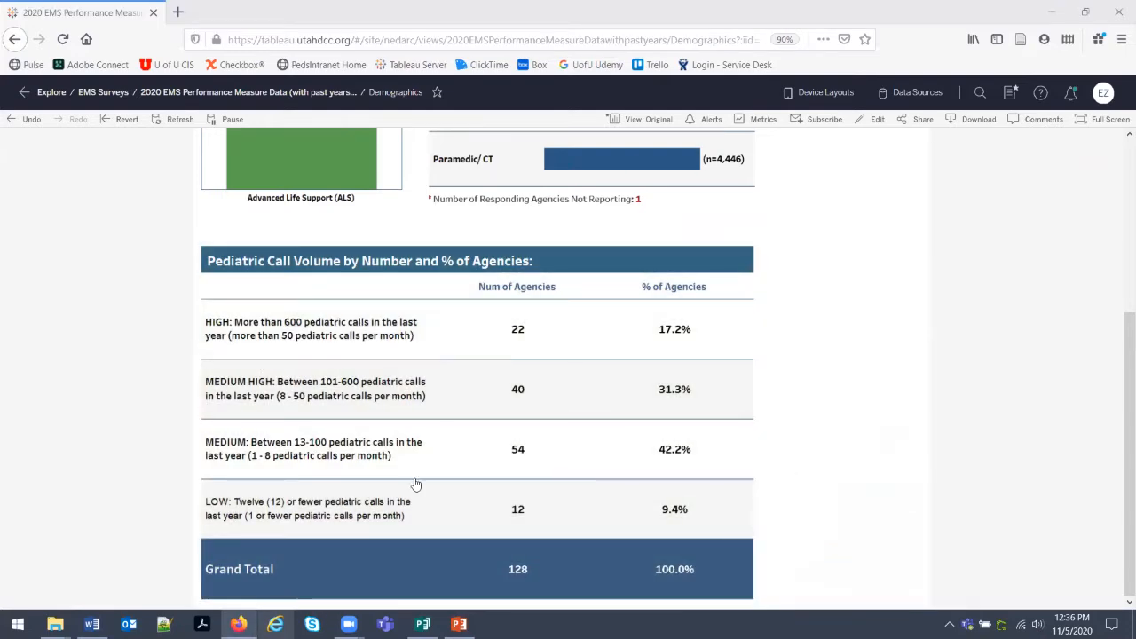
Delete the old placeholder call volume table in the Publisher report.
click(422, 623)
click(512, 360)
key(Delete)
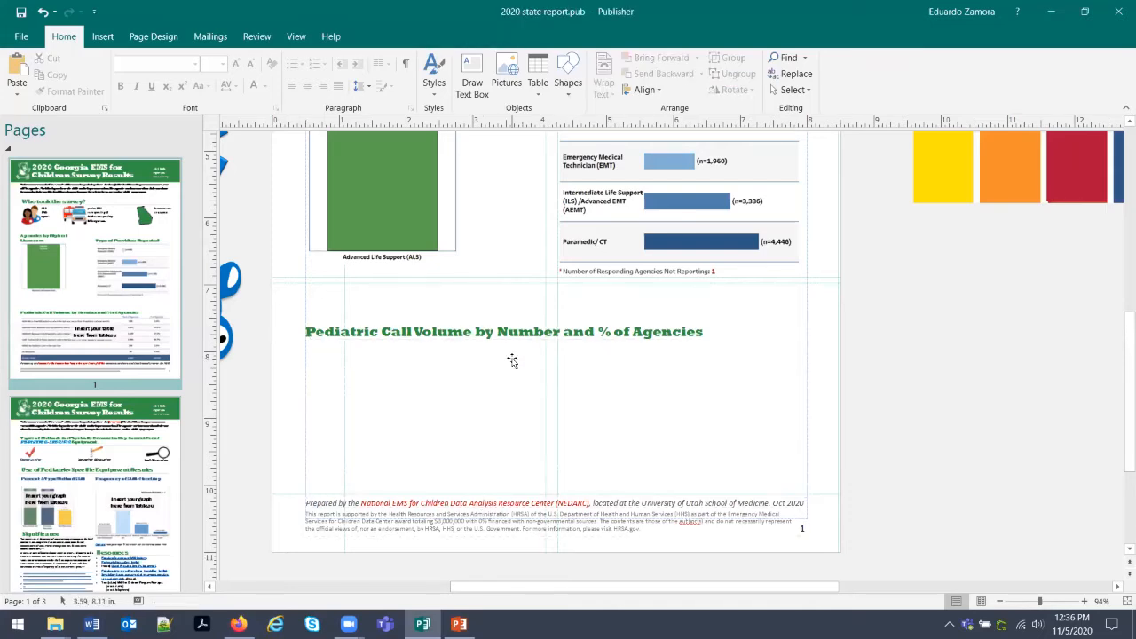
Paste the call-volume table as a picture, about 3.55 x 2.26 in, just below the heading.
right_click(320, 363)
click(347, 408)
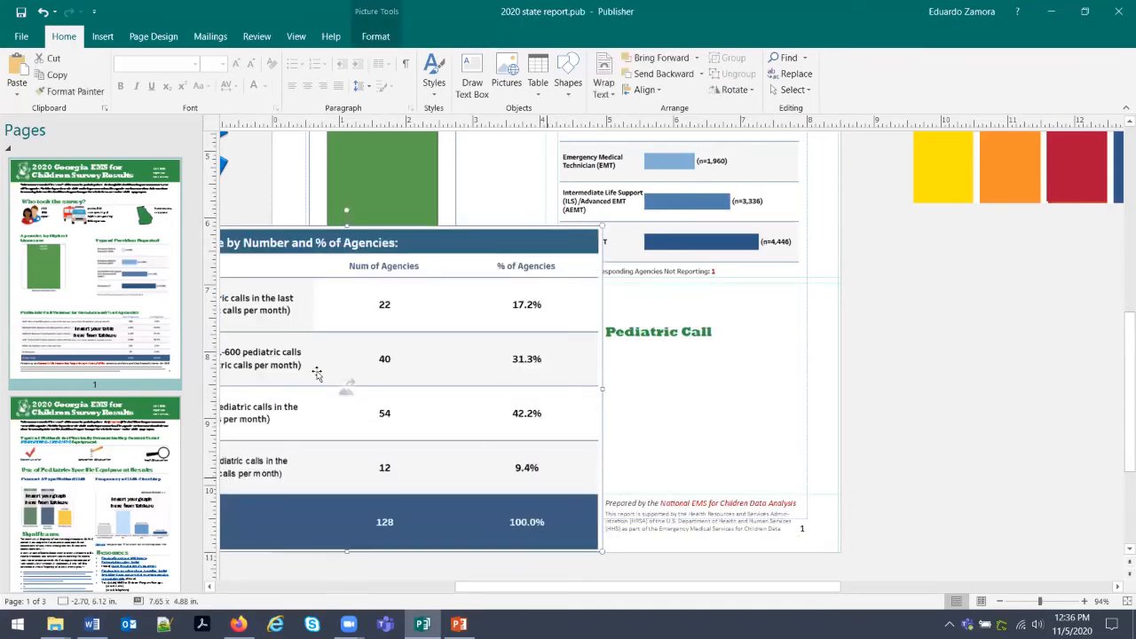
drag(312, 359, 602, 369)
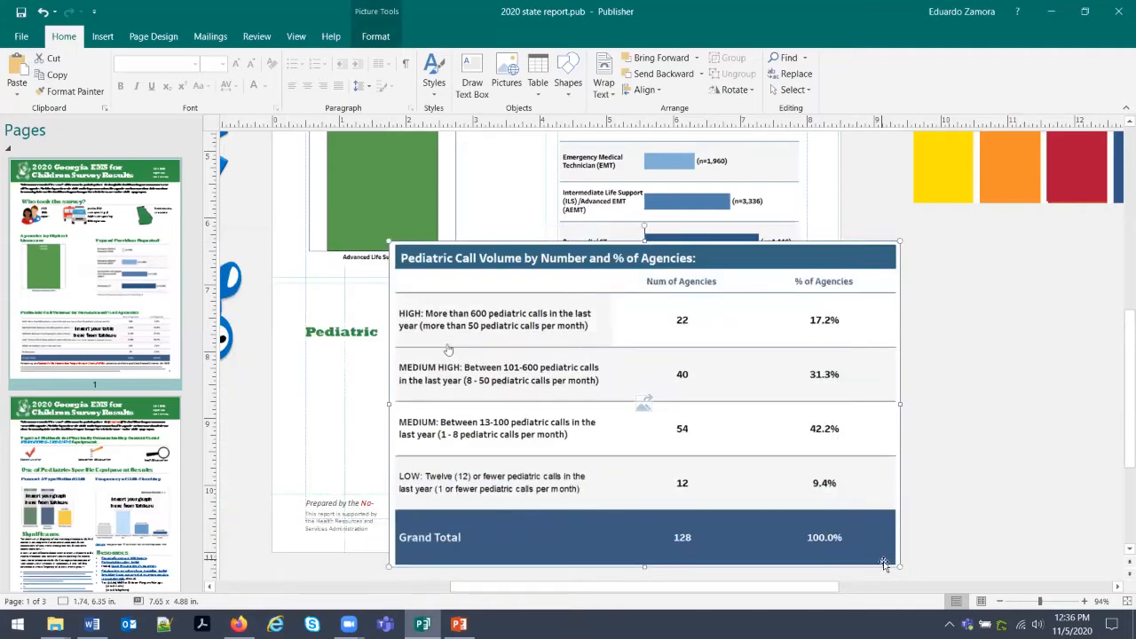
drag(898, 566, 779, 489)
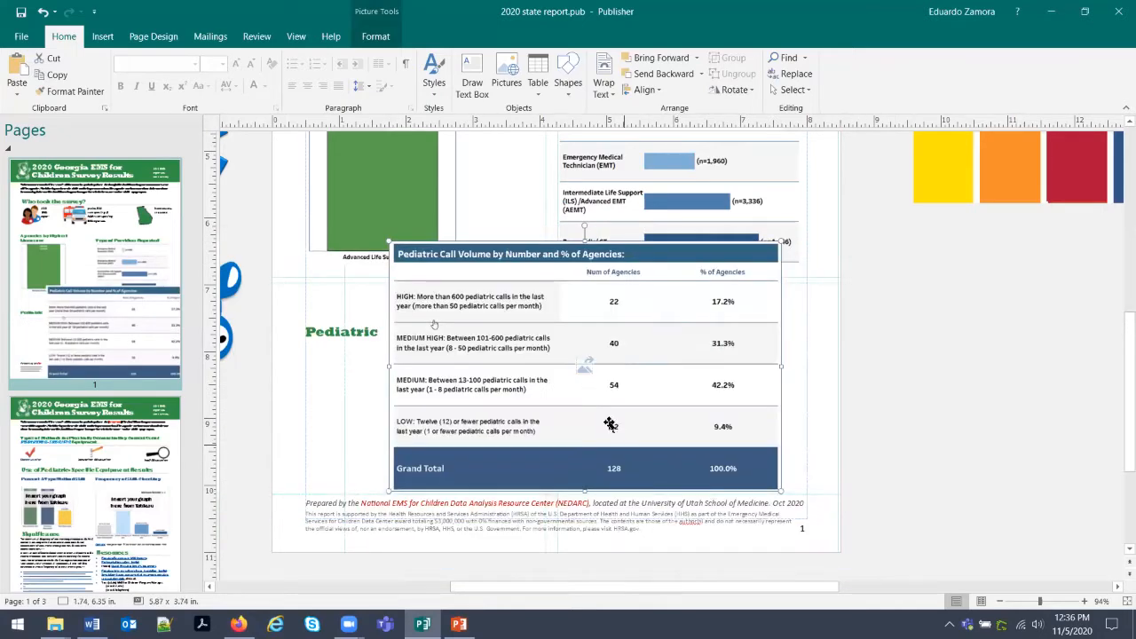
drag(577, 391, 507, 422)
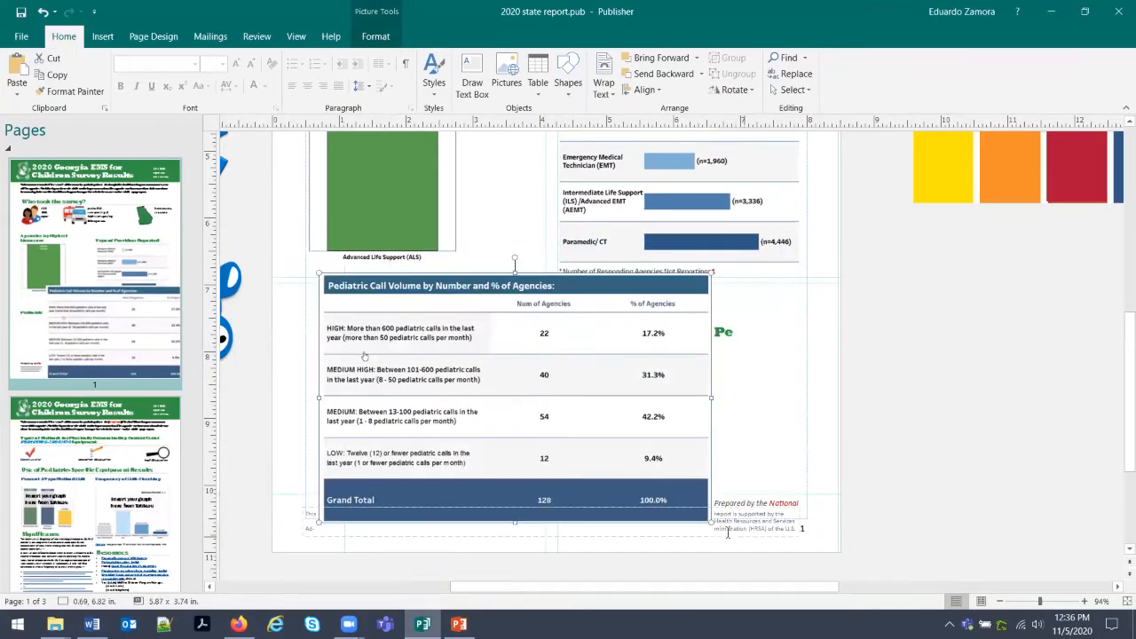
drag(711, 524, 632, 472)
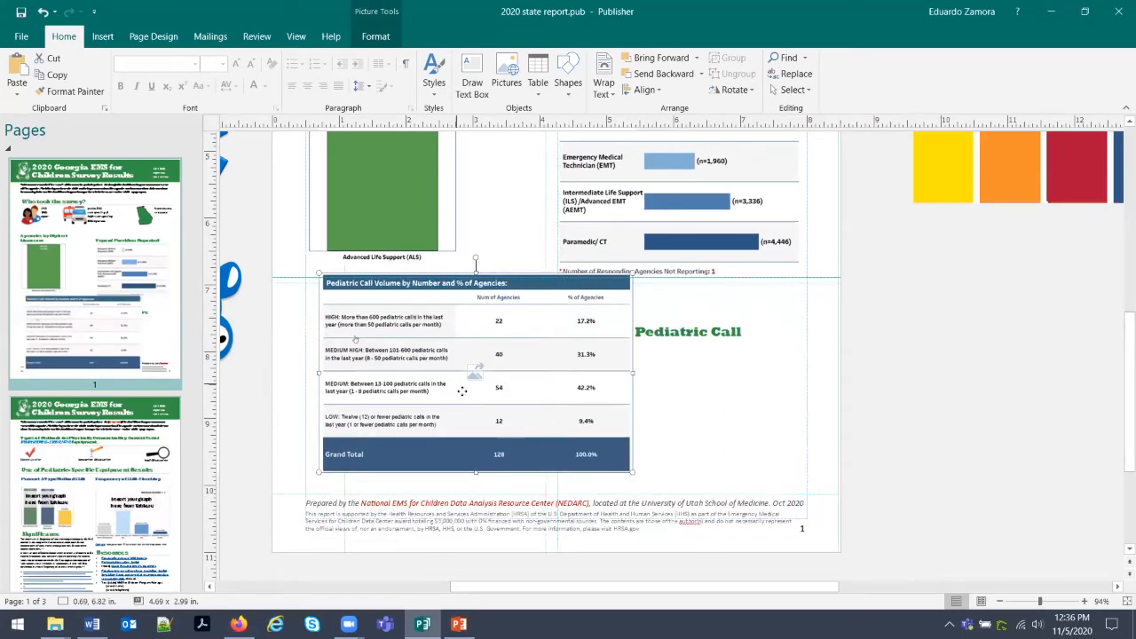
drag(461, 390, 468, 399)
drag(641, 484, 561, 432)
drag(415, 361, 441, 423)
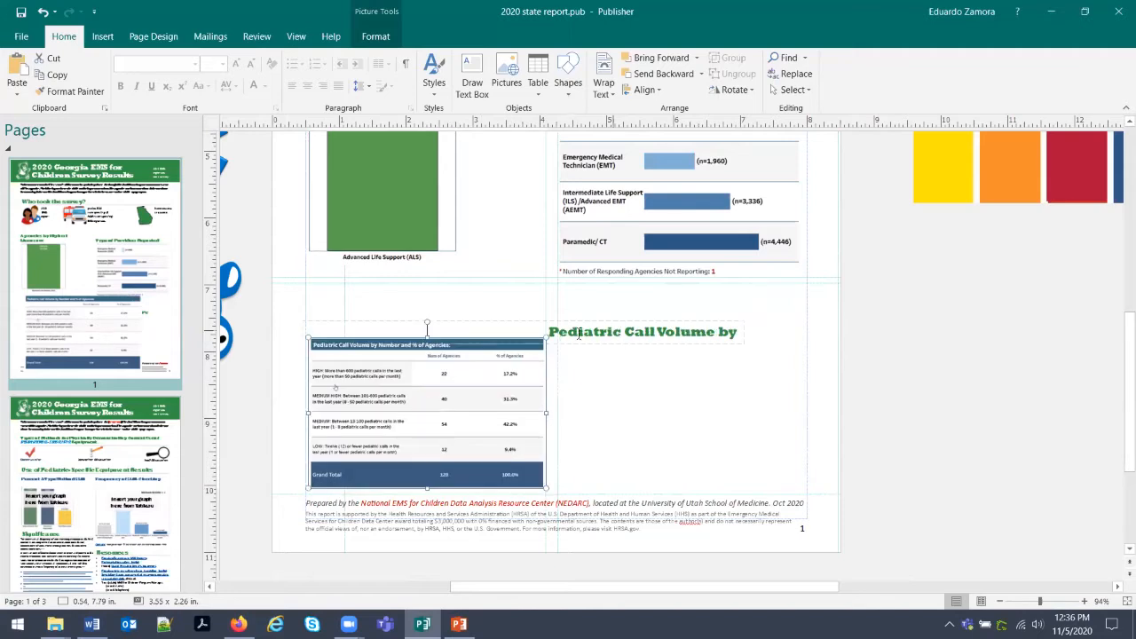
drag(519, 384, 520, 393)
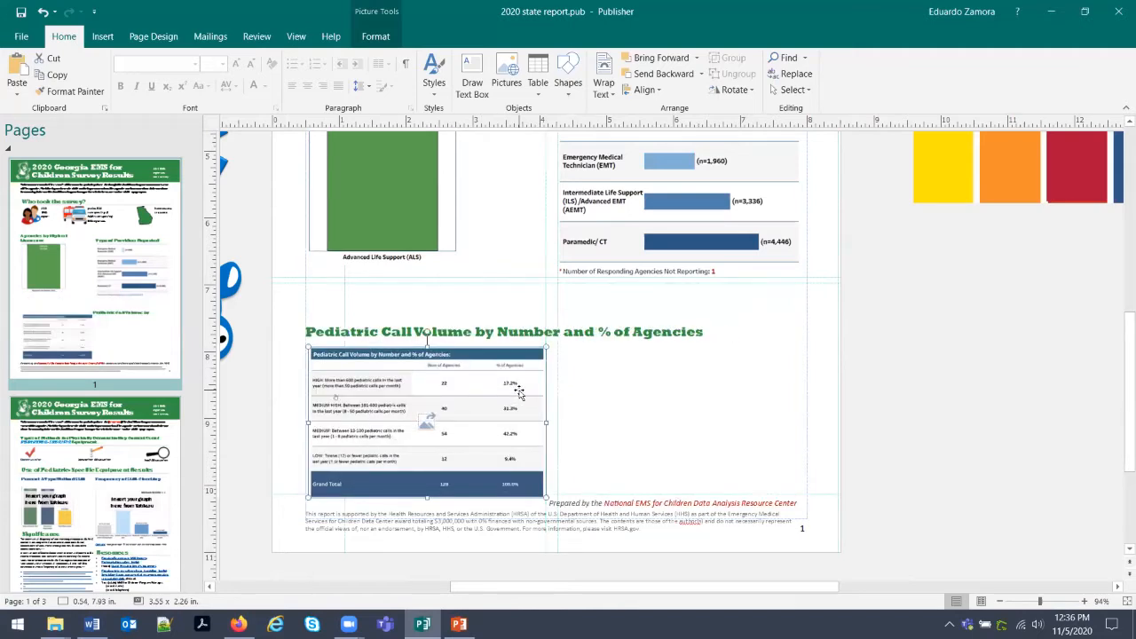
Fine-tune the table picture's height so it sits above the footer text.
click(660, 392)
click(513, 450)
drag(427, 498, 432, 483)
click(690, 477)
click(436, 475)
click(813, 472)
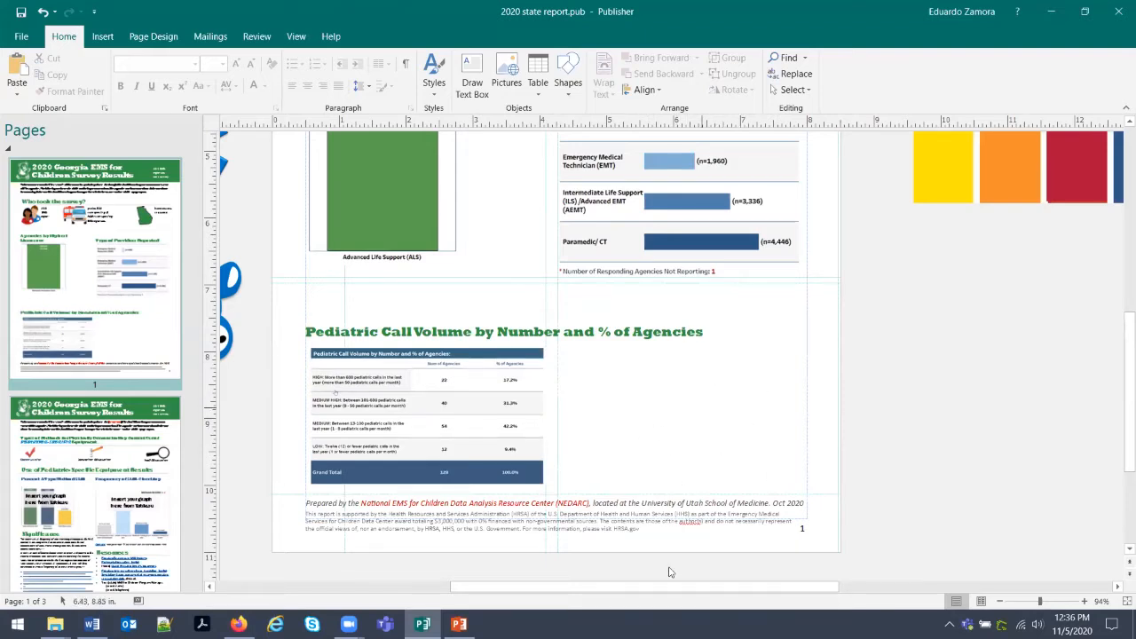
drag(661, 585, 581, 586)
Duplicate the teddy bear picture and place the copy beside the call-volume table.
right_click(410, 271)
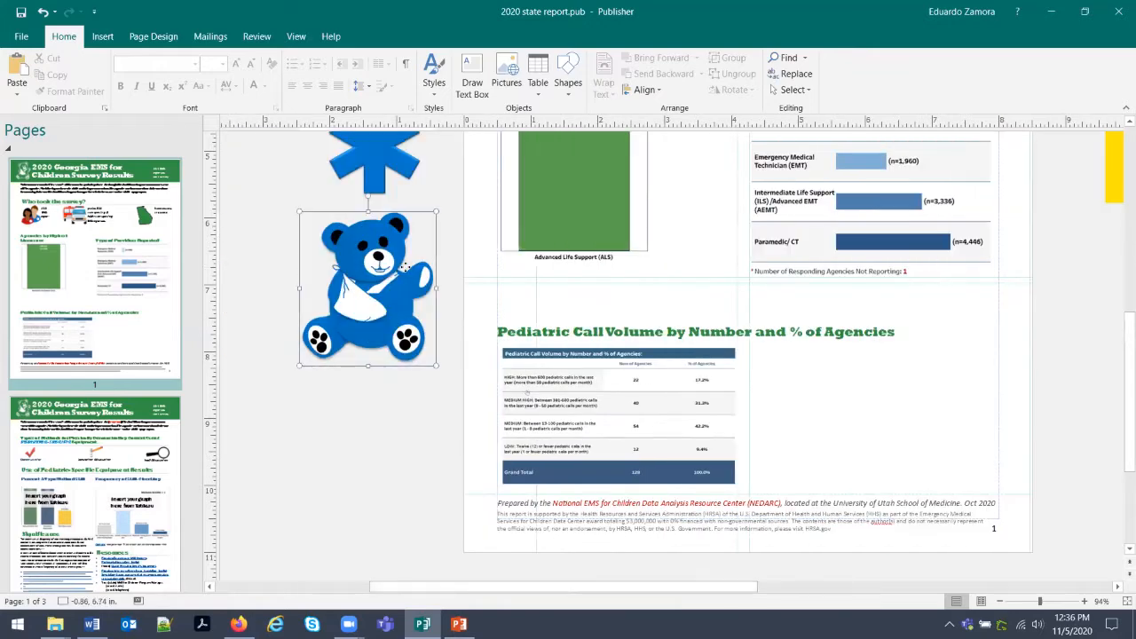
click(438, 295)
right_click(866, 392)
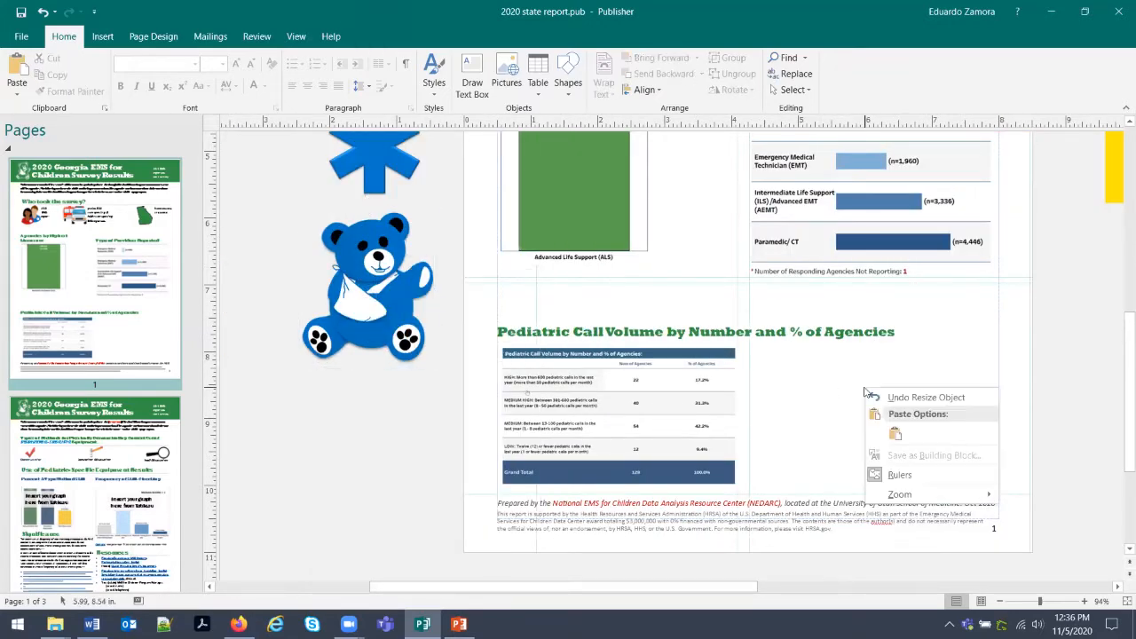
click(894, 432)
drag(1026, 535, 896, 444)
click(945, 474)
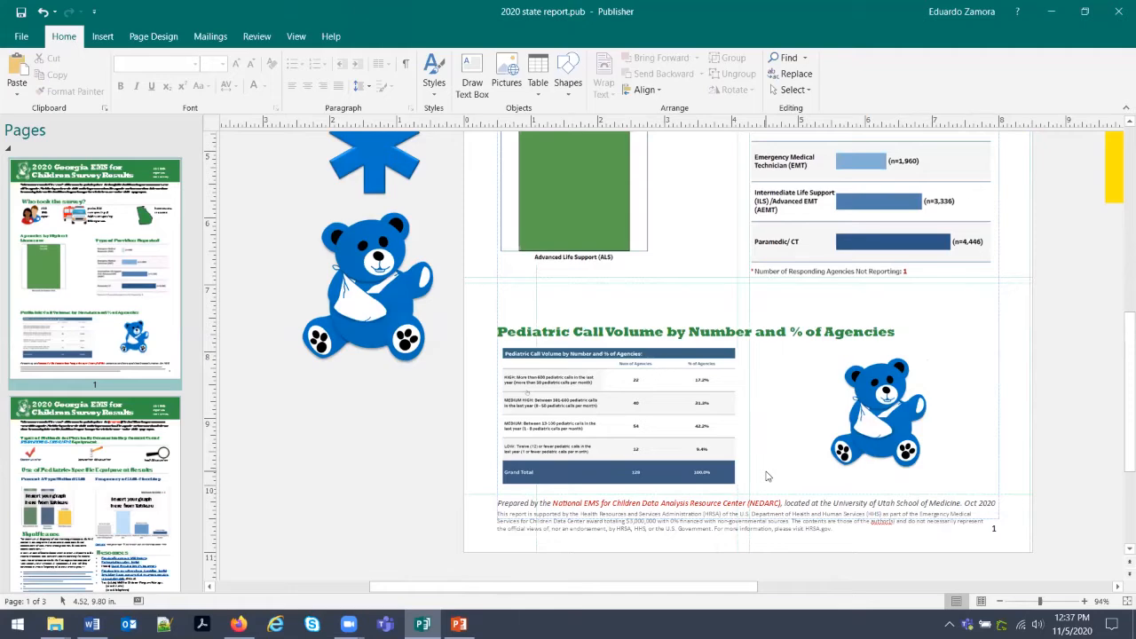
Go to page 2 of the report and scroll to its top.
scroll(768, 476, up, 5)
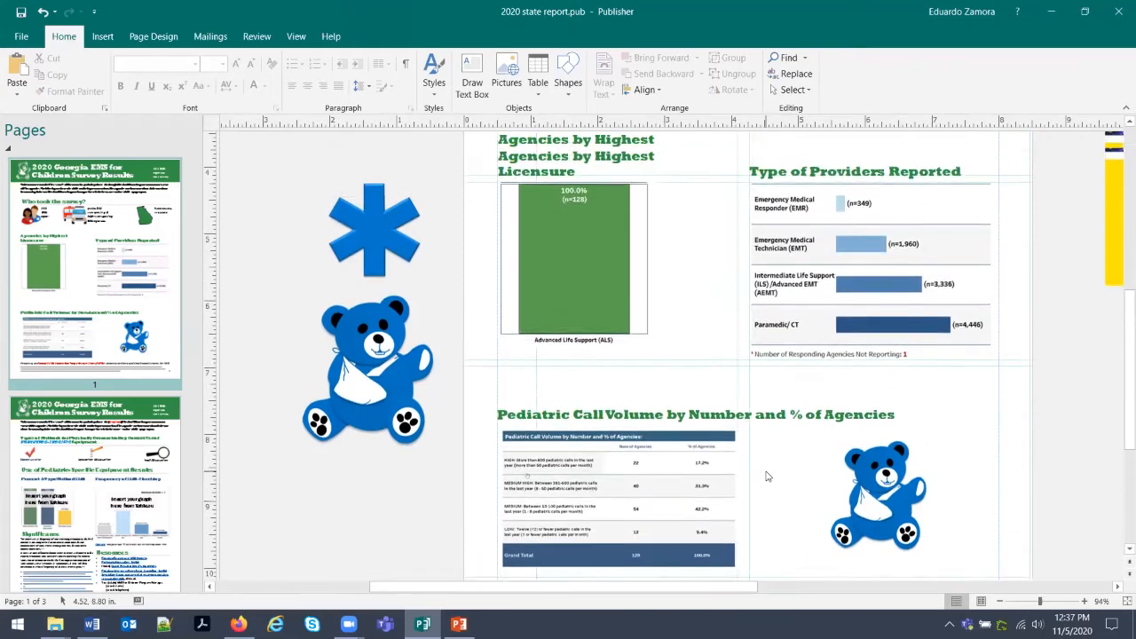
scroll(767, 477, up, 4)
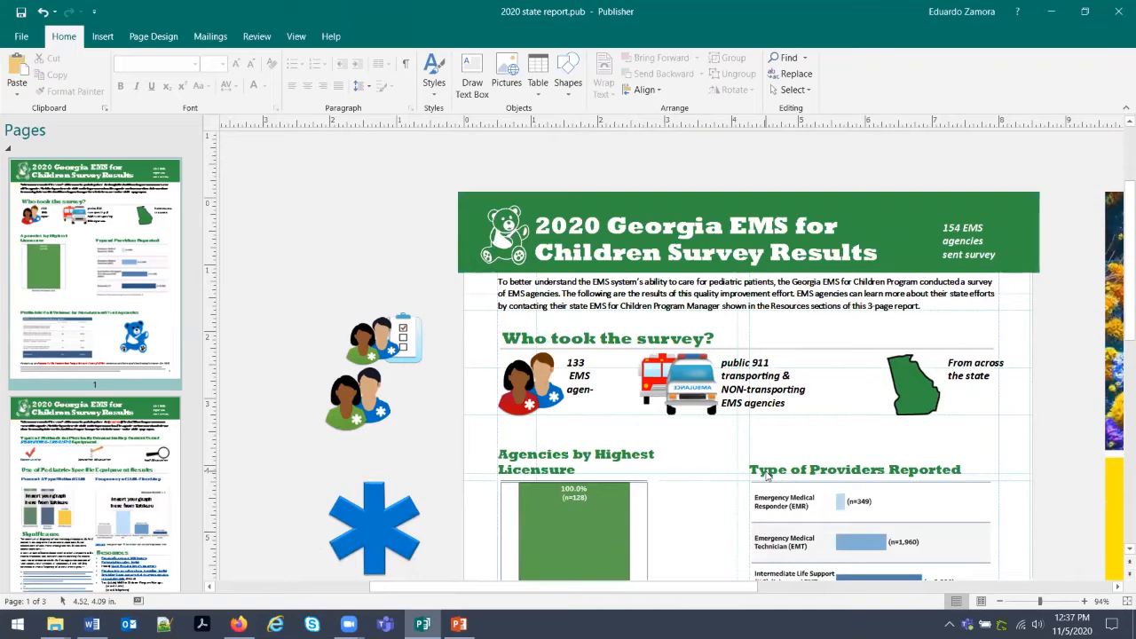
scroll(767, 476, down, 3)
click(142, 434)
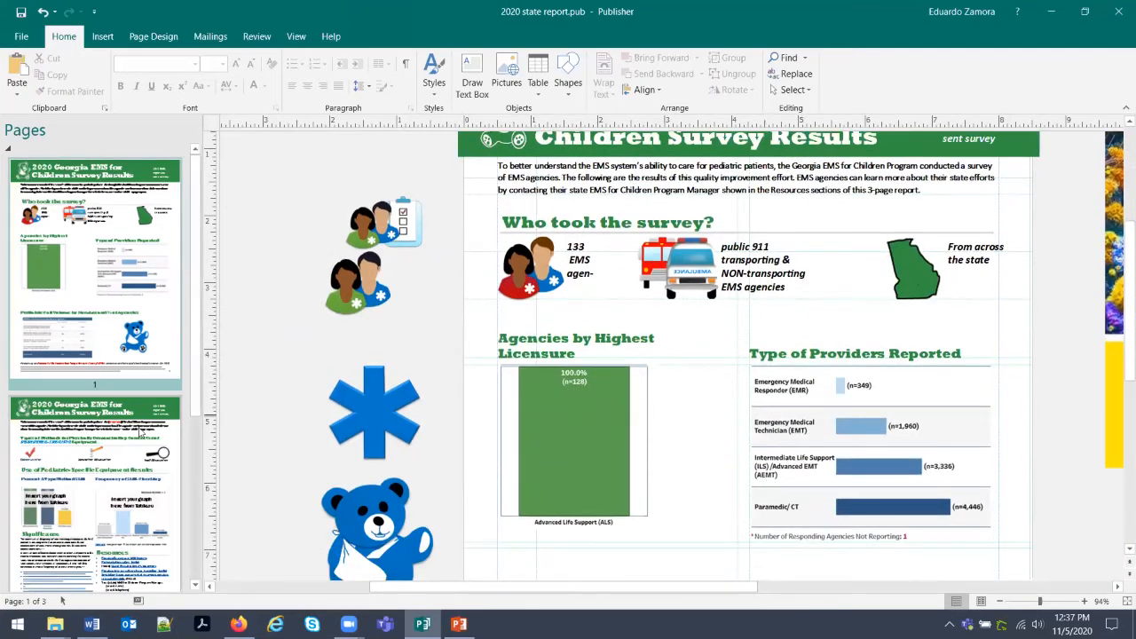
scroll(621, 444, up, 1)
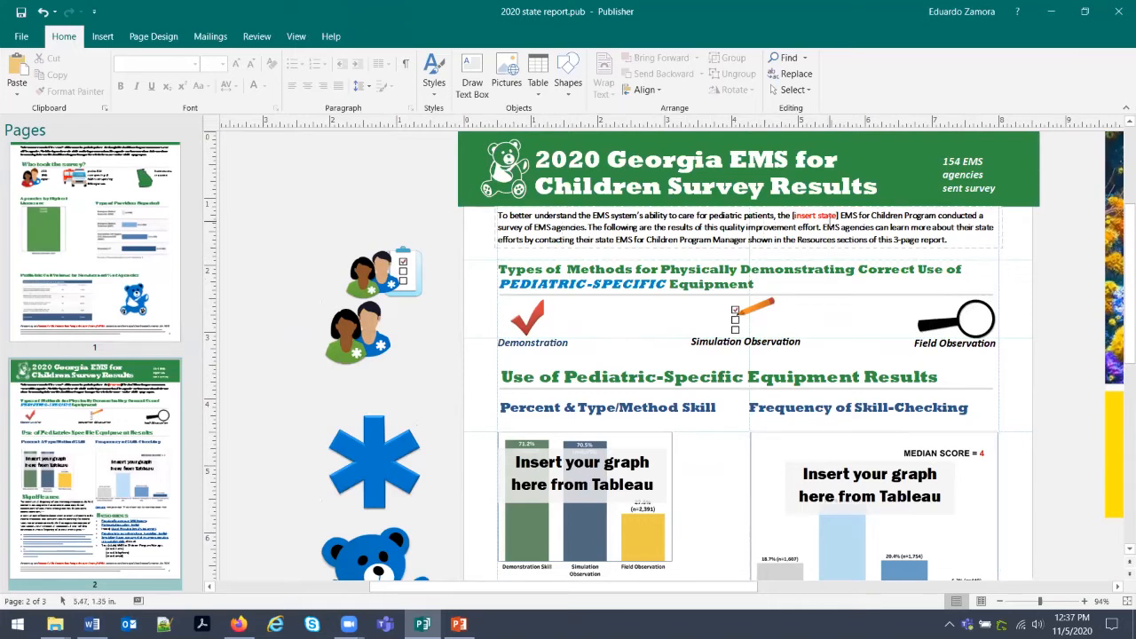
Replace '[insert state]' in page 2's introduction with 'Georgia'.
click(828, 225)
drag(839, 217, 790, 215)
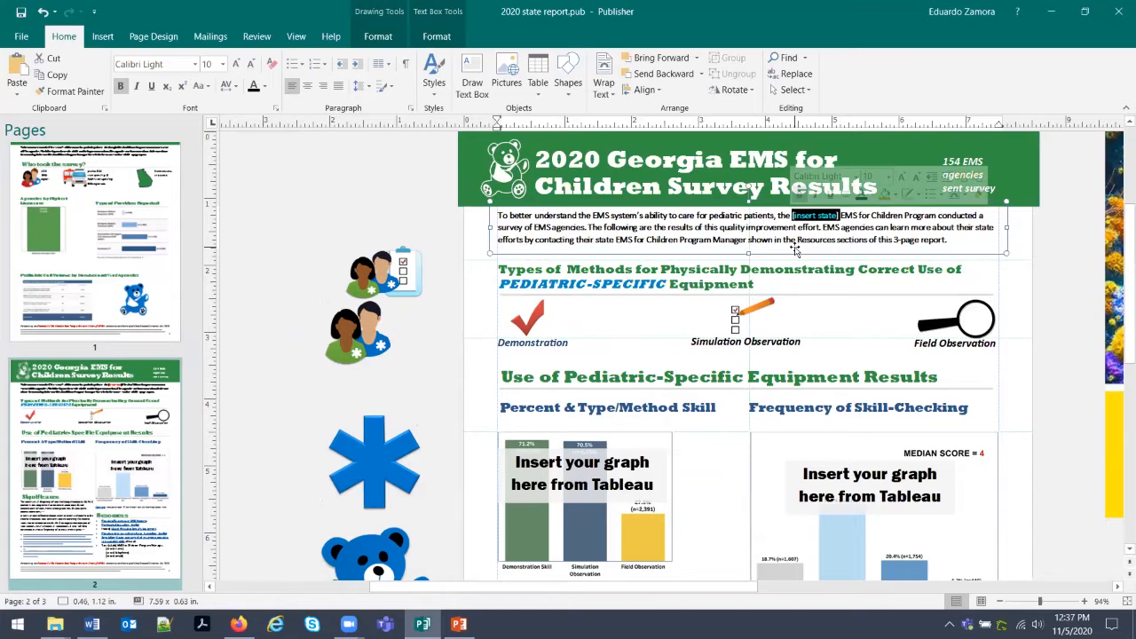
text(Georgia)
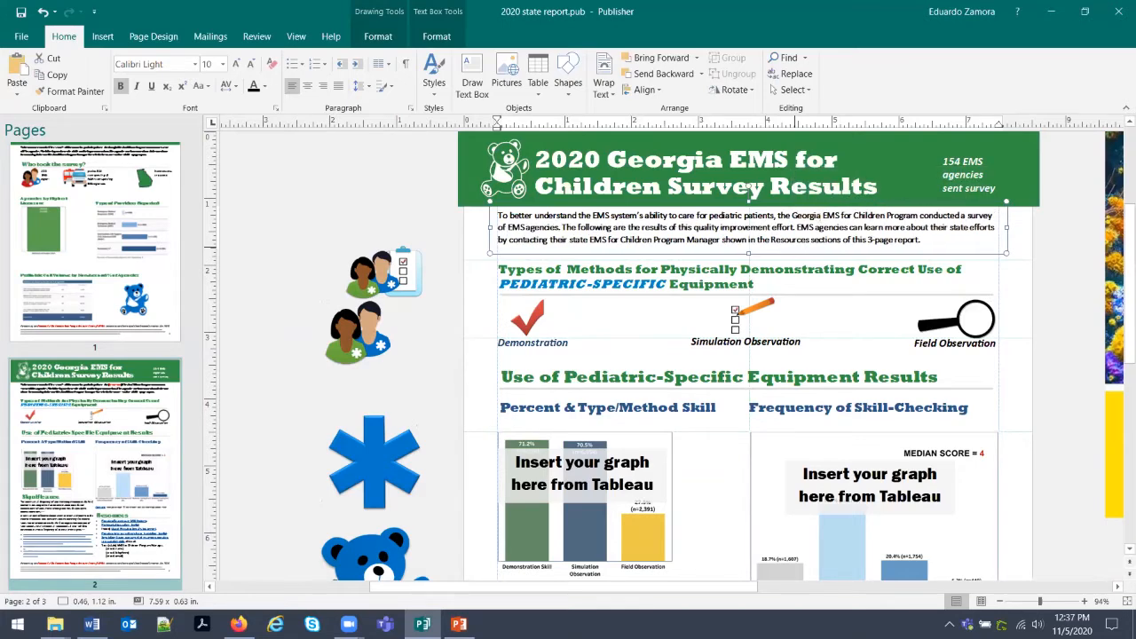
click(441, 387)
Scroll down page 2 past its graph placeholders and return to the Tableau dashboard.
scroll(441, 387, down, 1)
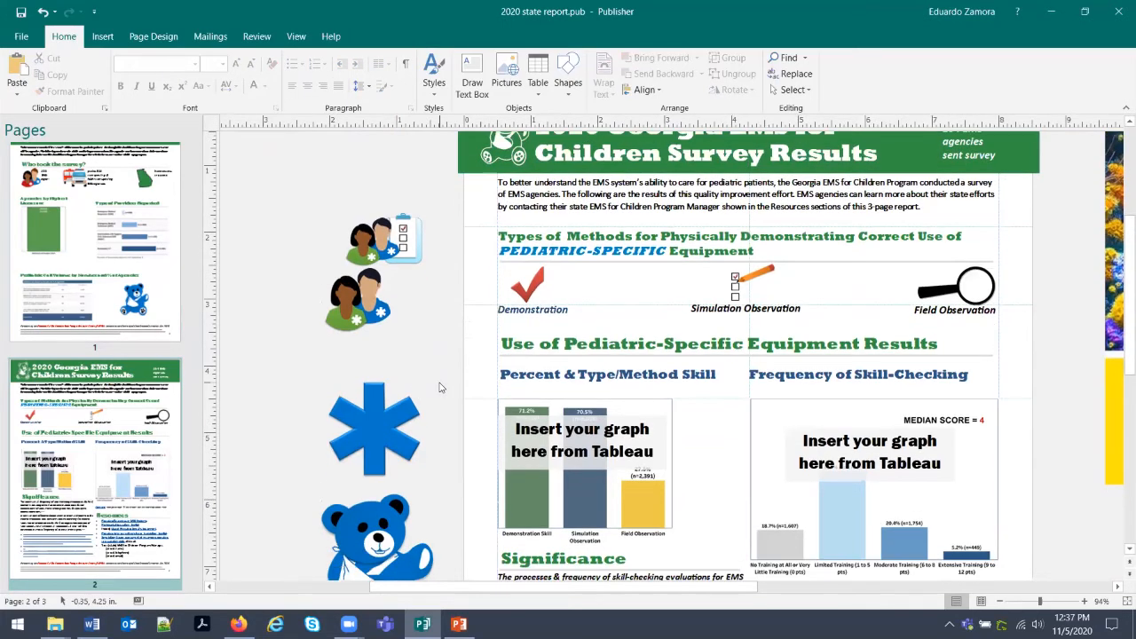
scroll(438, 387, down, 1)
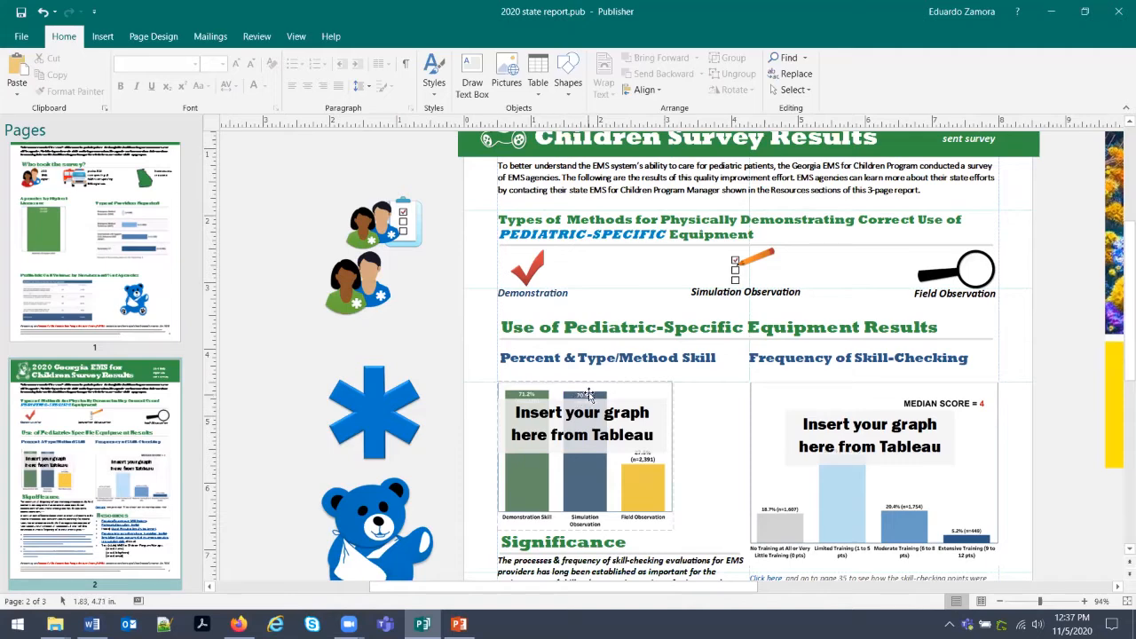
scroll(618, 422, down, 1)
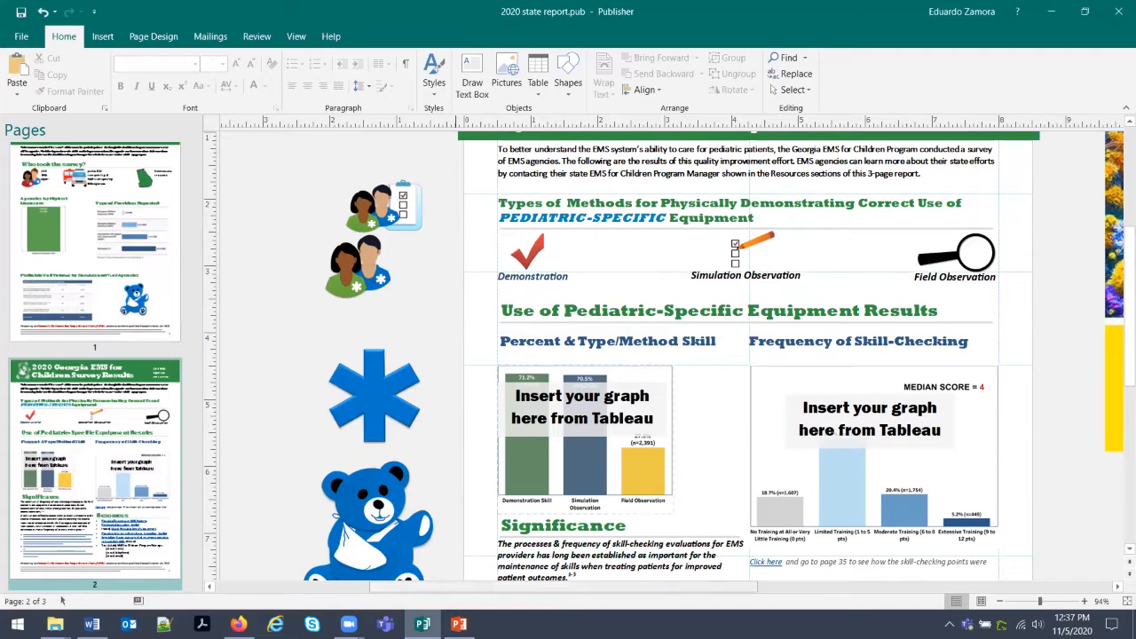
click(238, 624)
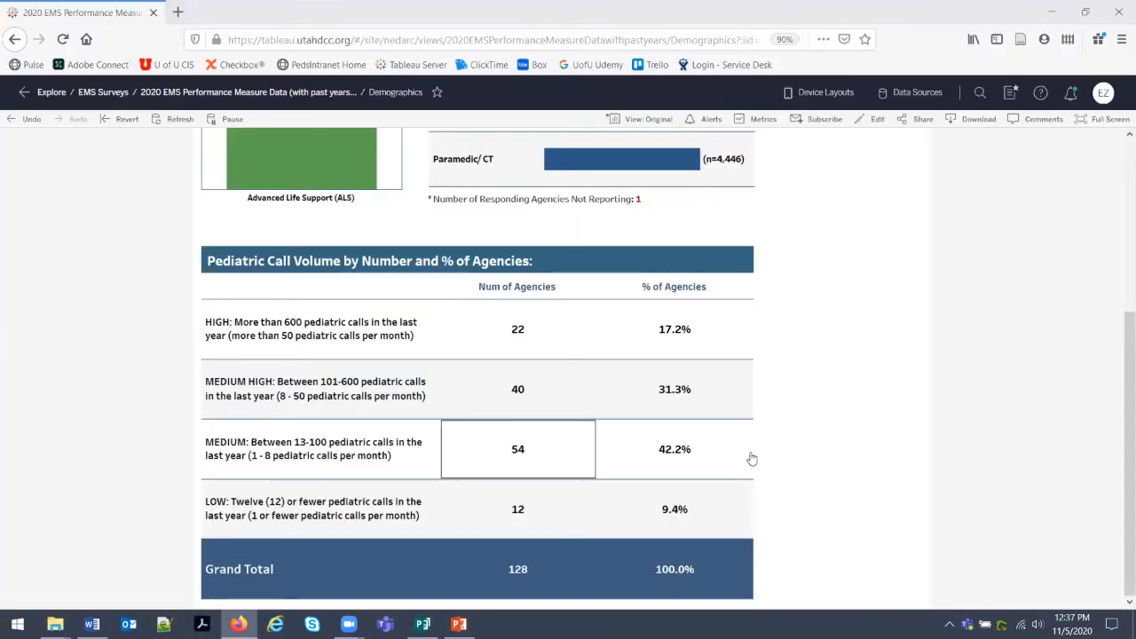
Open the Skill Checking Overview dashboard for Georgia's 2020 pediatric equipment results.
scroll(787, 450, up, 5)
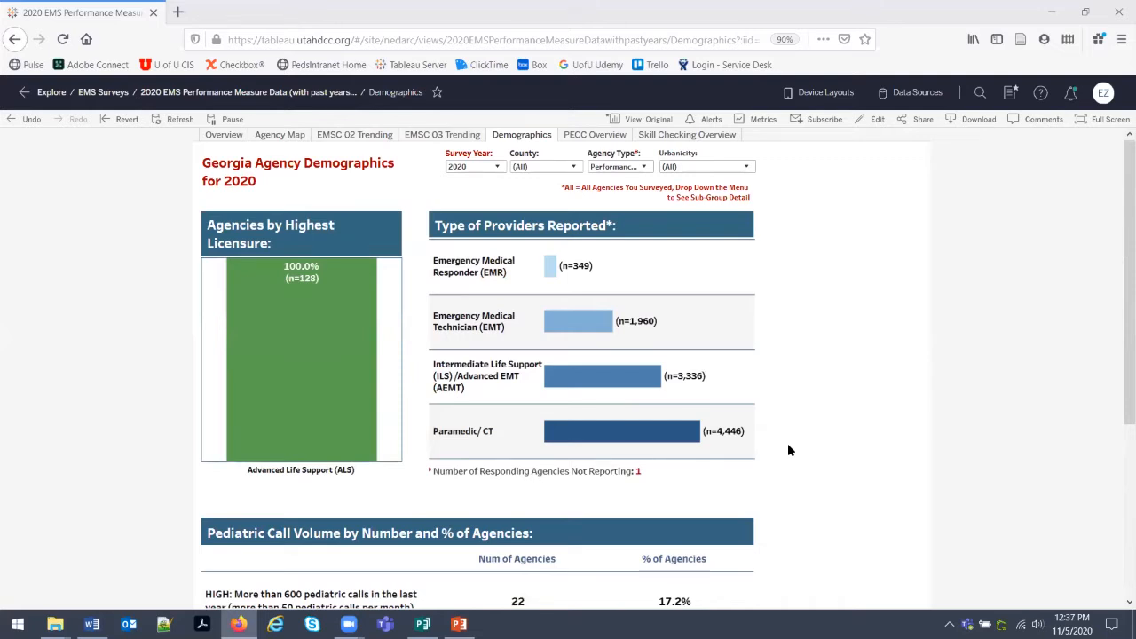
click(654, 140)
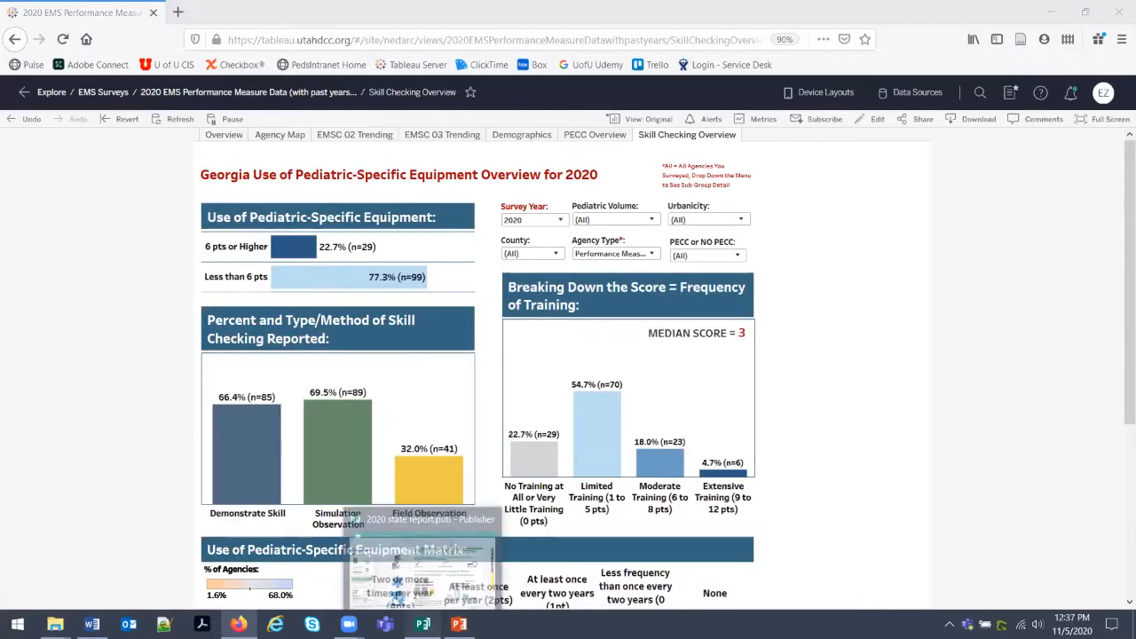
Bring 2020 state report.pub forward, showing page 2 with its graph placeholders.
click(422, 623)
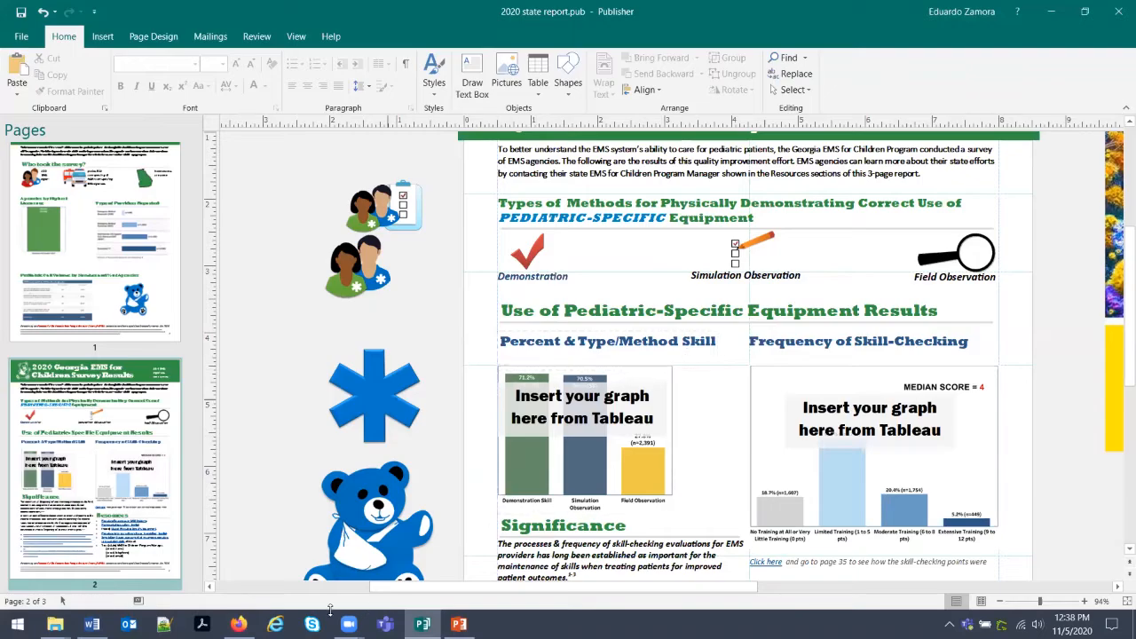
Capture the Percent and Type/Method of Skill Checking Reported chart from Tableau to the clipboard.
click(239, 624)
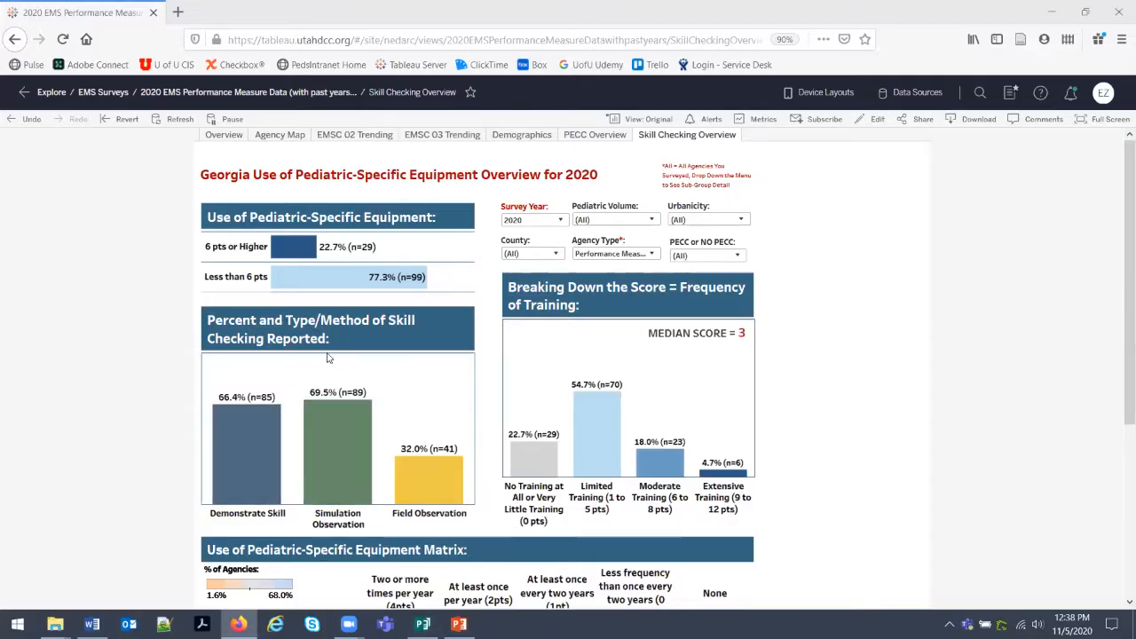
scroll(328, 356, down, 1)
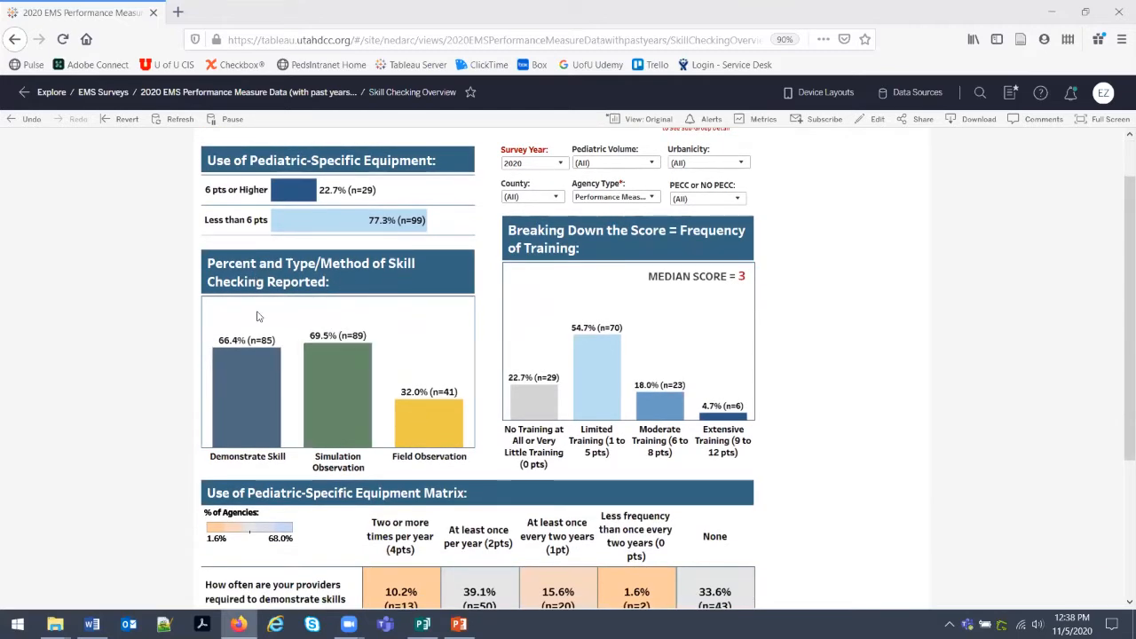
key(Print)
drag(199, 294, 482, 476)
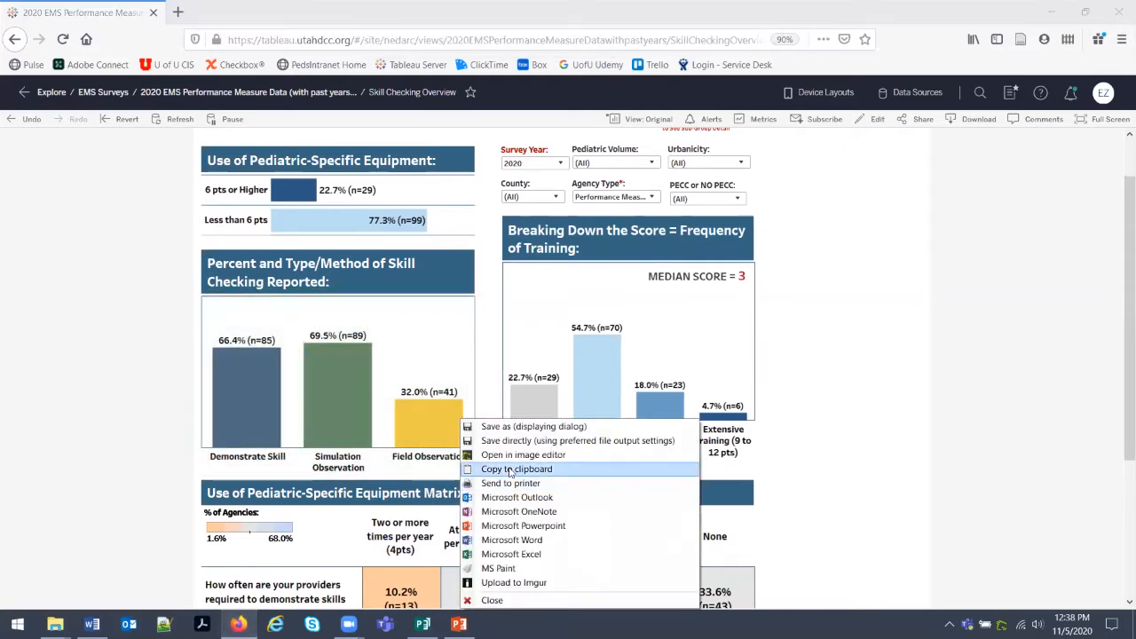
click(506, 470)
Back in the Publisher report, select the left graph placeholder on page 2 and delete it.
click(424, 623)
click(597, 426)
click(597, 426)
key(Delete)
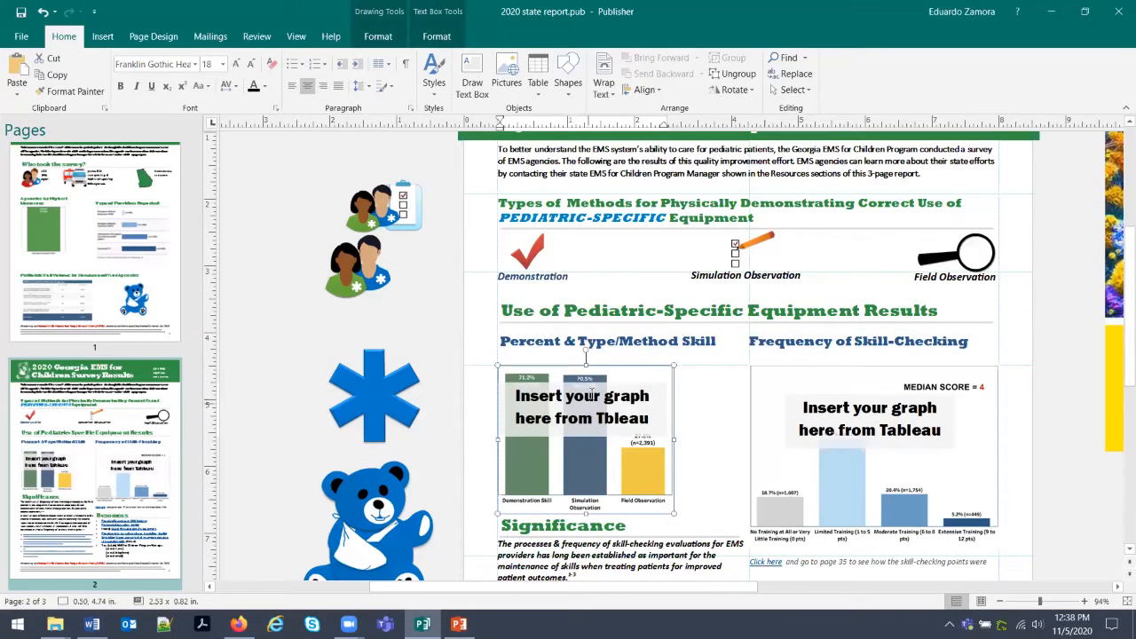
Delete the whole left graph placeholder group under Percent & Type/Method Skill Checking Reported.
click(615, 369)
click(610, 377)
key(Delete)
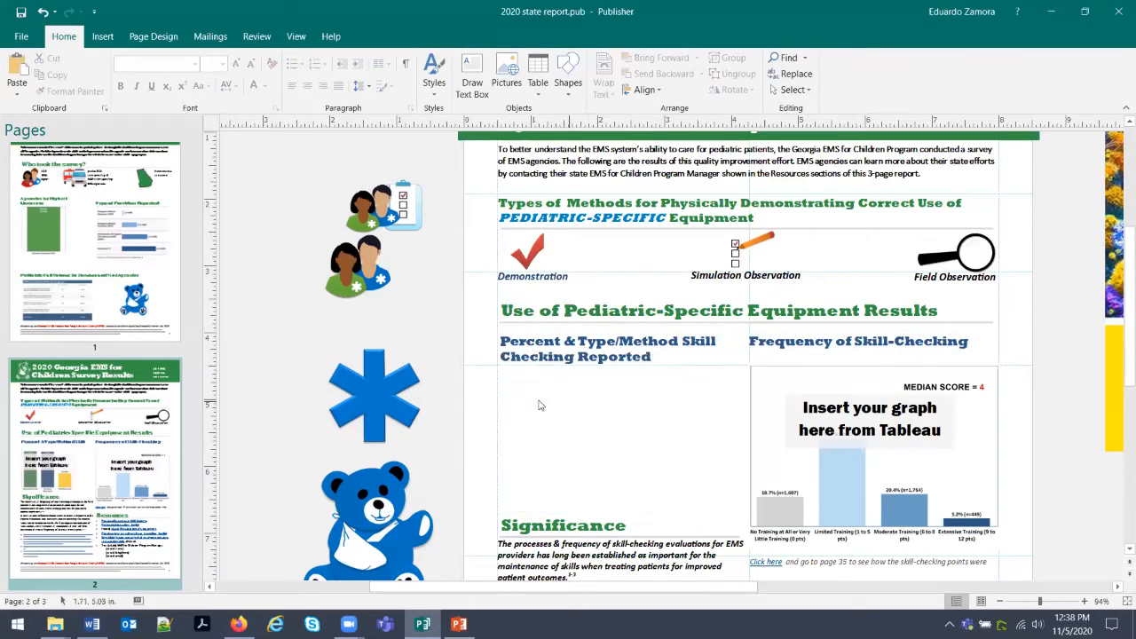
Paste the captured chart into the empty slot, shrink and position it, then remove it again.
right_click(525, 388)
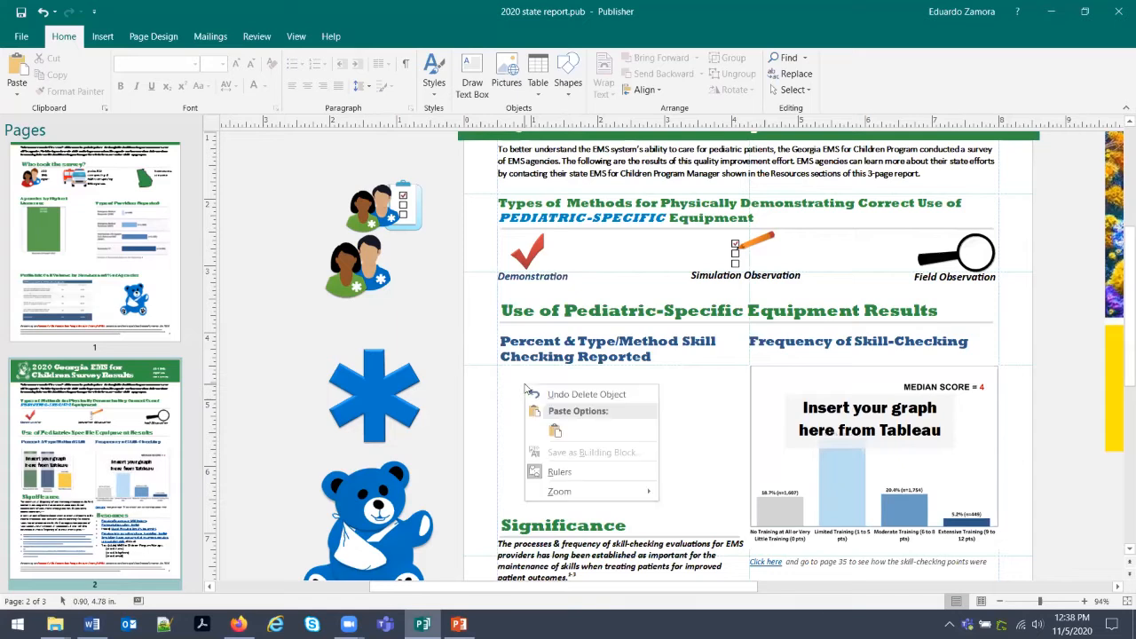
click(547, 433)
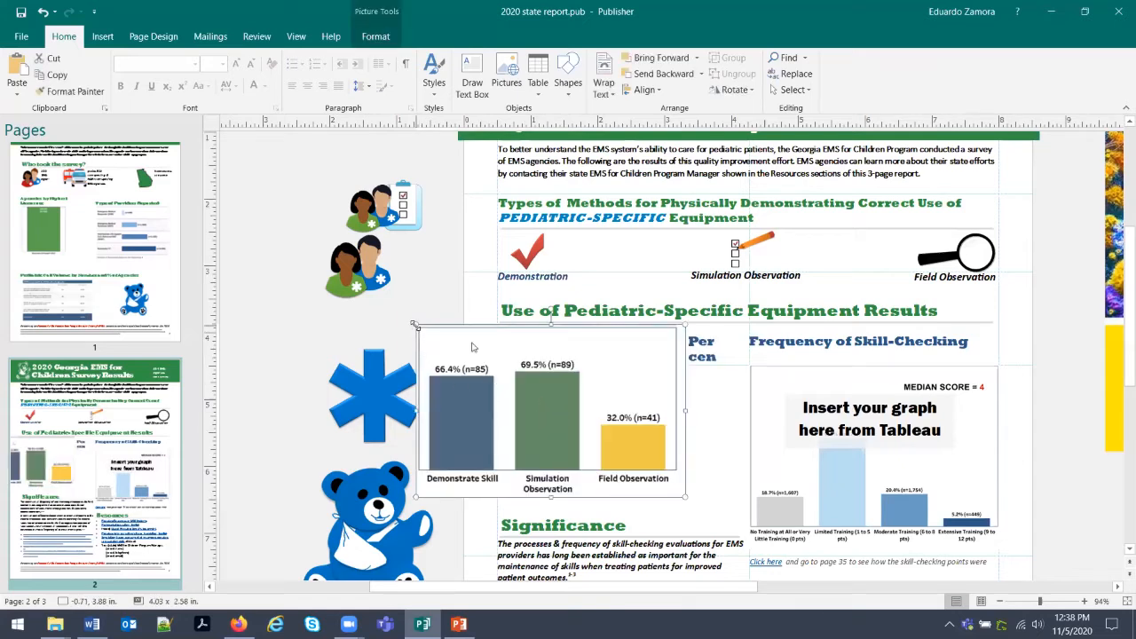
drag(414, 324, 557, 382)
click(724, 495)
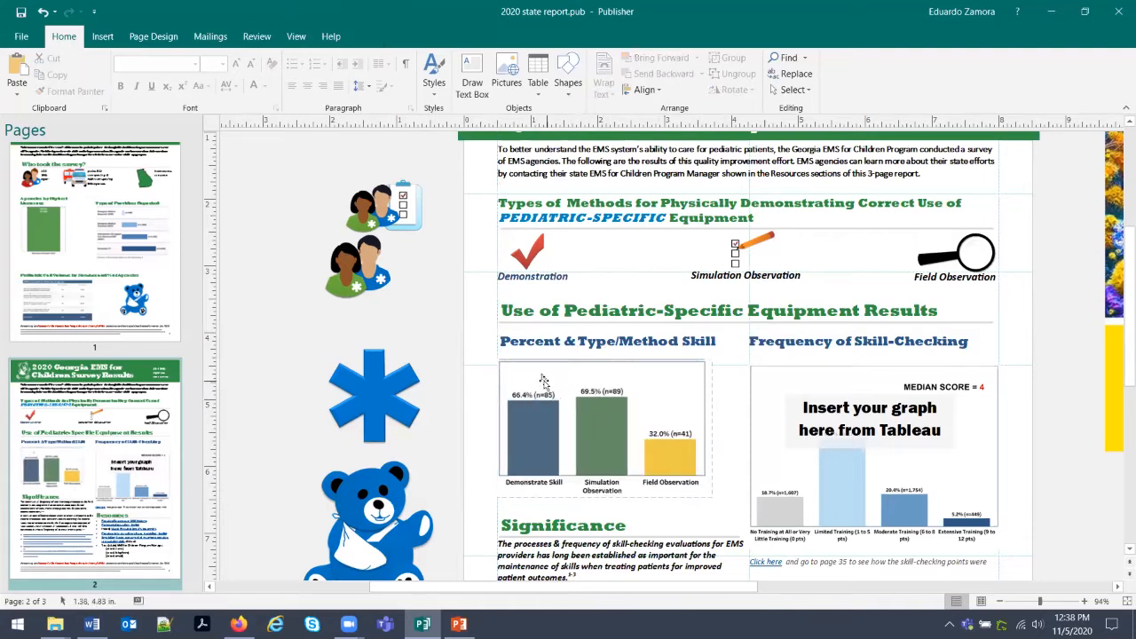
click(573, 401)
key(Delete)
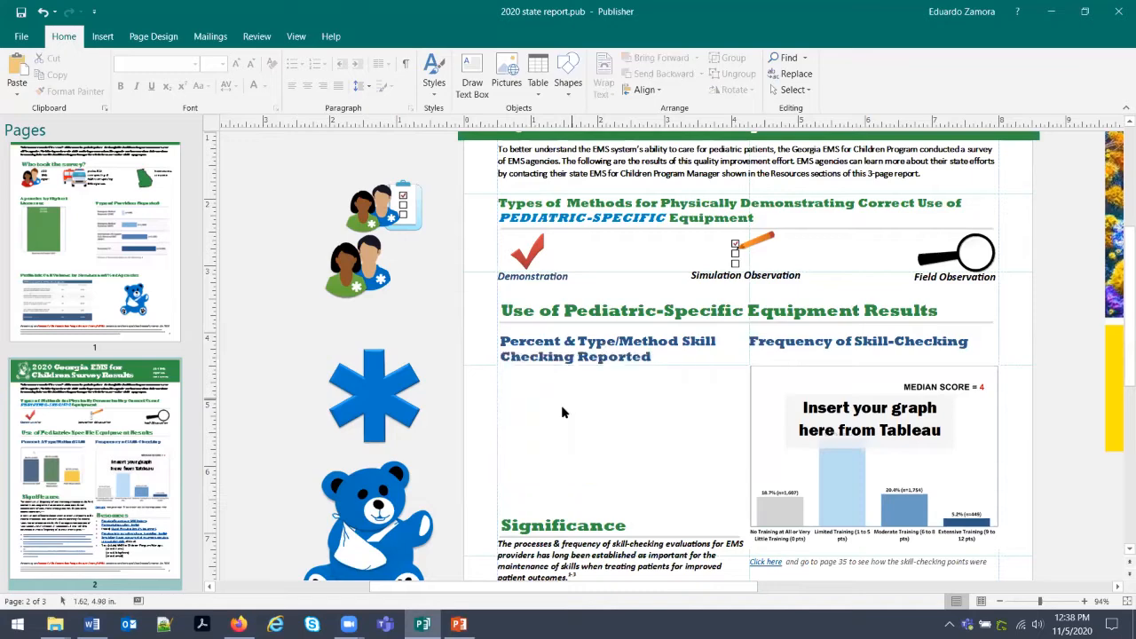
click(238, 623)
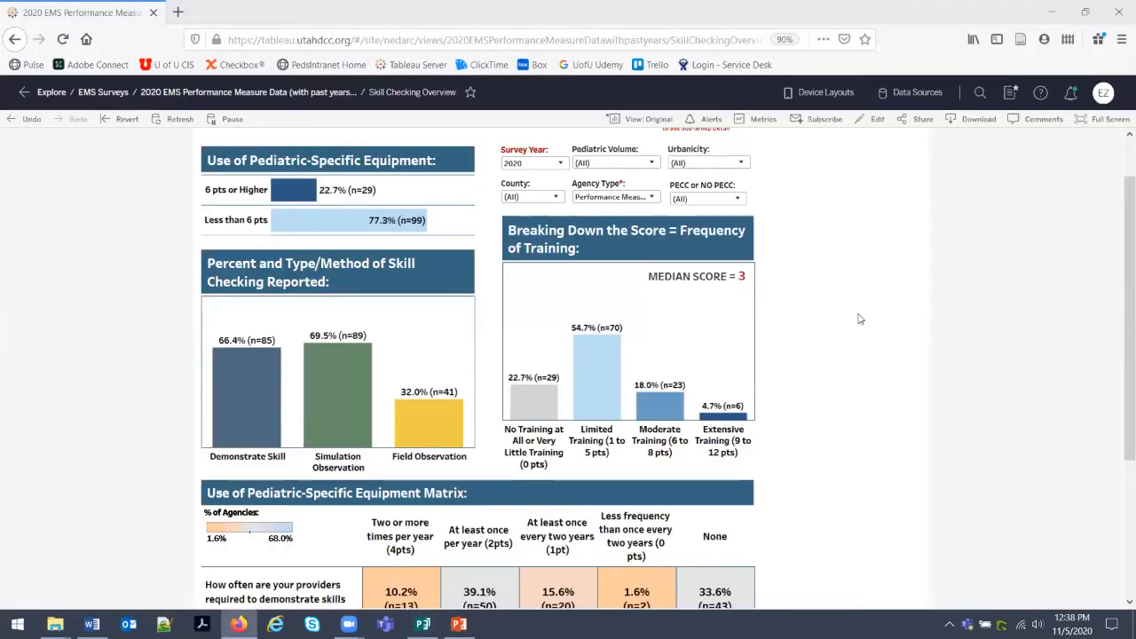
Recapture the Percent and Type/Method skill checking bar chart and bring up paste options in Publisher's empty left slot.
key(Print)
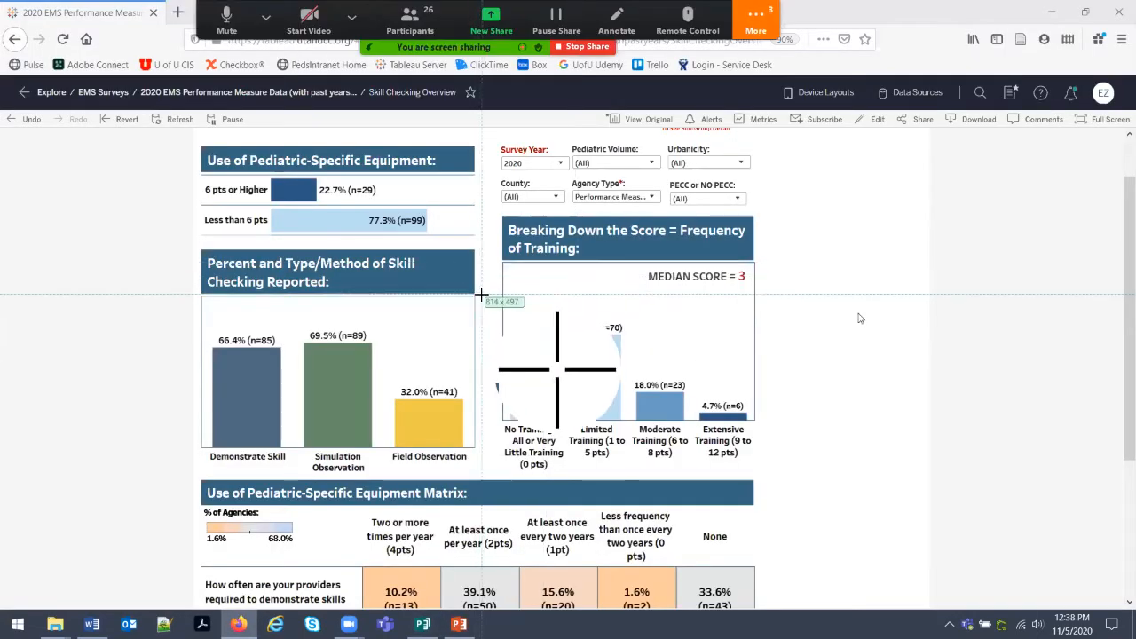
drag(481, 296, 199, 477)
click(248, 470)
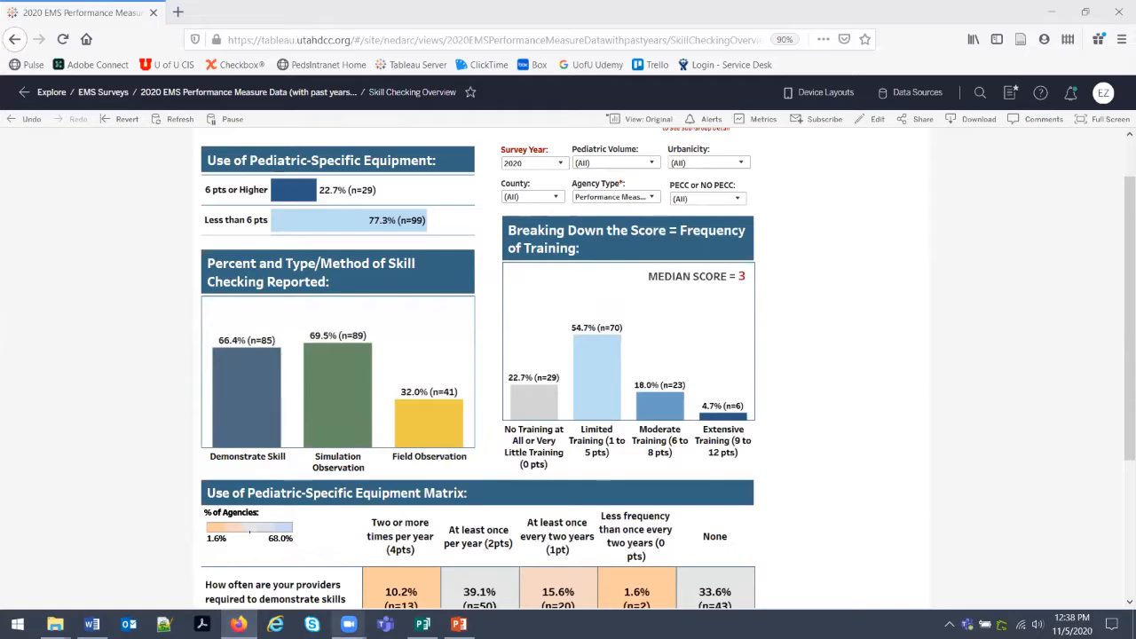
click(423, 624)
right_click(554, 411)
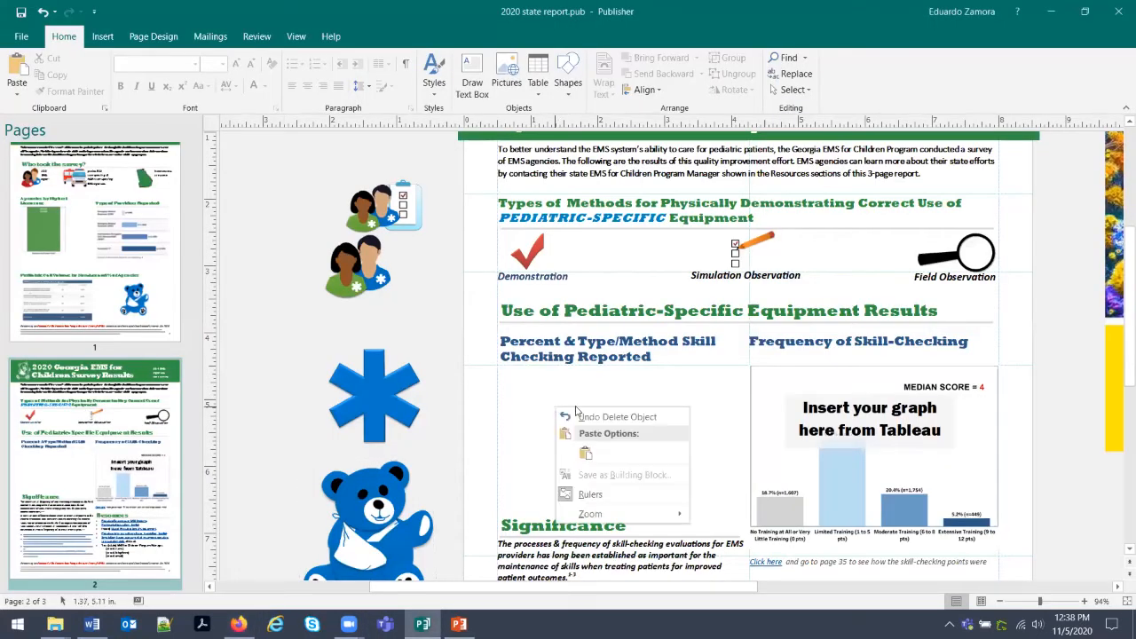
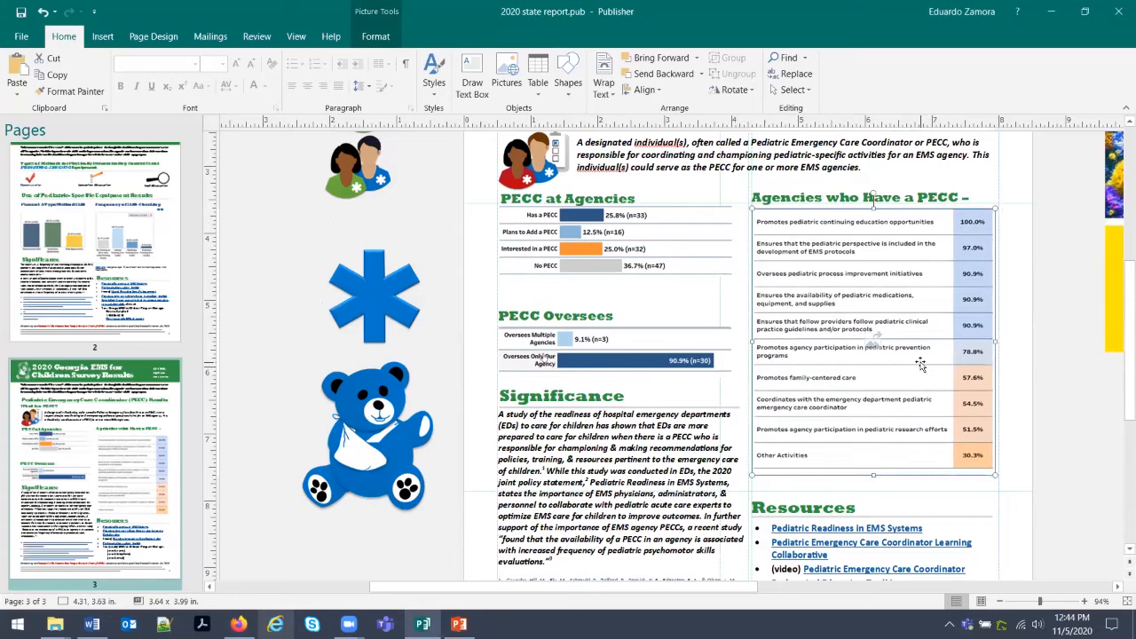
Stretch the PECC activities table on page 3 slightly taller.
scroll(893, 423, down, 1)
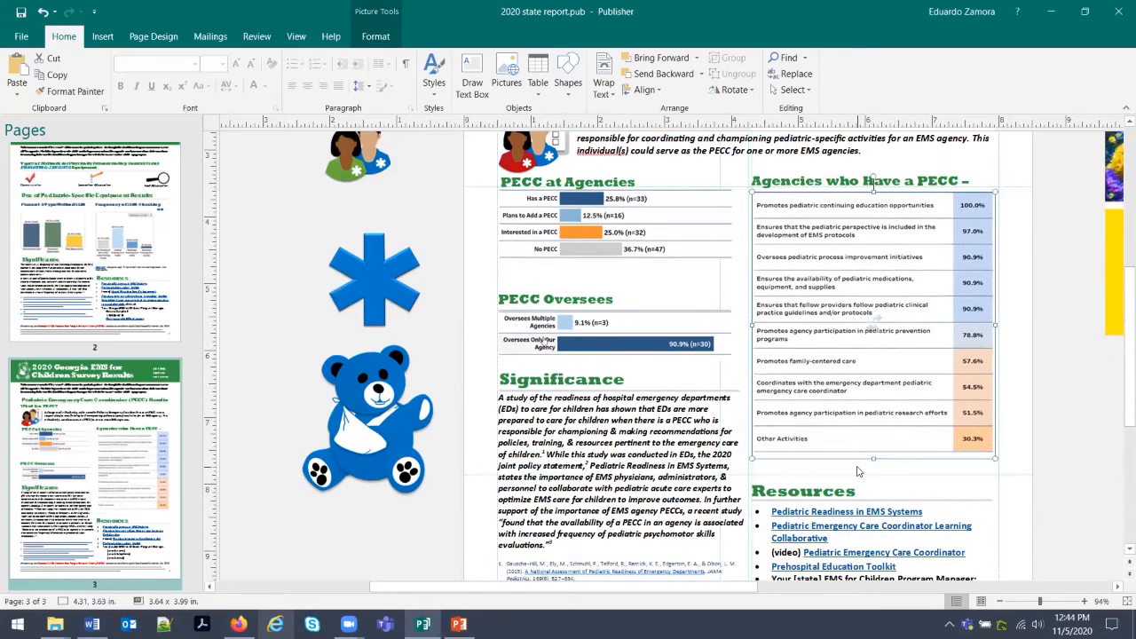
drag(874, 459, 874, 463)
click(881, 479)
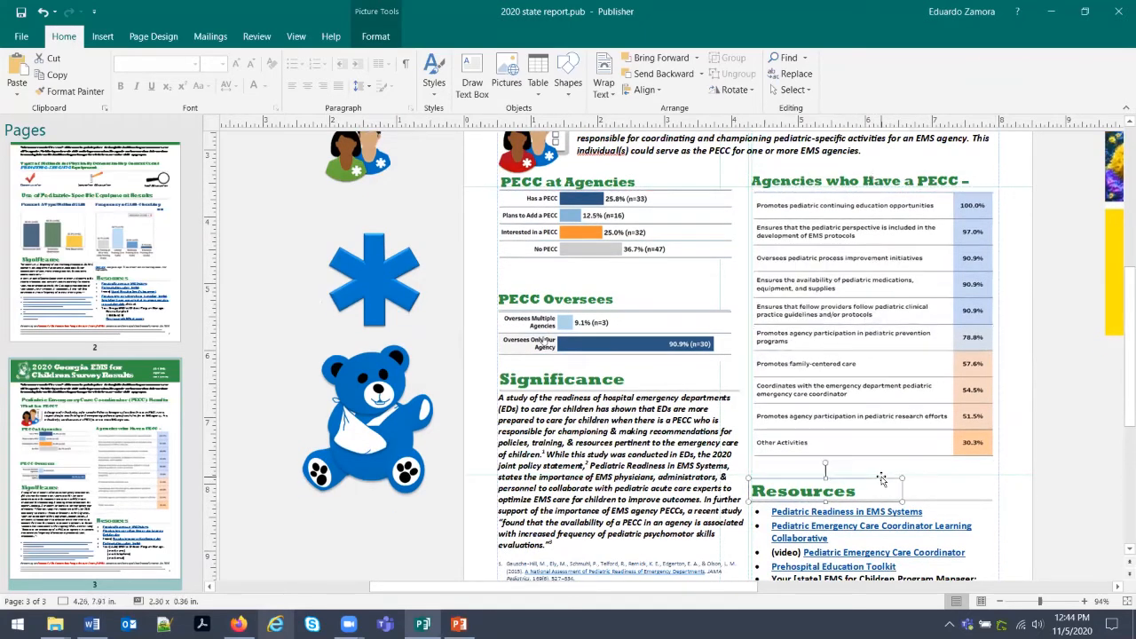
scroll(881, 479, down, 3)
scroll(825, 486, down, 1)
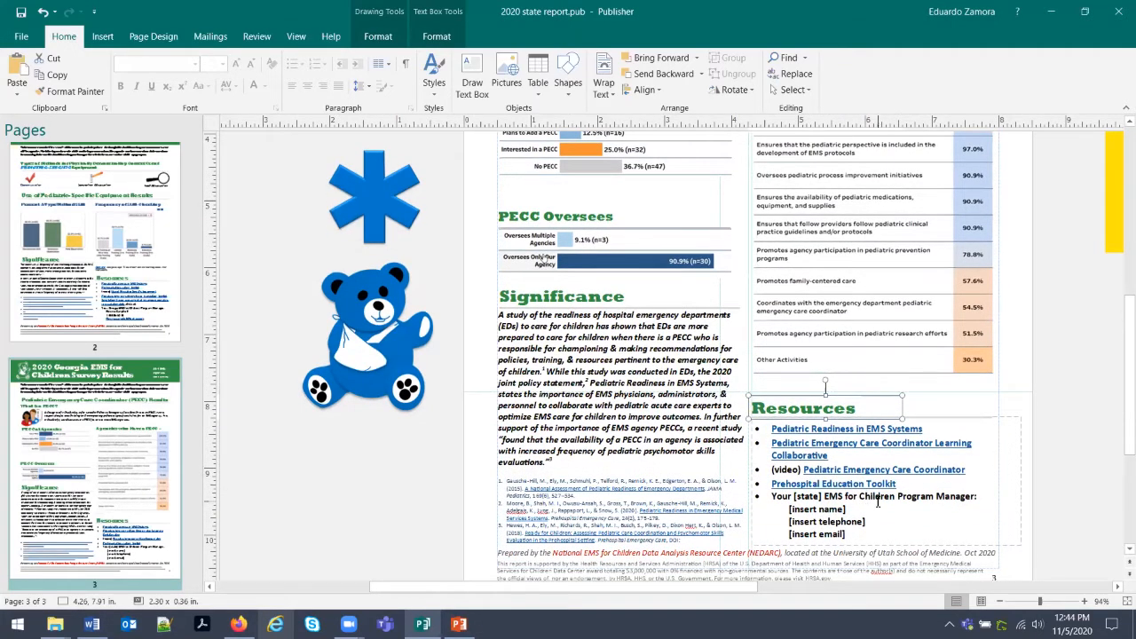
scroll(859, 502, up, 20)
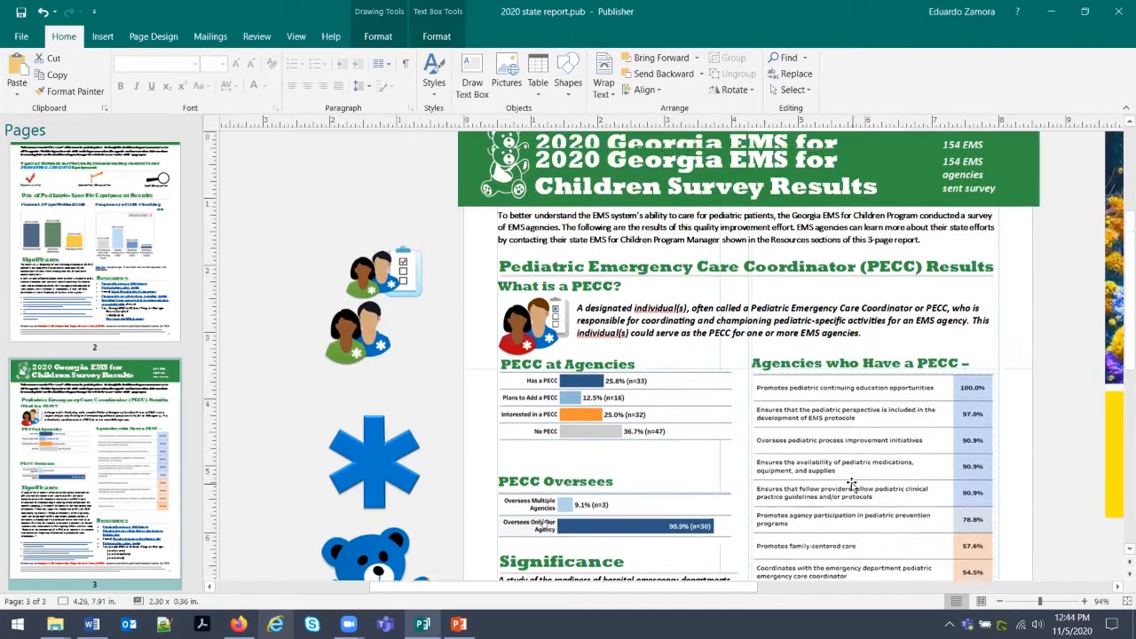
Copy the Georgia program manager contact lines from page 2 over page 3's placeholder lines.
click(122, 302)
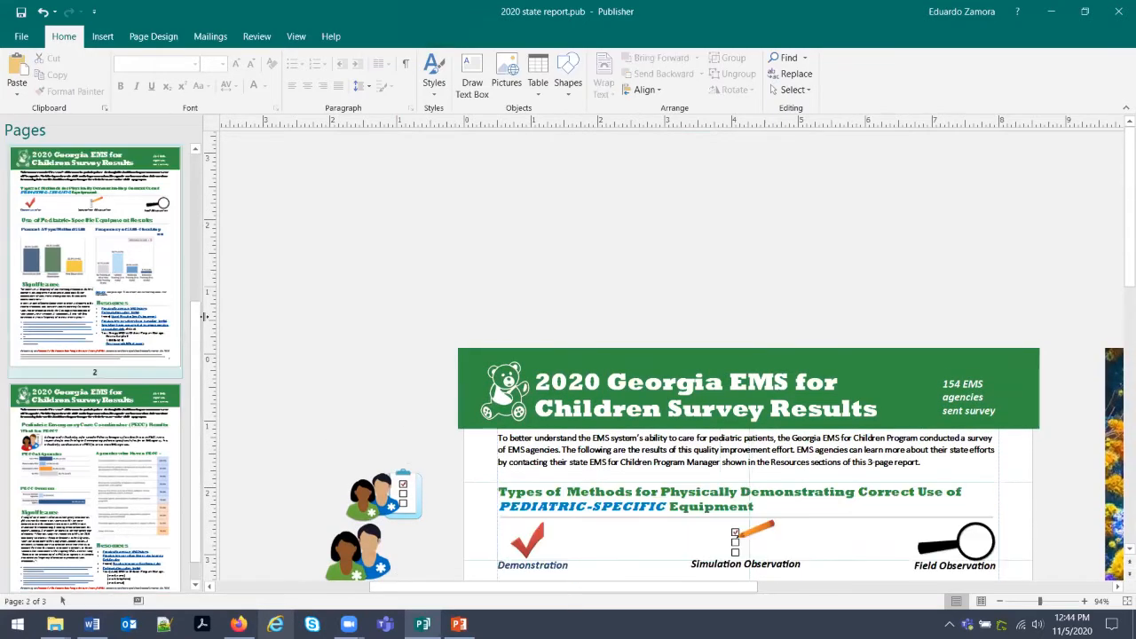
scroll(738, 455, down, 15)
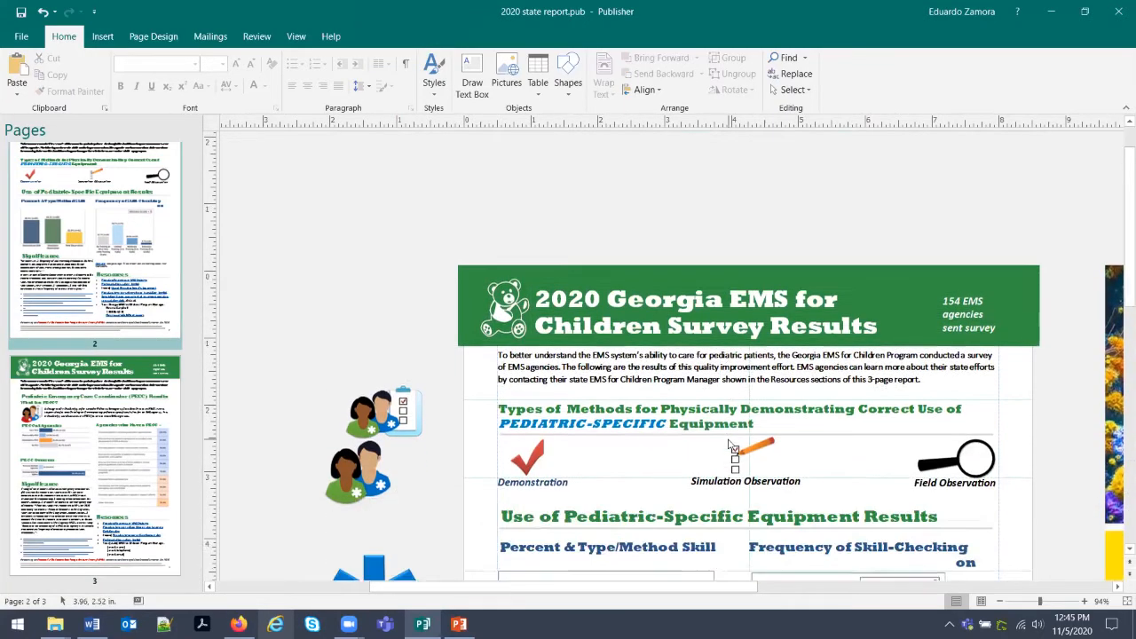
scroll(737, 455, down, 3)
drag(923, 522, 764, 480)
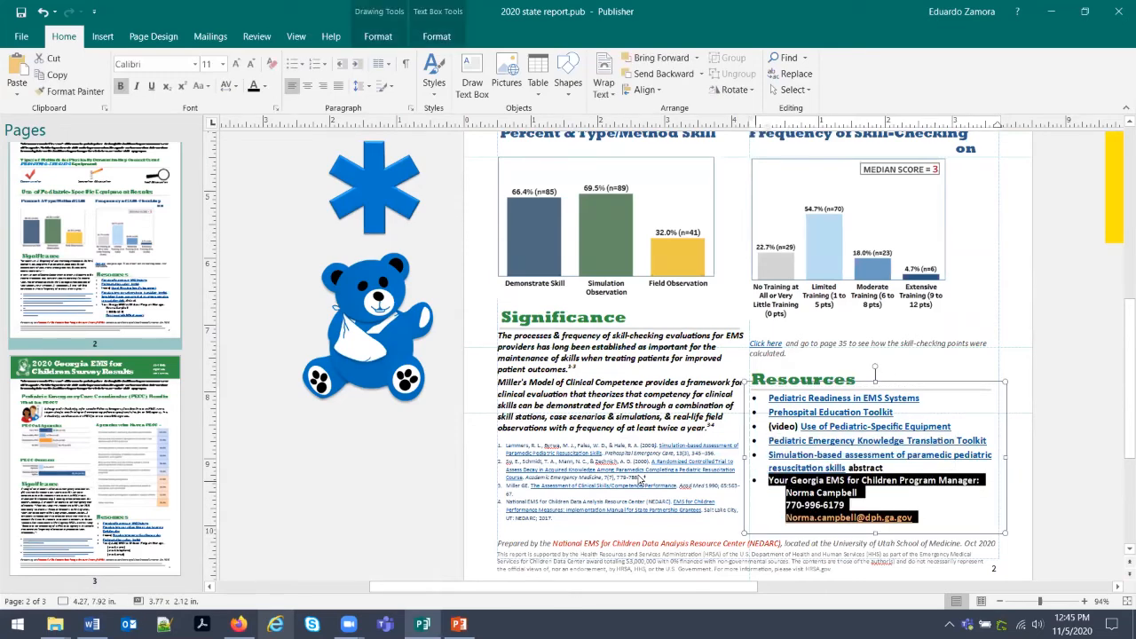
click(115, 428)
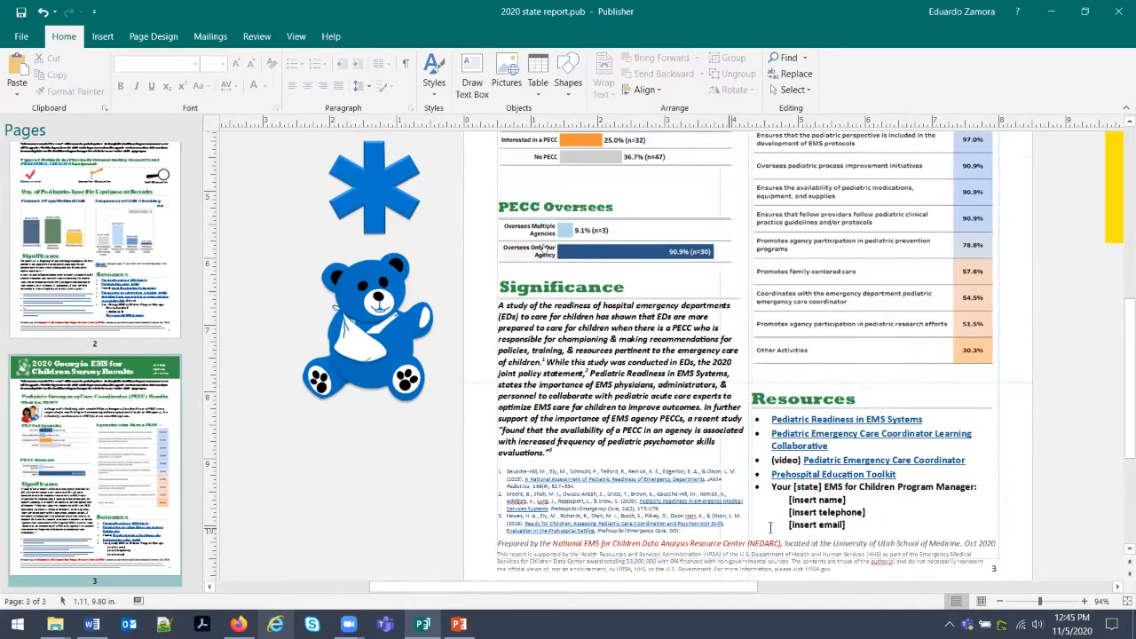
scroll(771, 426, down, 1)
drag(771, 426, 770, 421)
key(ctrl+v)
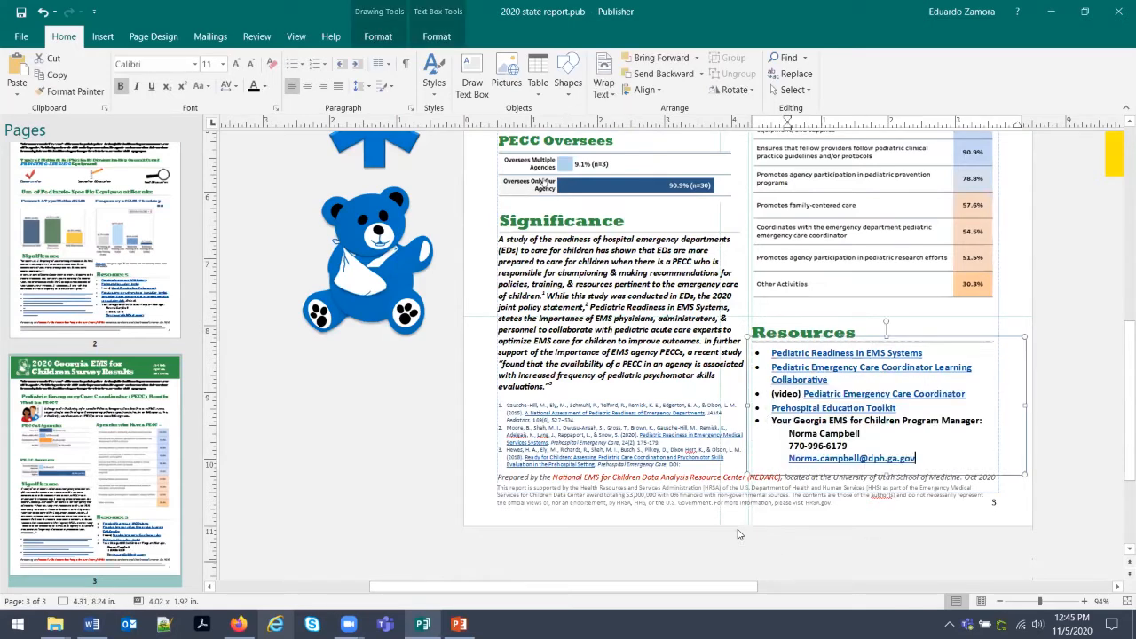
click(646, 374)
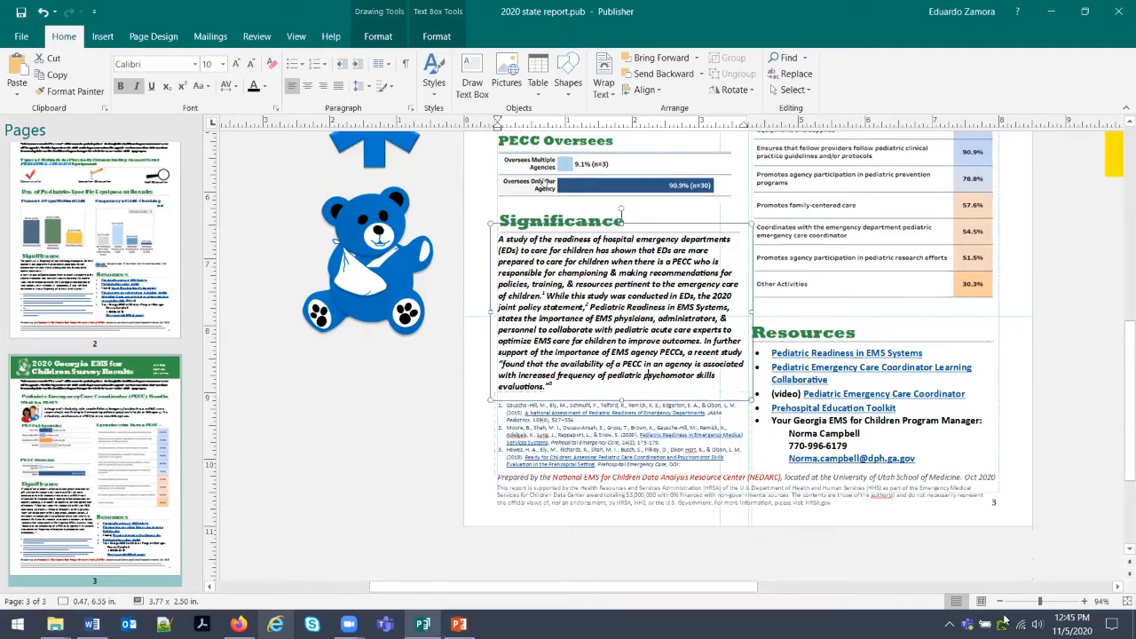
On page 1, narrow the 'From across the state' text box so it wraps to three lines.
click(990, 574)
scroll(981, 565, up, 4)
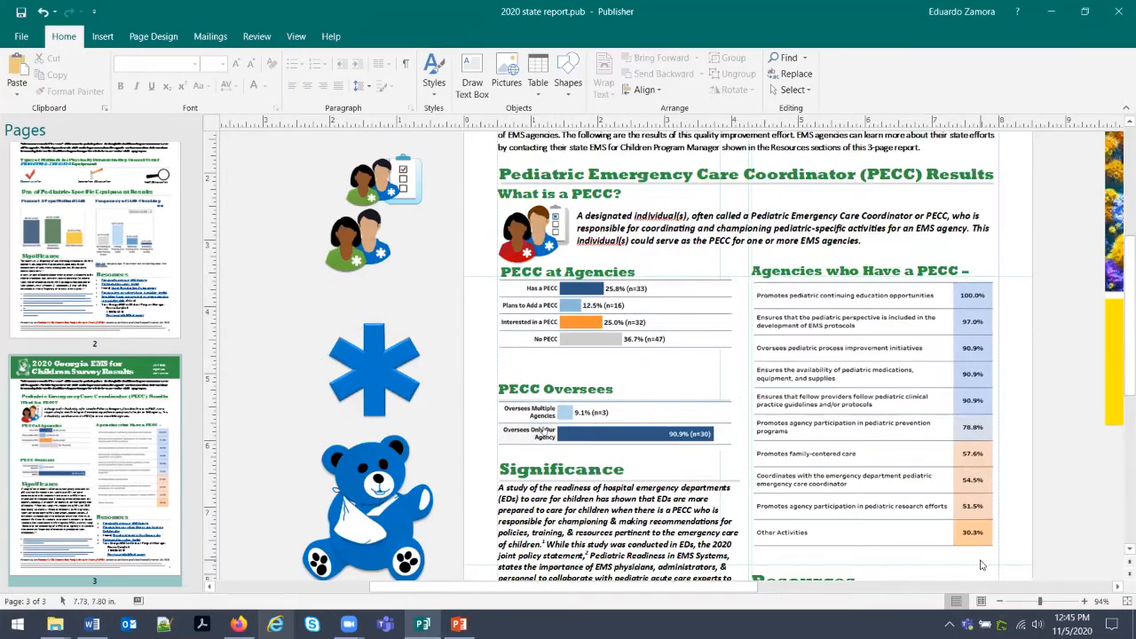
scroll(981, 564, up, 6)
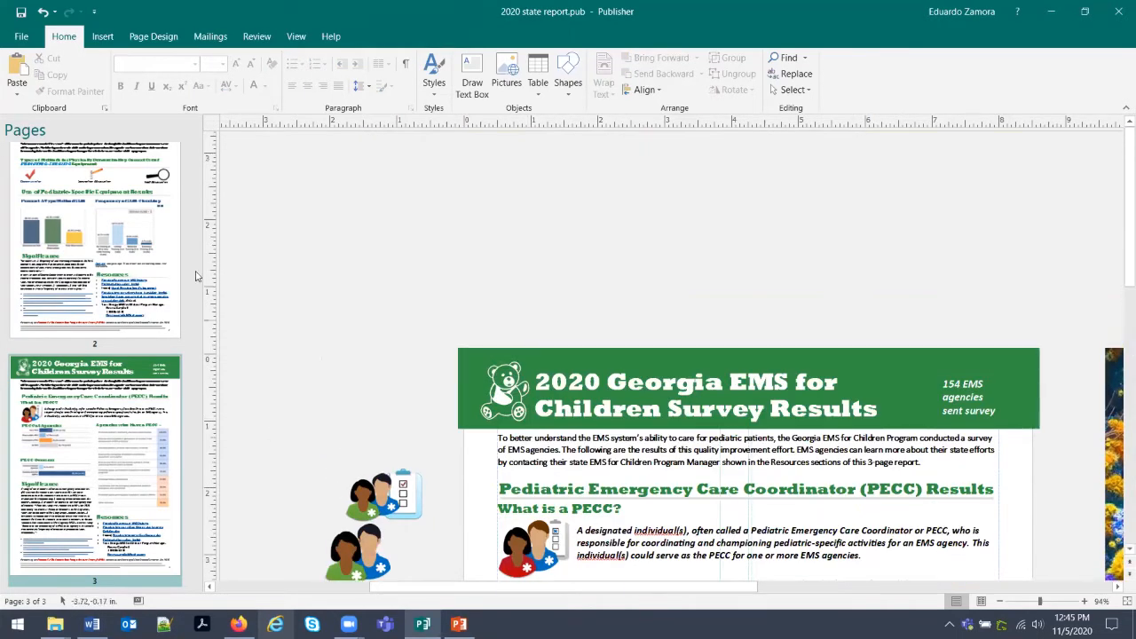
click(174, 268)
scroll(175, 268, up, 3)
click(174, 266)
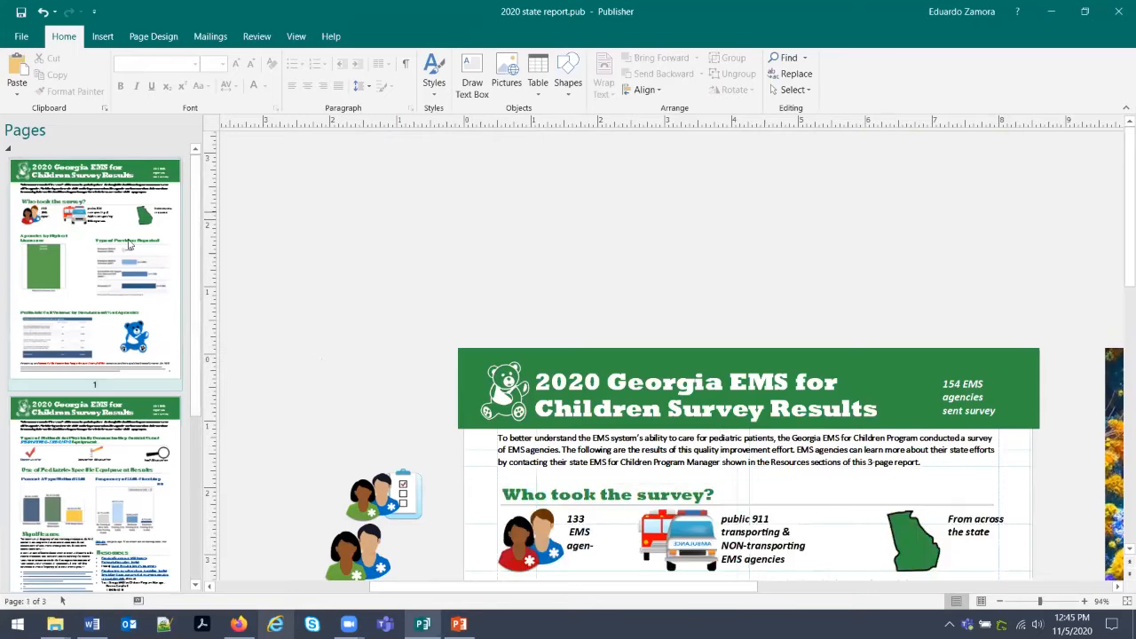
scroll(547, 276, down, 3)
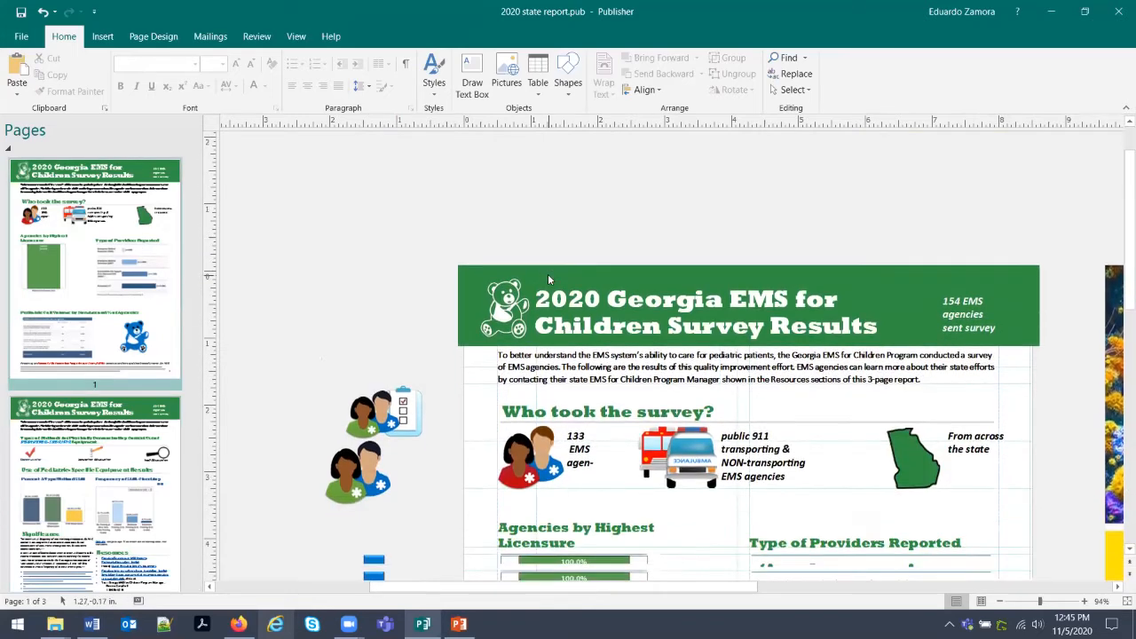
scroll(701, 309, down, 1)
click(1010, 334)
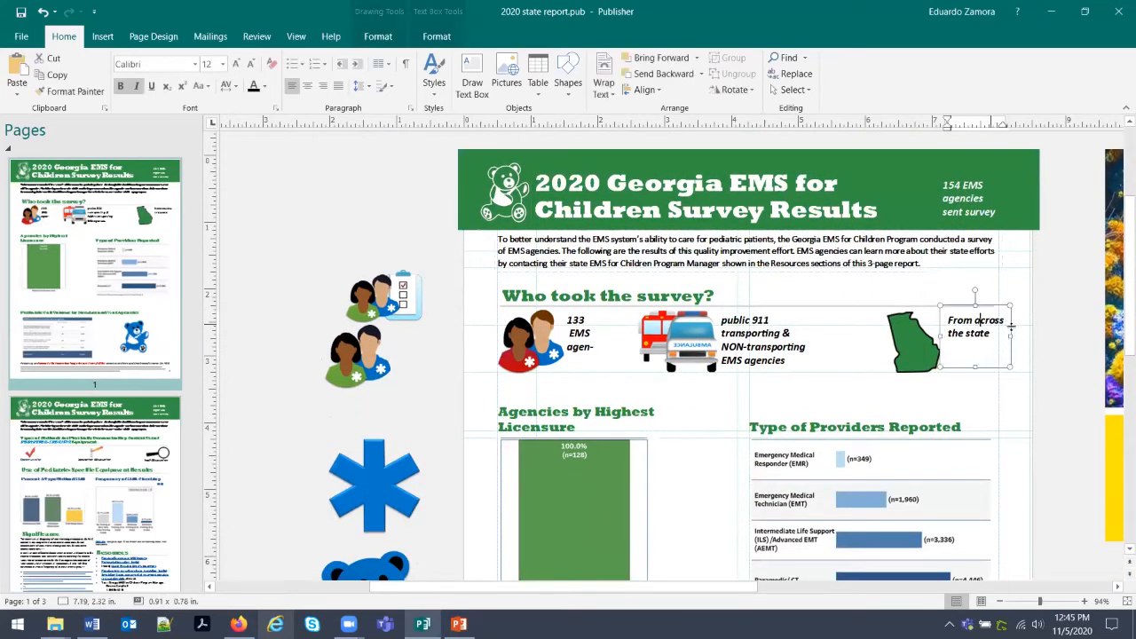
drag(1010, 334, 1005, 333)
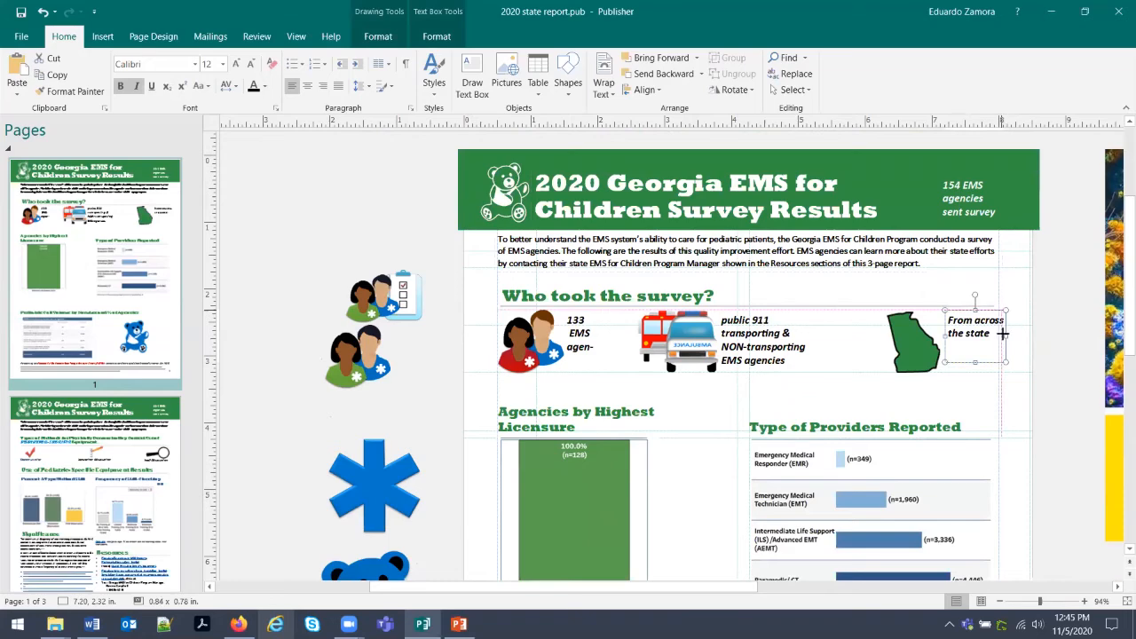
click(1020, 367)
Enlarge the teddy bear beside the call volume table slightly.
scroll(982, 388, down, 3)
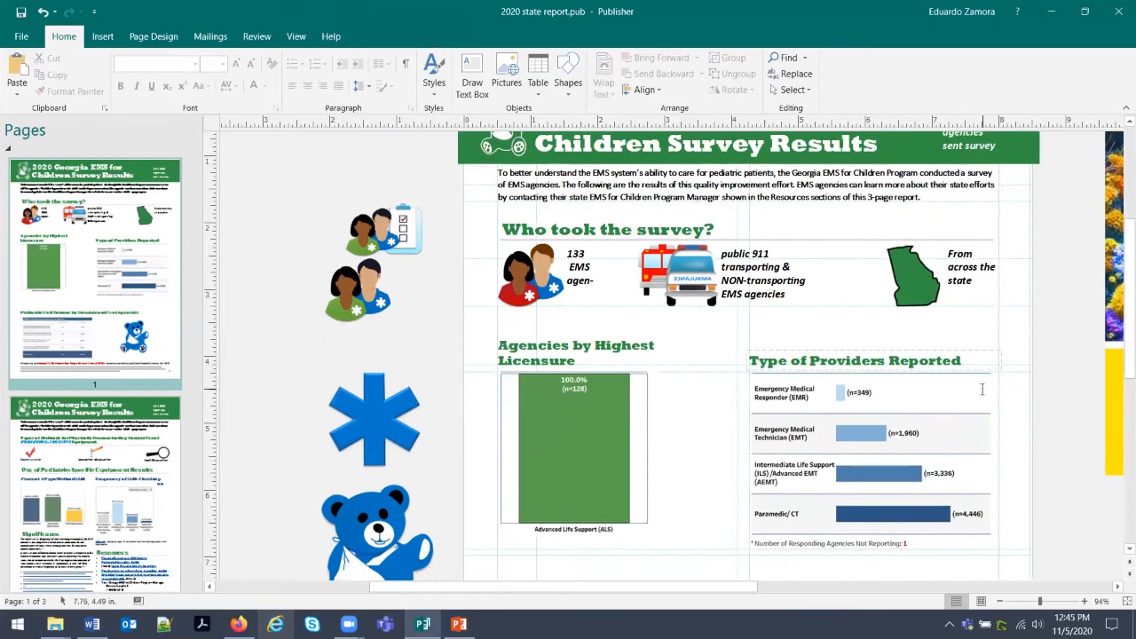
scroll(982, 389, down, 1)
click(781, 328)
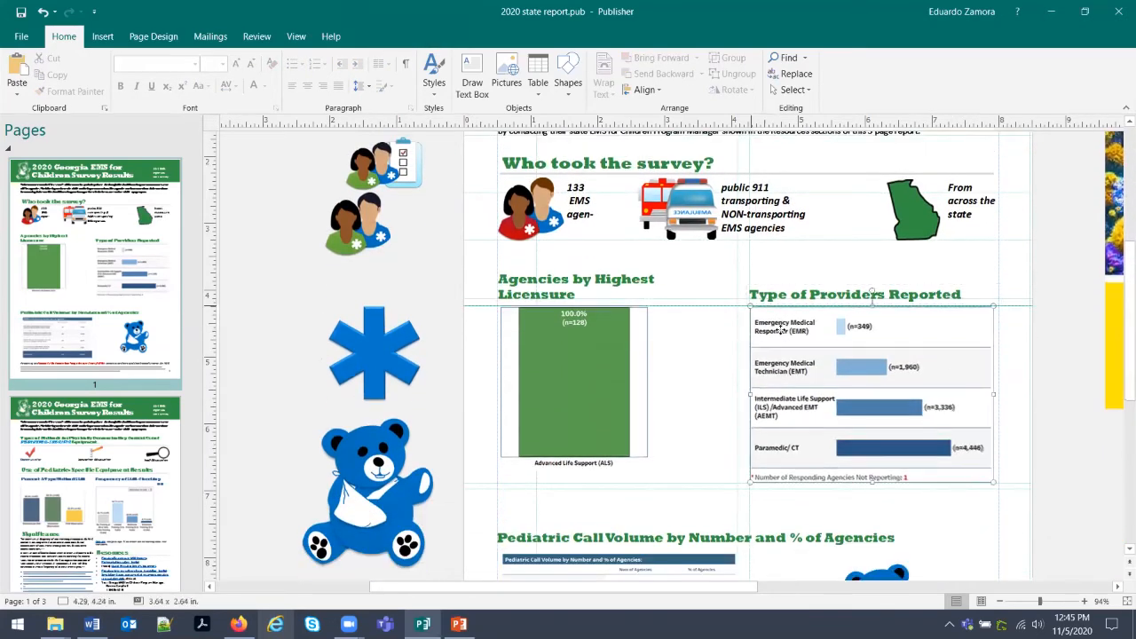
click(548, 337)
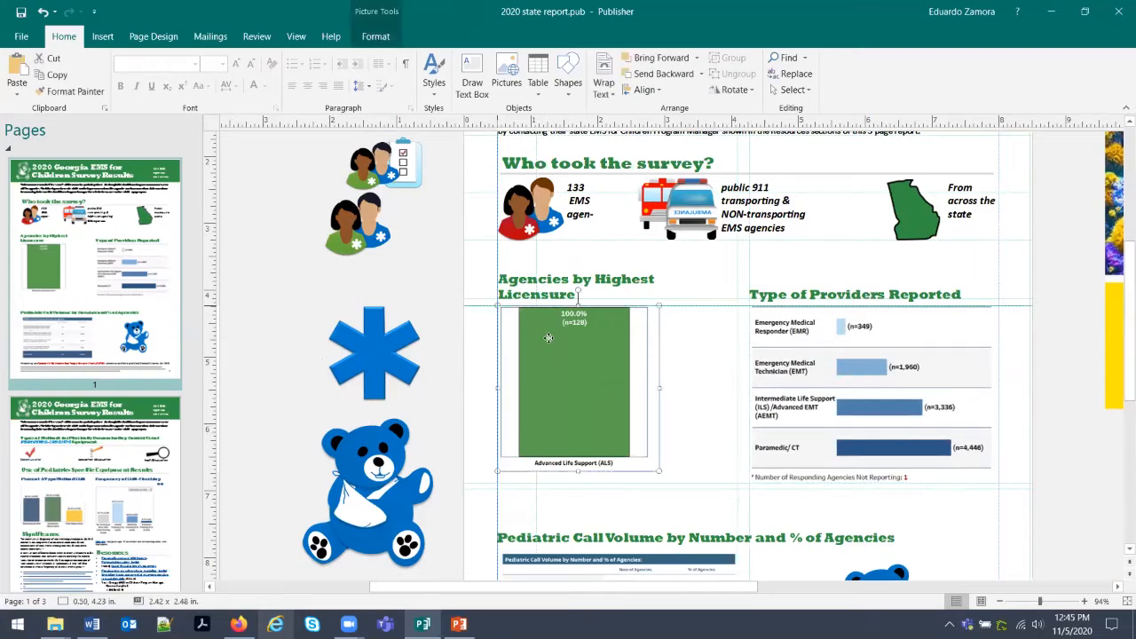
scroll(652, 377, down, 3)
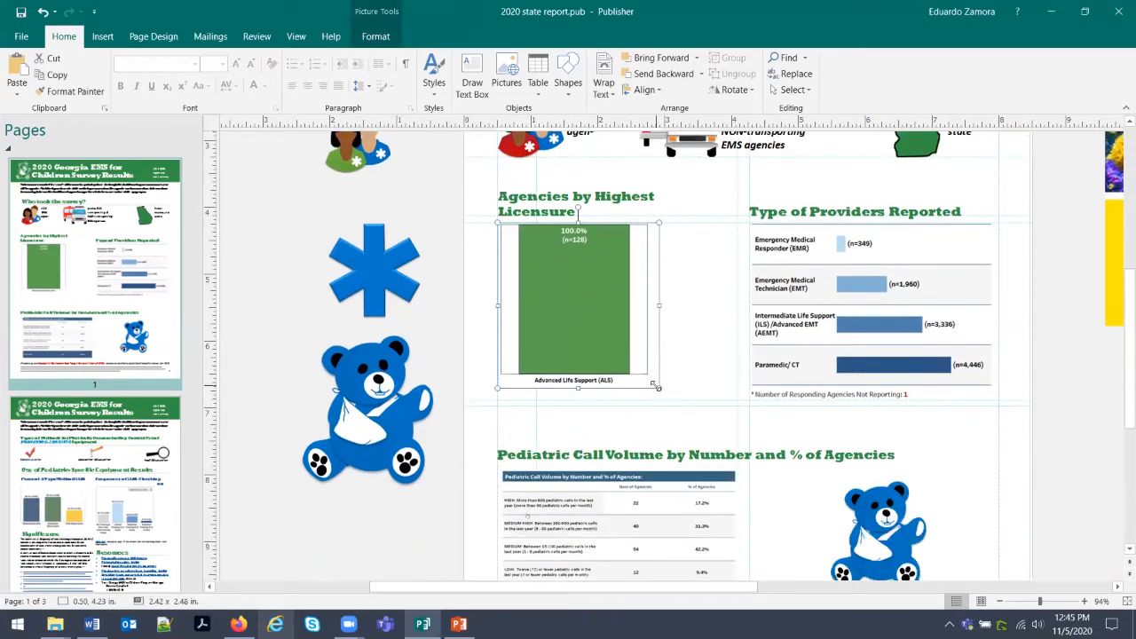
scroll(873, 351, down, 4)
click(859, 433)
drag(928, 364, 939, 352)
click(950, 432)
Enlarge the Pediatric Call Volume table and fine-tune its size.
scroll(724, 415, down, 1)
click(721, 383)
drag(737, 320, 745, 316)
click(778, 361)
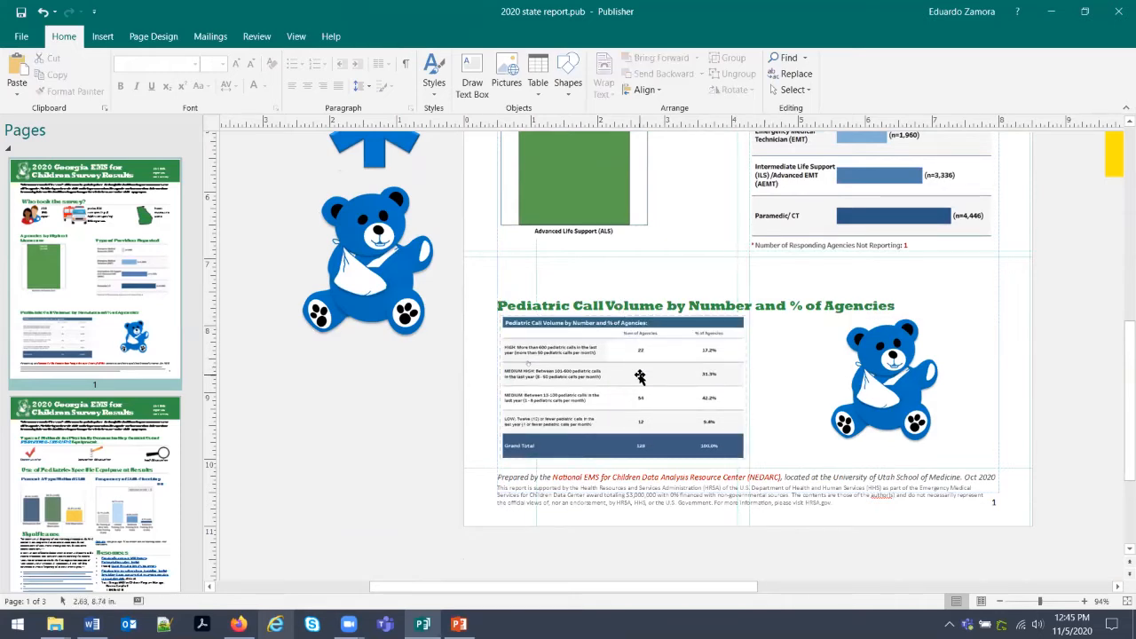
scroll(639, 372, down, 1)
click(639, 377)
drag(744, 427, 759, 433)
click(809, 428)
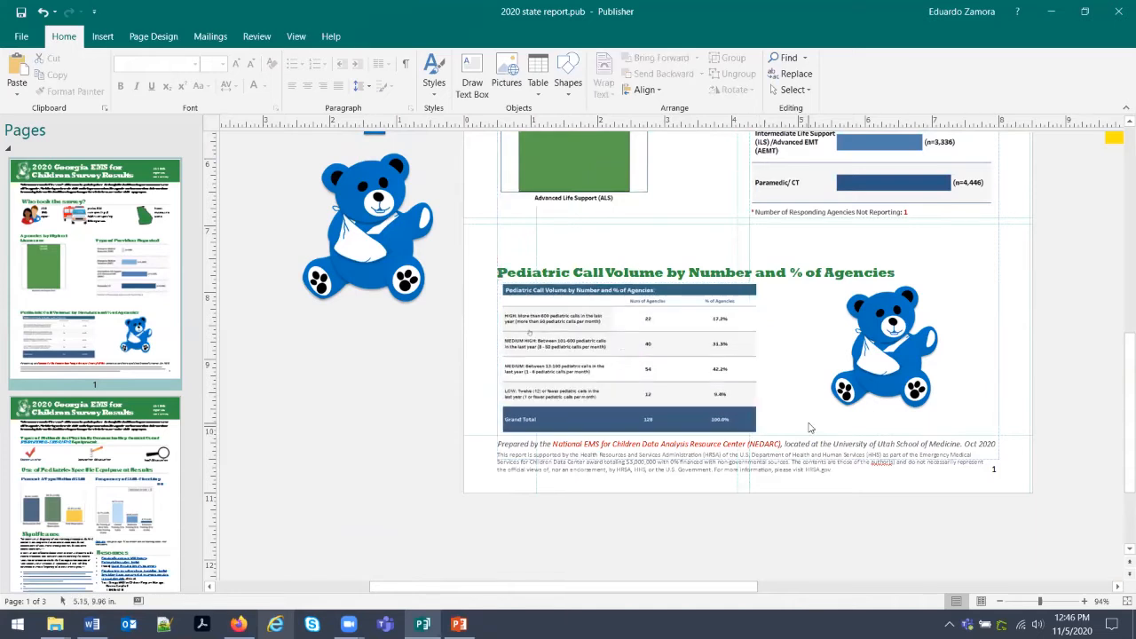
click(757, 425)
drag(758, 430, 751, 426)
click(786, 416)
scroll(786, 416, down, 1)
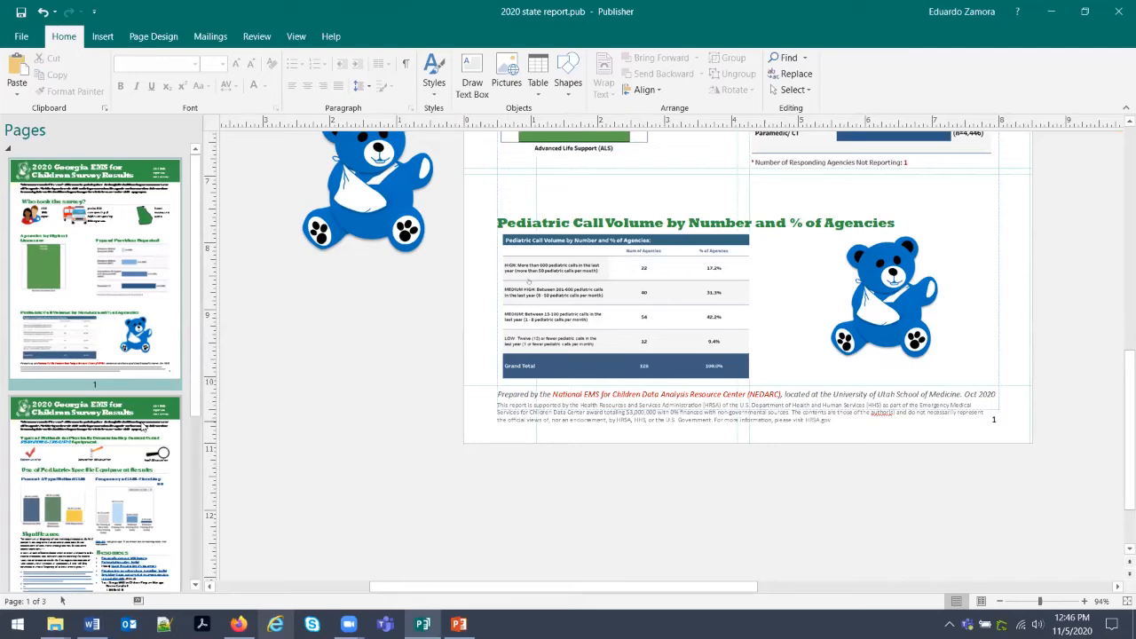
scroll(616, 403, down, 2)
scroll(621, 391, up, 2)
scroll(623, 387, up, 5)
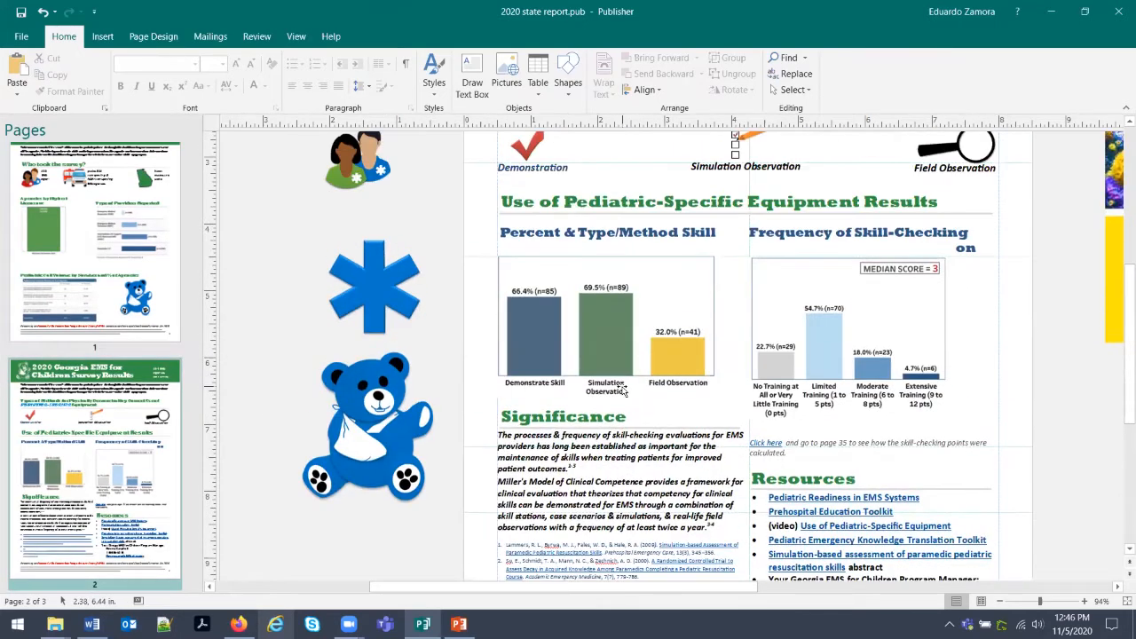
Move the skill-checking chart down to uncover its heading and widen it.
drag(836, 441, 835, 448)
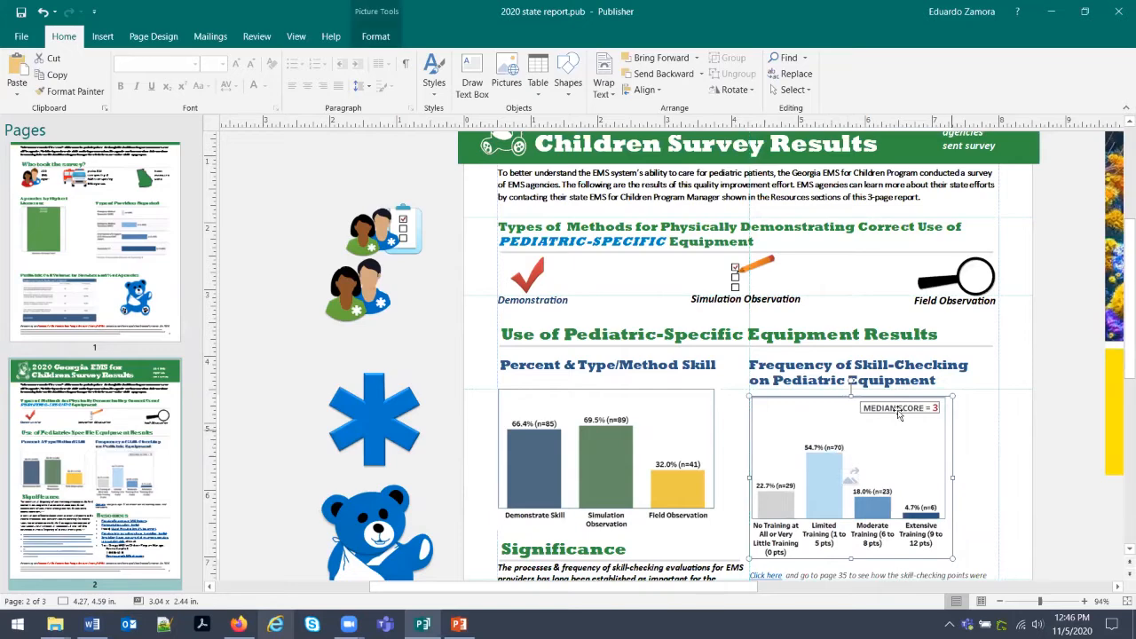
scroll(781, 449, down, 1)
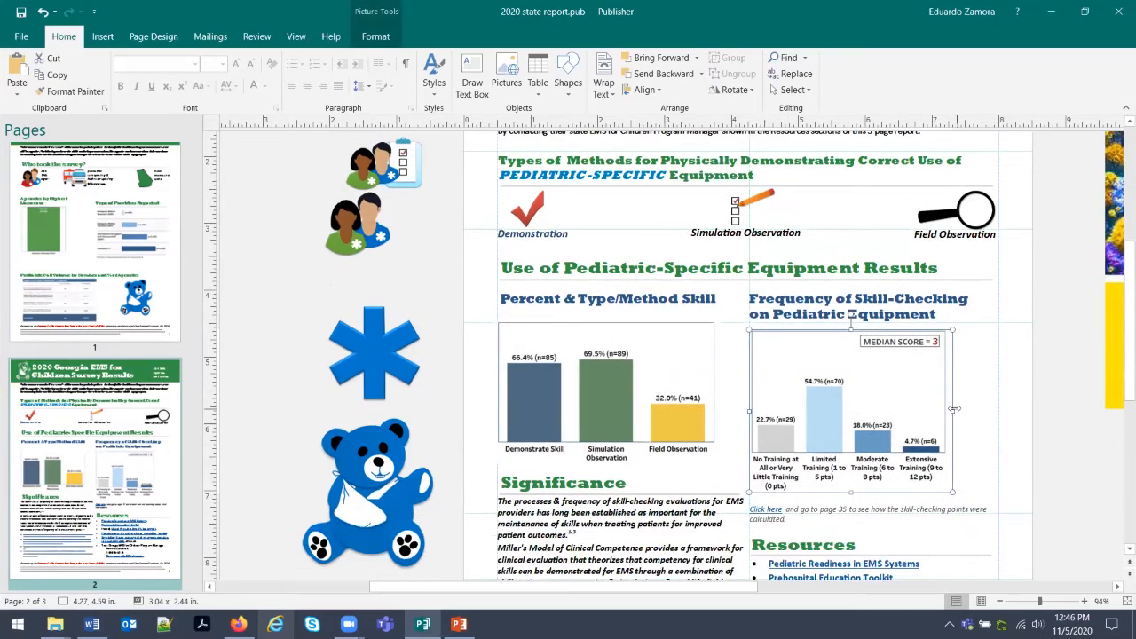
drag(954, 409, 976, 409)
click(990, 415)
click(960, 404)
drag(975, 410, 987, 411)
click(665, 410)
Scroll through page 3, the PECC Results page, from top to bottom.
scroll(655, 436, down, 3)
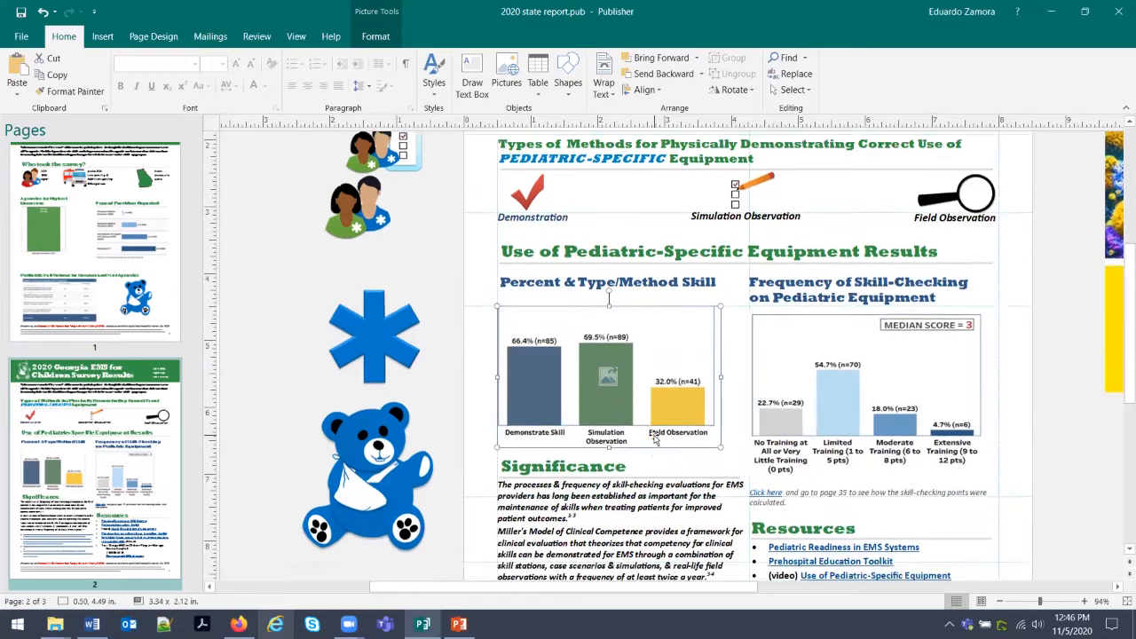
scroll(655, 437, down, 6)
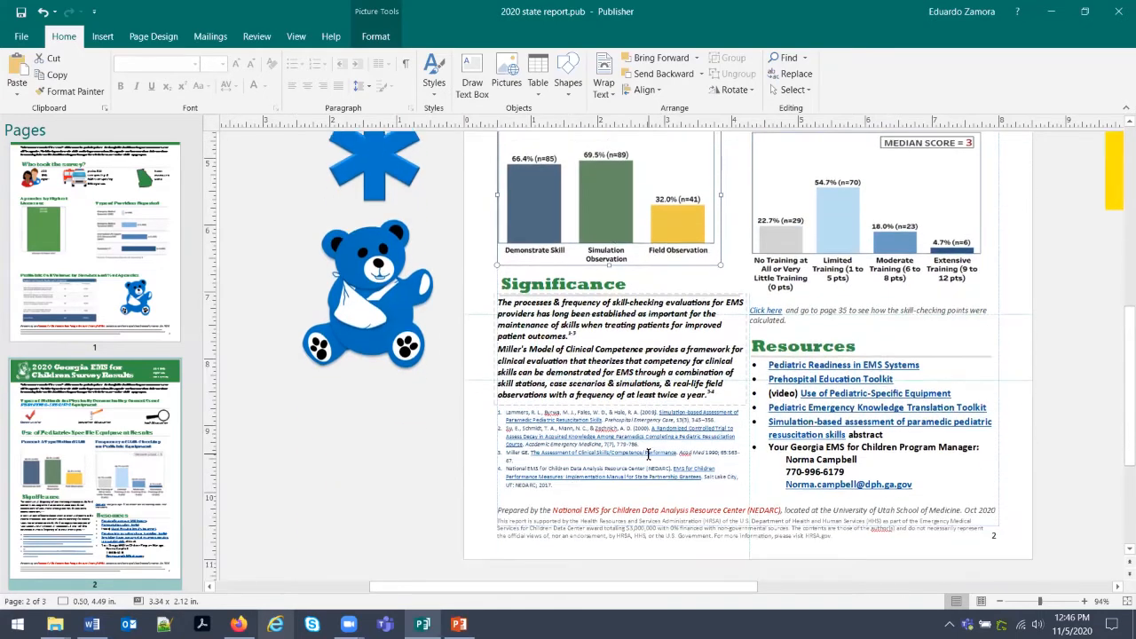
scroll(648, 454, up, 12)
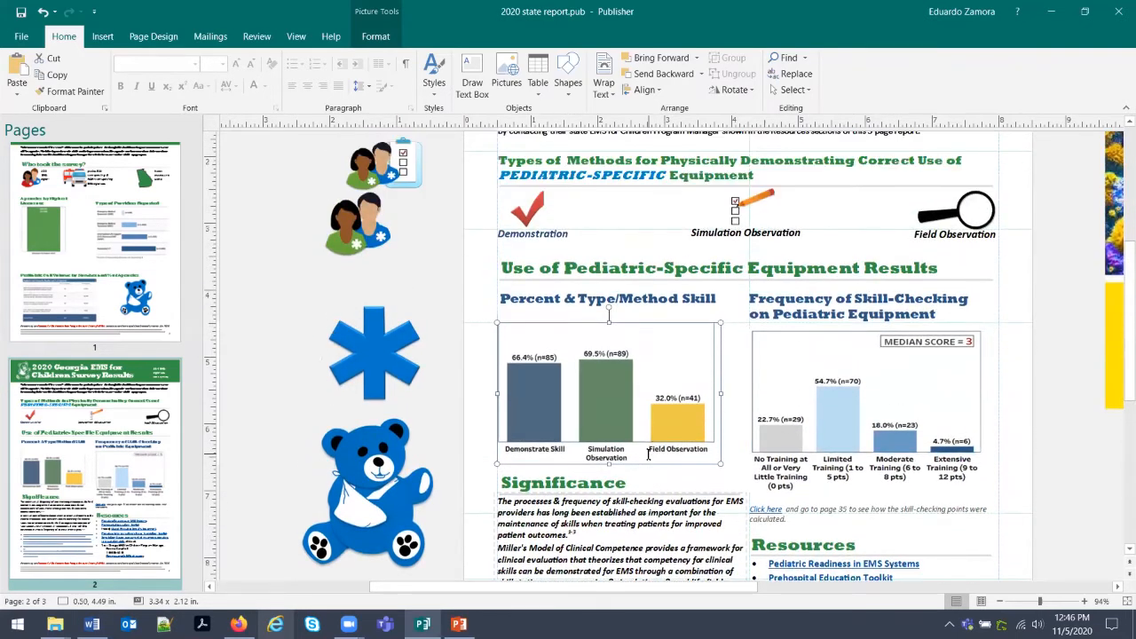
scroll(648, 454, up, 2)
scroll(89, 405, down, 5)
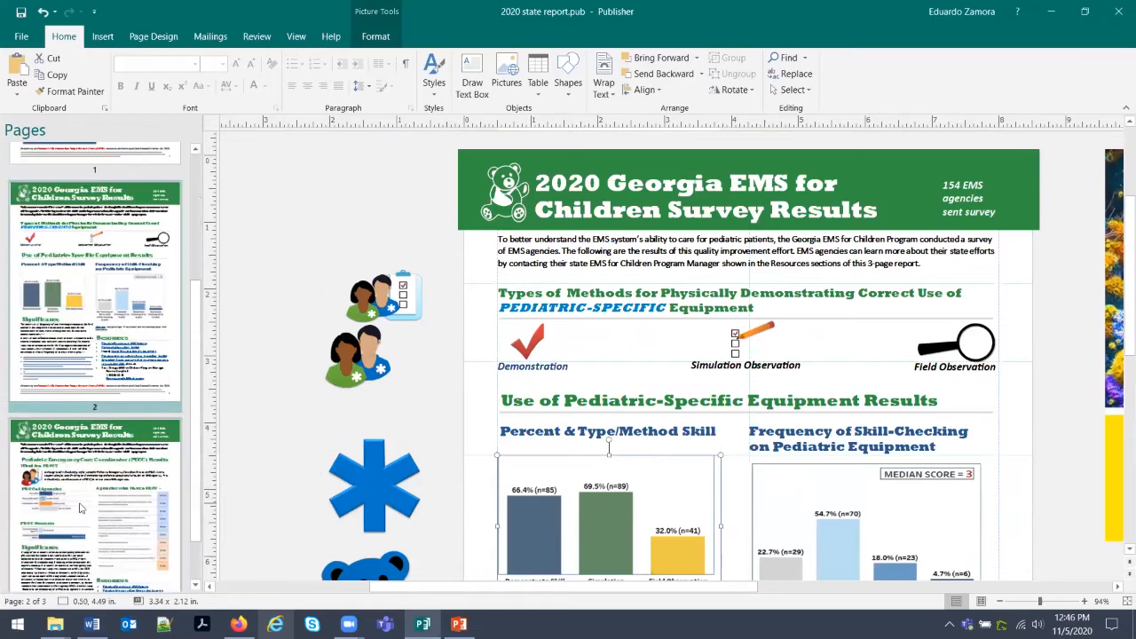
click(89, 405)
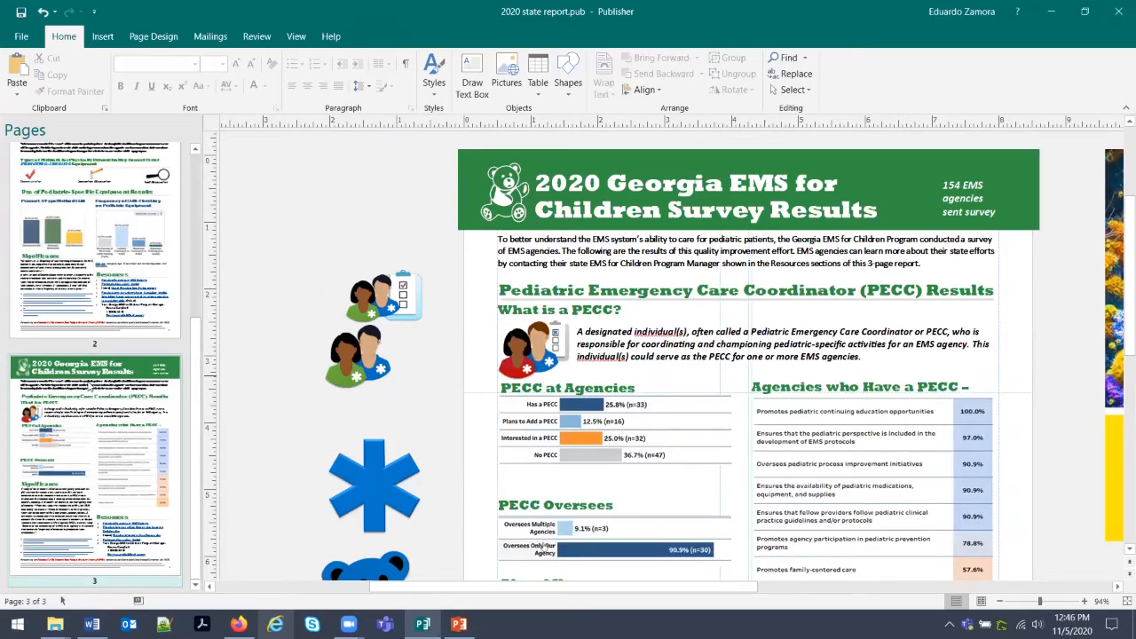
scroll(545, 545, down, 5)
scroll(526, 381, down, 8)
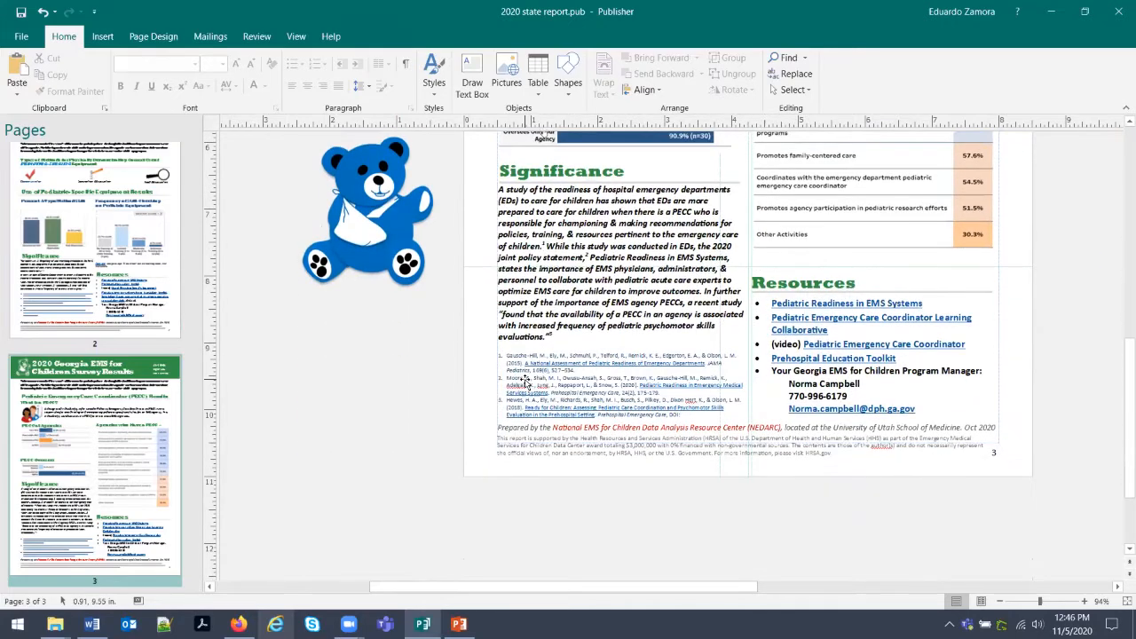
scroll(525, 382, up, 8)
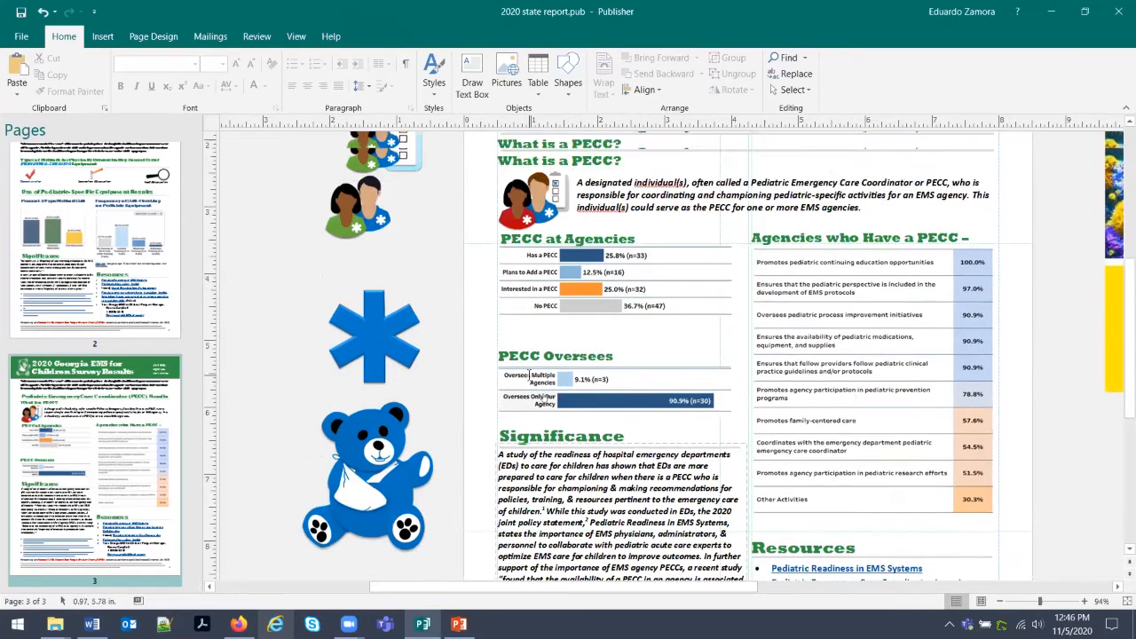
scroll(529, 374, up, 2)
scroll(529, 375, up, 4)
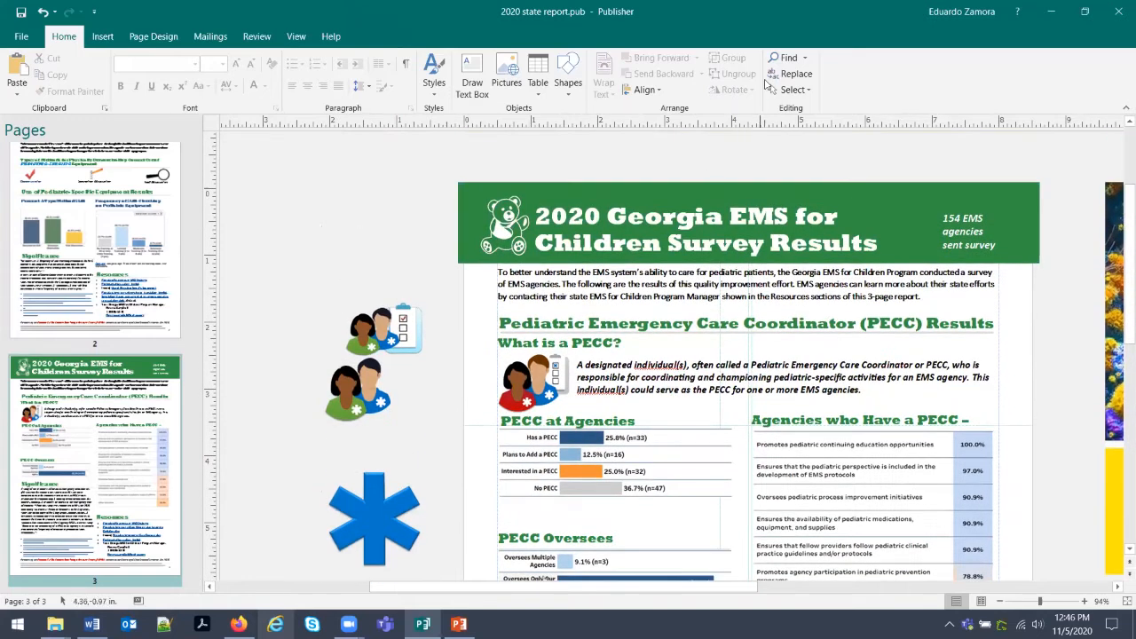
Save the publication to the Desktop as 'Georgia 2020 state report.pub'.
click(18, 35)
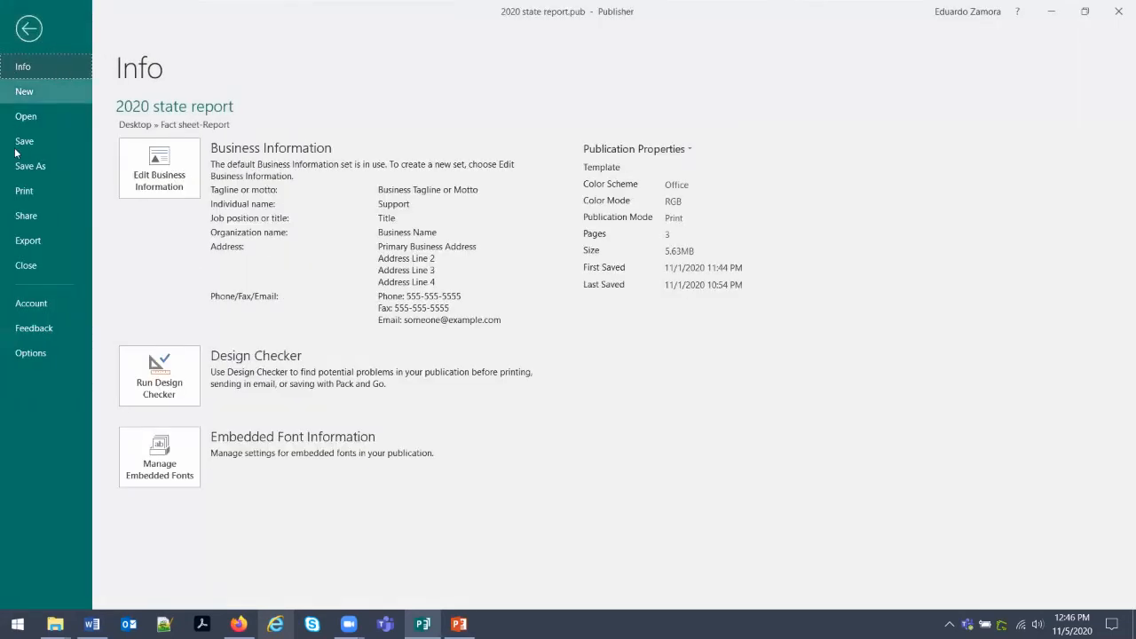
click(27, 166)
click(158, 227)
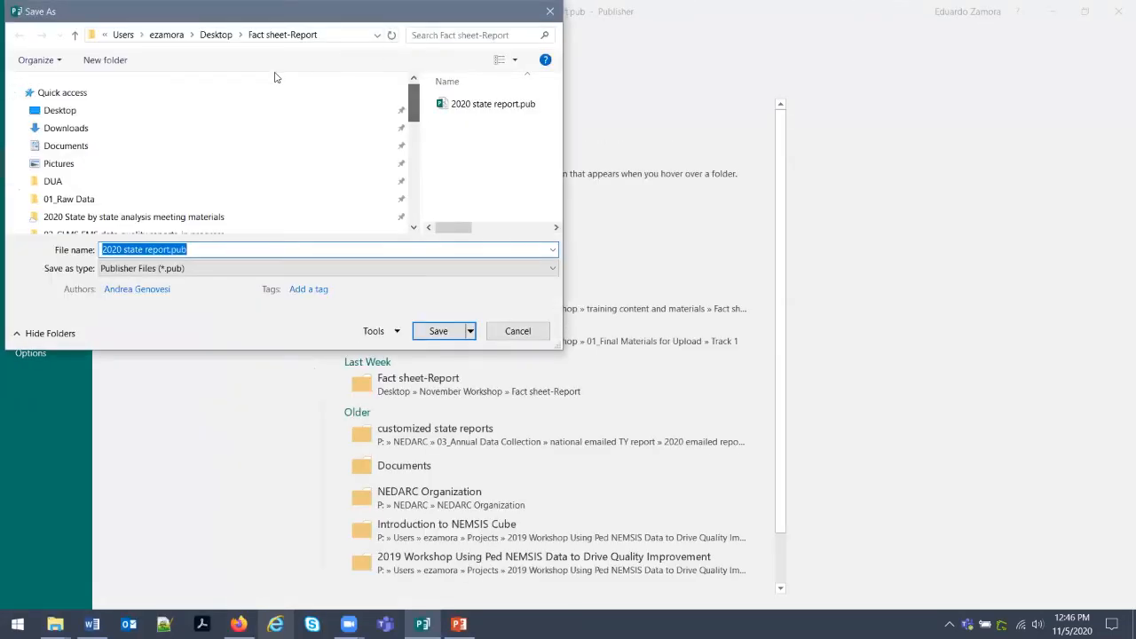
click(268, 111)
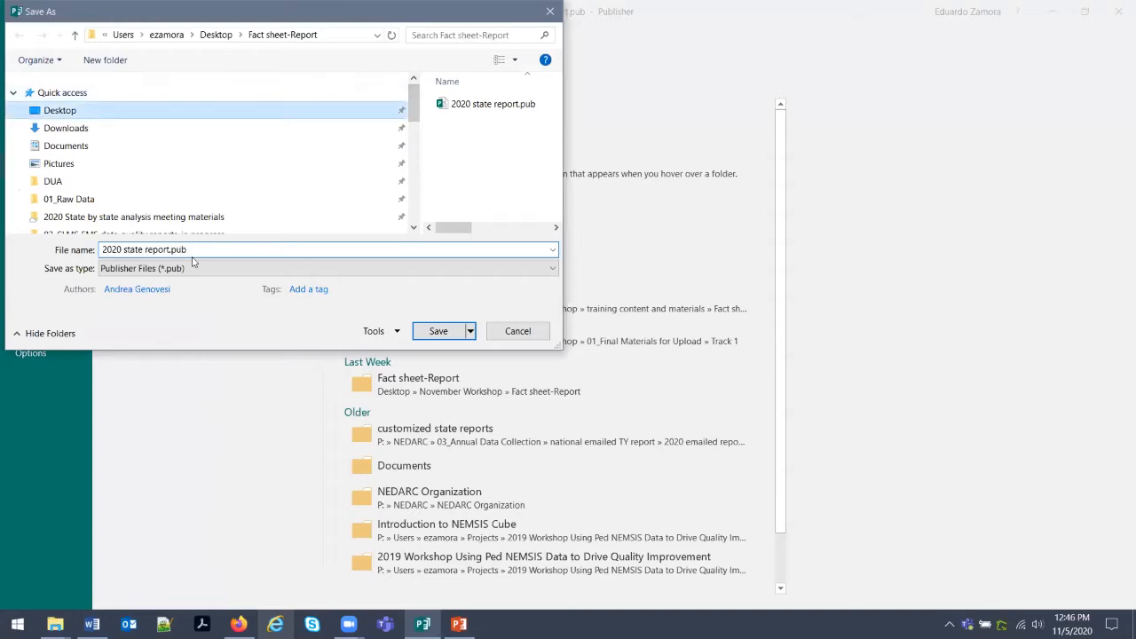
click(103, 249)
text(Goergia)
key(BackSpace)
key(BackSpace)
key(BackSpace)
key(BackSpace)
key(BackSpace)
text(eorgia)
key(Return)
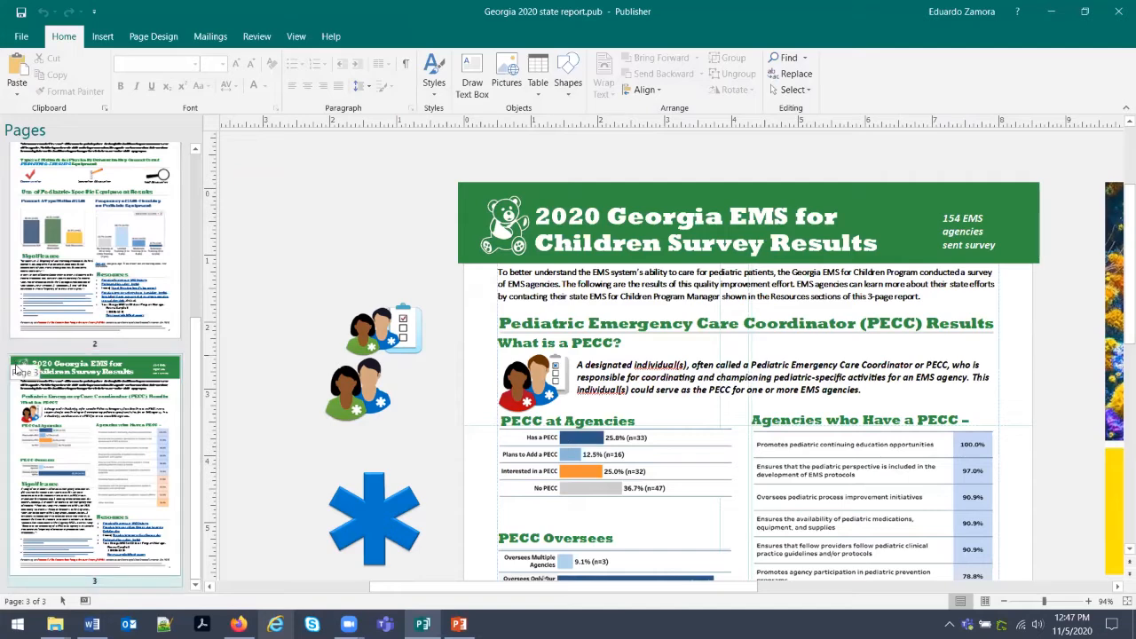
Return to page 2 and bring up its thumbnail options.
scroll(139, 440, up, 5)
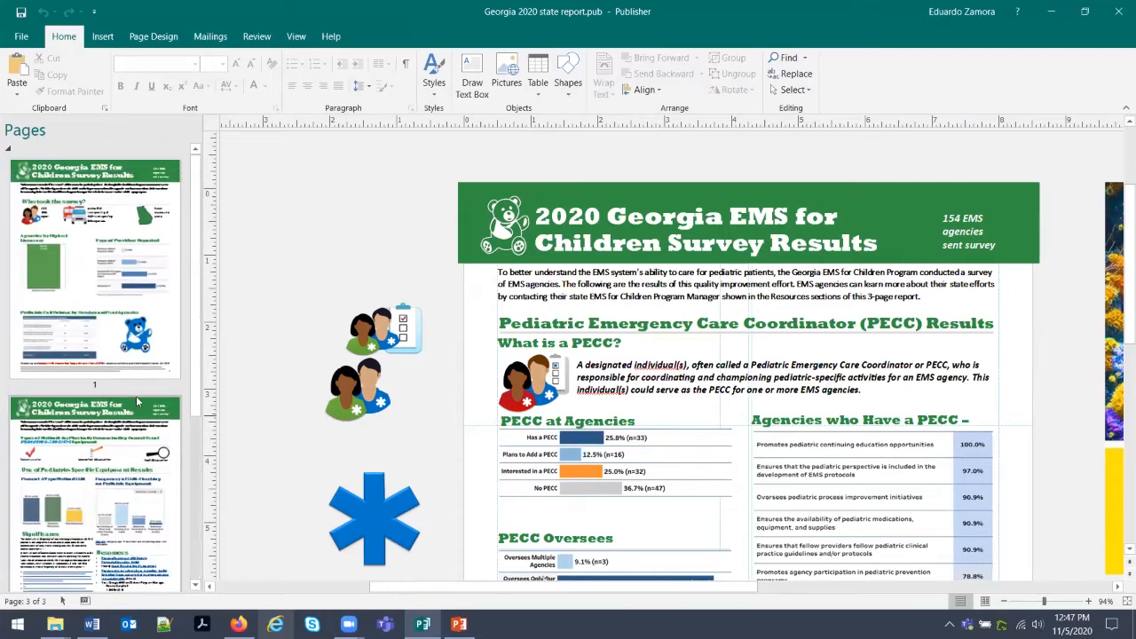
scroll(134, 236, down, 4)
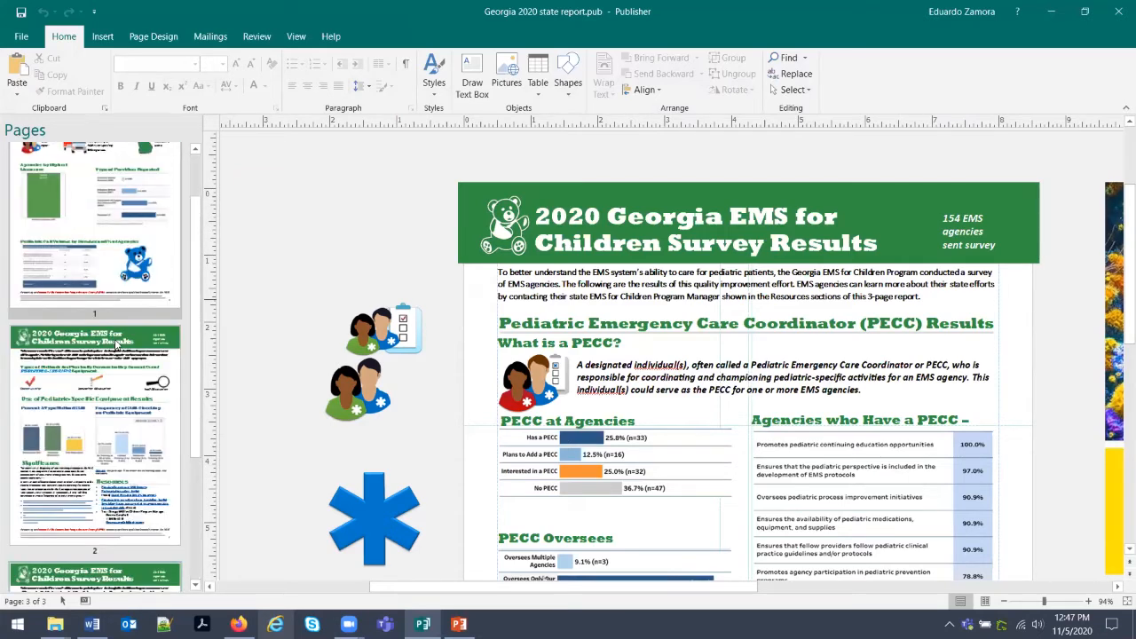
right_click(122, 348)
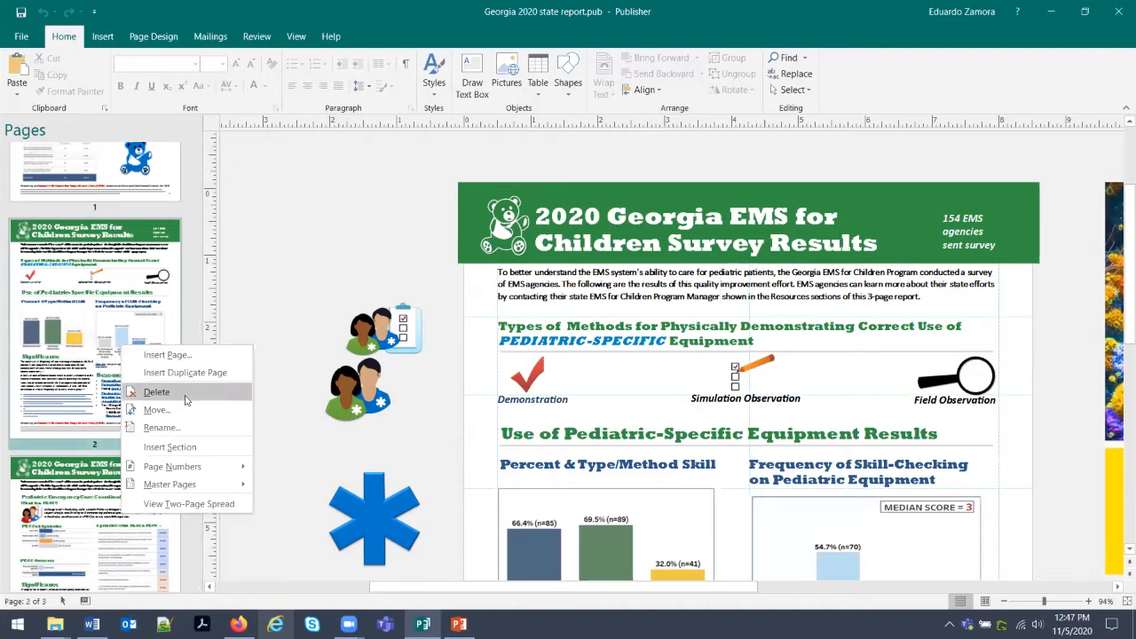
Go to page 1 and start Create PDF/XPS to export the report.
click(264, 240)
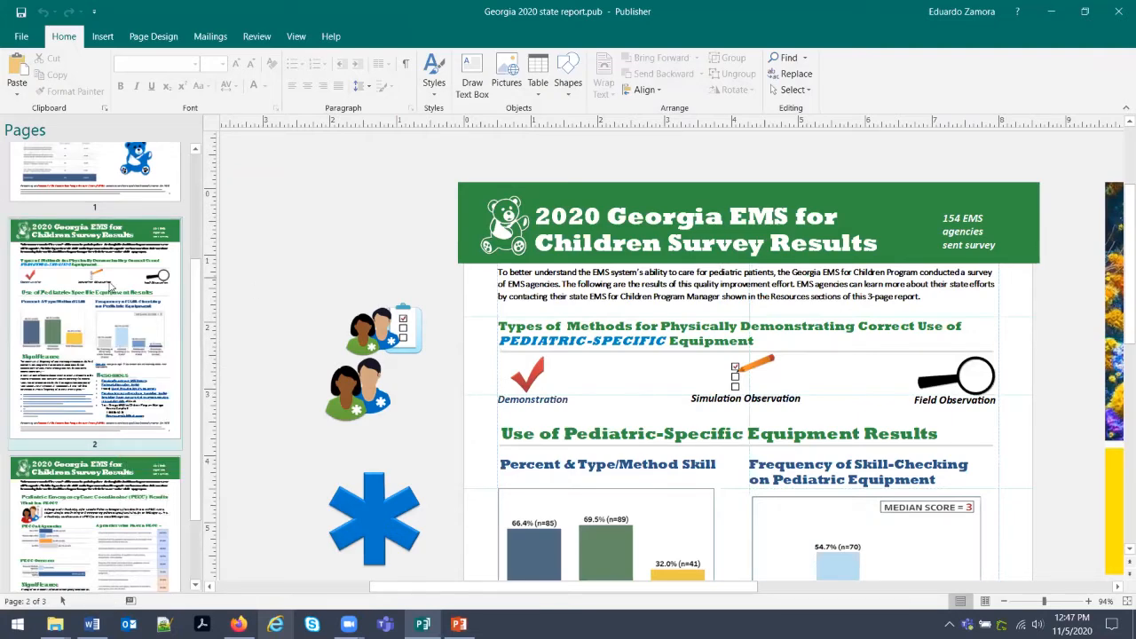
scroll(110, 286, up, 3)
click(100, 236)
click(21, 36)
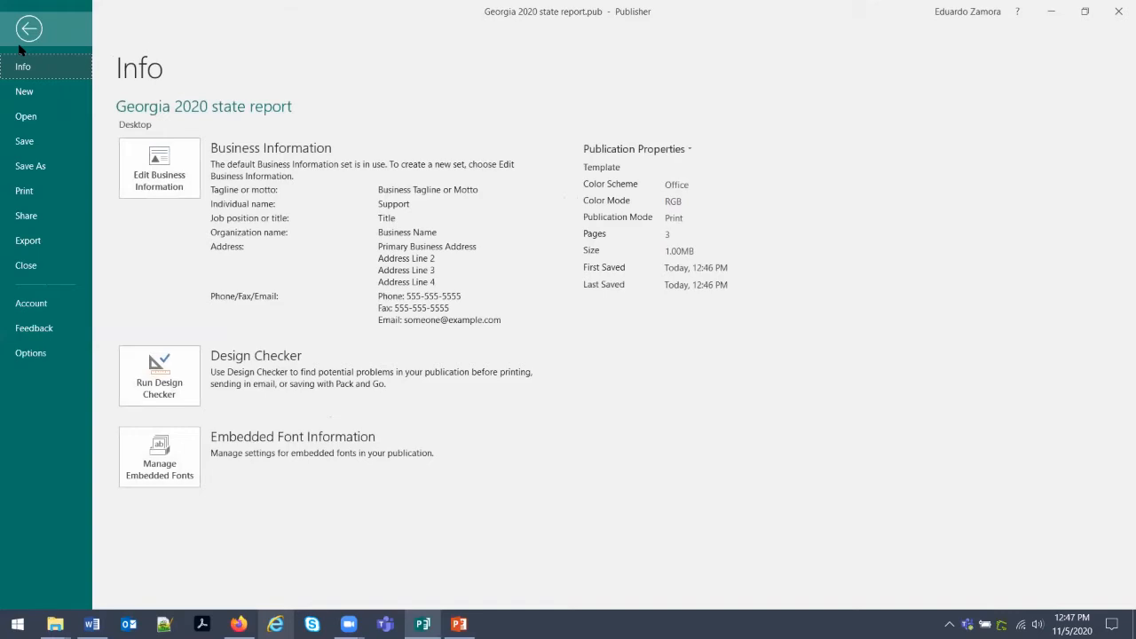
click(51, 242)
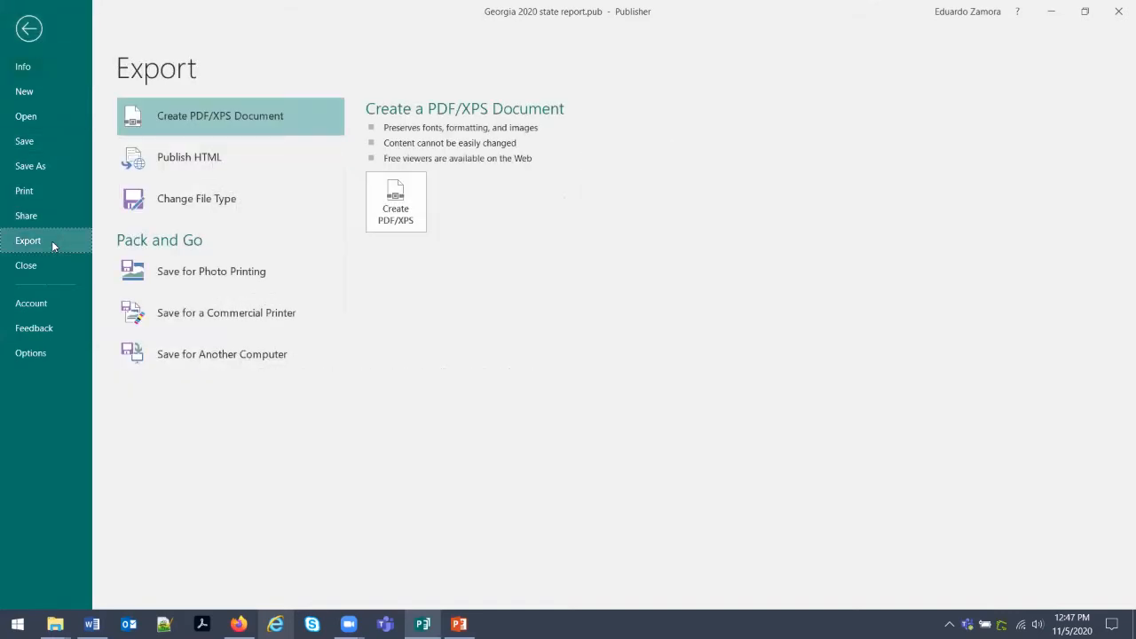
click(395, 200)
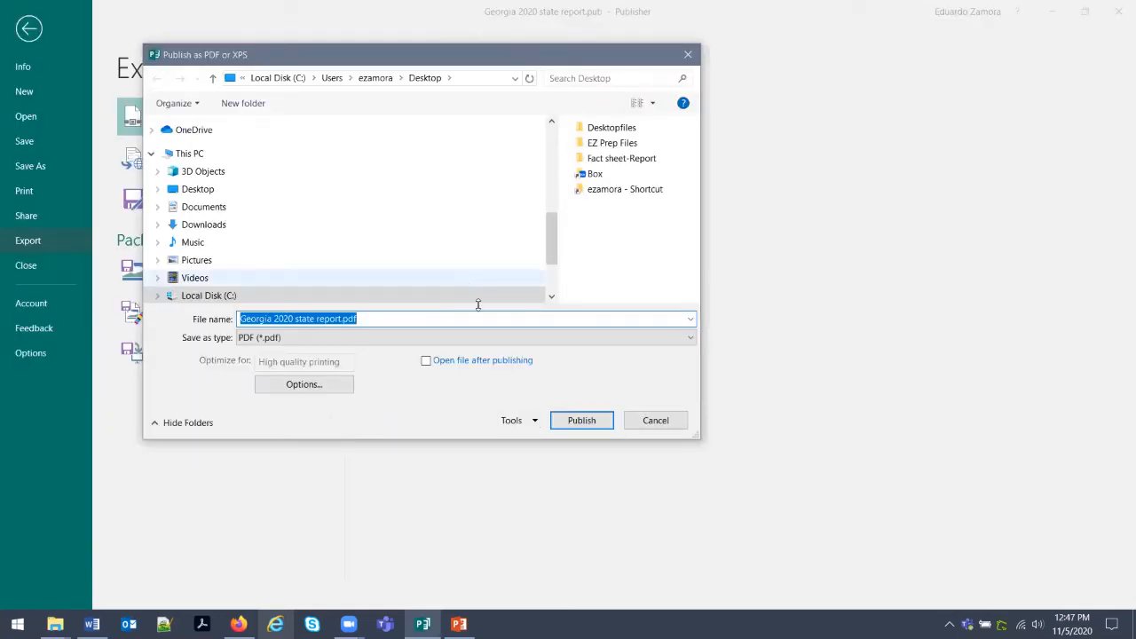
Keep High quality printing and publish 'Georgia 2020 state report.pdf' to the Desktop.
click(314, 389)
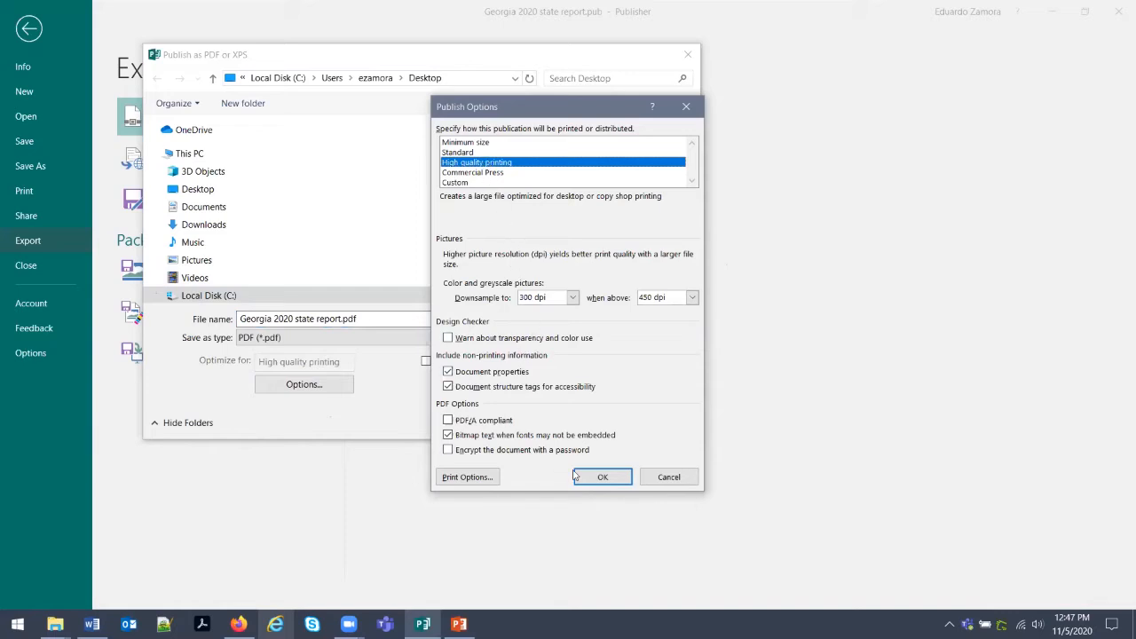
click(601, 477)
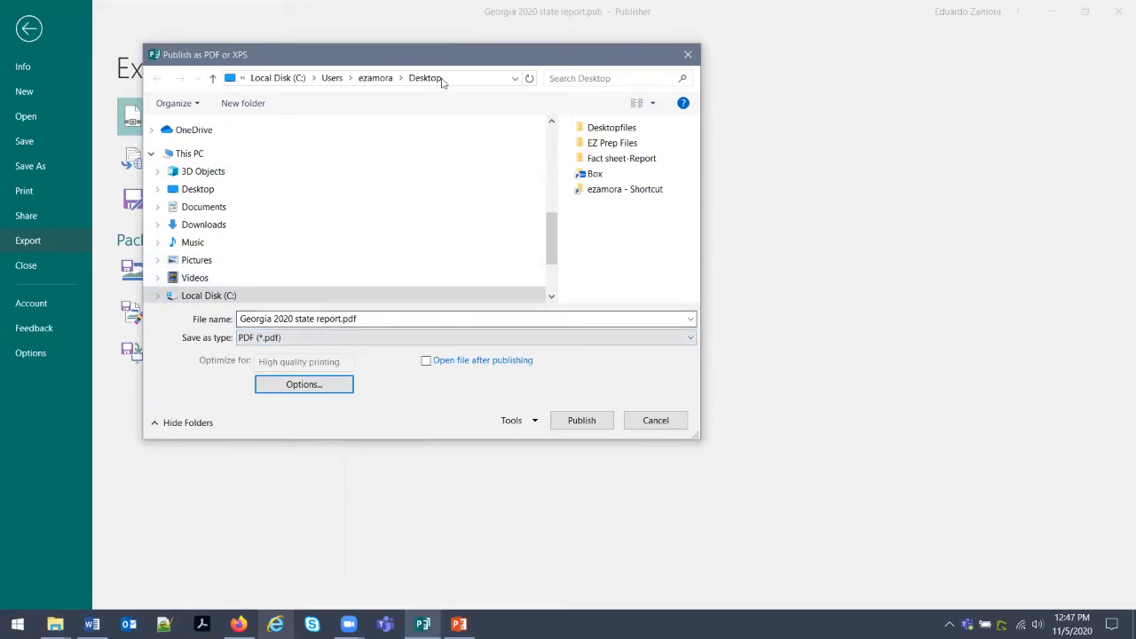
click(581, 419)
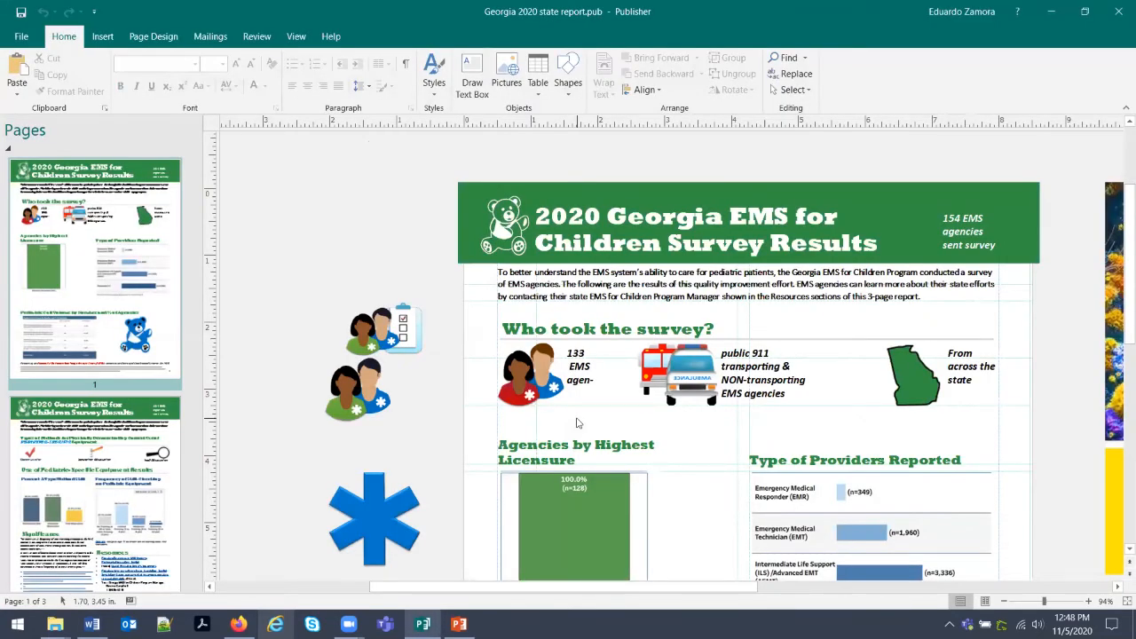
click(1052, 11)
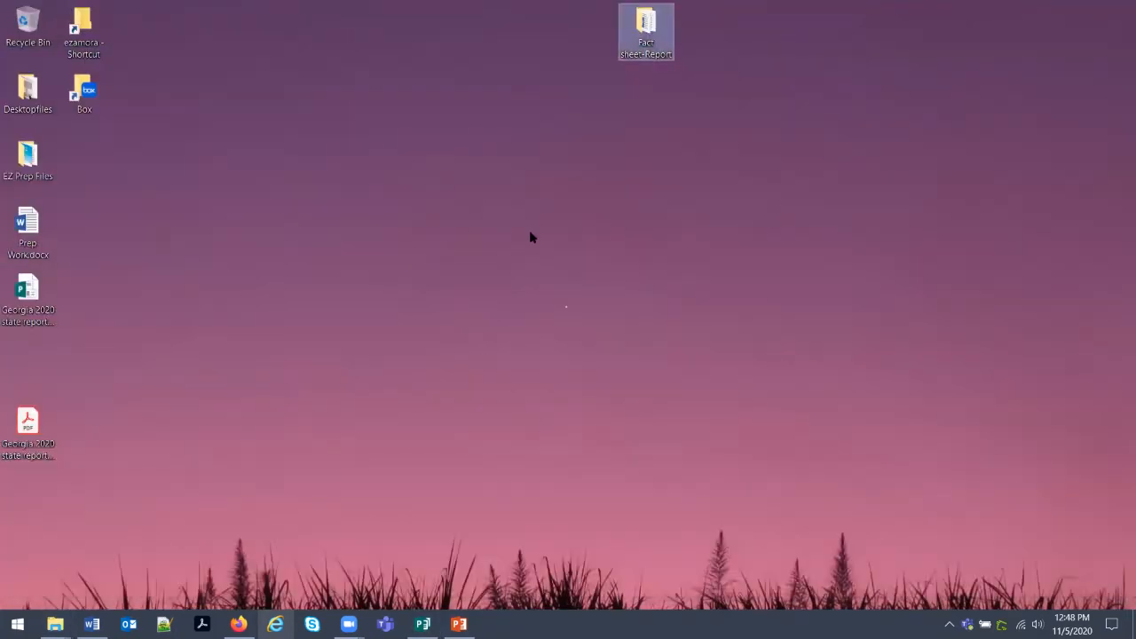
double_click(54, 419)
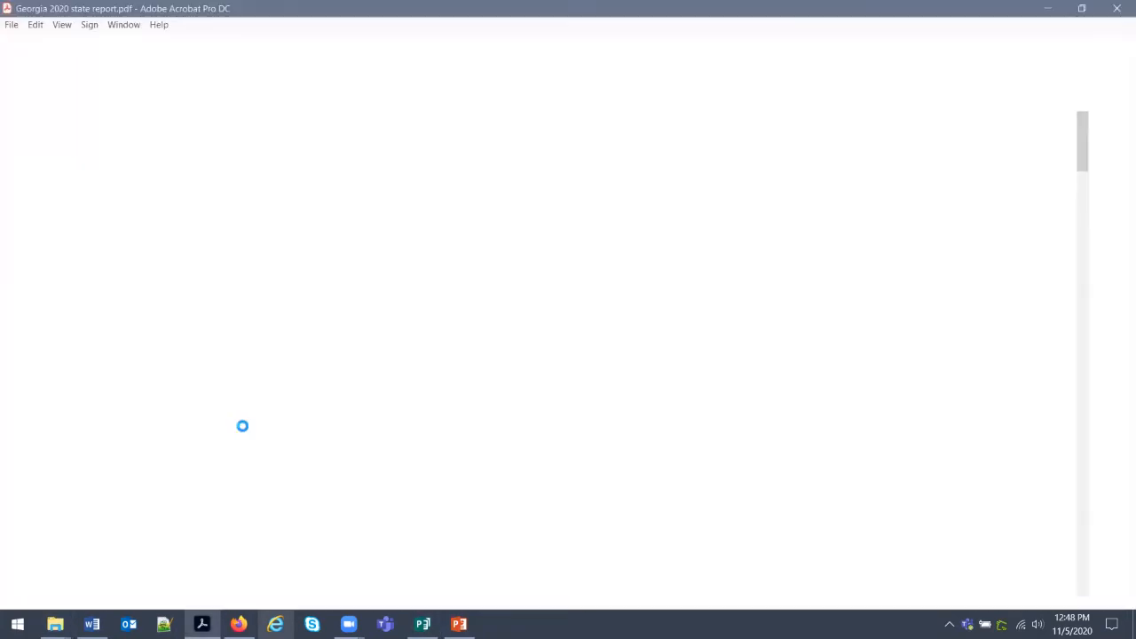
scroll(666, 375, down, 2)
scroll(672, 384, up, 2)
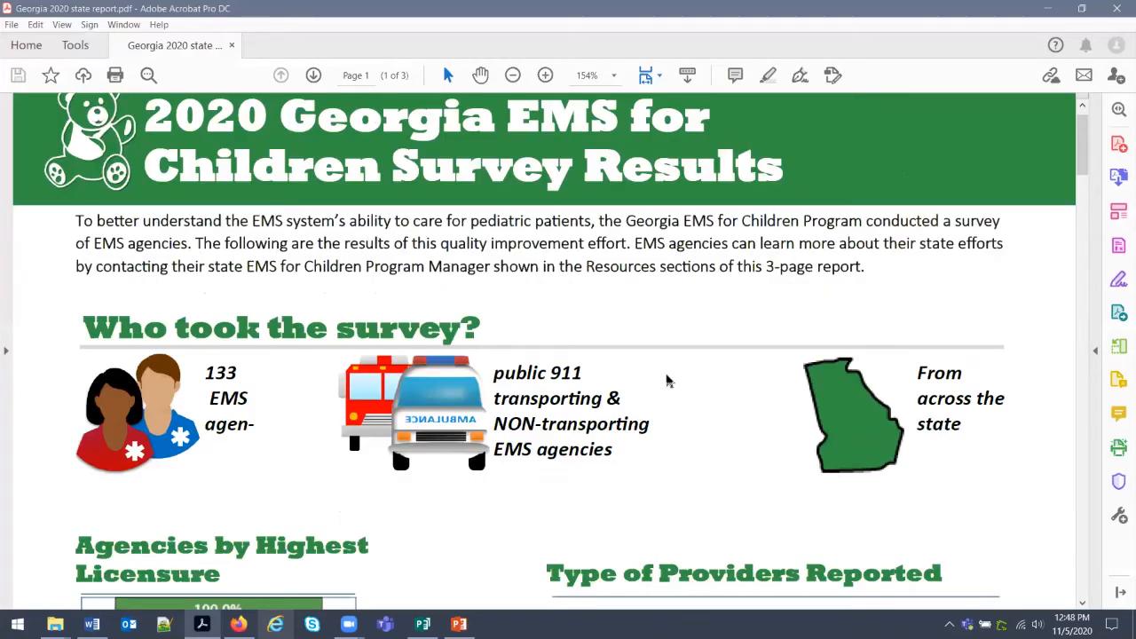
ctrl+scroll(668, 381, down, 1)
ctrl+scroll(668, 380, down, 2)
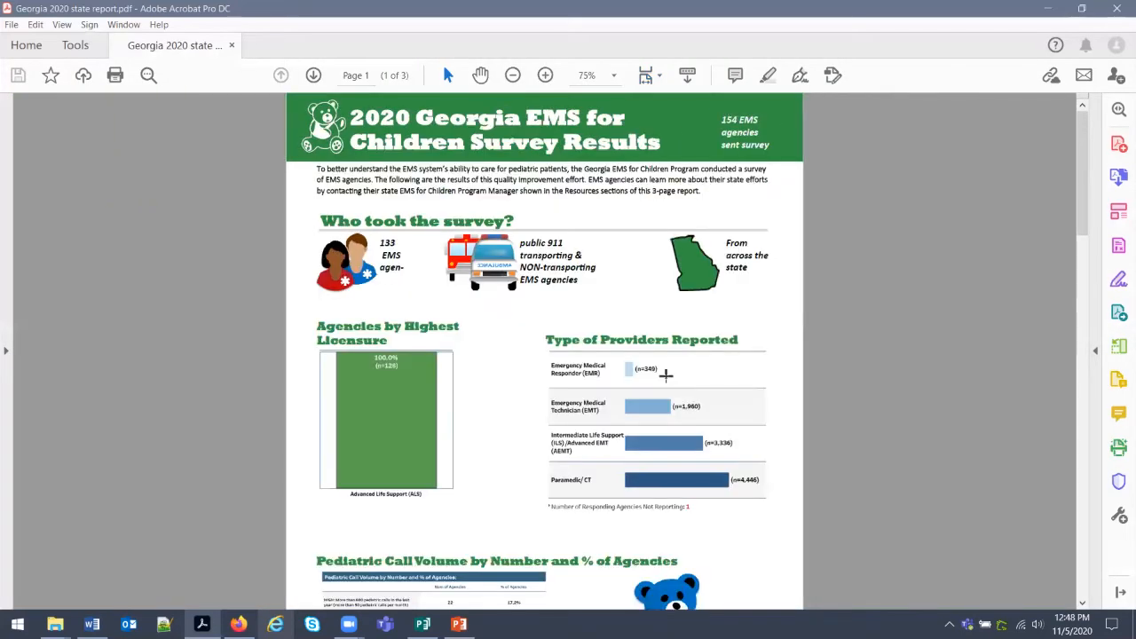
scroll(677, 312, down, 1)
scroll(677, 313, down, 3)
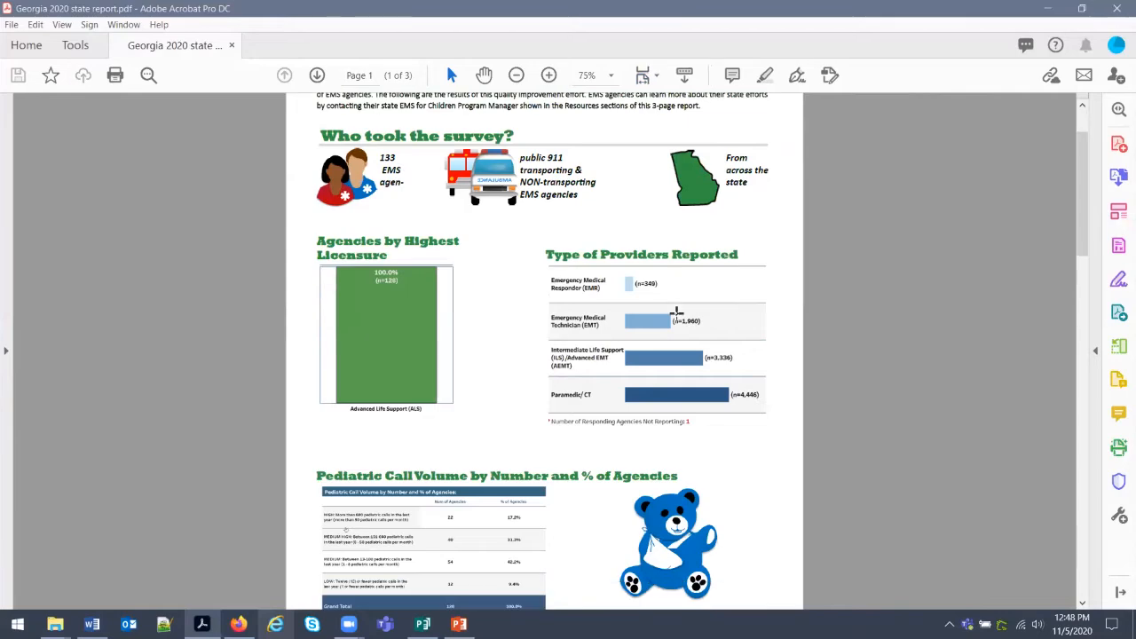
scroll(676, 312, down, 1)
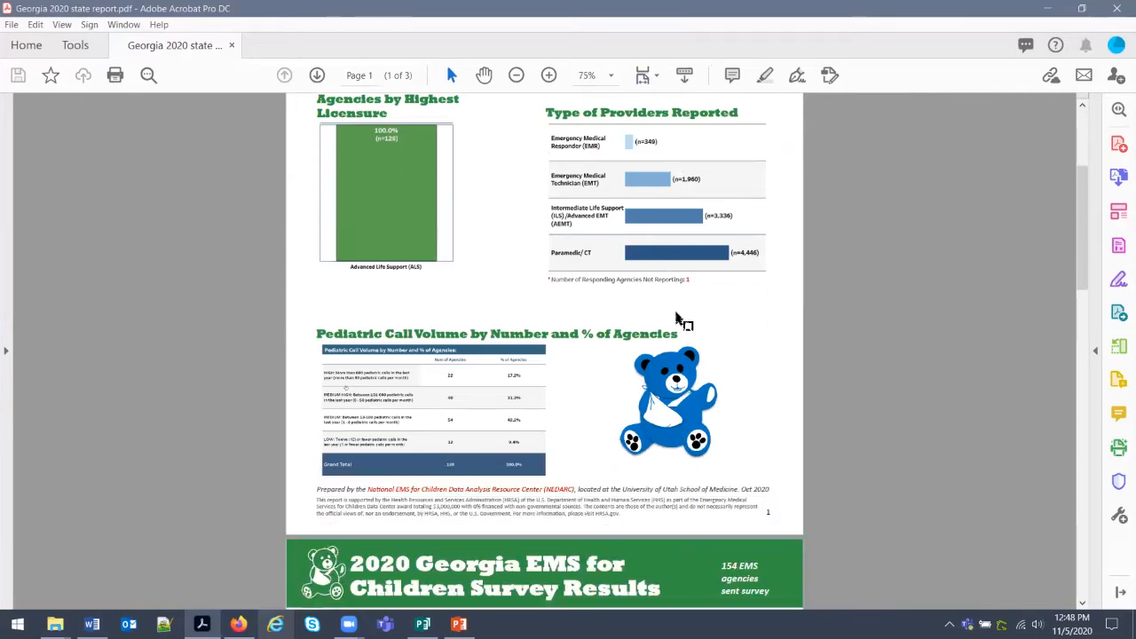
scroll(680, 319, down, 4)
scroll(680, 320, down, 5)
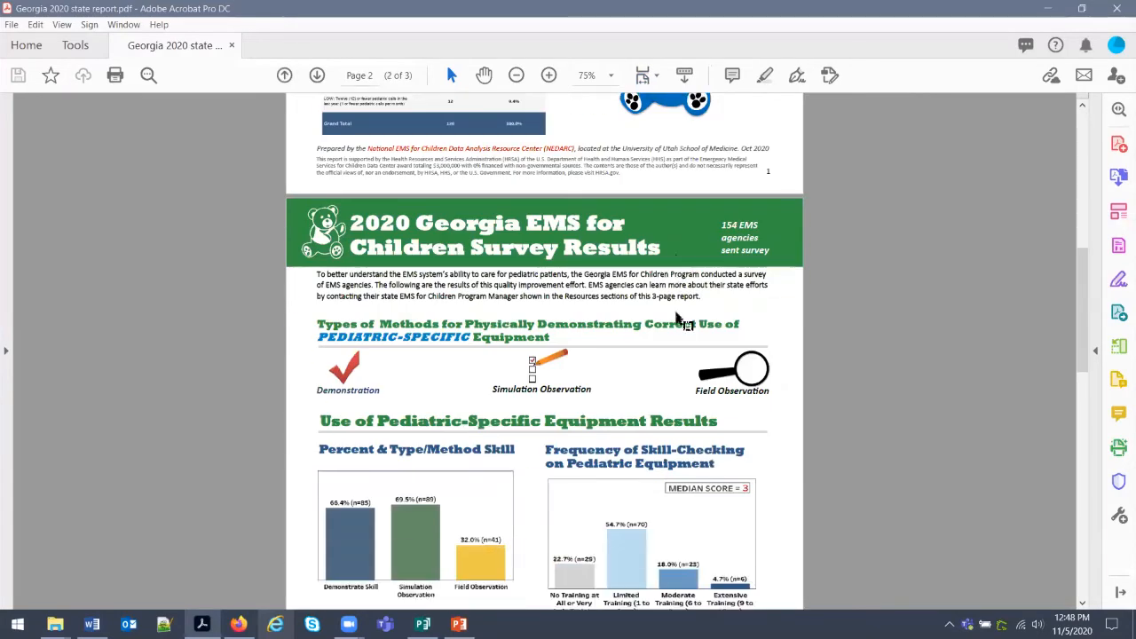
scroll(676, 313, down, 1)
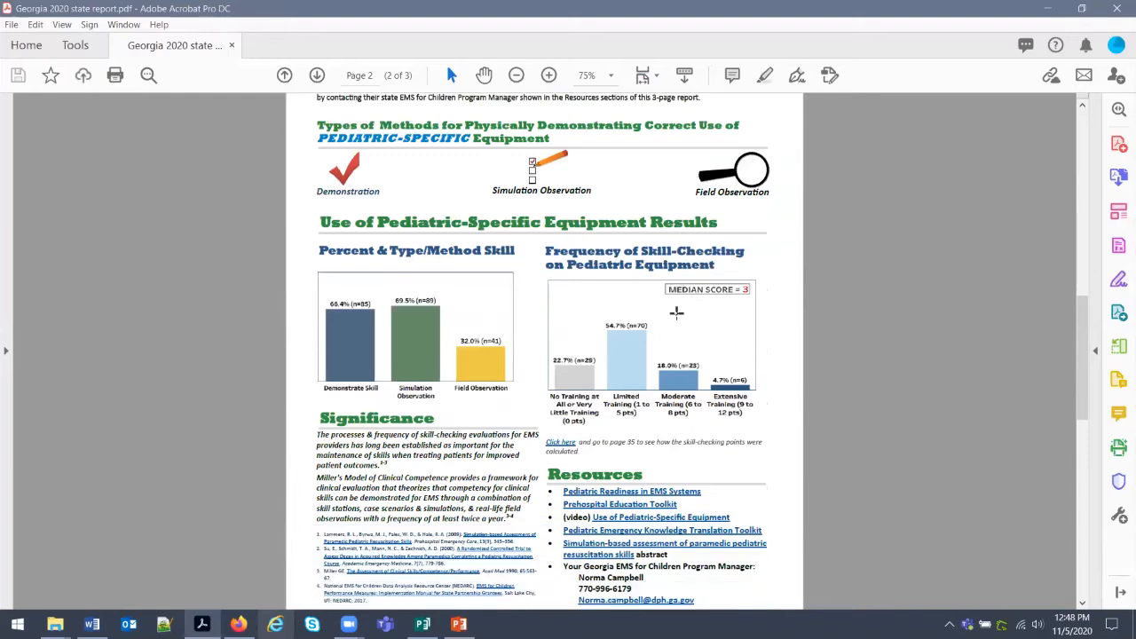
scroll(676, 312, down, 4)
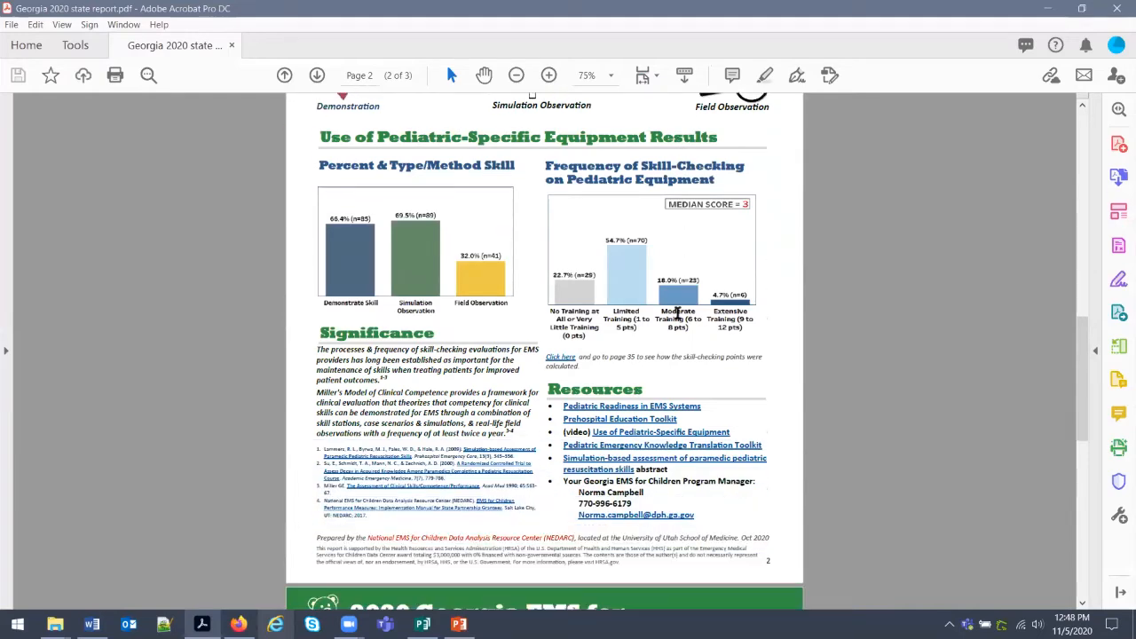
scroll(677, 312, down, 5)
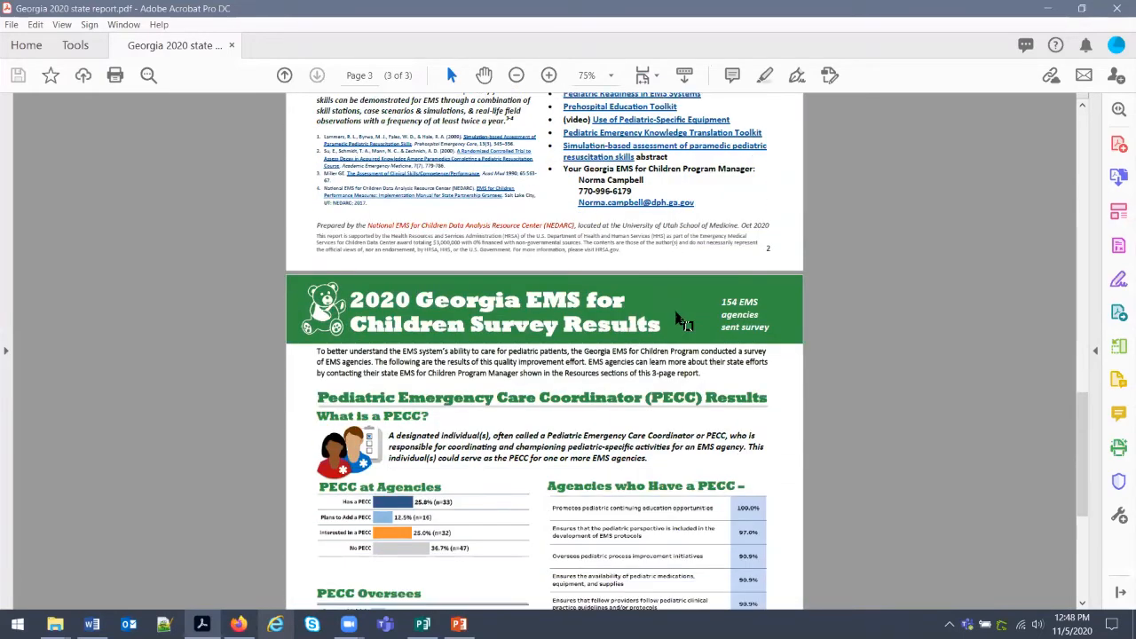
scroll(676, 312, down, 3)
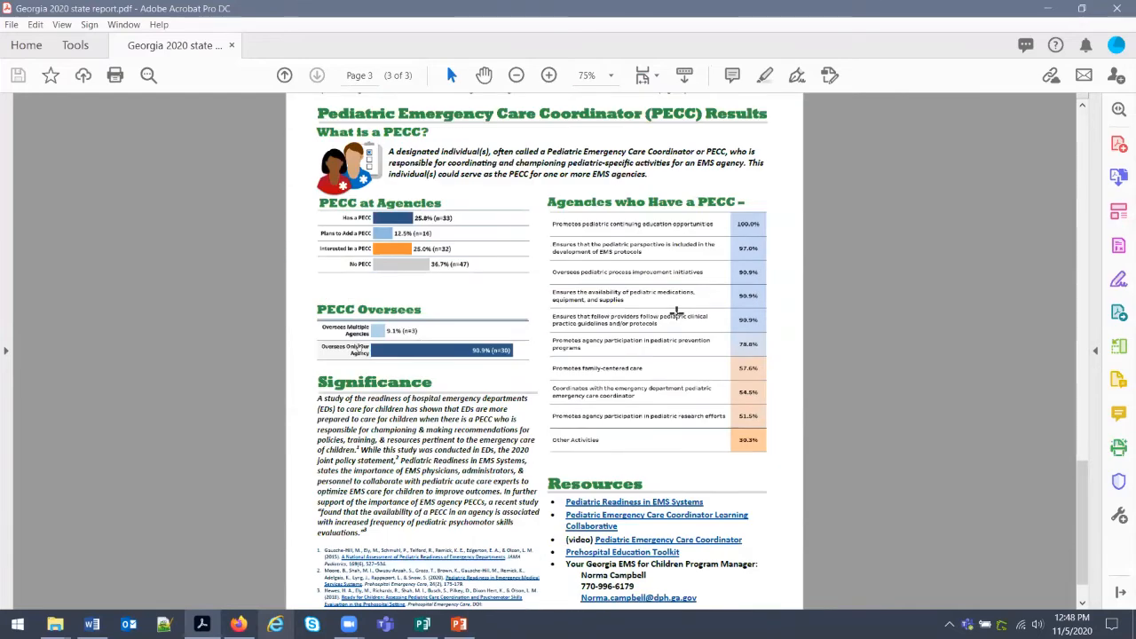
scroll(676, 312, up, 7)
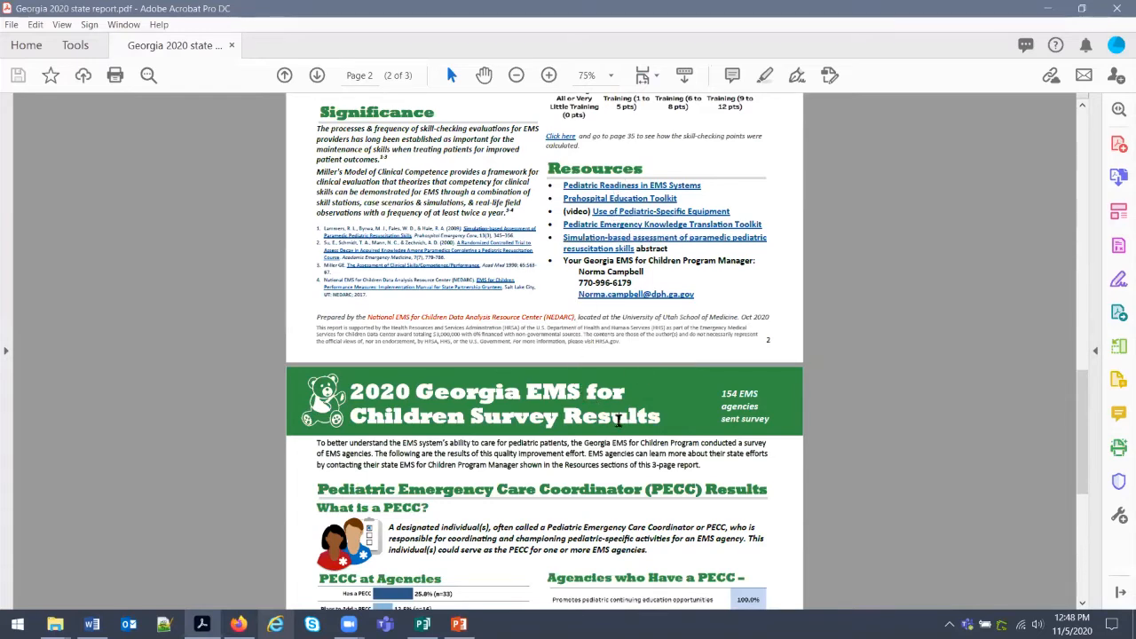
scroll(618, 424, up, 1)
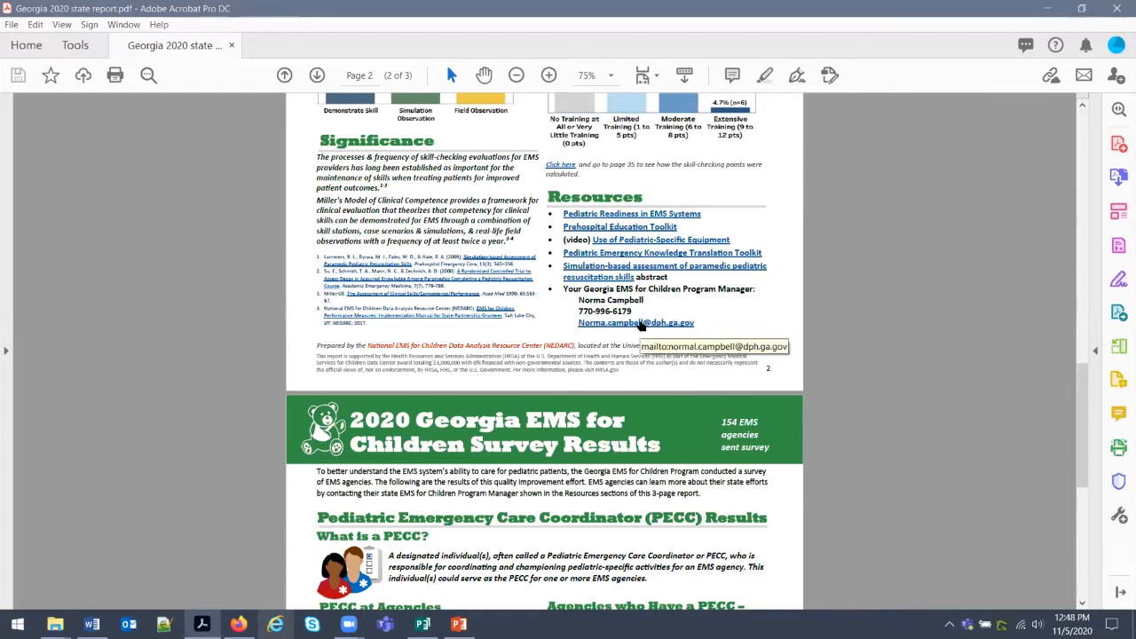
Confirm the Pediatric Readiness link opens its article, then close that tab and return to the PDF.
click(621, 217)
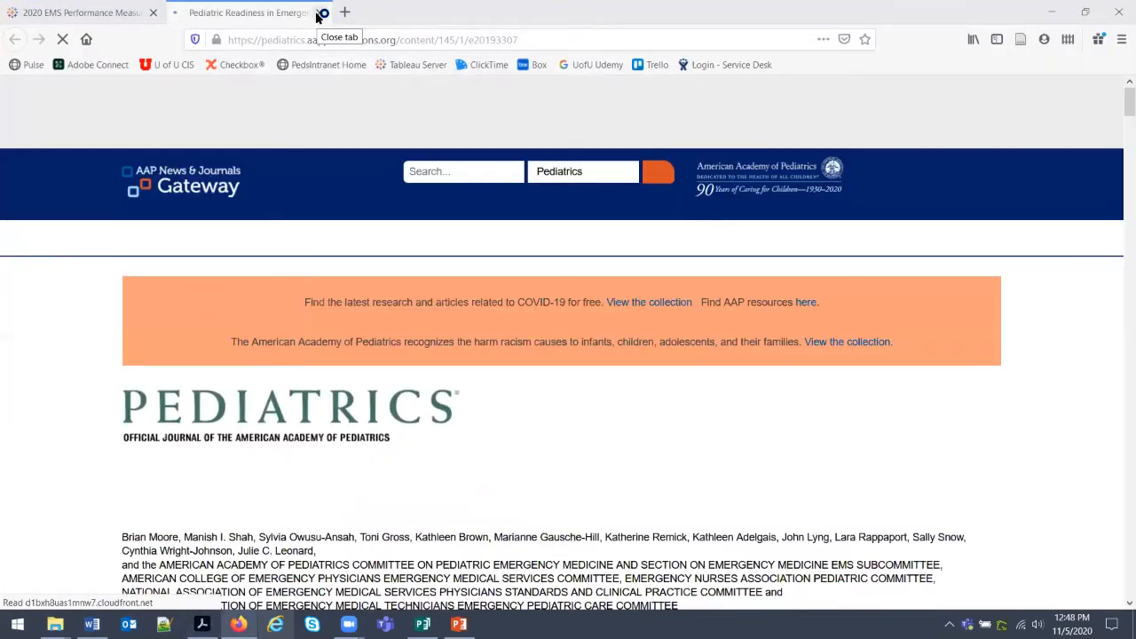
click(320, 14)
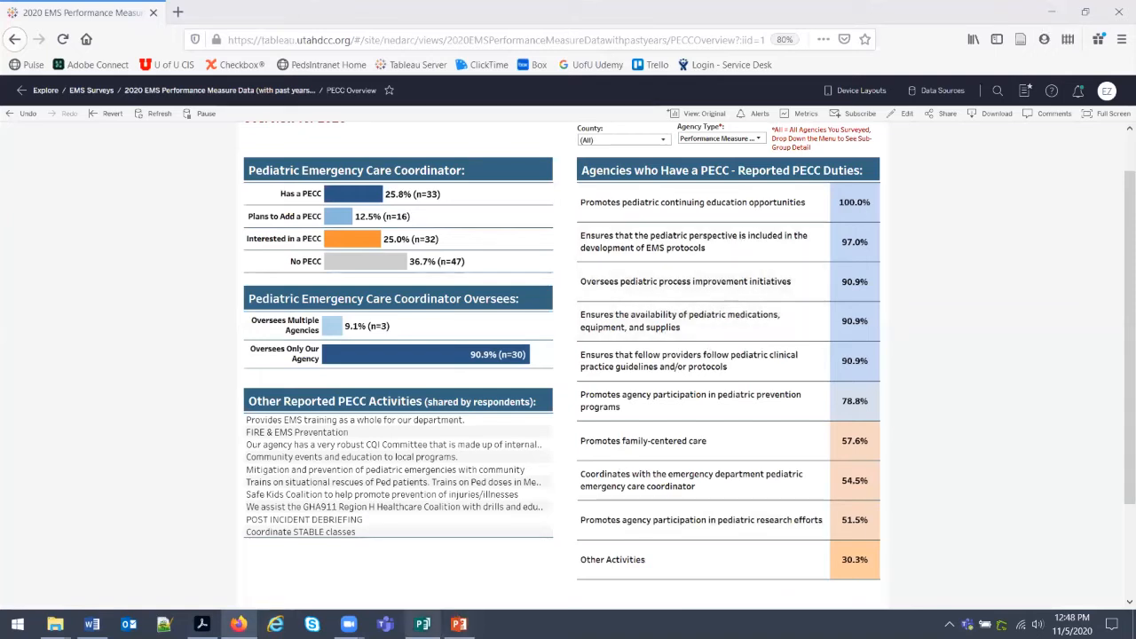
click(201, 624)
Scroll to the top of the PDF, then minimize Acrobat and Firefox to show the desktop.
scroll(618, 379, up, 3)
scroll(619, 379, up, 10)
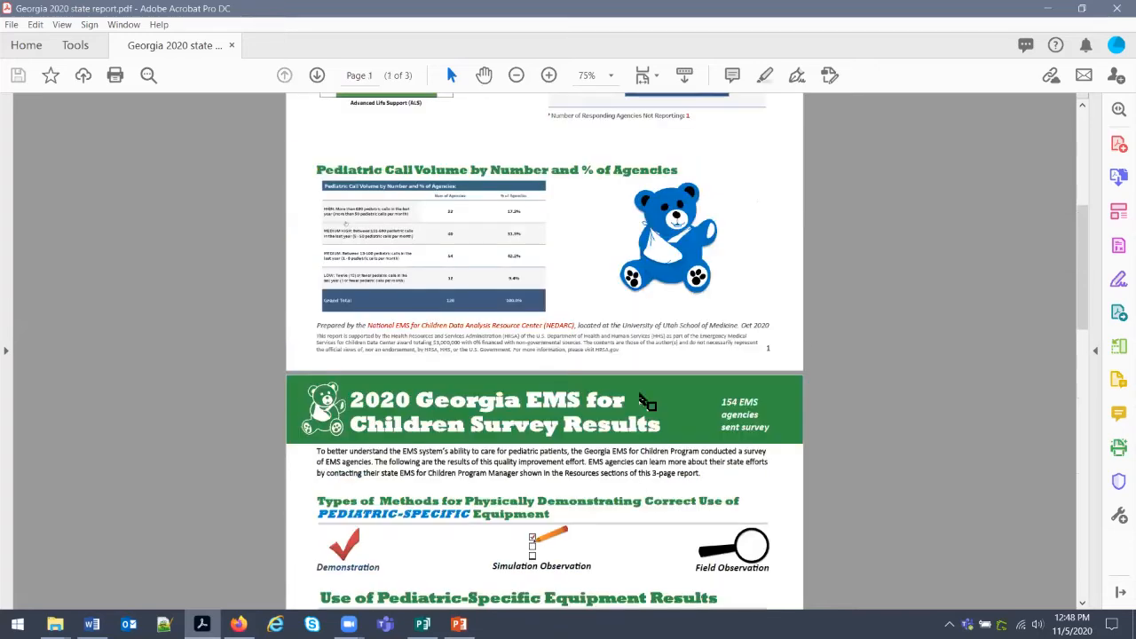
scroll(640, 393, up, 5)
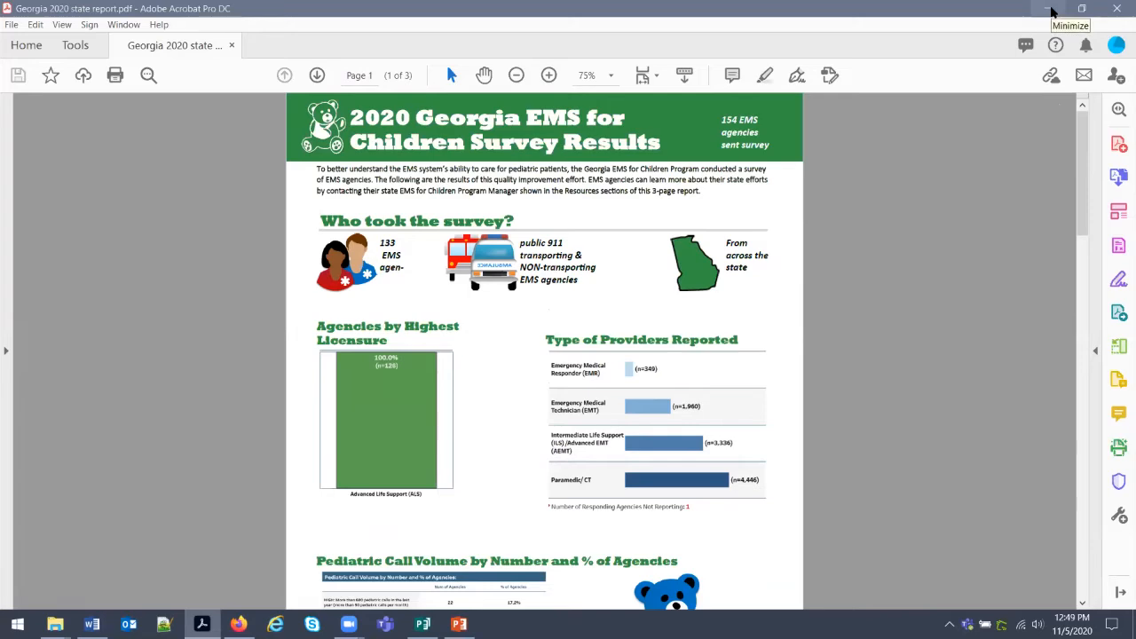
click(1050, 11)
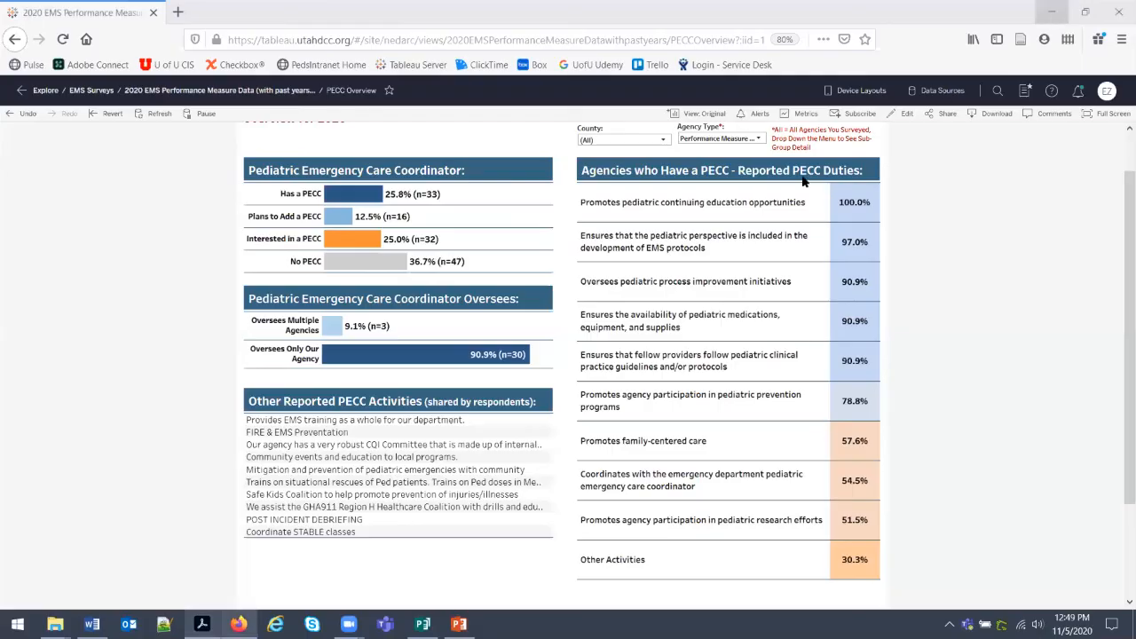
click(1047, 9)
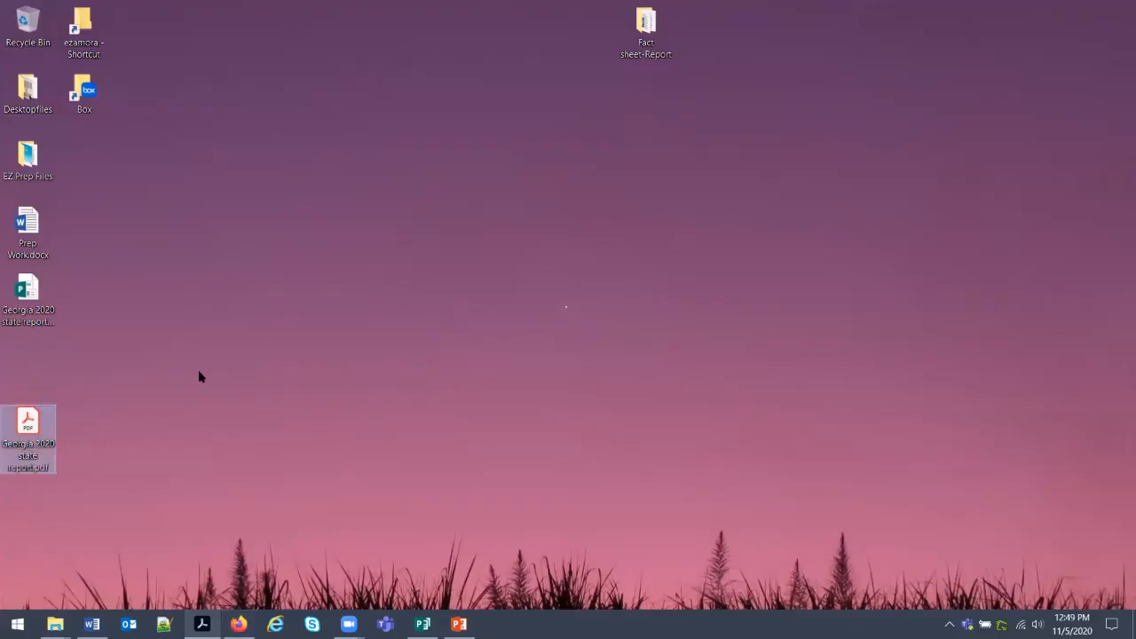
Open '2020 state EMS agency Report Email Template - Respondents.docx' from the Fact sheet-Report folder.
double_click(665, 51)
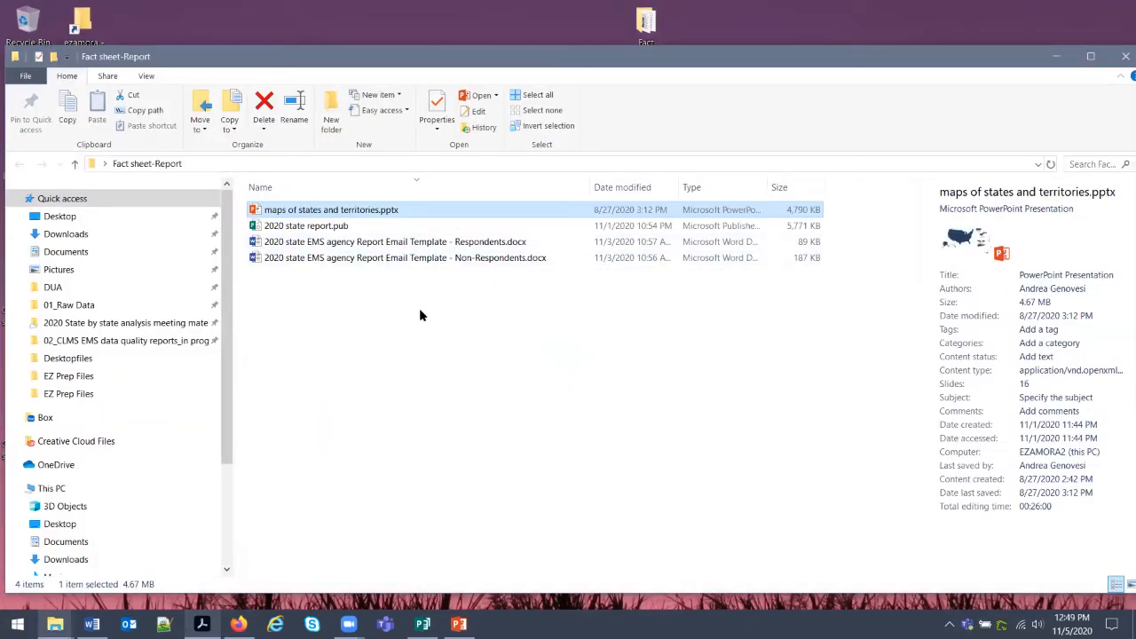
click(425, 249)
click(424, 260)
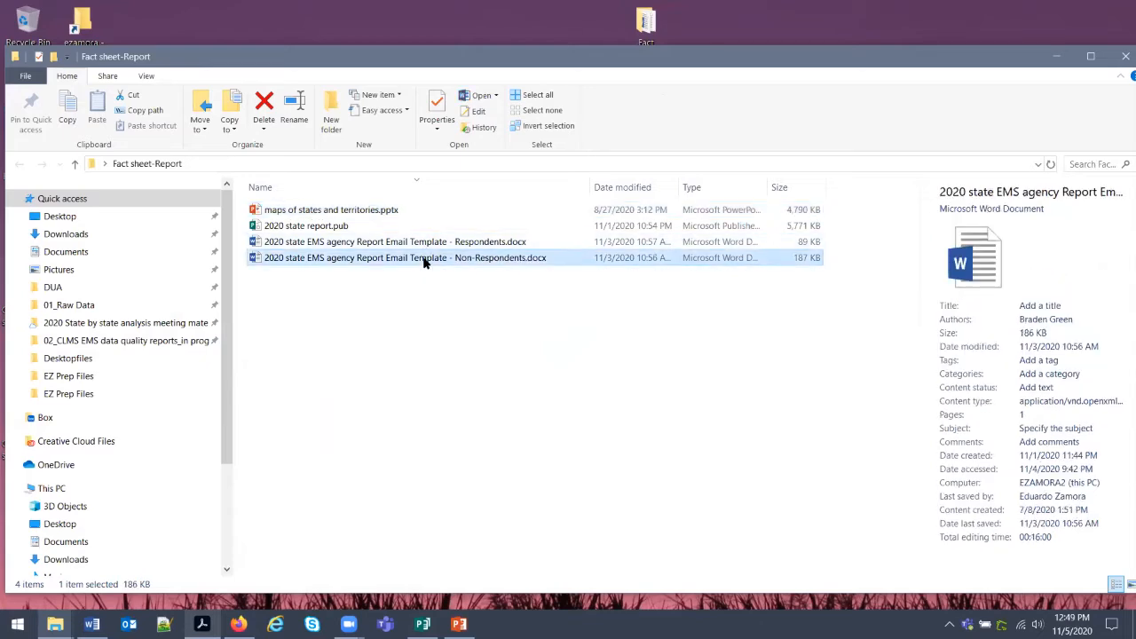
double_click(424, 249)
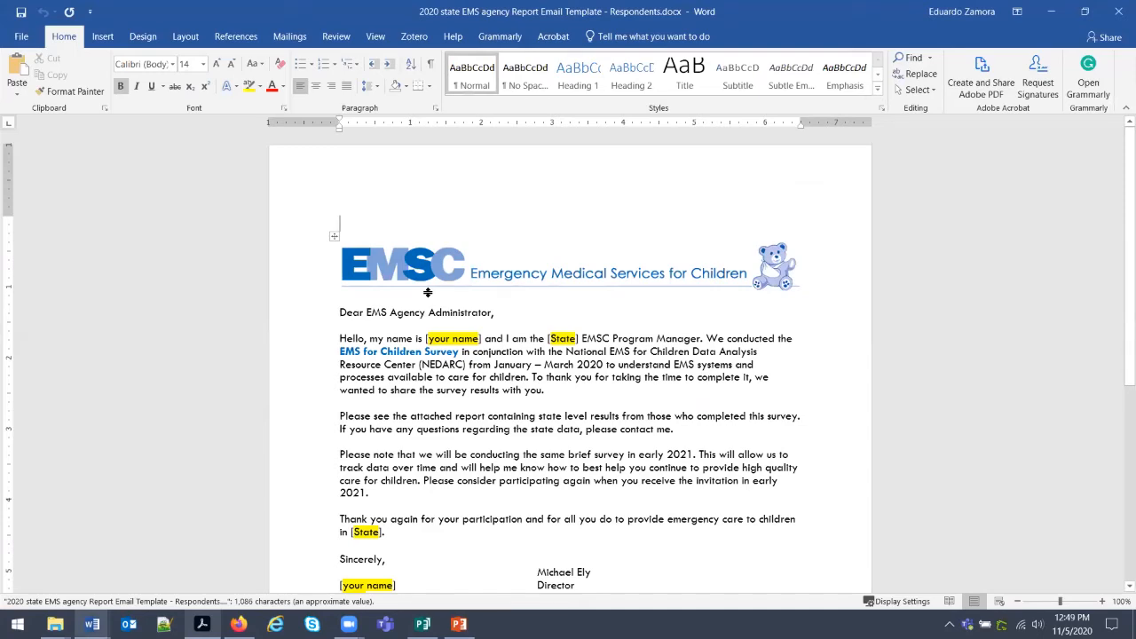
scroll(427, 291, down, 4)
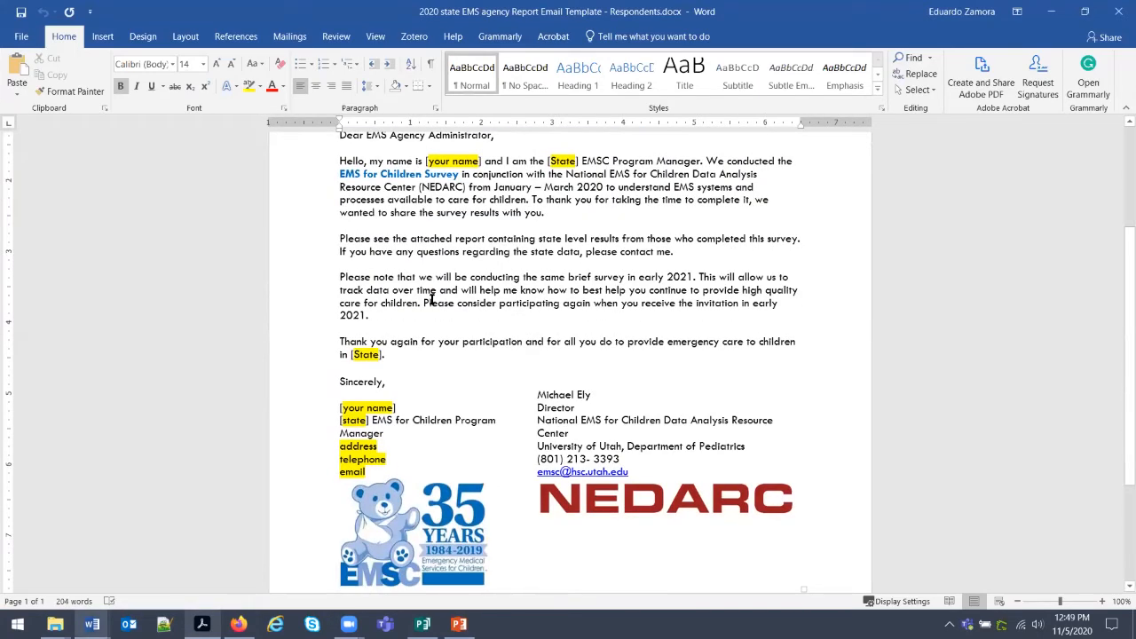
scroll(432, 302, up, 2)
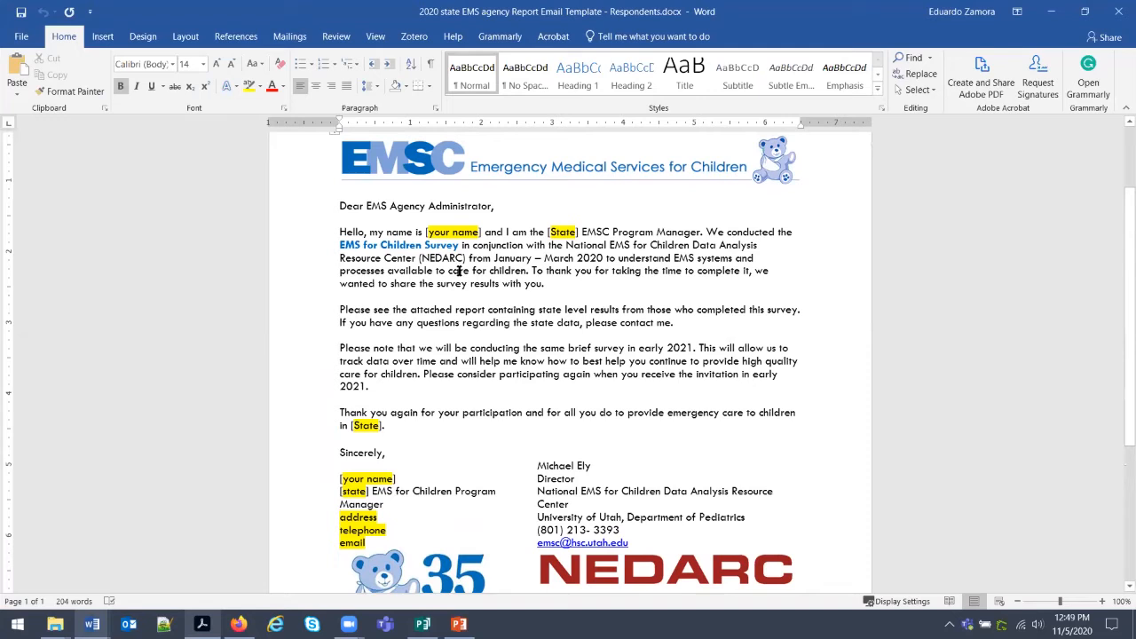
scroll(454, 288, up, 1)
drag(495, 242, 366, 242)
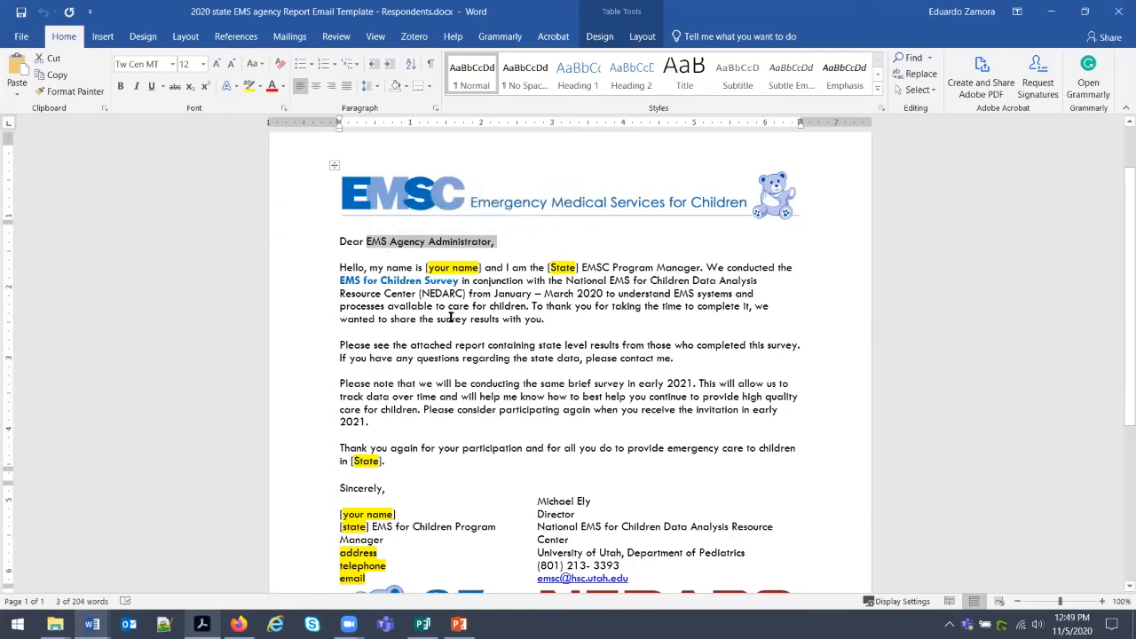
scroll(450, 317, down, 3)
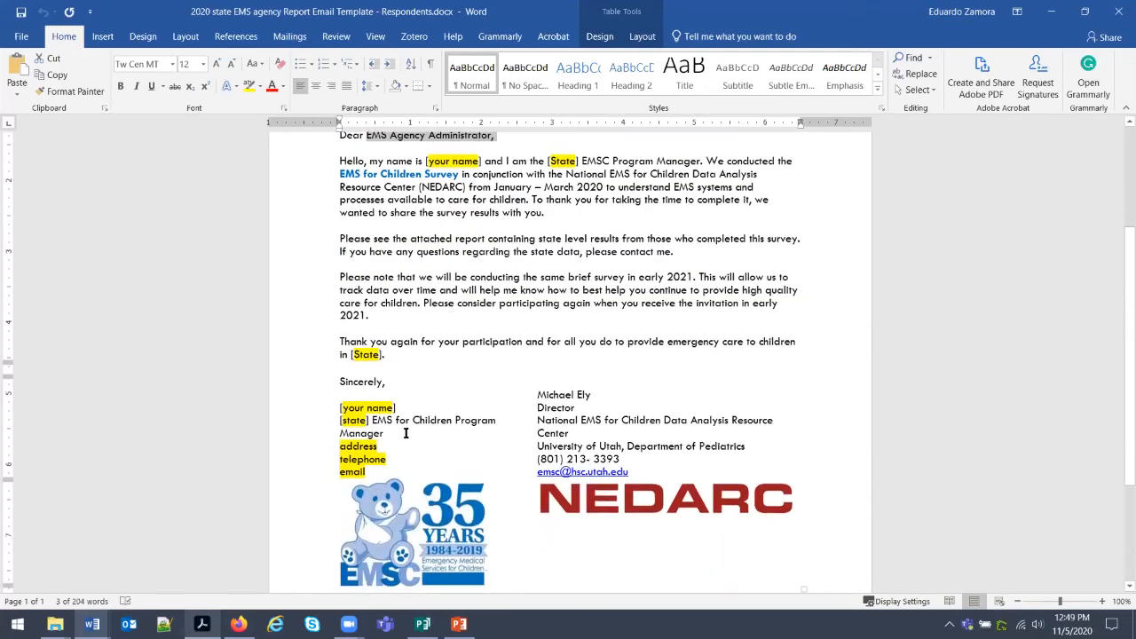
click(447, 164)
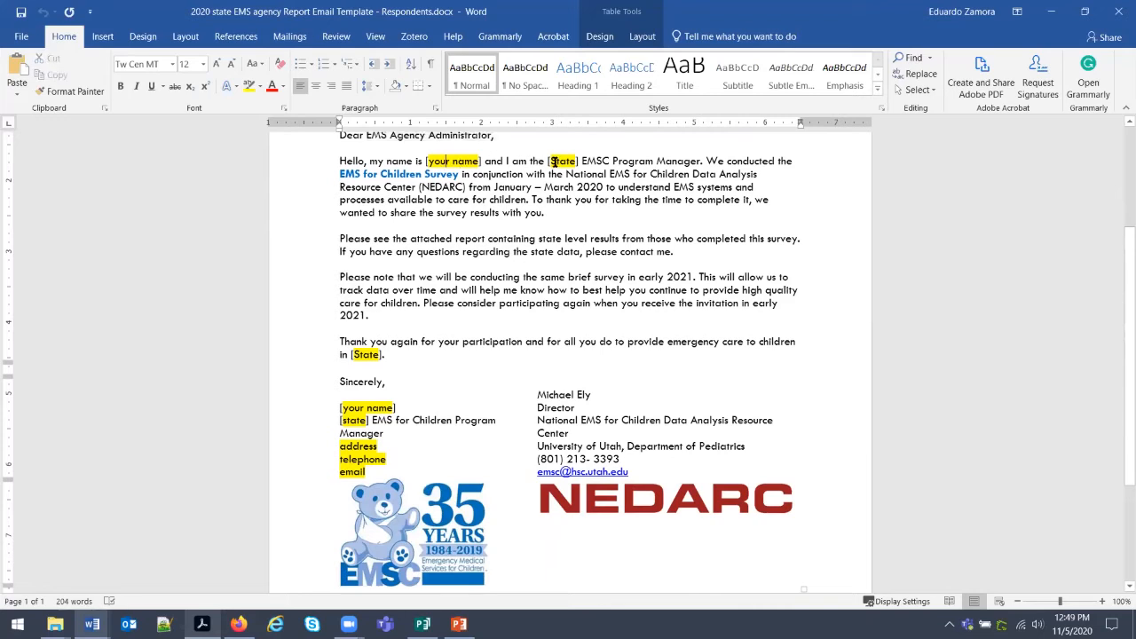
scroll(347, 479, down, 1)
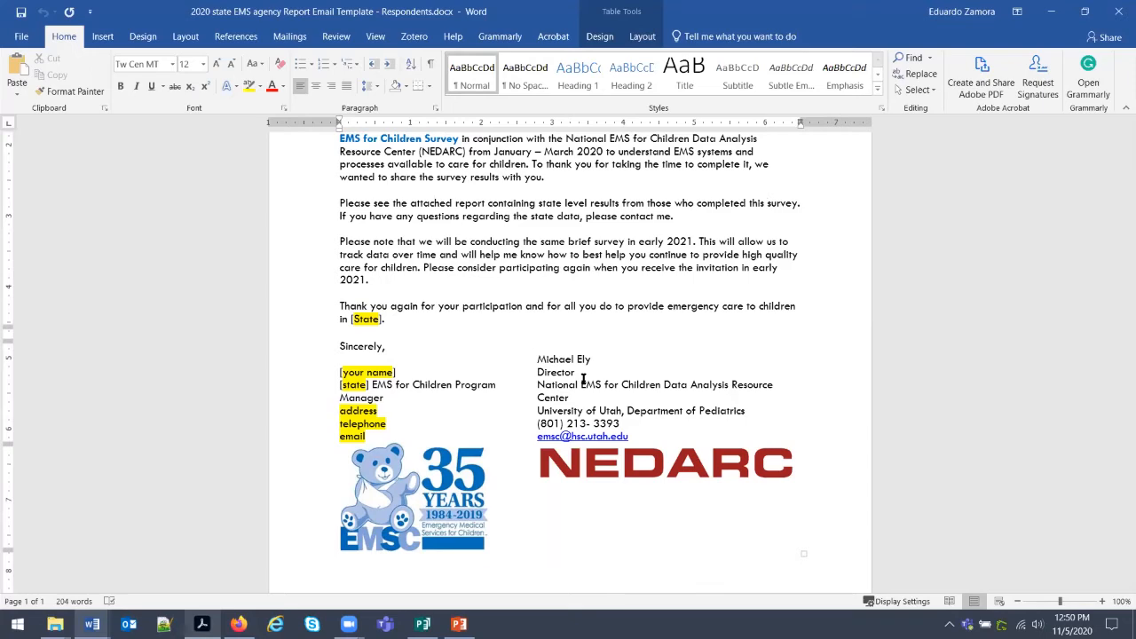
scroll(583, 378, up, 5)
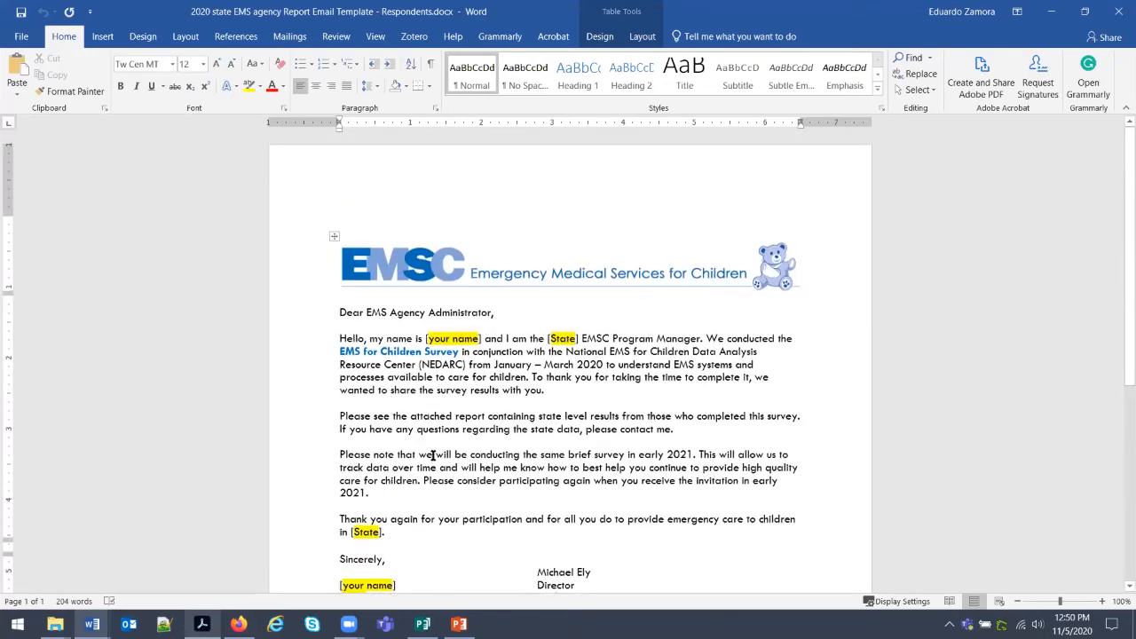
Replace [your name] with the program manager's name and both [State] placeholders with 'Georgia'.
drag(448, 338, 425, 339)
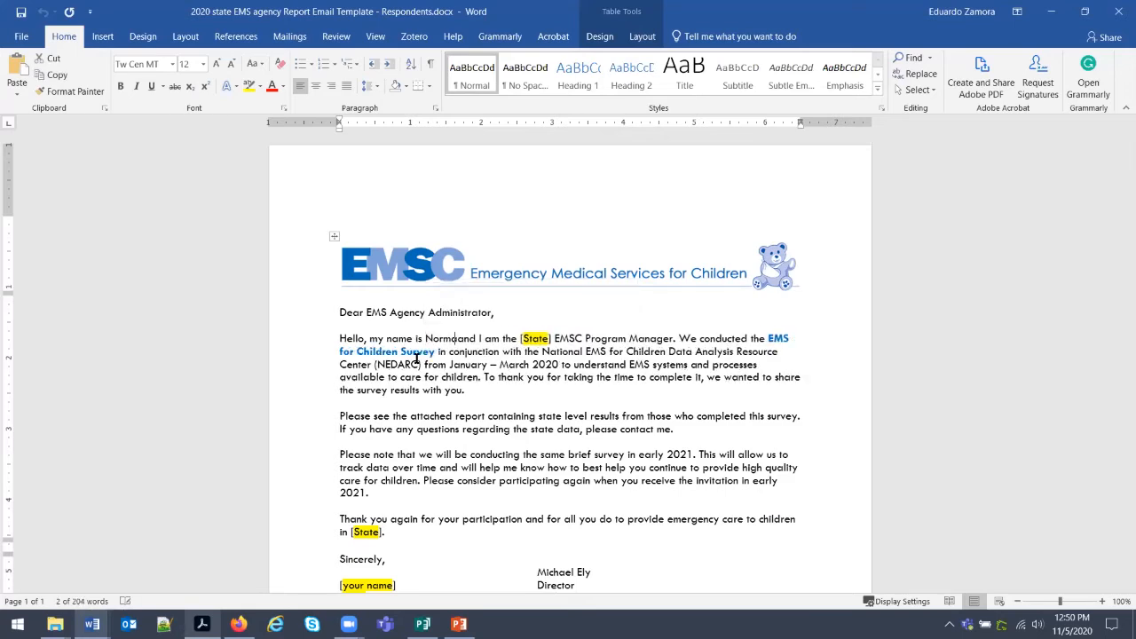
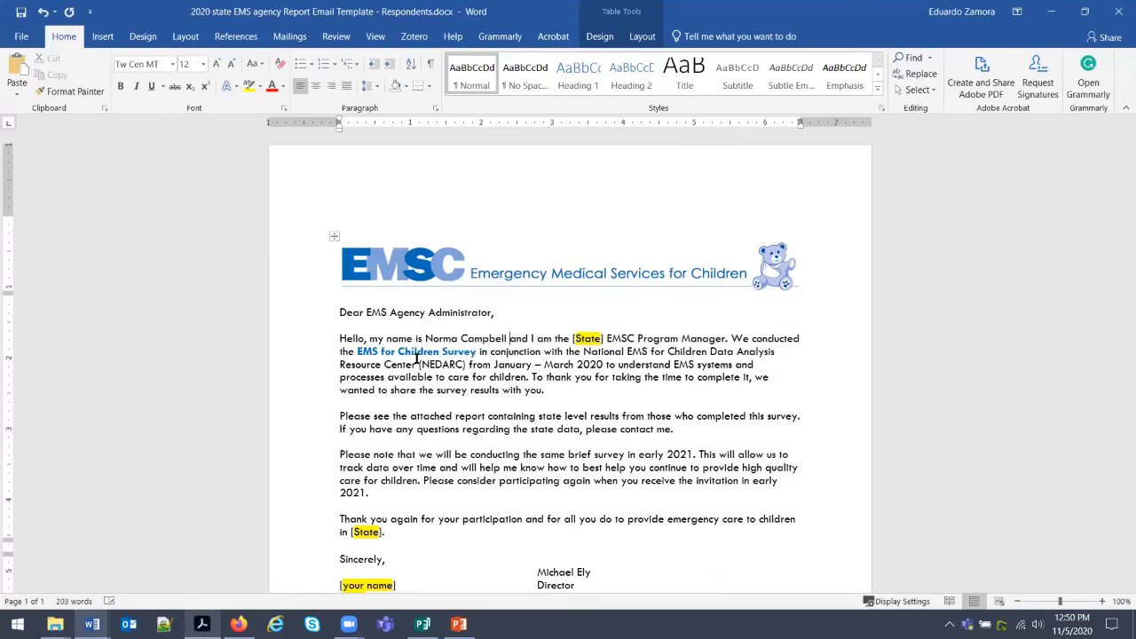
drag(604, 338, 572, 339)
text(Georgia)
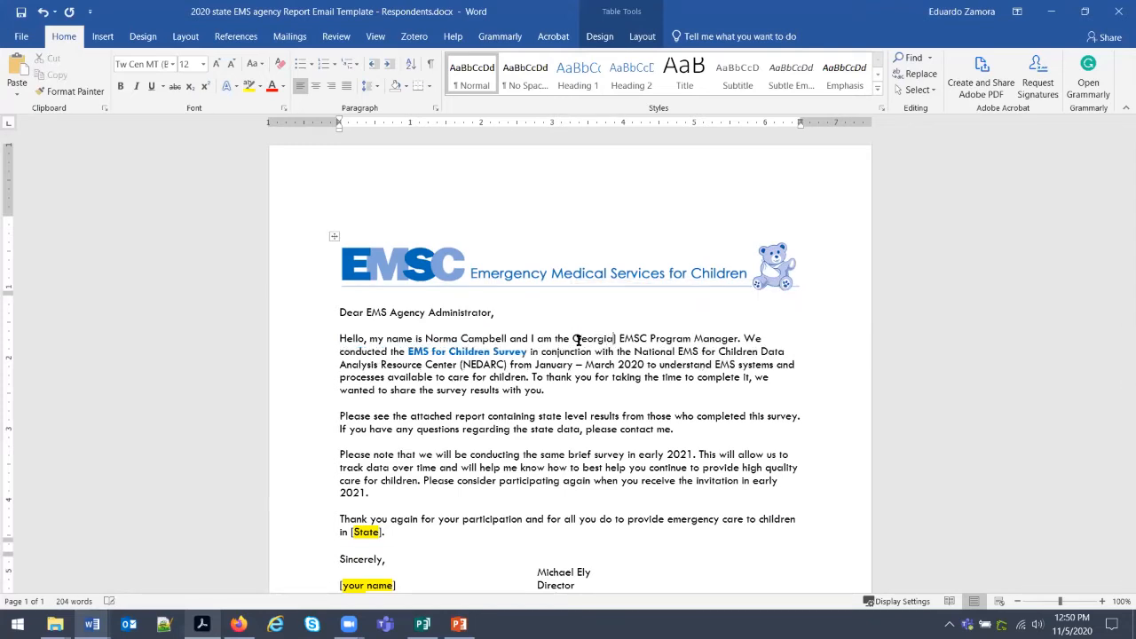
key(Delete)
scroll(577, 337, down, 4)
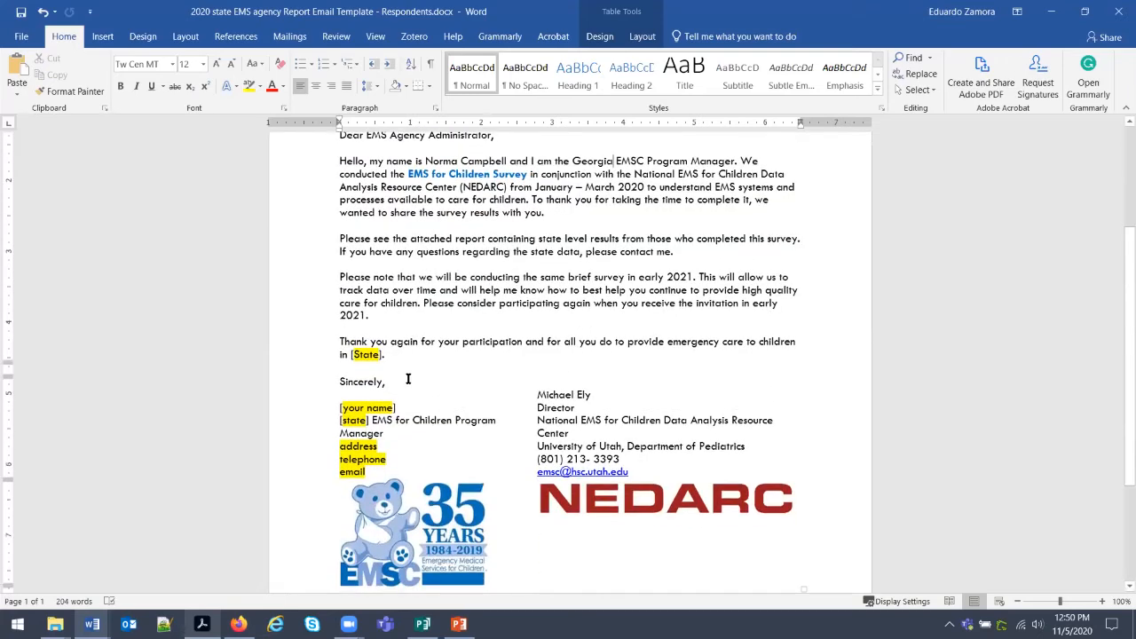
drag(386, 354, 351, 355)
text(Georiga)
key(BackSpace)
key(BackSpace)
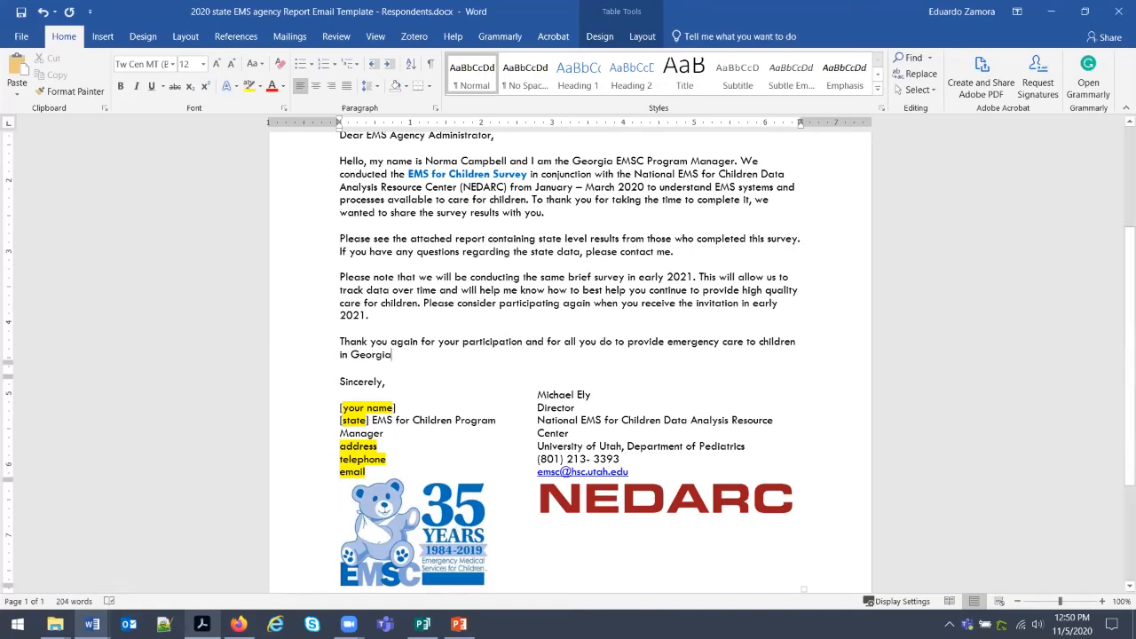
key(alt+Tab)
Remove the hyperlink from the manager's e-mail address through Edit Hyperlink.
scroll(739, 455, down, 10)
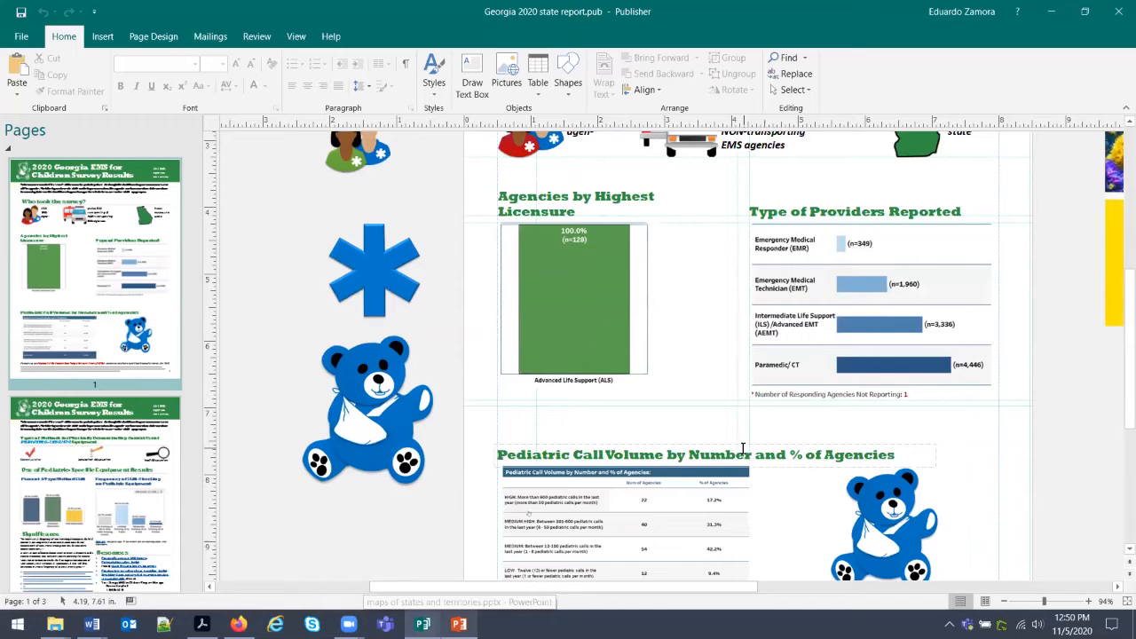
scroll(744, 449, down, 1)
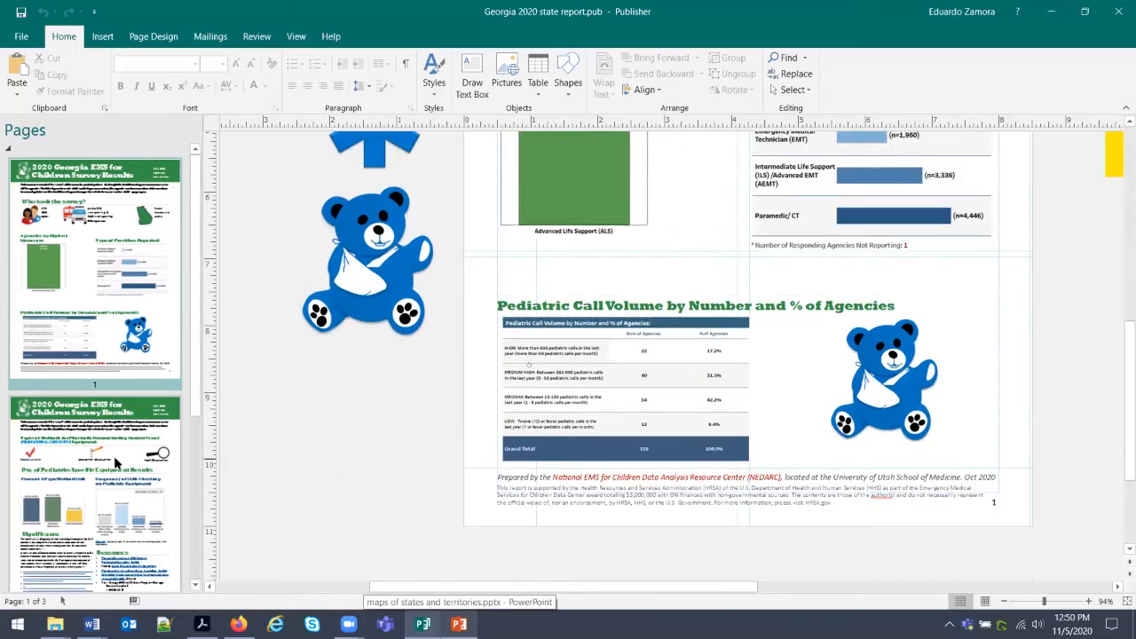
scroll(781, 435, down, 12)
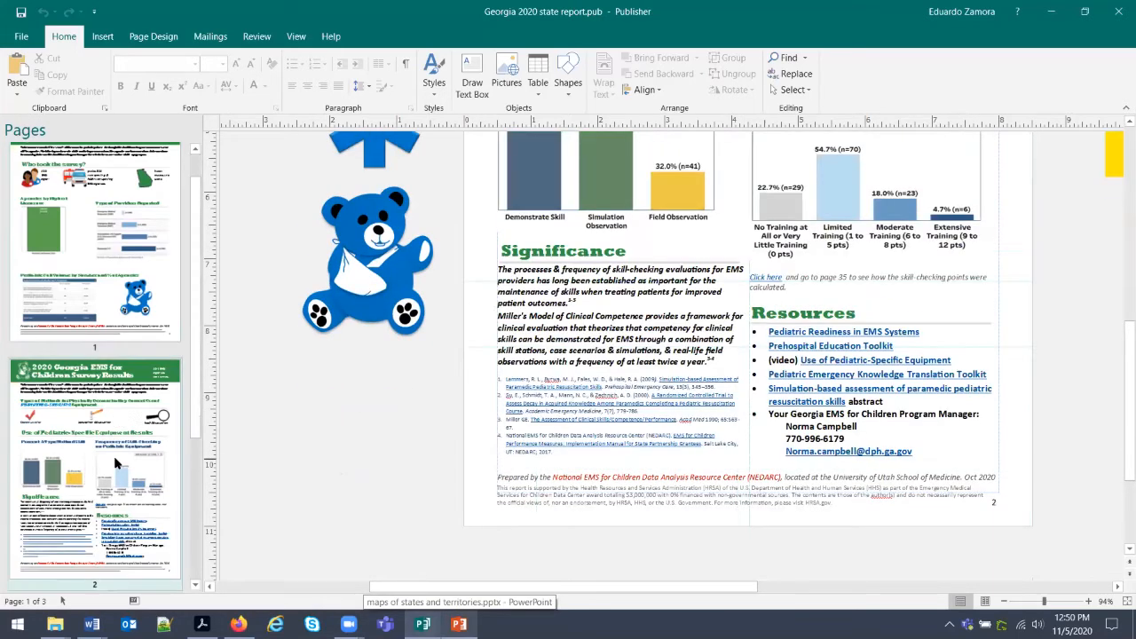
right_click(836, 454)
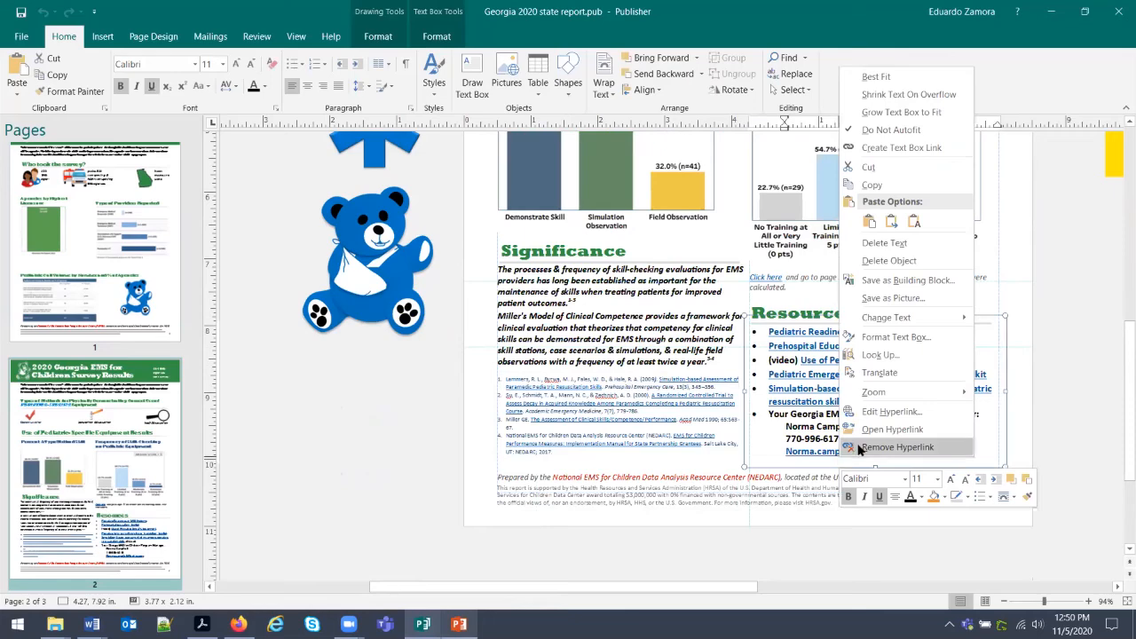
click(891, 412)
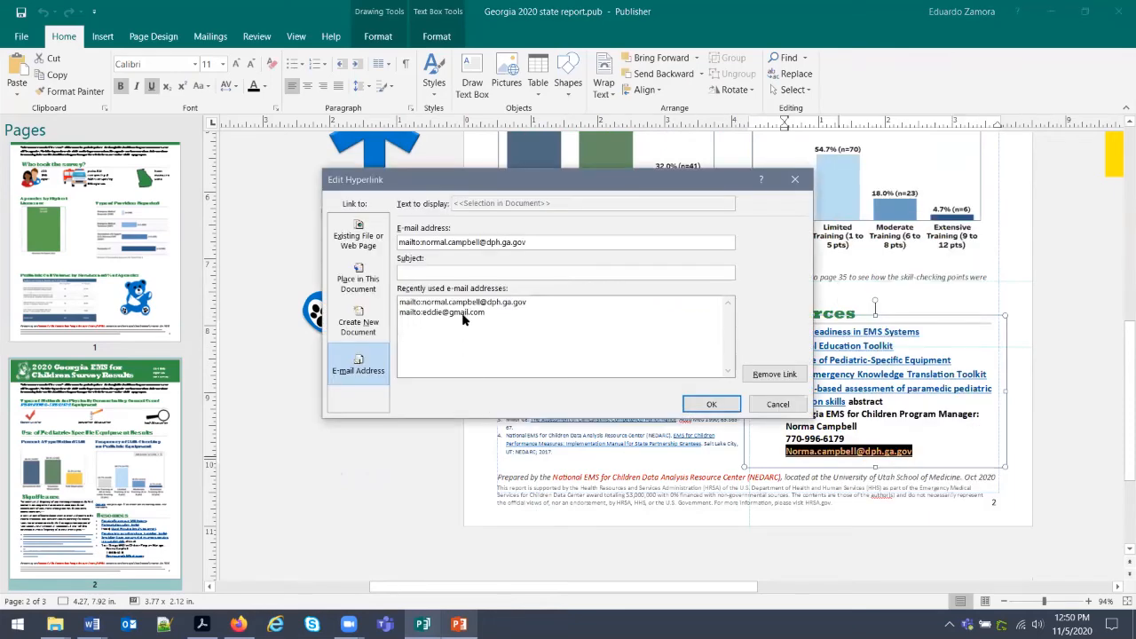
click(484, 314)
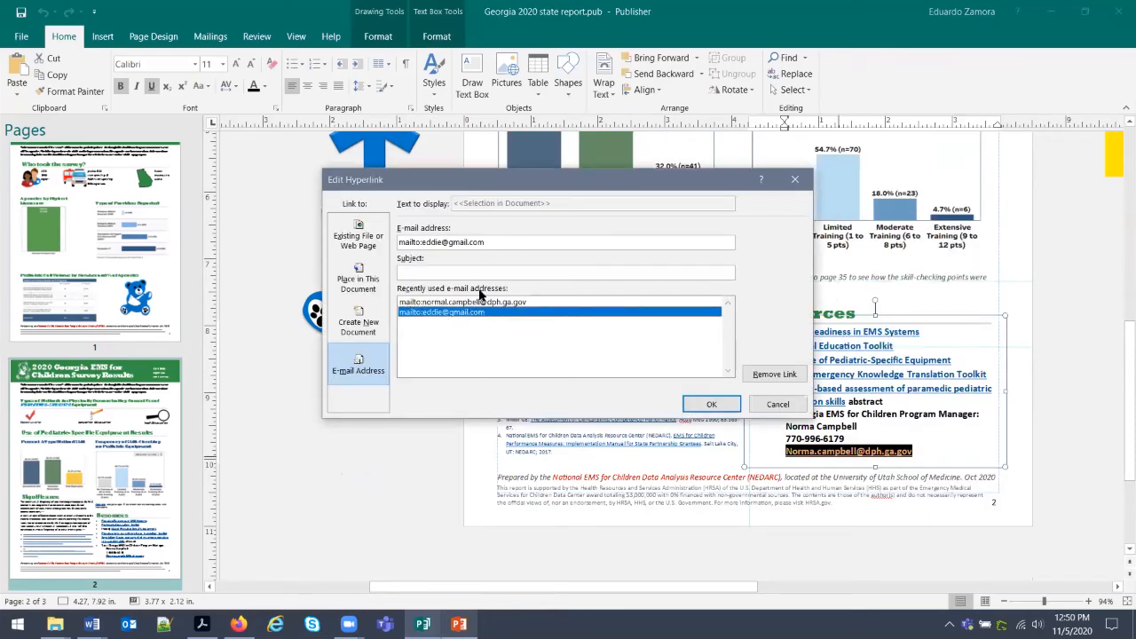
click(504, 245)
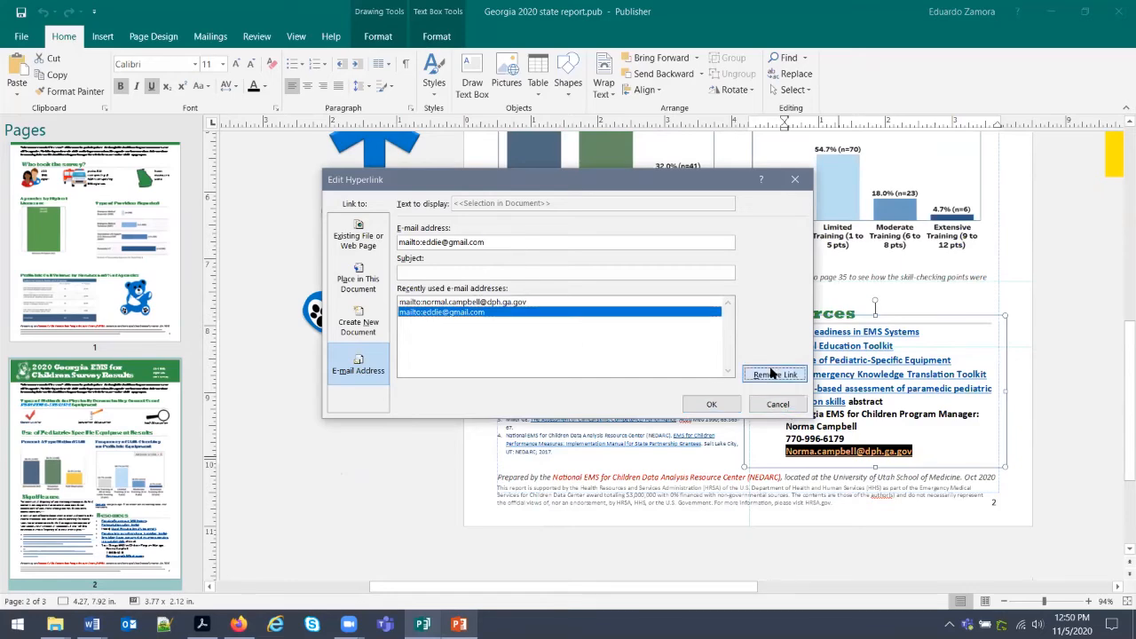
click(773, 374)
Check the e-mail line has no link left, cancelling Insert Hyperlink without adding one.
drag(914, 452, 817, 453)
triple_click(826, 458)
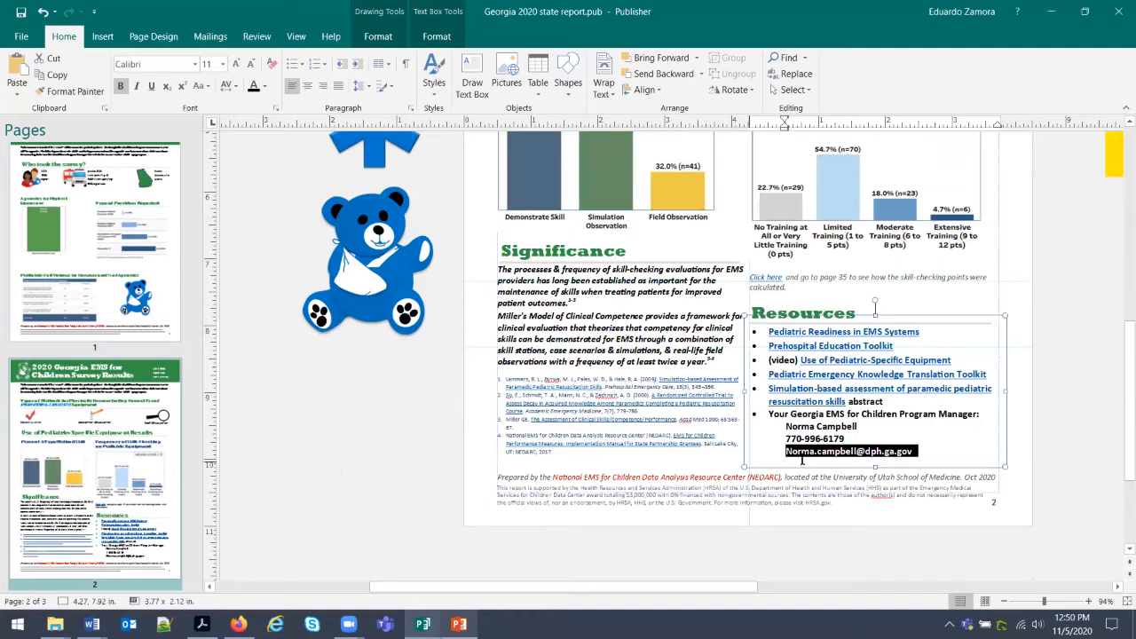
right_click(810, 459)
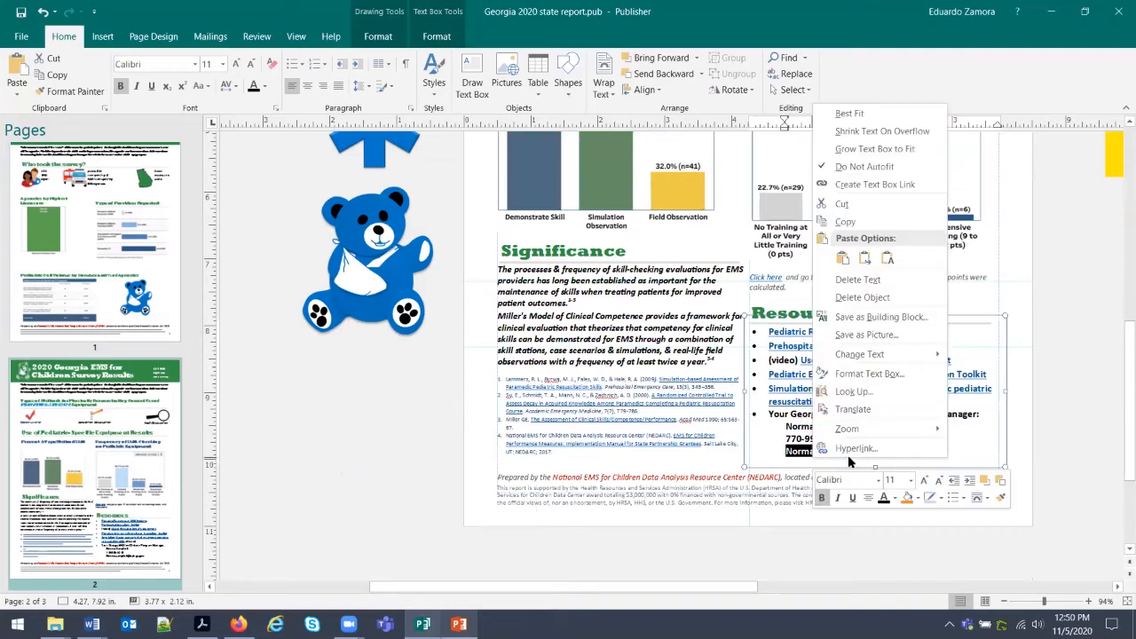
click(855, 448)
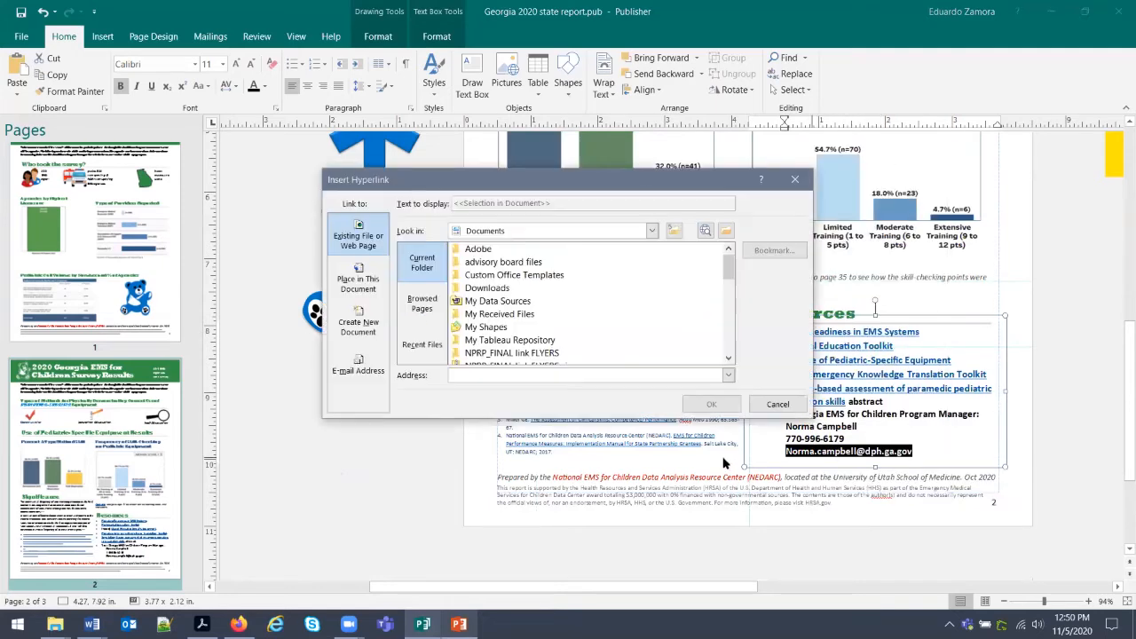
click(777, 404)
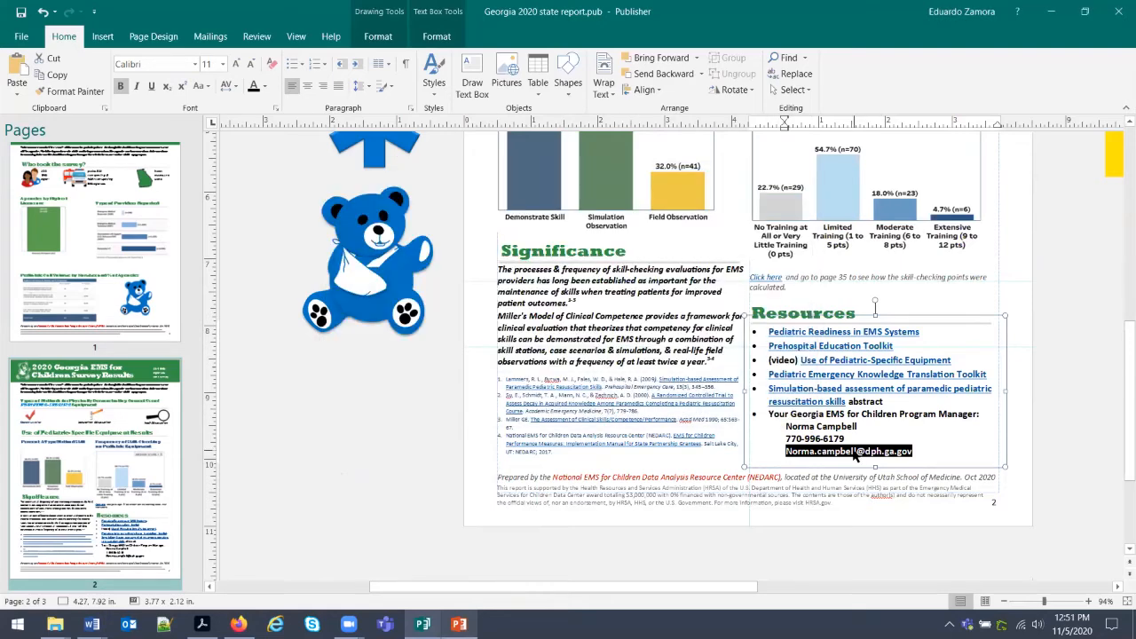
scroll(855, 455, up, 5)
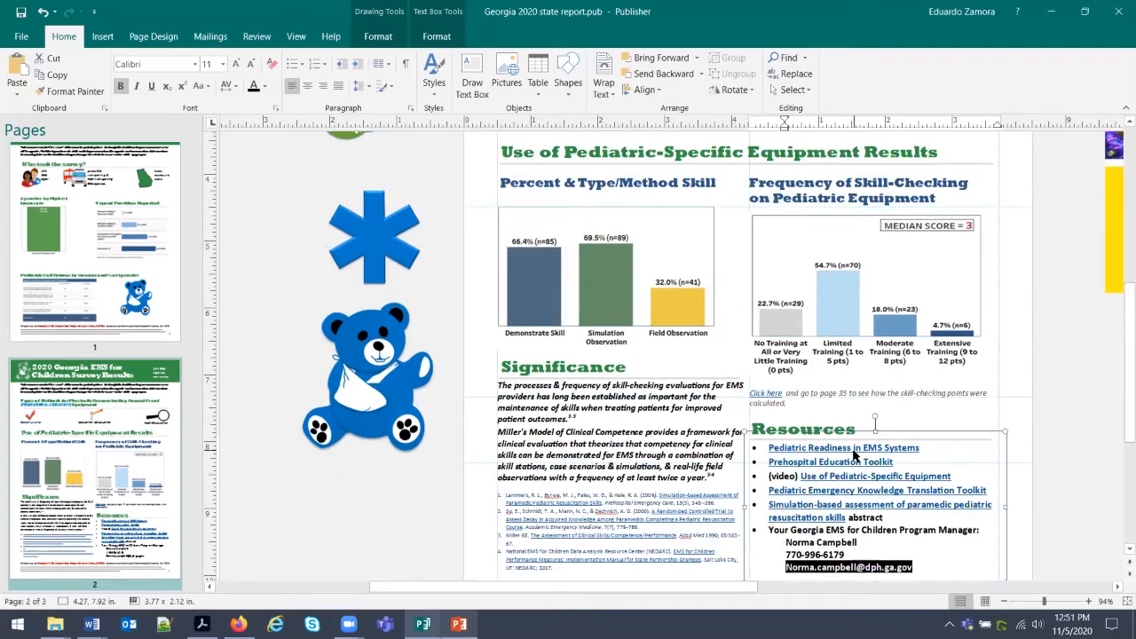
scroll(855, 455, up, 5)
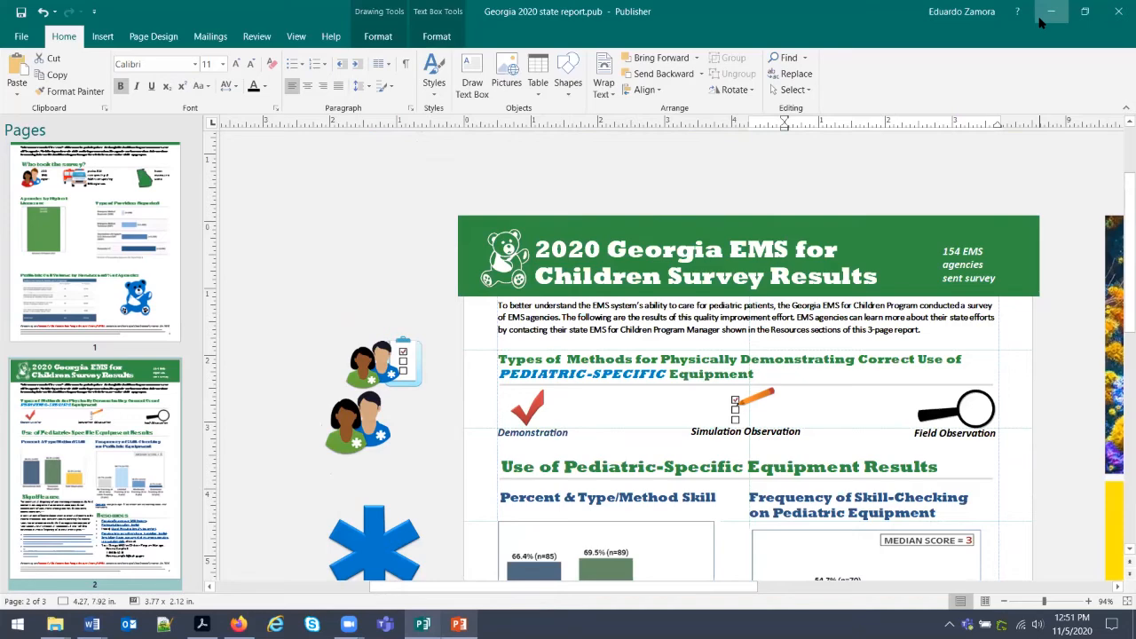
scroll(807, 485, down, 10)
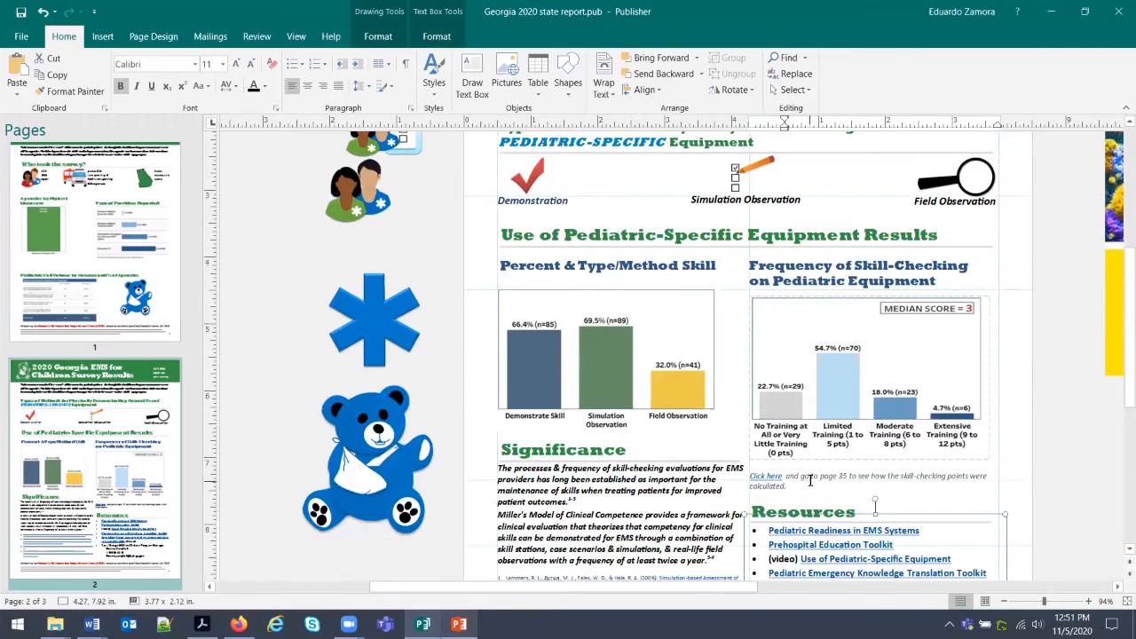
In the Acrobat report, open the Link Properties of the page 2 program manager e-mail link.
click(1040, 22)
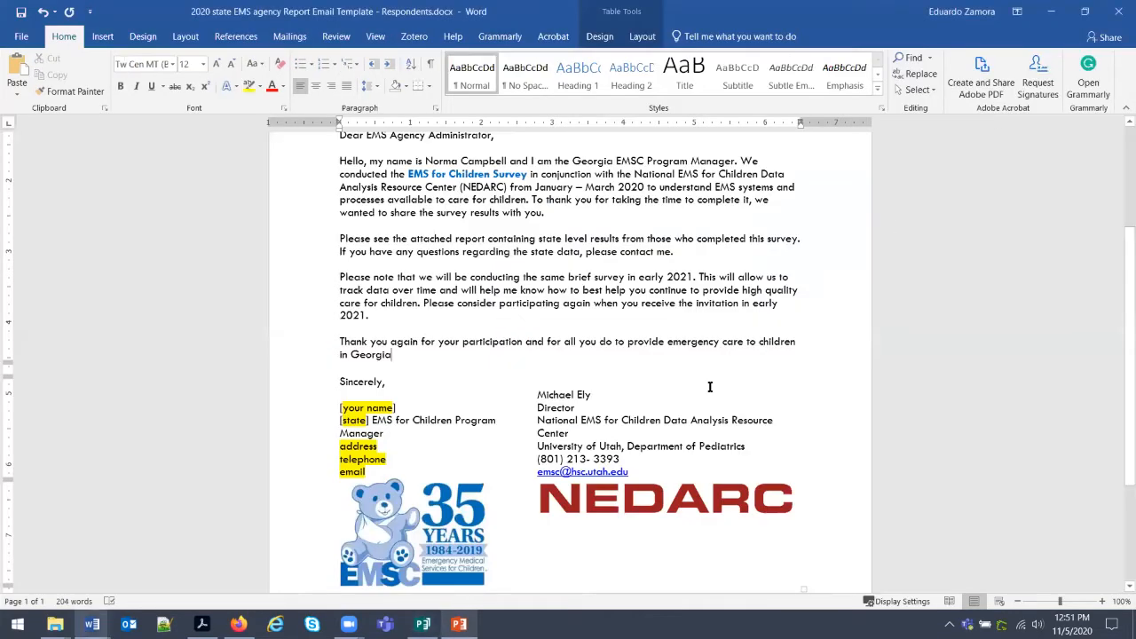
click(202, 624)
scroll(619, 401, down, 6)
scroll(619, 401, down, 12)
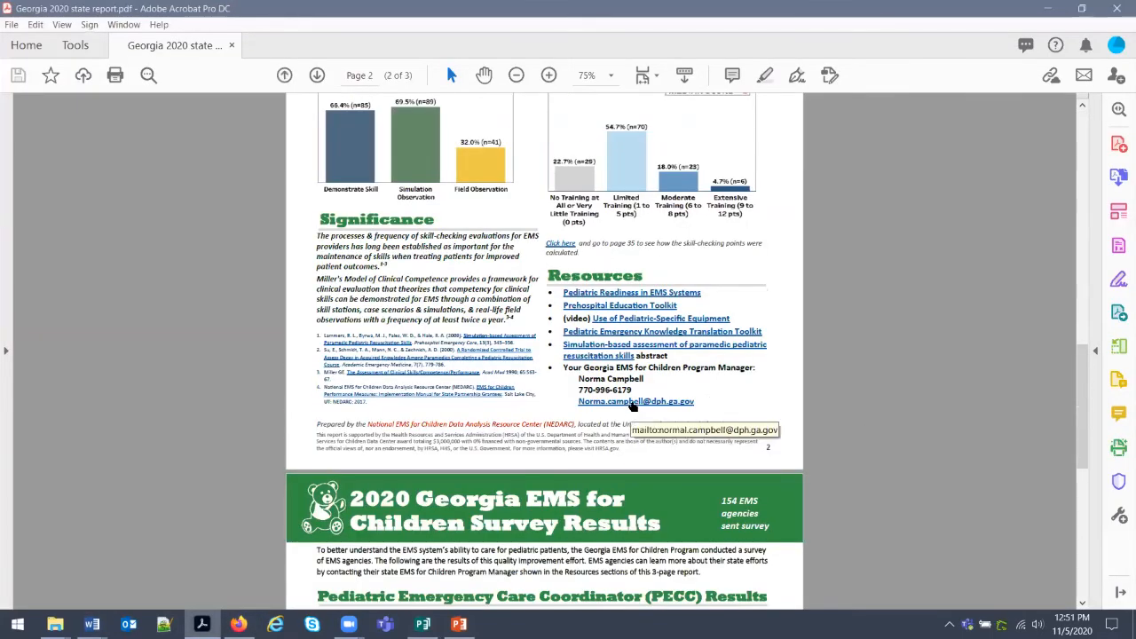
right_click(632, 404)
click(821, 356)
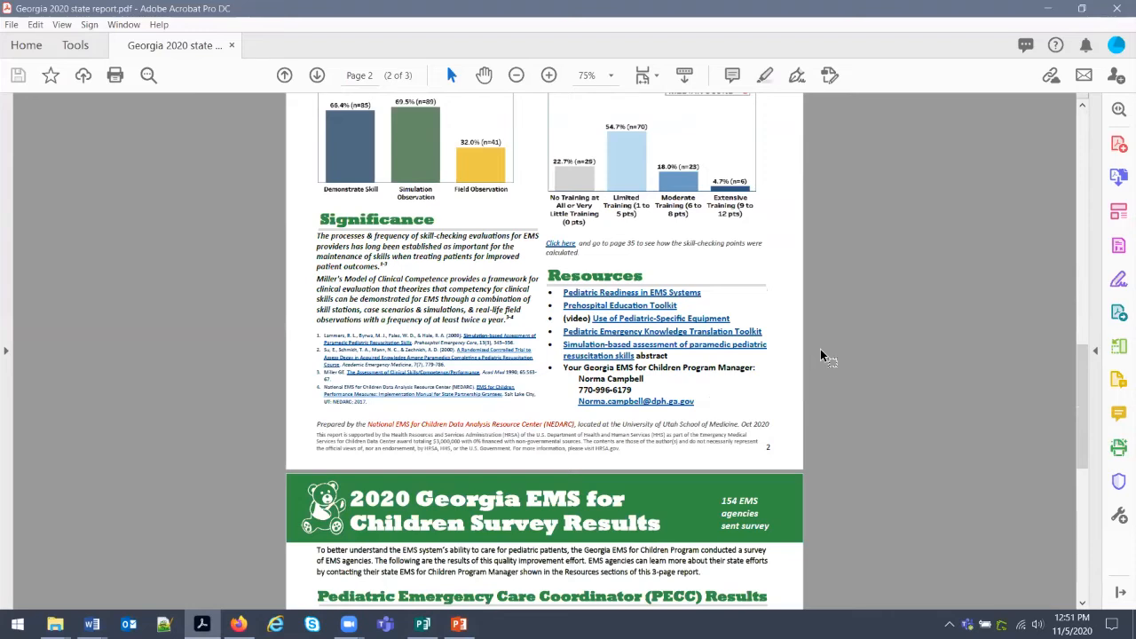
right_click(624, 405)
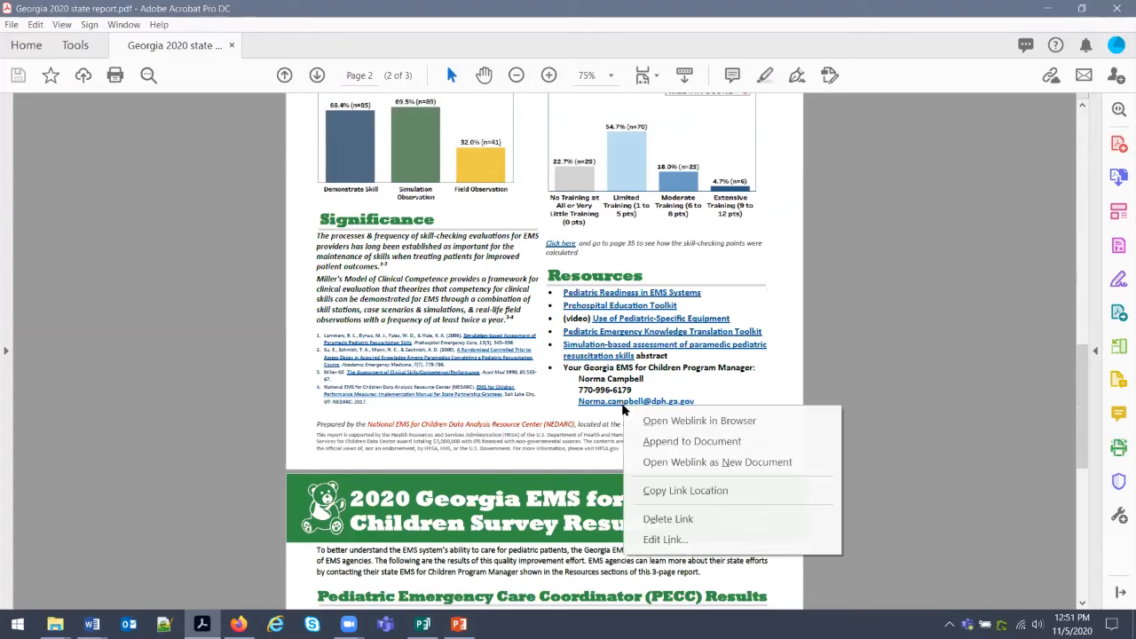
click(661, 538)
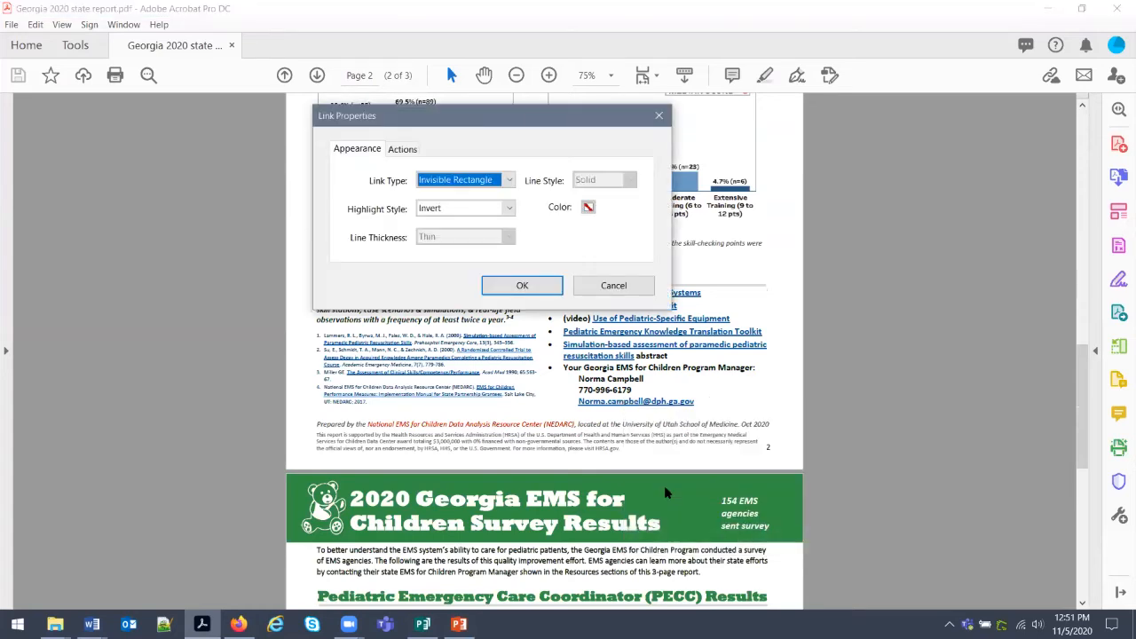
On the Actions tab, select the link's existing Open a web link action.
click(411, 154)
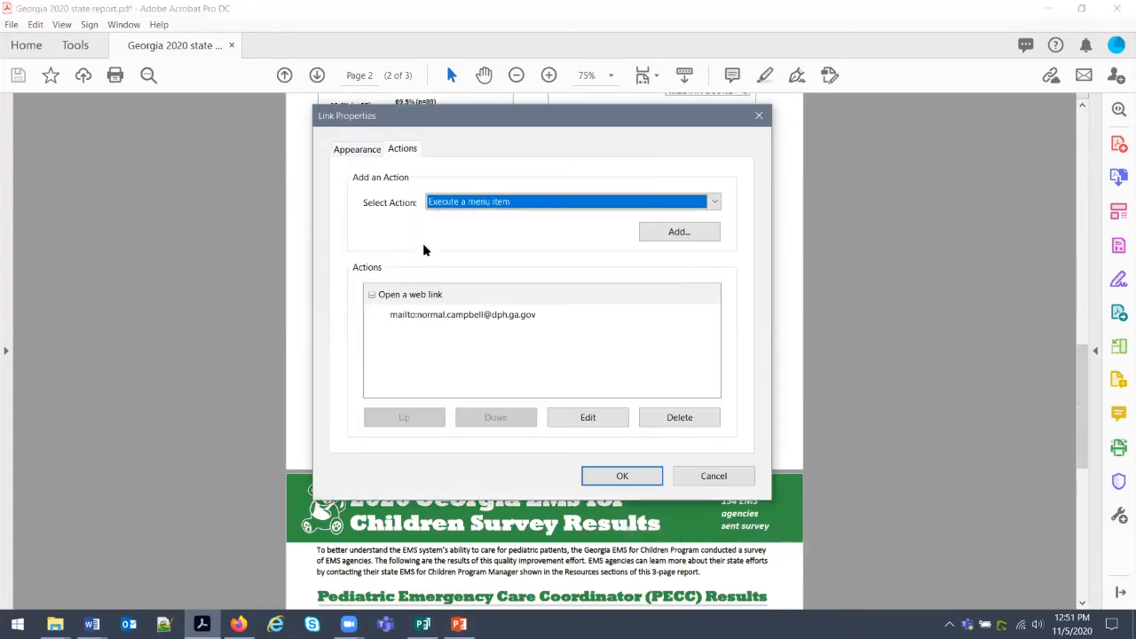
click(466, 314)
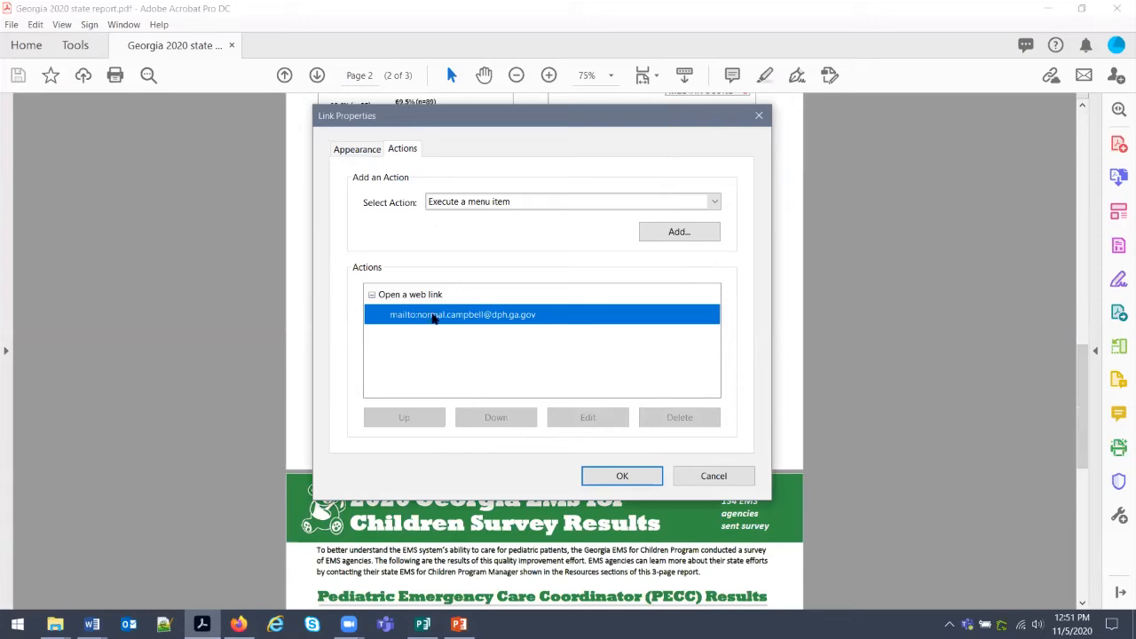
click(402, 346)
click(411, 318)
click(358, 150)
click(402, 149)
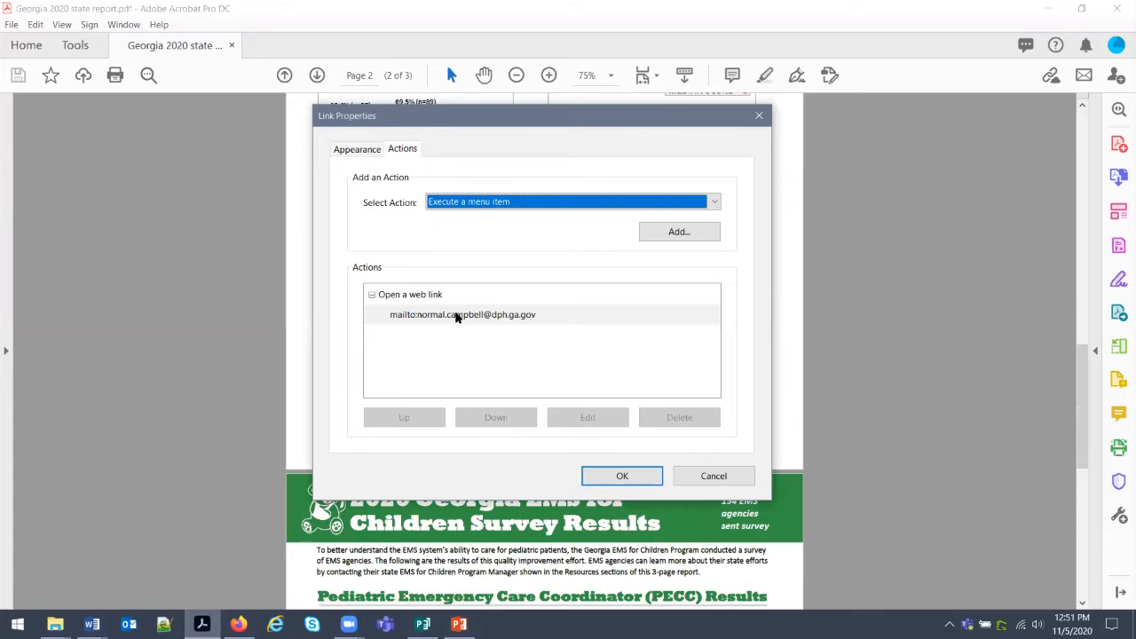
click(563, 200)
click(402, 333)
click(402, 302)
click(401, 316)
click(404, 301)
click(426, 327)
click(428, 300)
Delete the extra 'l' from the mailto address and apply the corrected link.
click(618, 418)
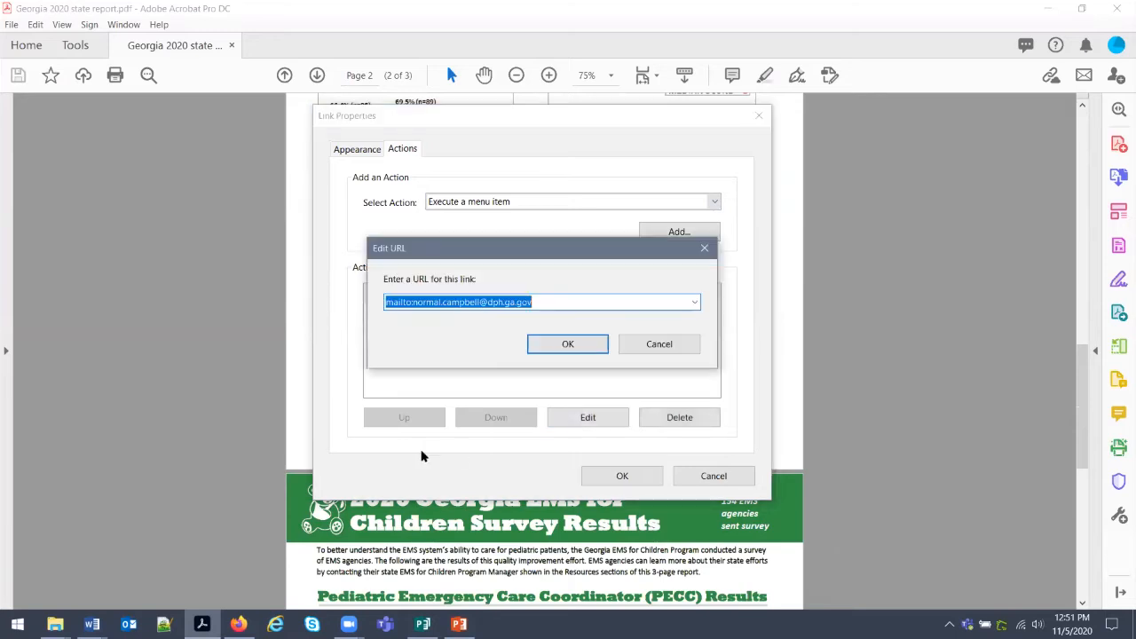
click(443, 301)
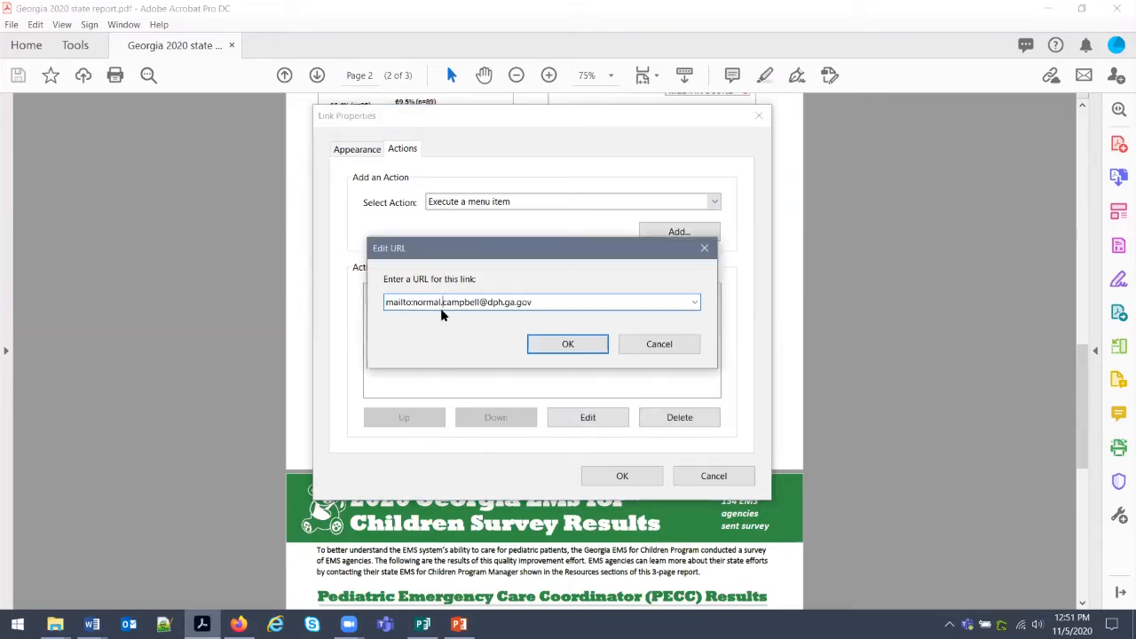
key(BackSpace)
text(.)
click(589, 346)
click(589, 477)
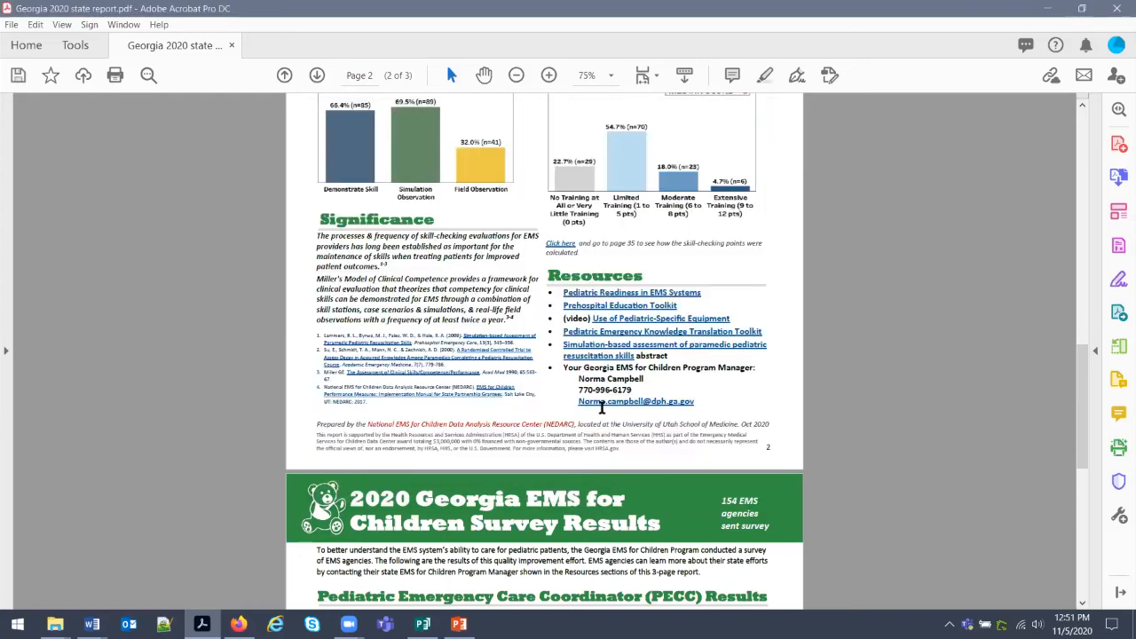
Fix the page 3 program manager e-mail link by removing the extra 'l' from its mailto address.
mouse_move(604, 407)
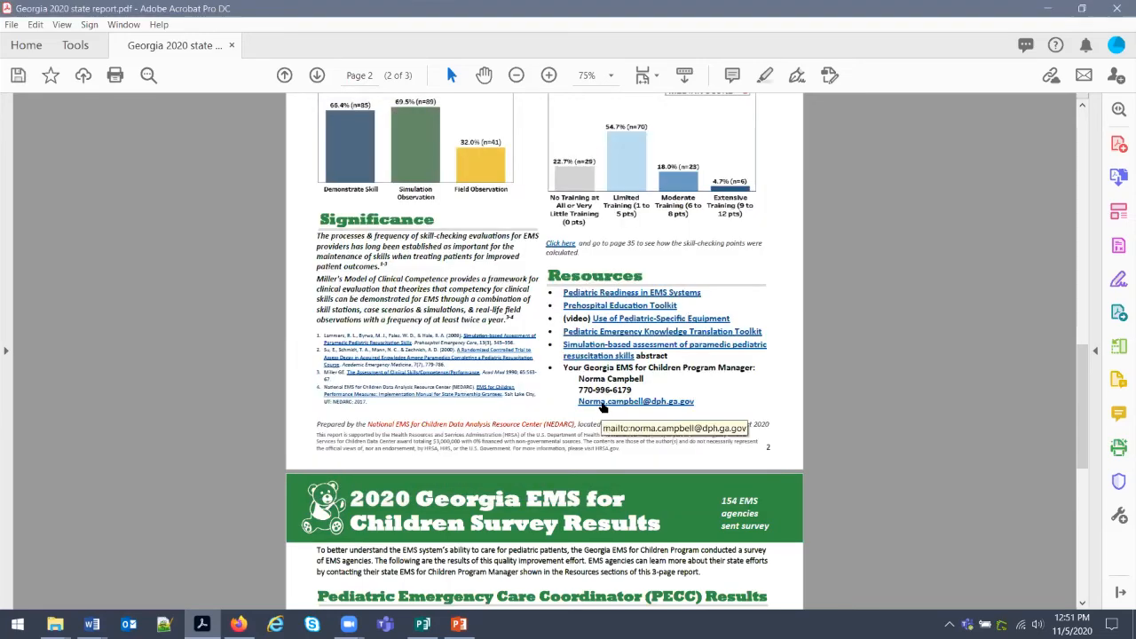
scroll(602, 405, down, 10)
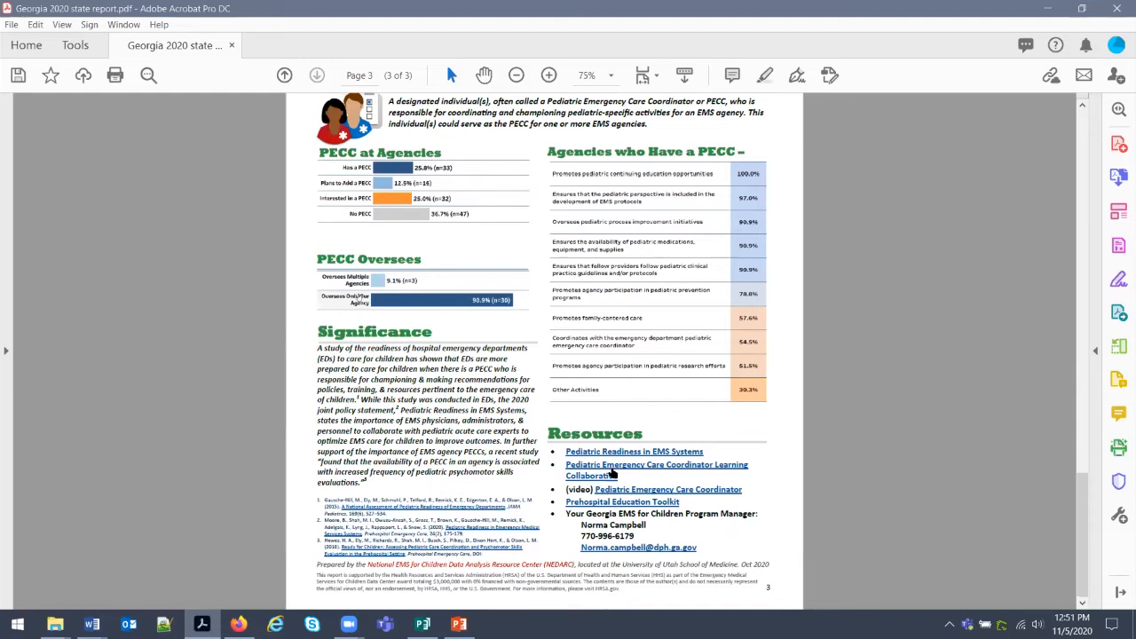
right_click(645, 548)
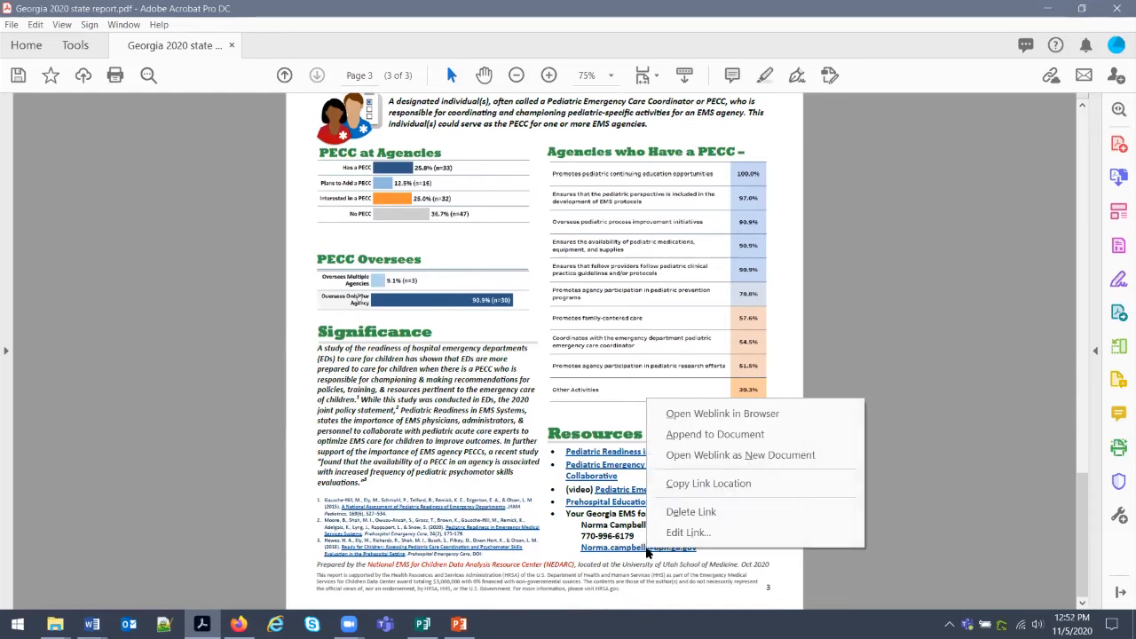
click(694, 532)
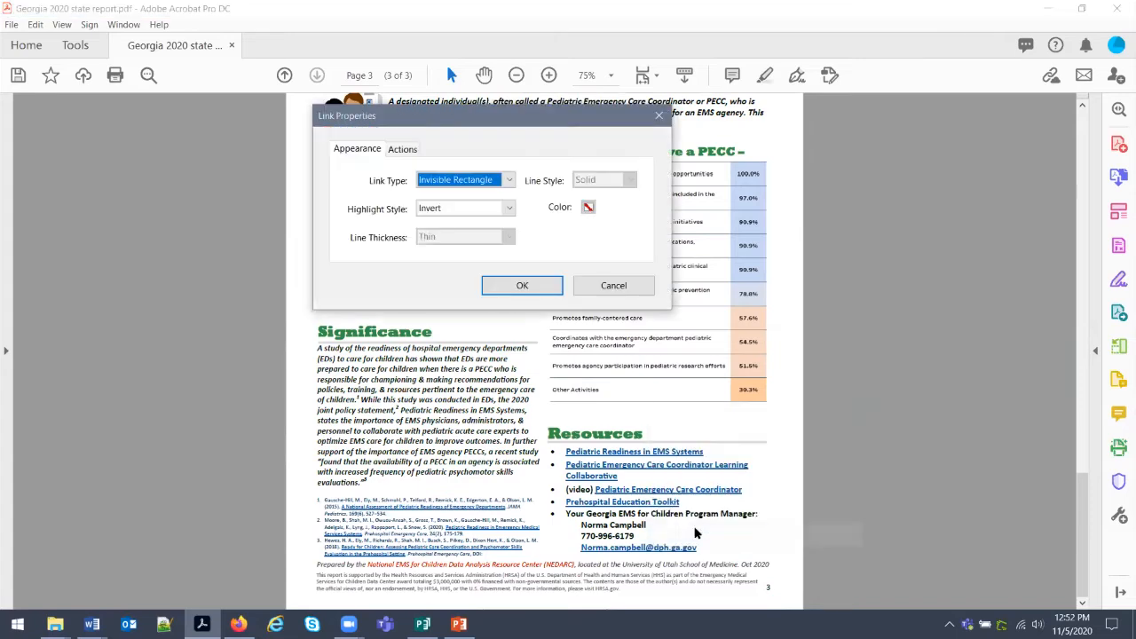
click(401, 150)
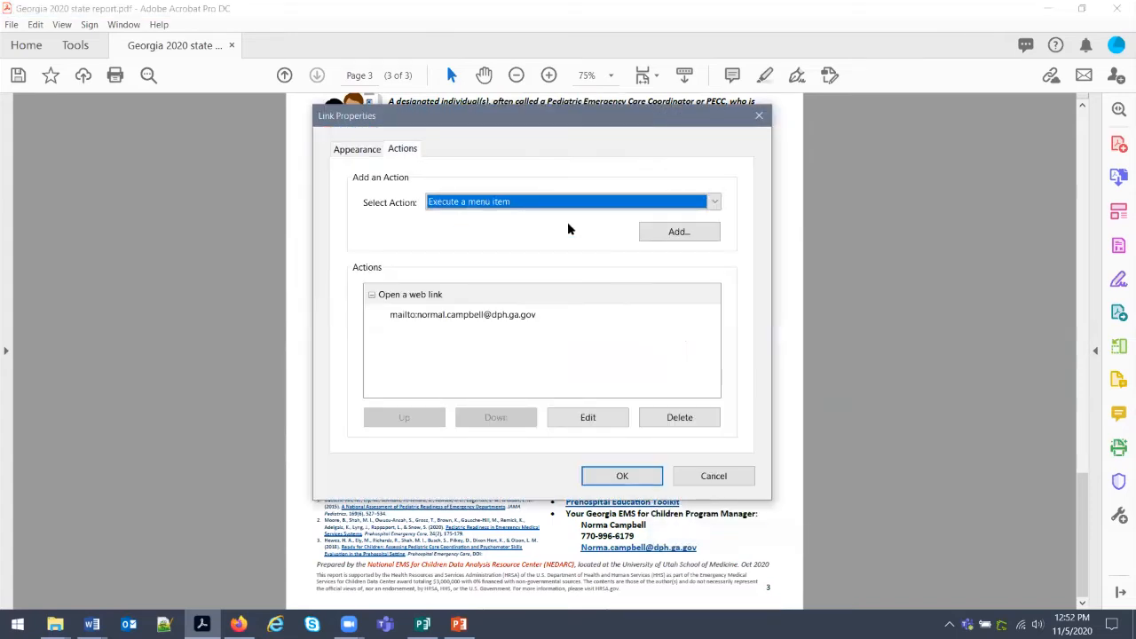
click(582, 421)
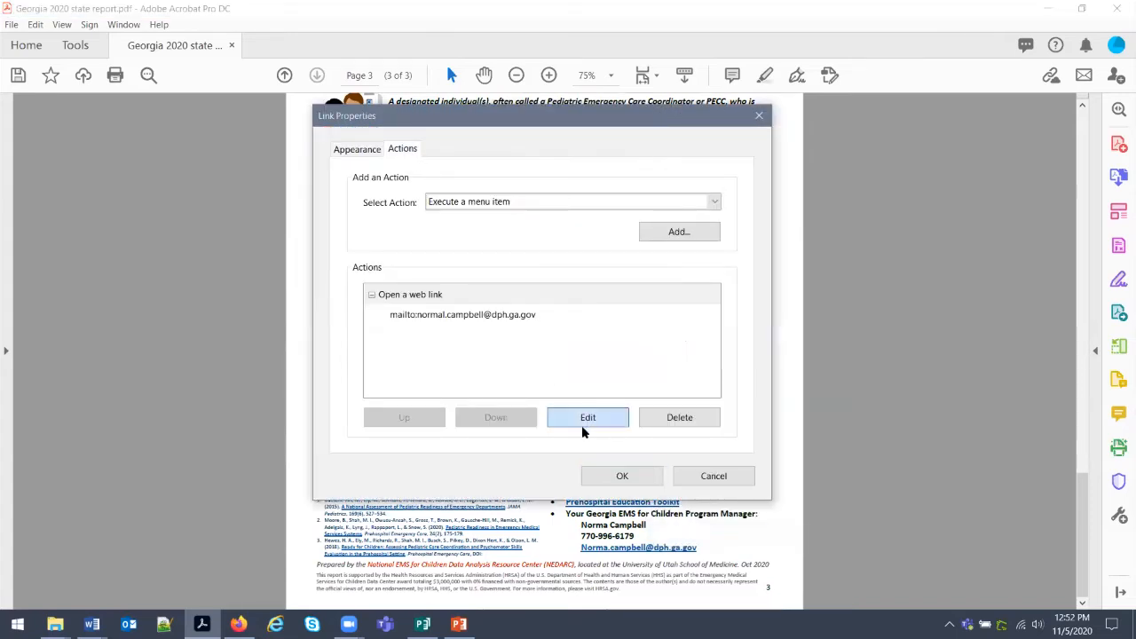
click(441, 301)
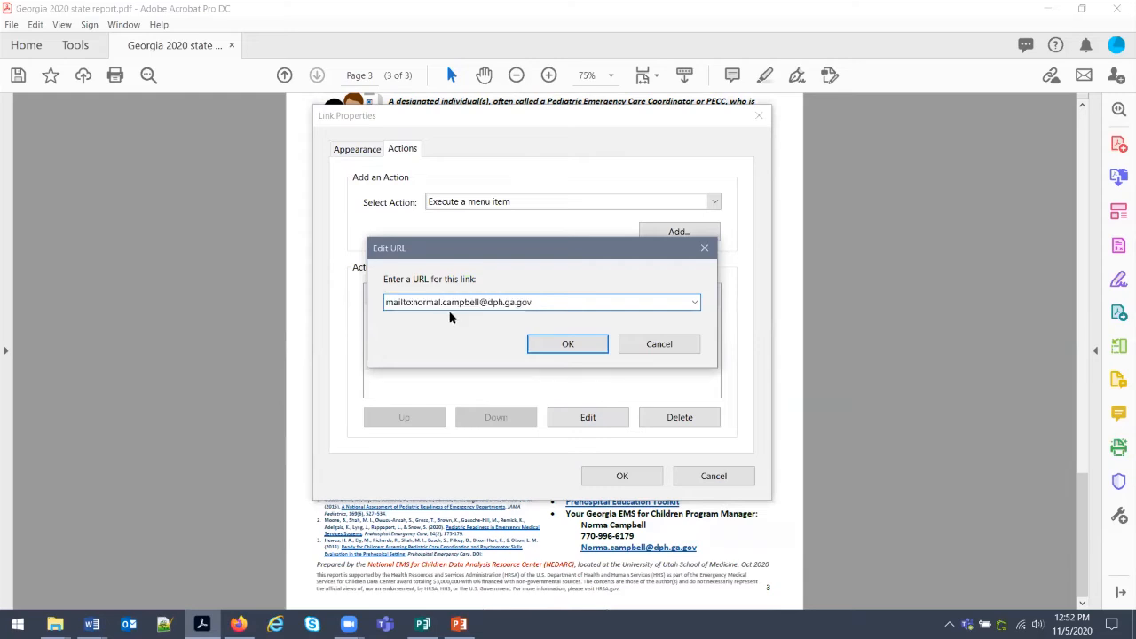
key(BackSpace)
text(.)
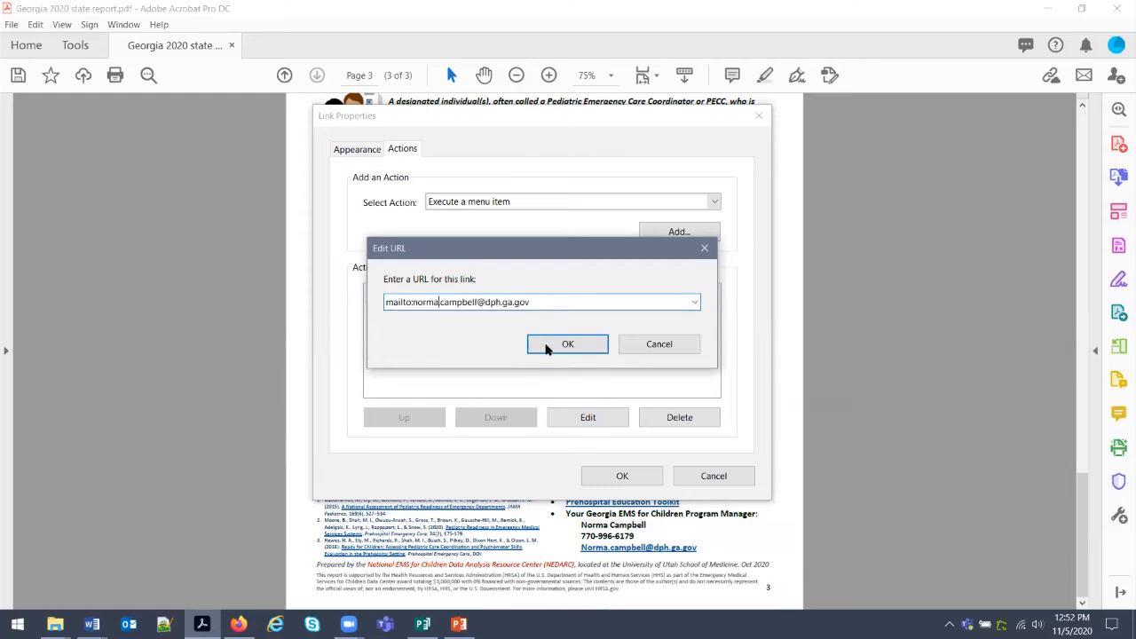
click(527, 344)
click(614, 473)
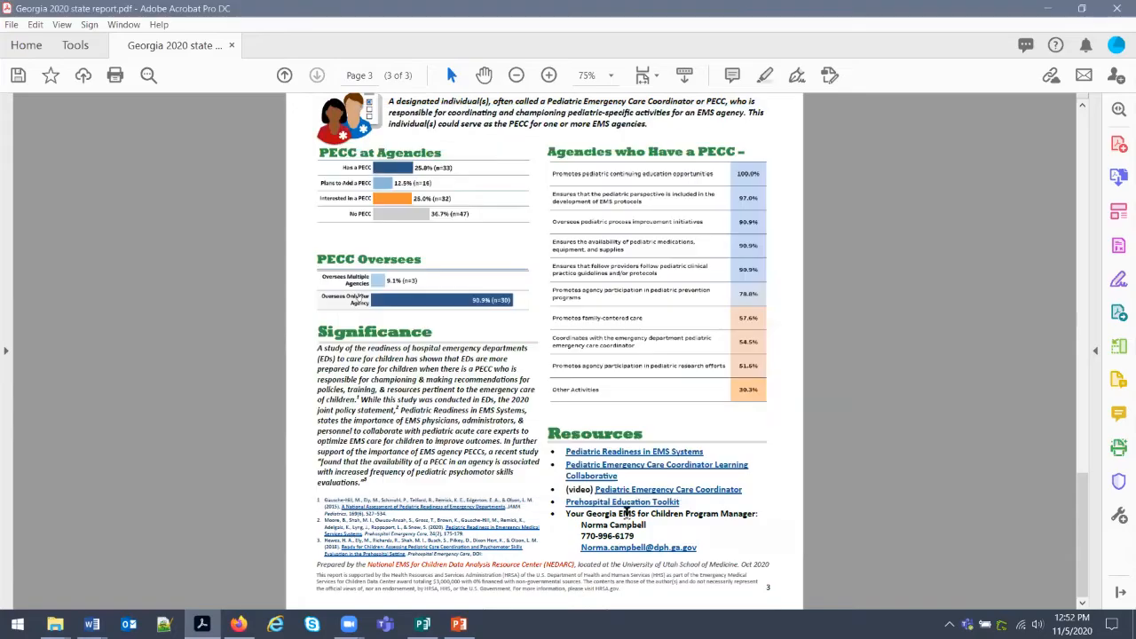
Review pages 1 and 2 of the report in Publisher.
click(423, 624)
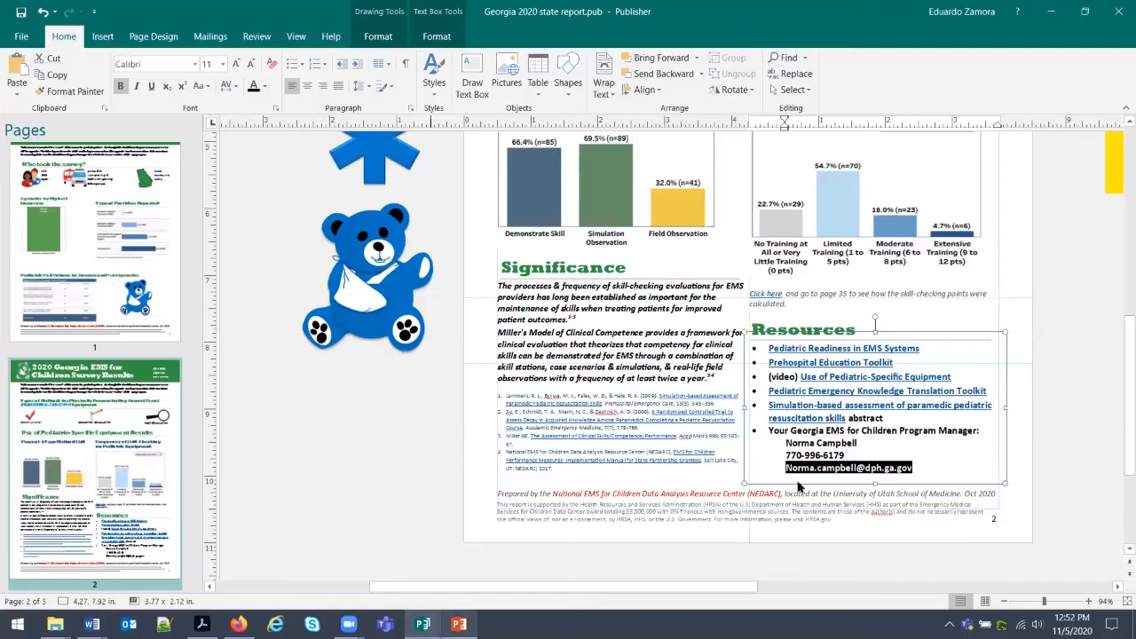
click(821, 485)
scroll(823, 465, up, 5)
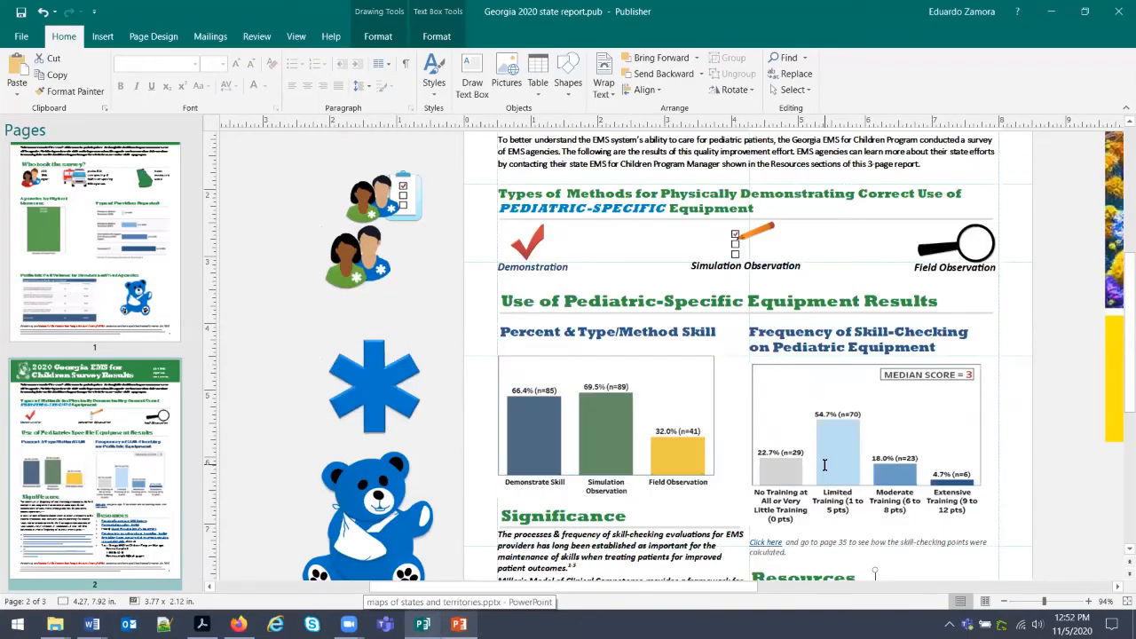
scroll(823, 465, up, 2)
click(89, 266)
scroll(773, 485, down, 3)
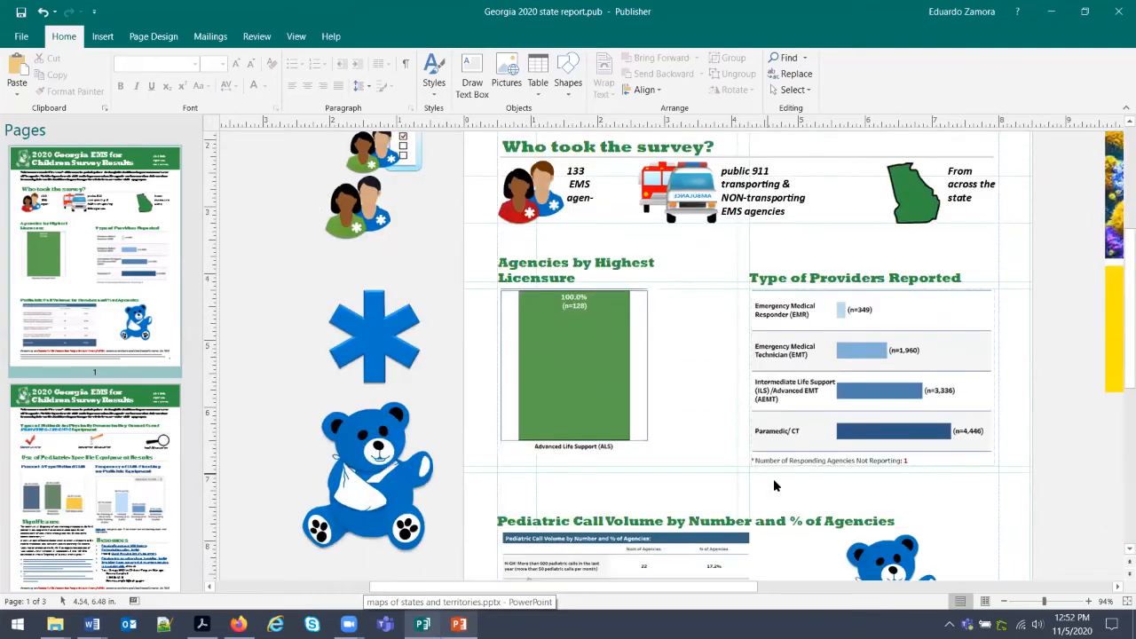
scroll(773, 486, down, 6)
click(121, 530)
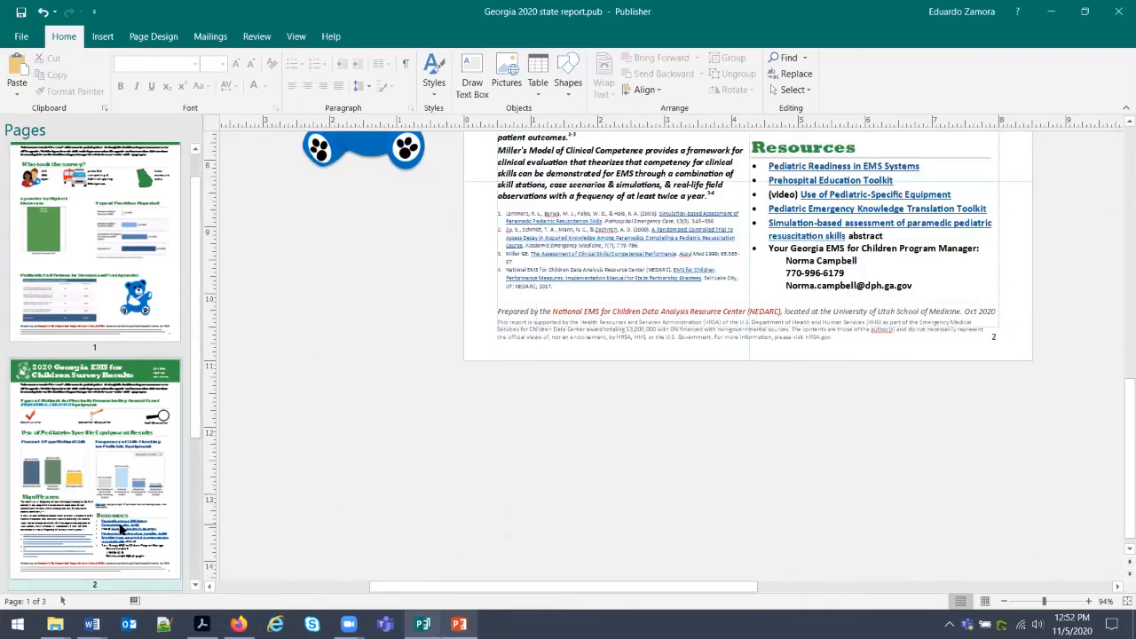
Save the edited report PDF in Acrobat.
click(1050, 11)
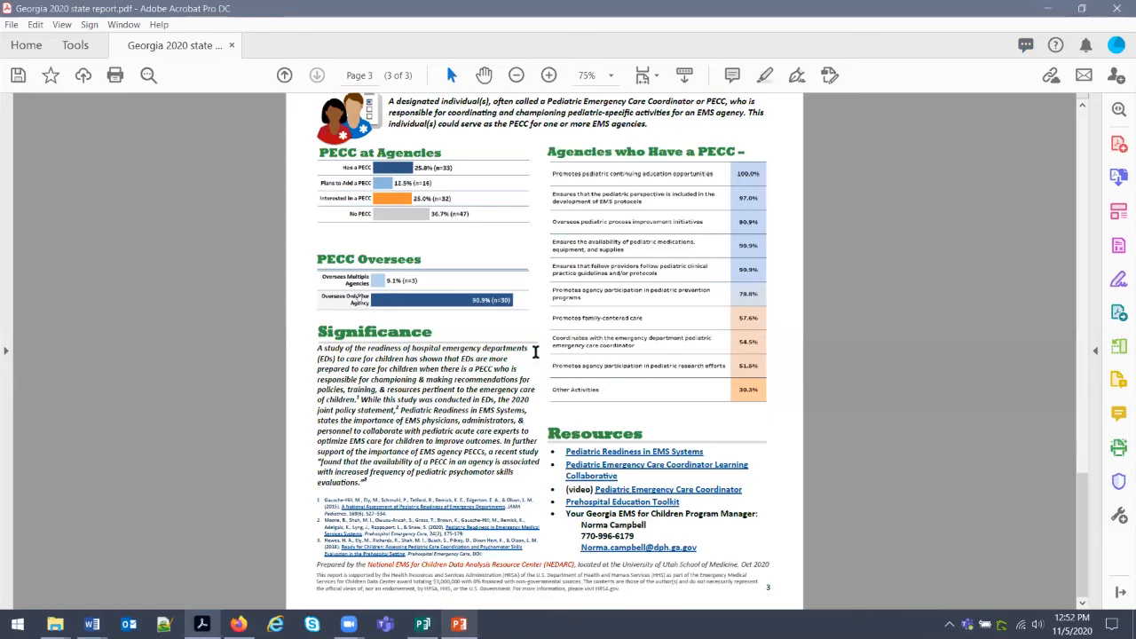
scroll(529, 383, up, 6)
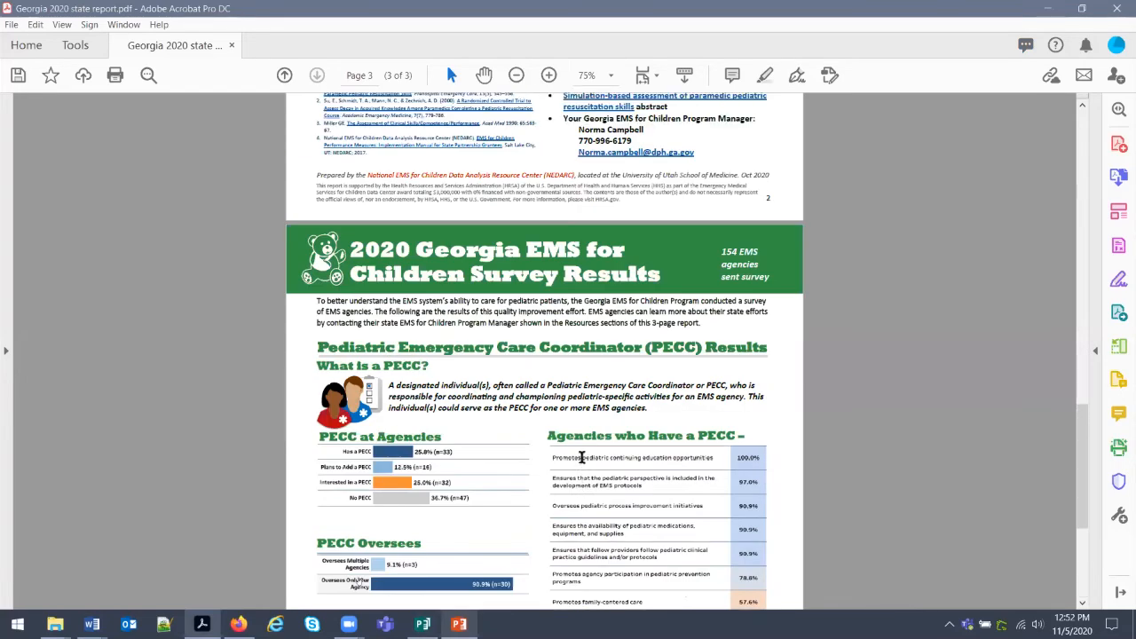
double_click(16, 13)
click(14, 29)
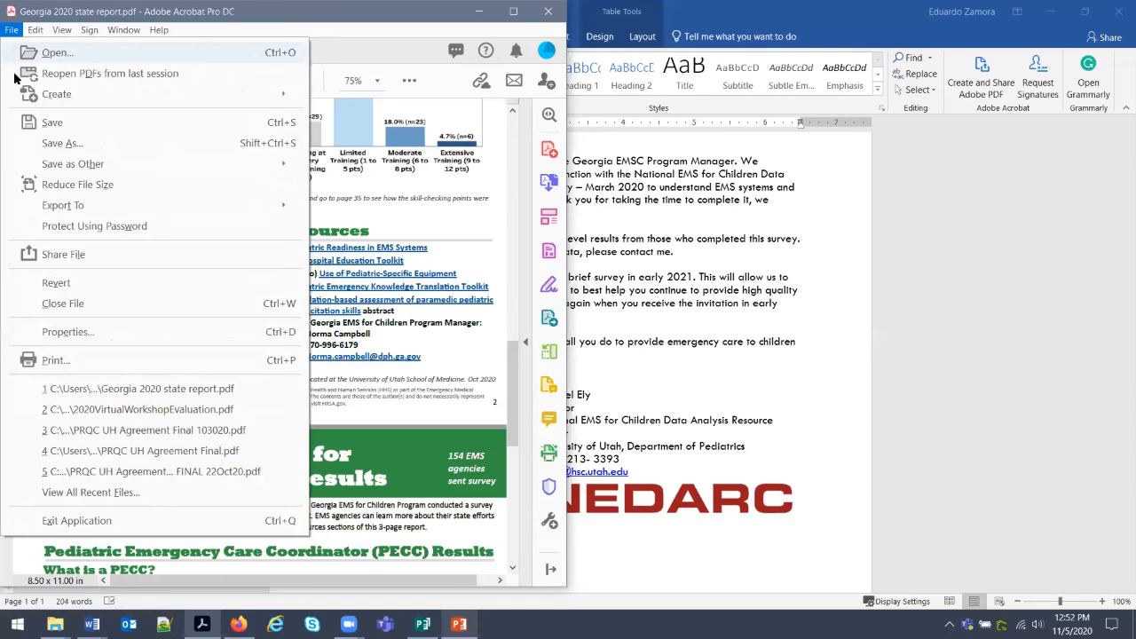
click(53, 123)
click(513, 12)
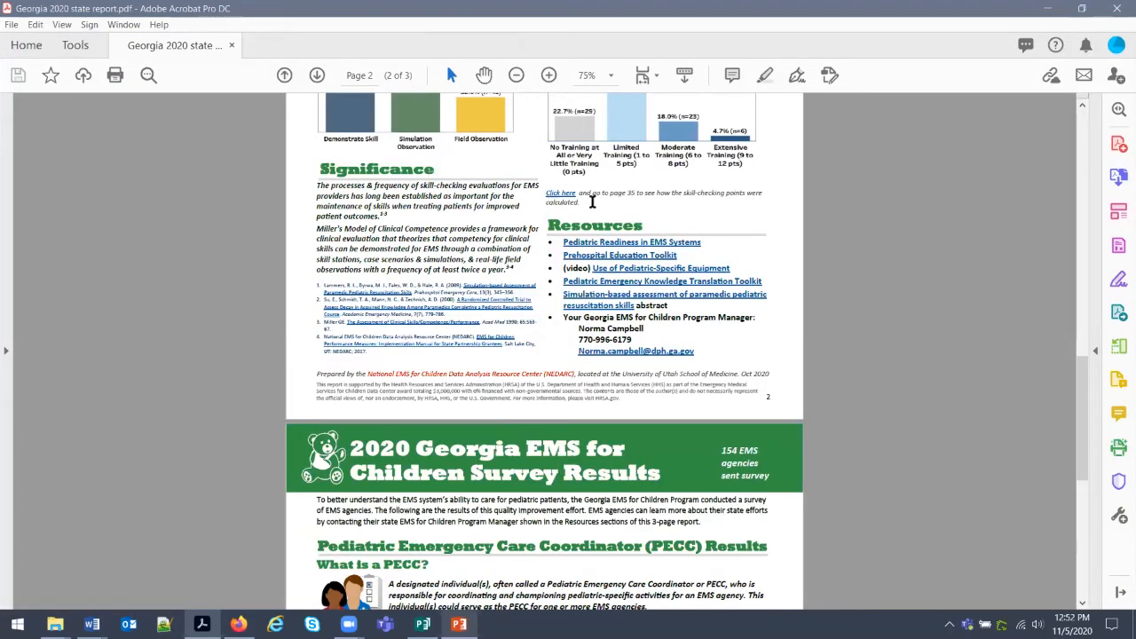
Bring the Word email template forward and scroll down to its signature block.
mouse_move(91, 624)
click(266, 550)
scroll(608, 302, down, 1)
scroll(608, 302, down, 2)
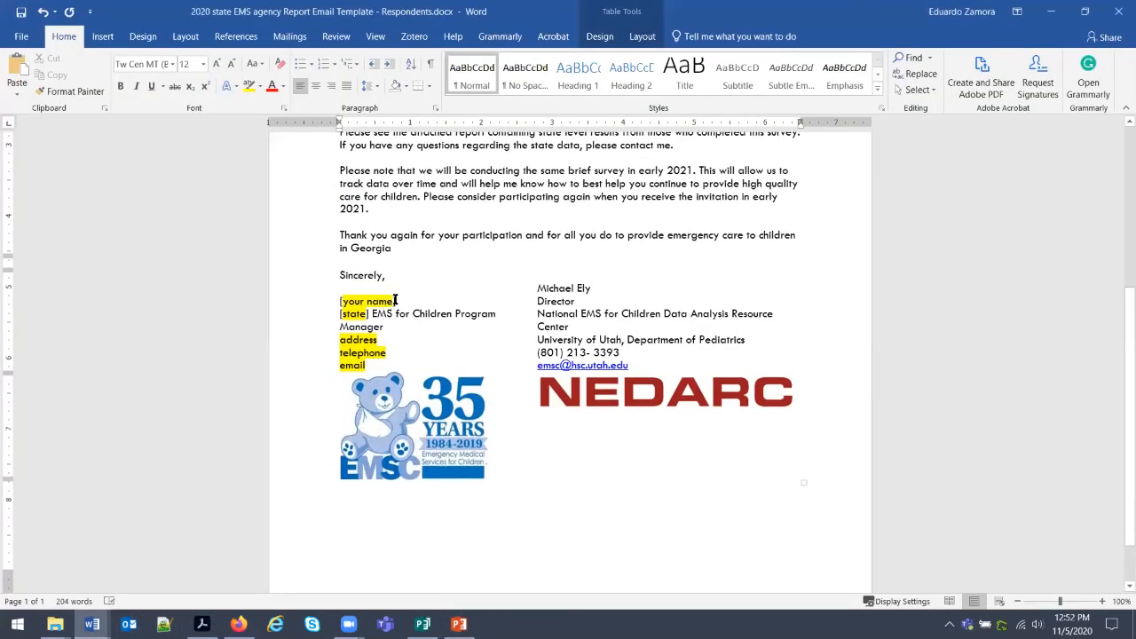
Replace the [your name] placeholder with the manager's name and [state] with Georgia.
drag(397, 300, 339, 300)
text(Nroma)
key(BackSpace)
key(BackSpace)
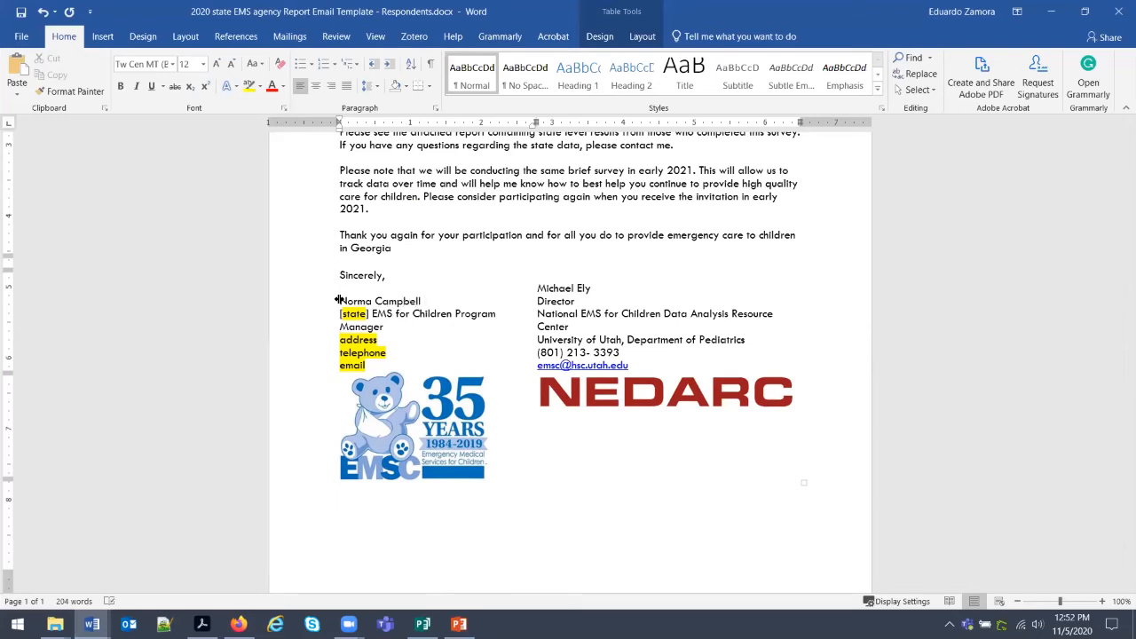
drag(362, 313, 332, 316)
text(Georgia)
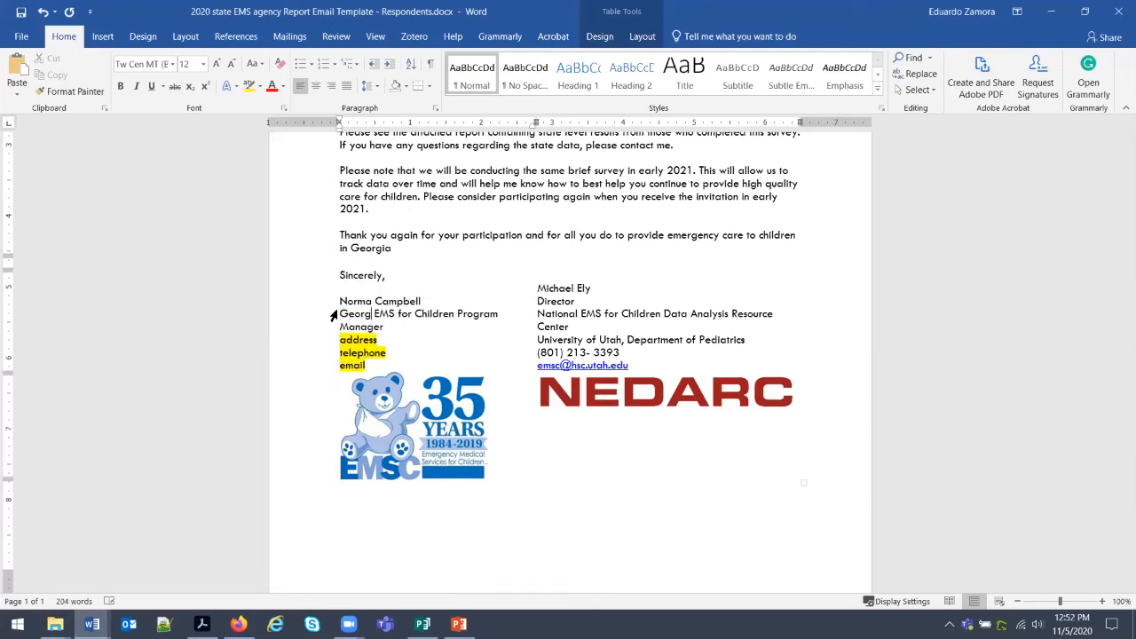
Fill the address, telephone and e-mail placeholders with the manager's contact details.
double_click(342, 339)
text(123 Geo)
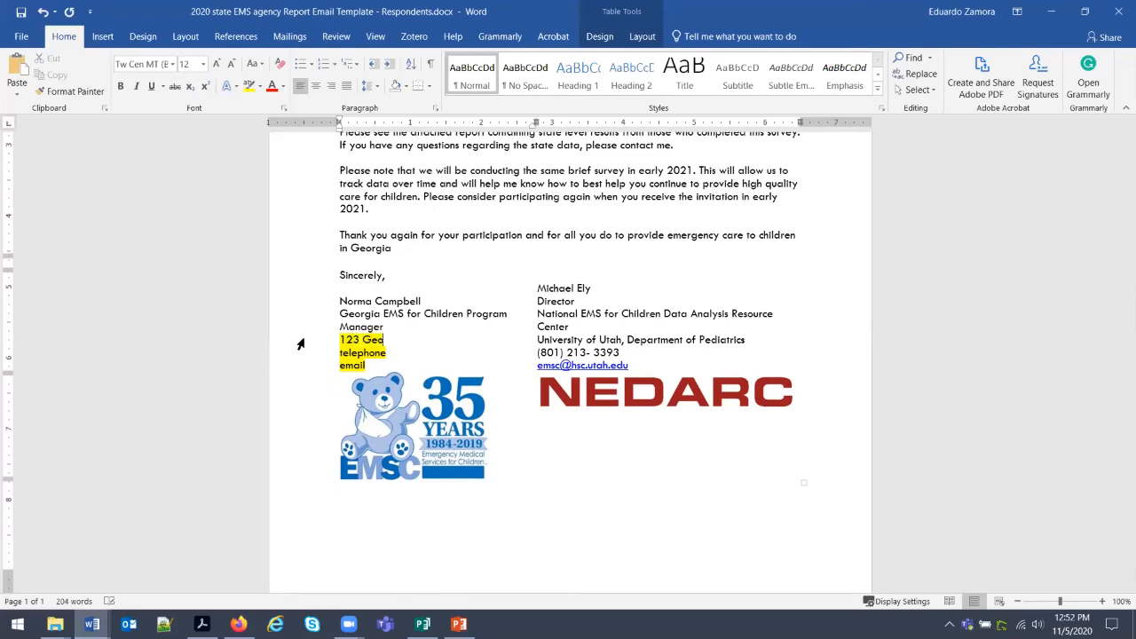
text(rgia)
drag(390, 353, 325, 356)
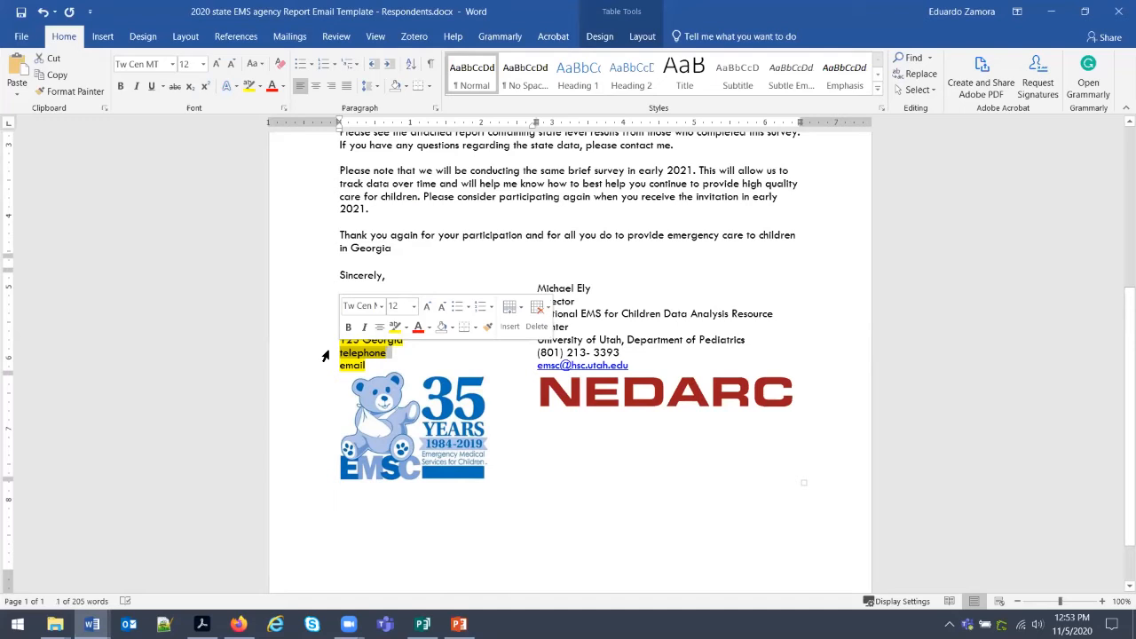
text(818)
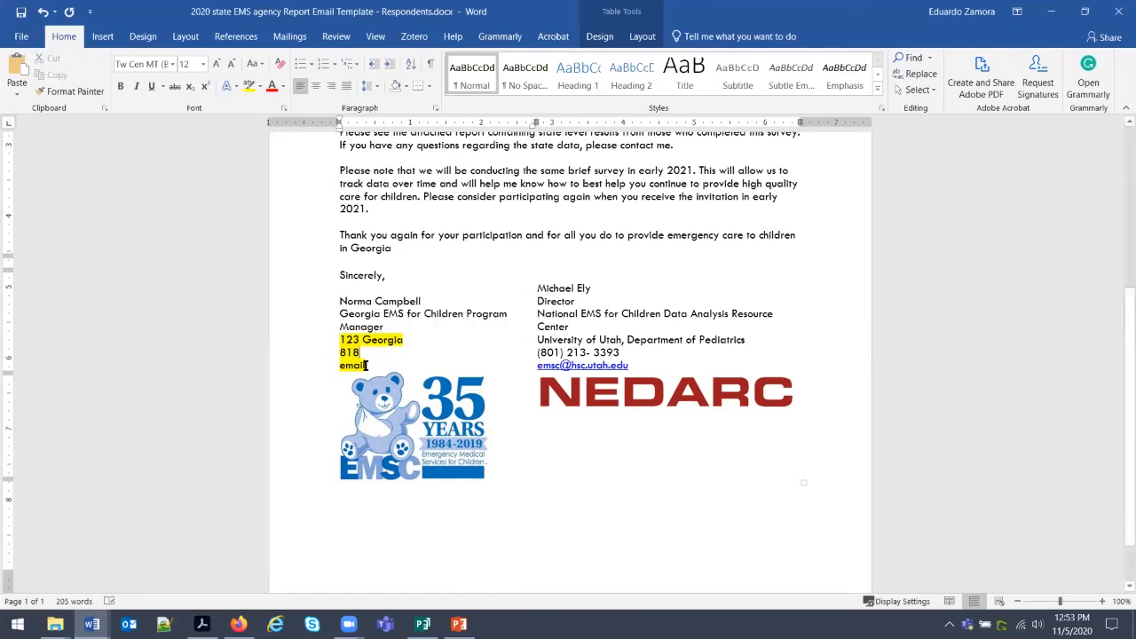
drag(366, 366, 323, 369)
text(nromai)
key(BackSpace)
key(BackSpace)
key(BackSpace)
key(BackSpace)
key(BackSpace)
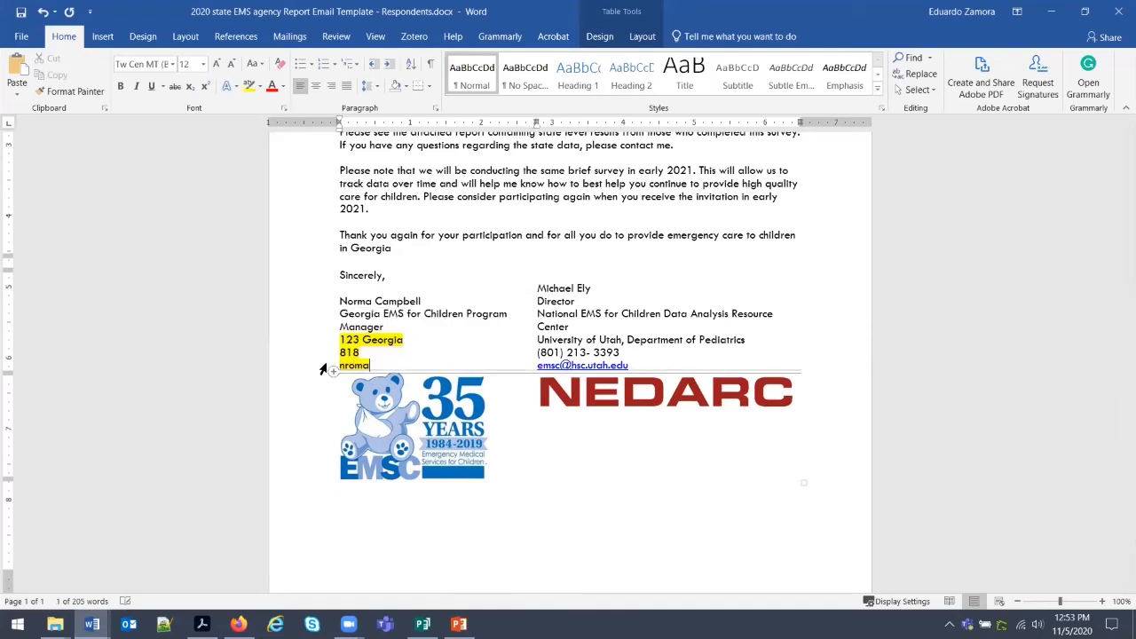
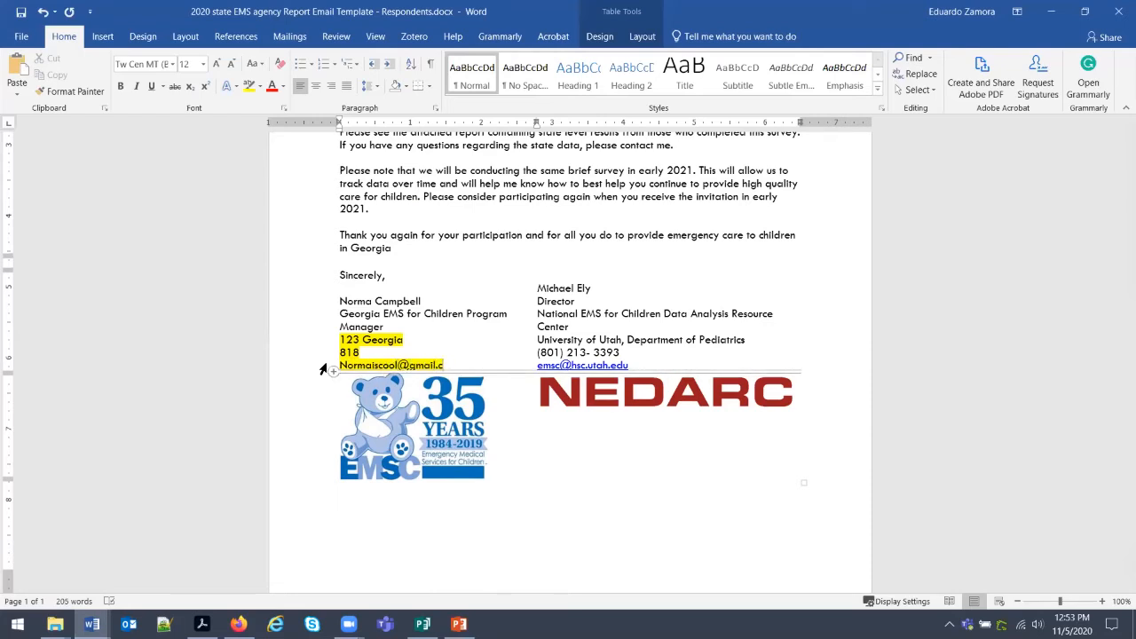
Set the filled-in signature lines' highlight to No Color.
mouse_move(461, 357)
mouse_down()
mouse_move(384, 357)
mouse_move(341, 341)
mouse_up()
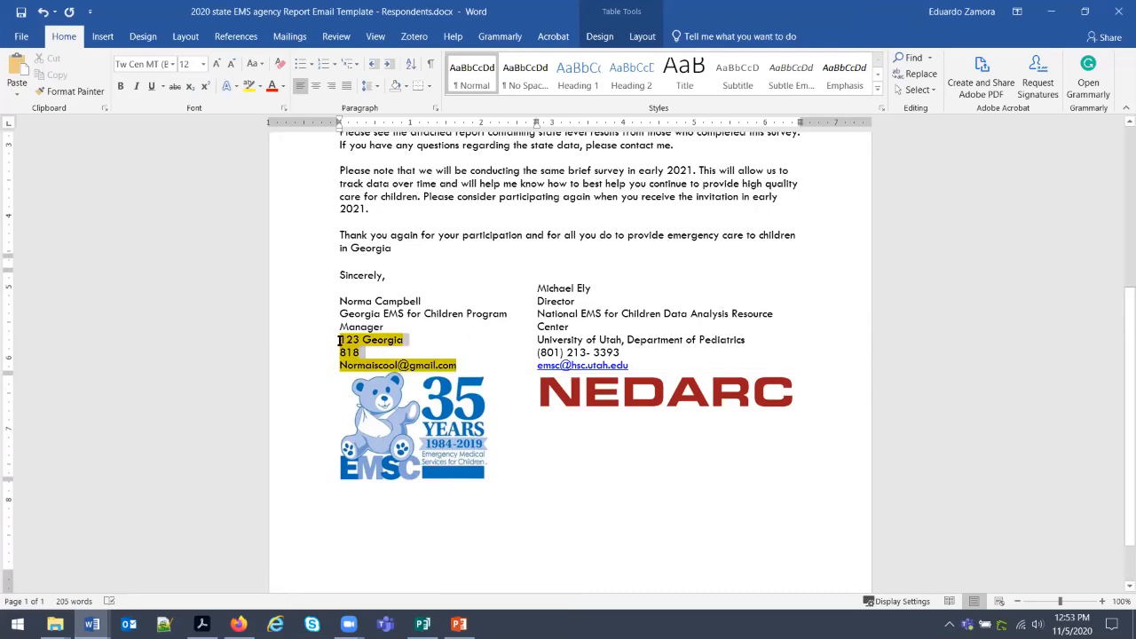
click(259, 86)
click(275, 172)
scroll(537, 364, up, 5)
click(538, 363)
scroll(537, 373, down, 5)
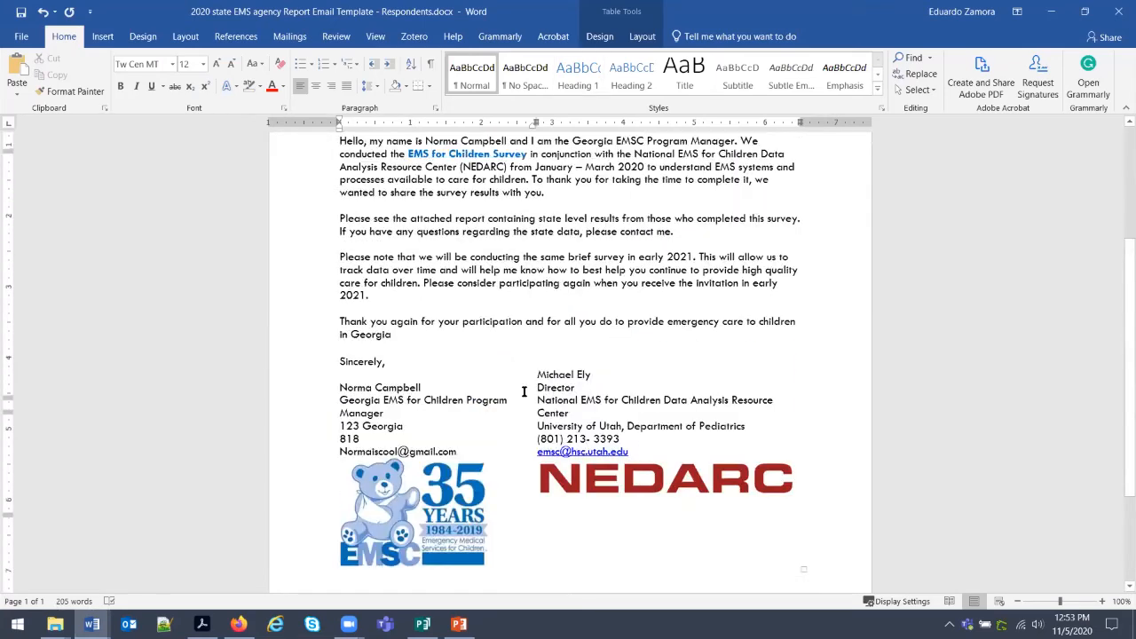
scroll(523, 391, up, 5)
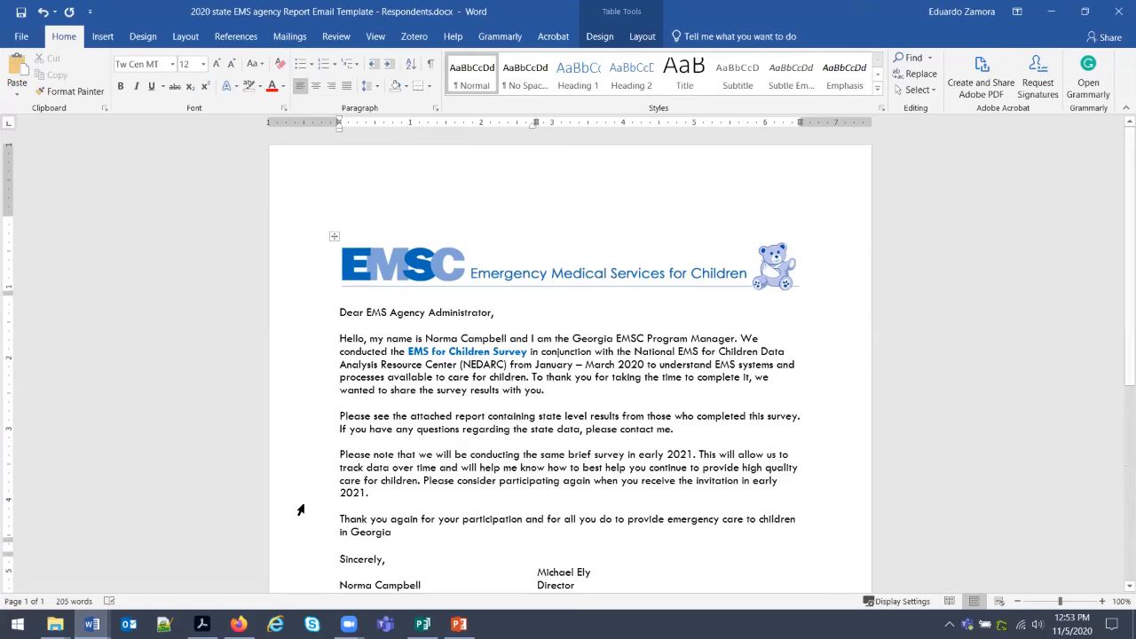
In Firefox, open a new tab and load the Tableau Server site.
key(alt+Tab)
click(177, 12)
text(t)
key(Return)
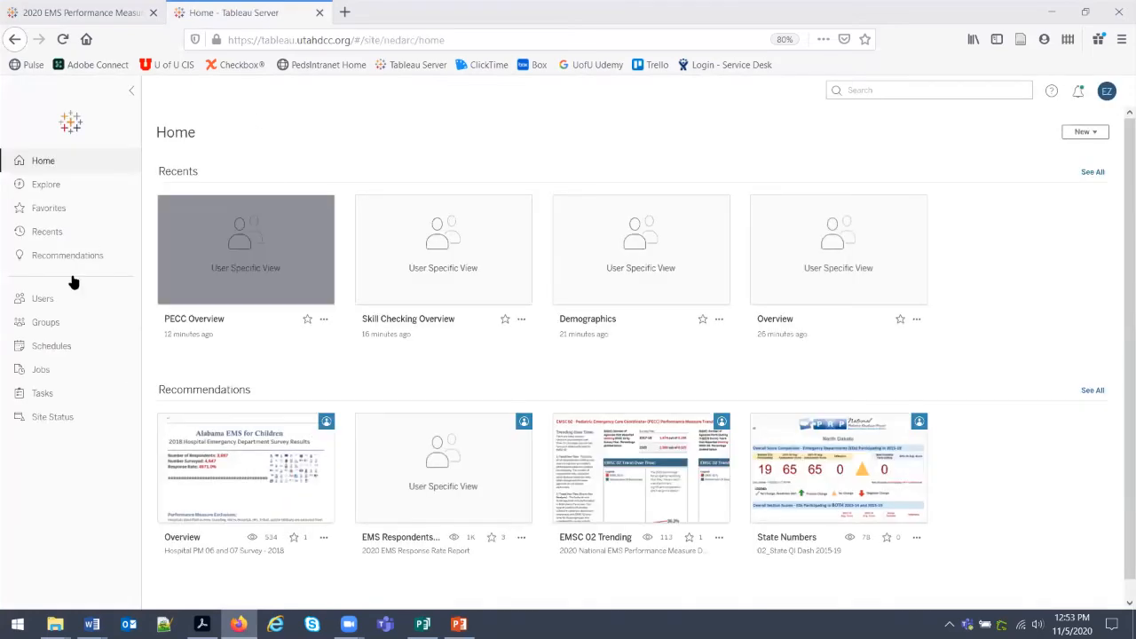
Go through Explore > EMS Surveys > 2020 EMS Response Rate Report and open the EMS Respondents view.
click(61, 186)
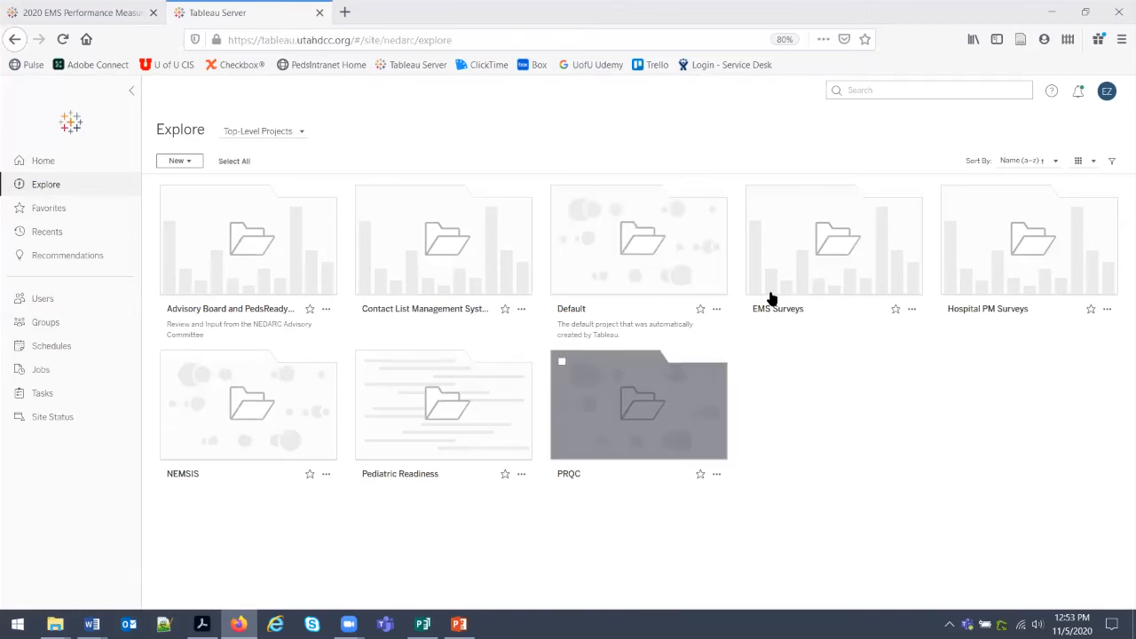
click(850, 269)
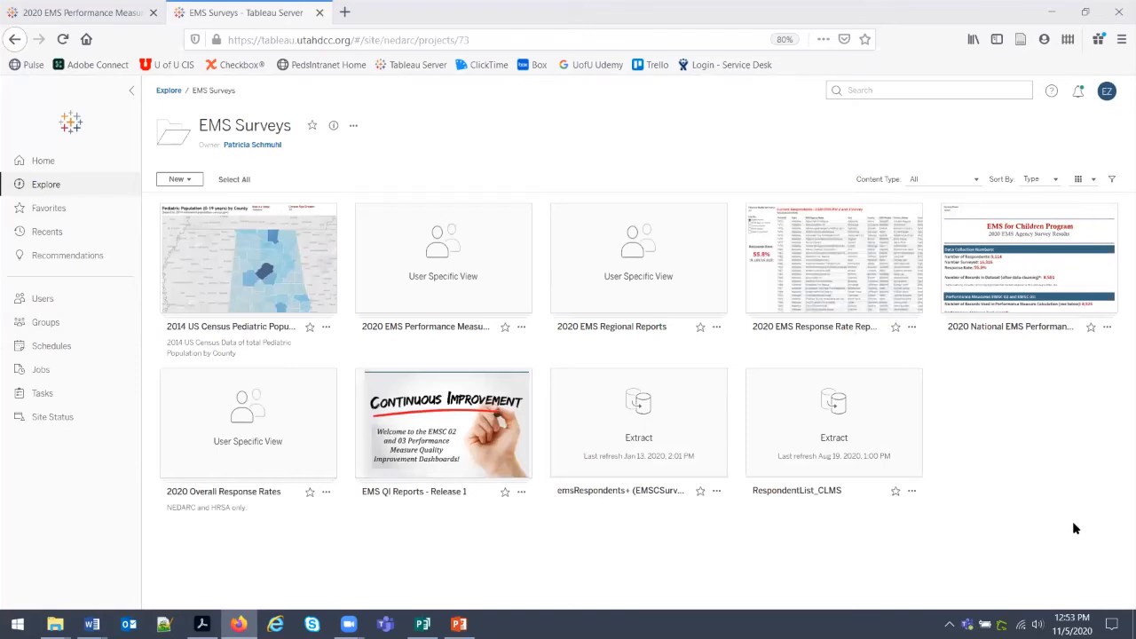
click(875, 284)
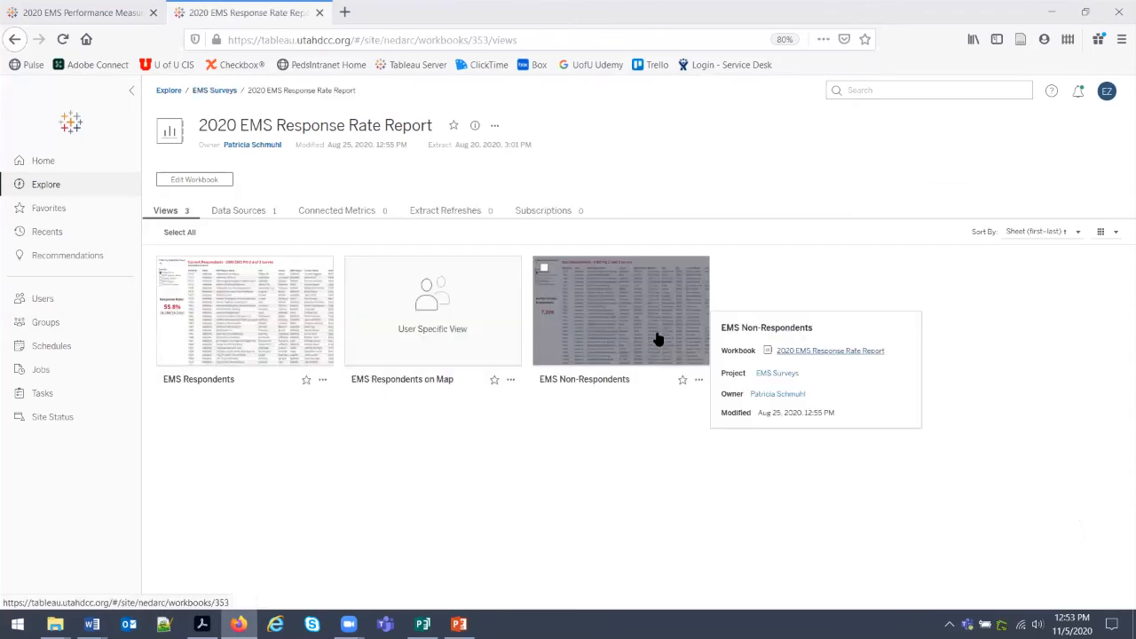
mouse_move(92, 624)
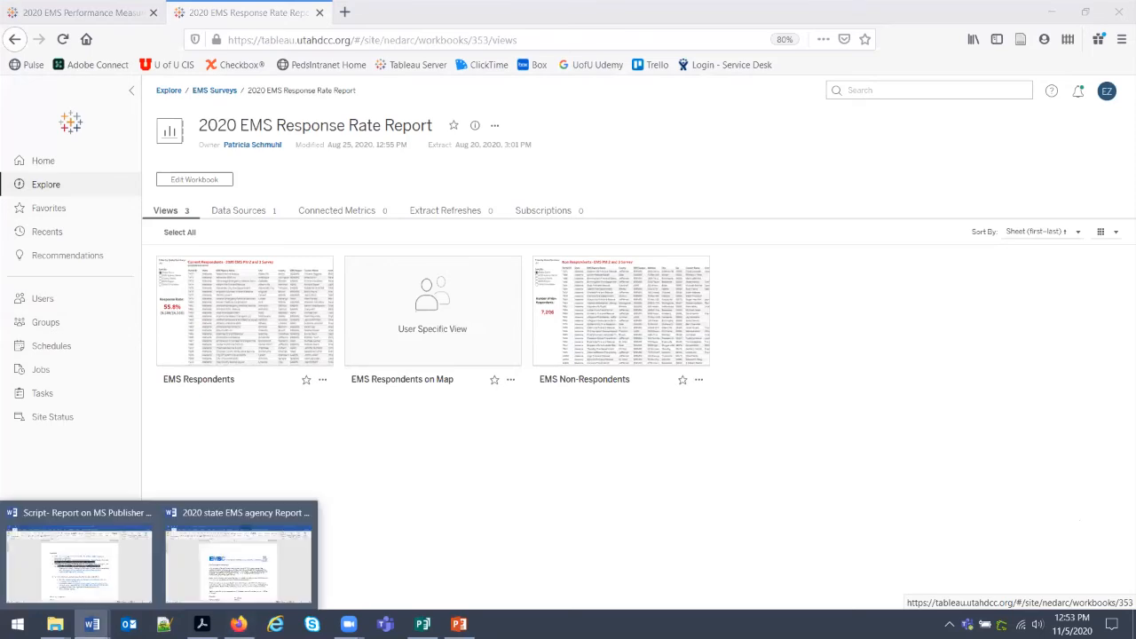
click(204, 566)
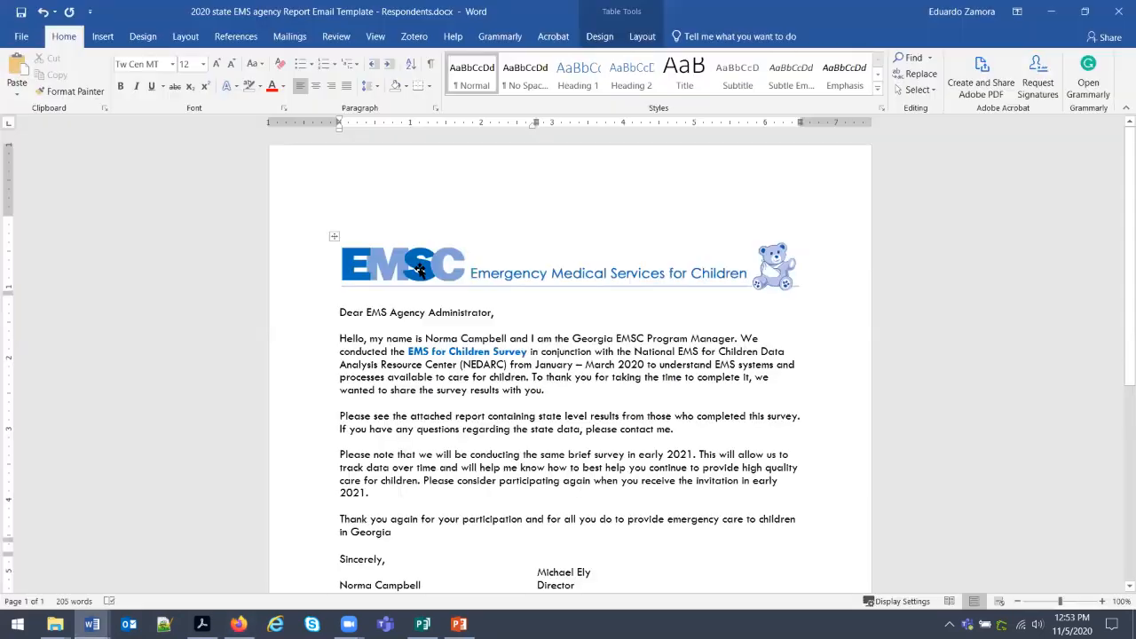
click(1052, 13)
click(245, 346)
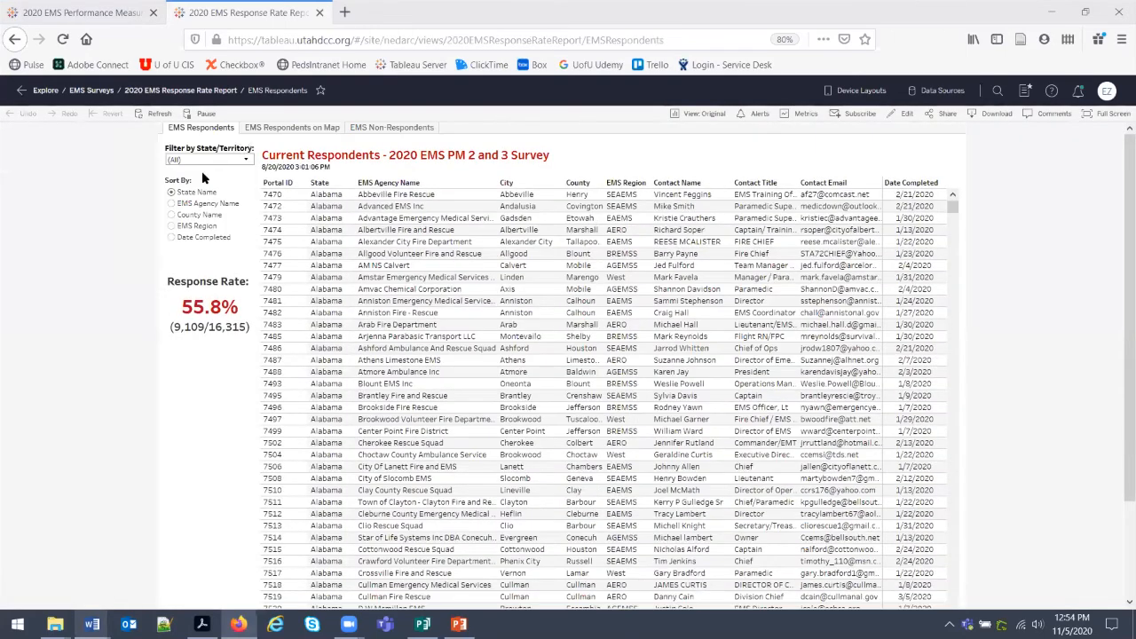
Filter respondents to Georgia, then download all rows as CSV and open it in Excel.
click(216, 159)
click(213, 338)
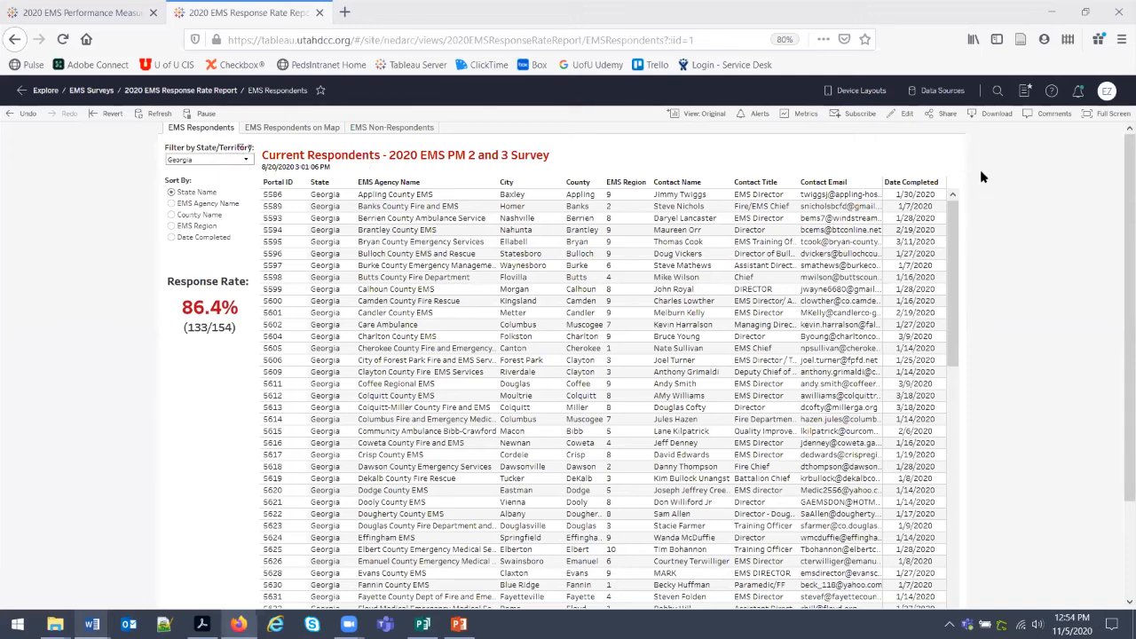
click(972, 114)
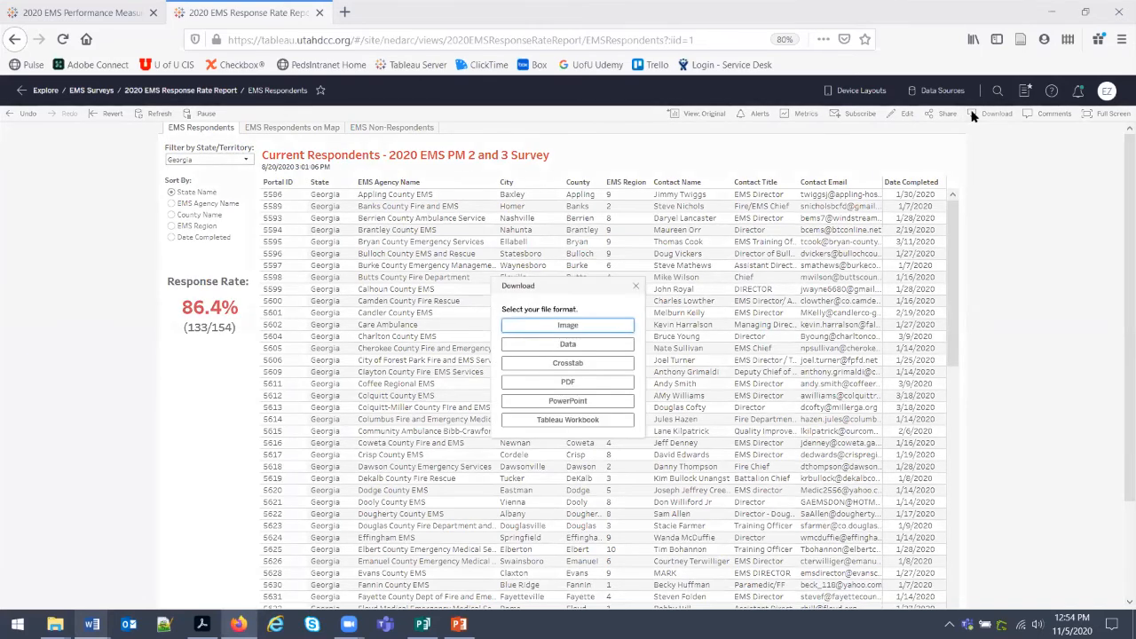
click(589, 348)
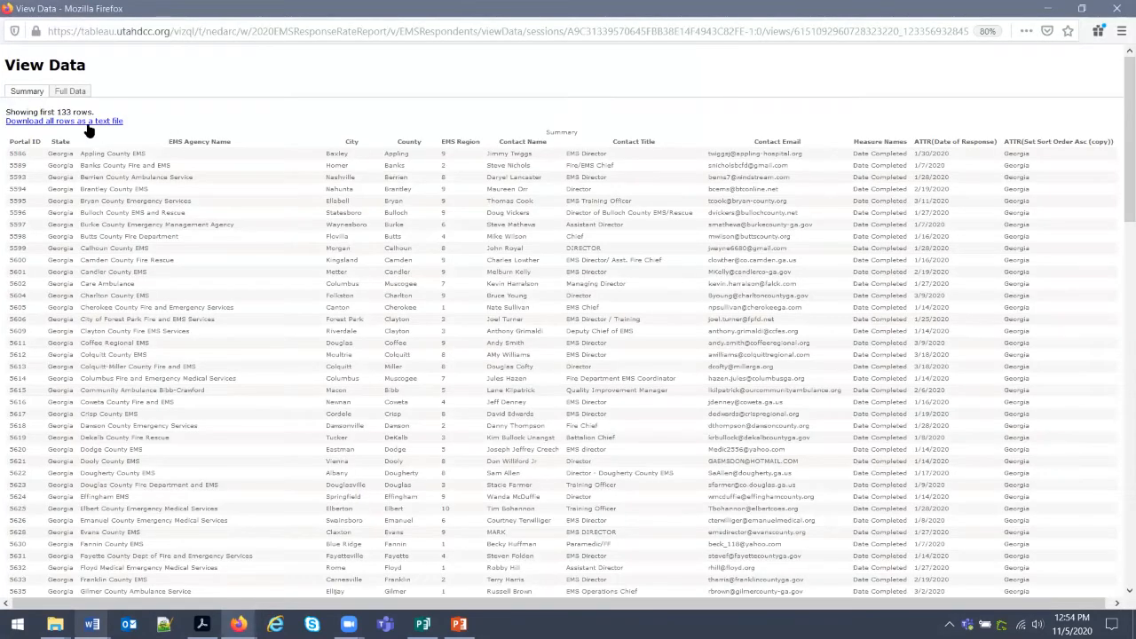
click(89, 122)
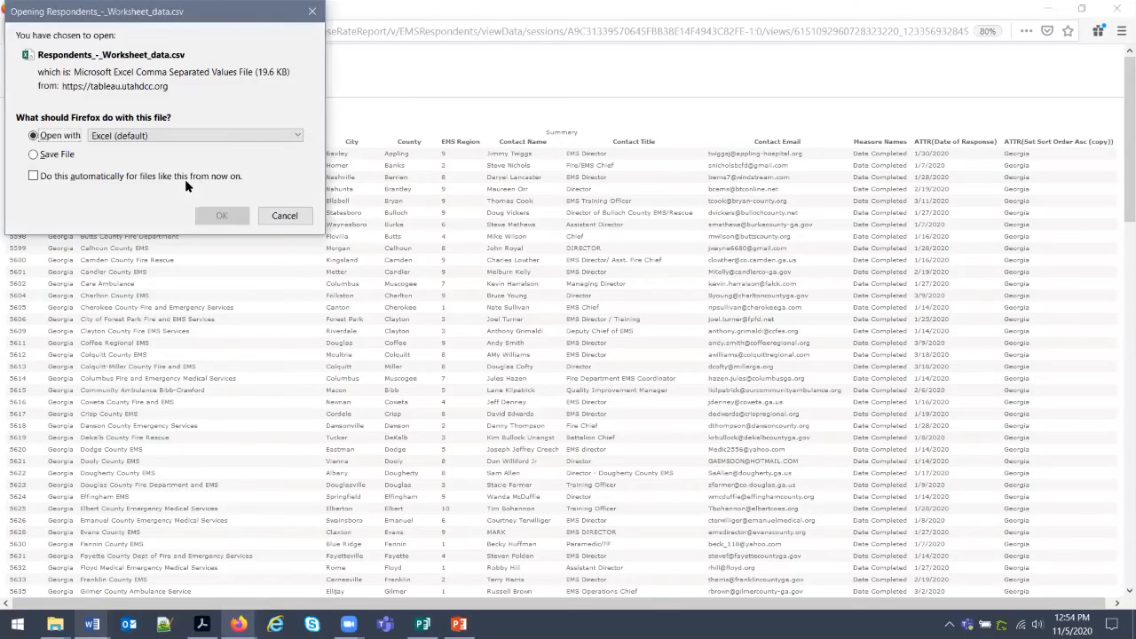
click(222, 220)
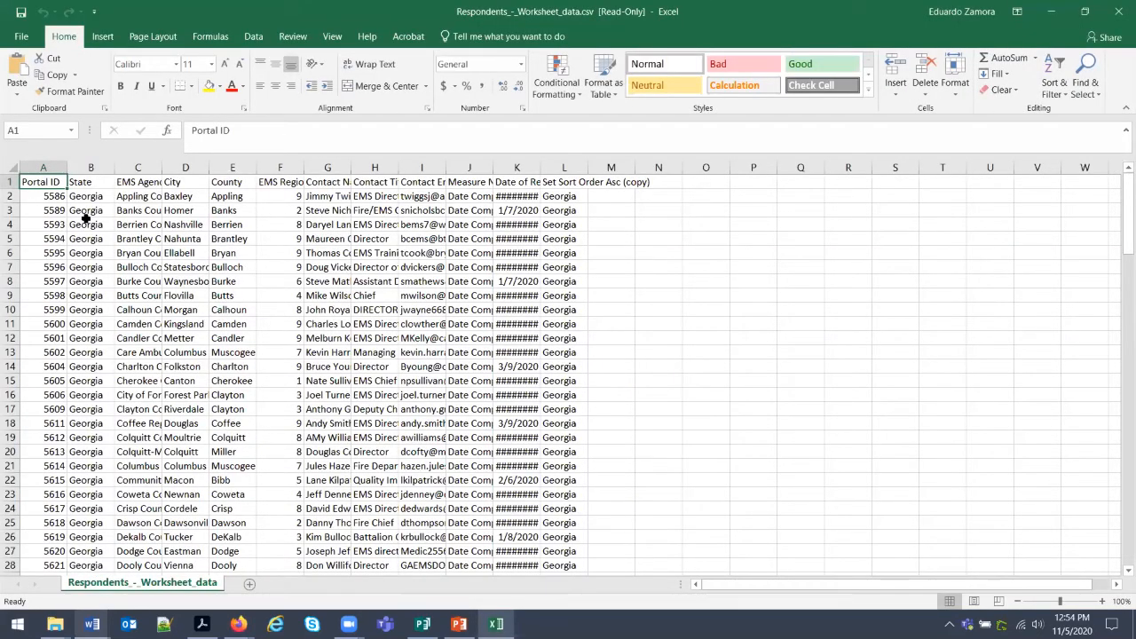
AutoFit all worksheet columns and turn on filters for the header row.
click(9, 163)
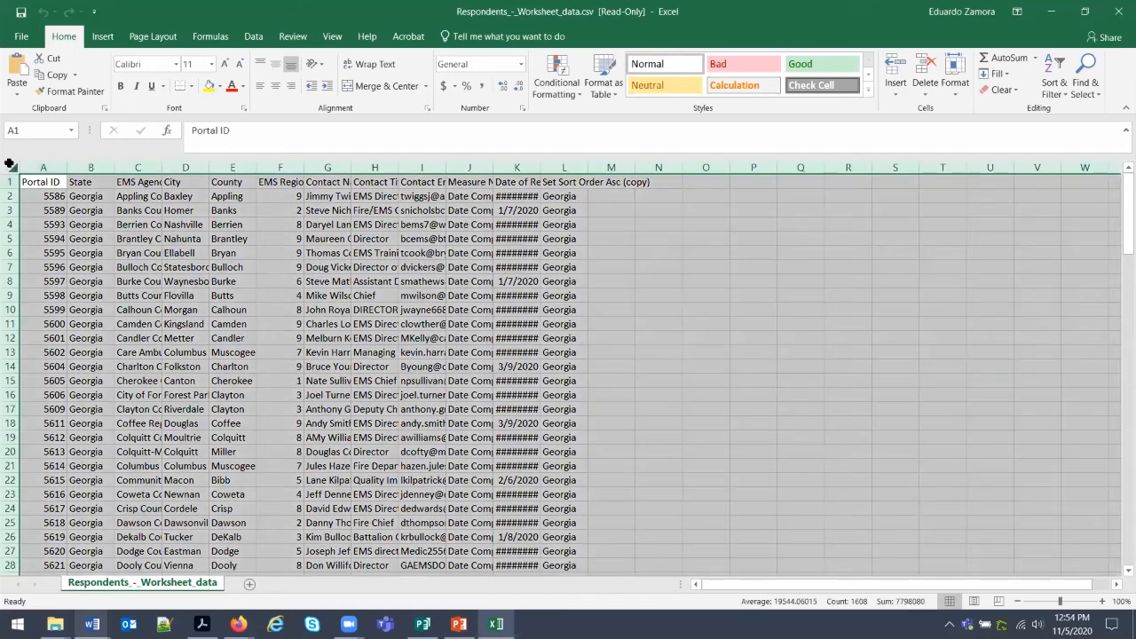
double_click(61, 166)
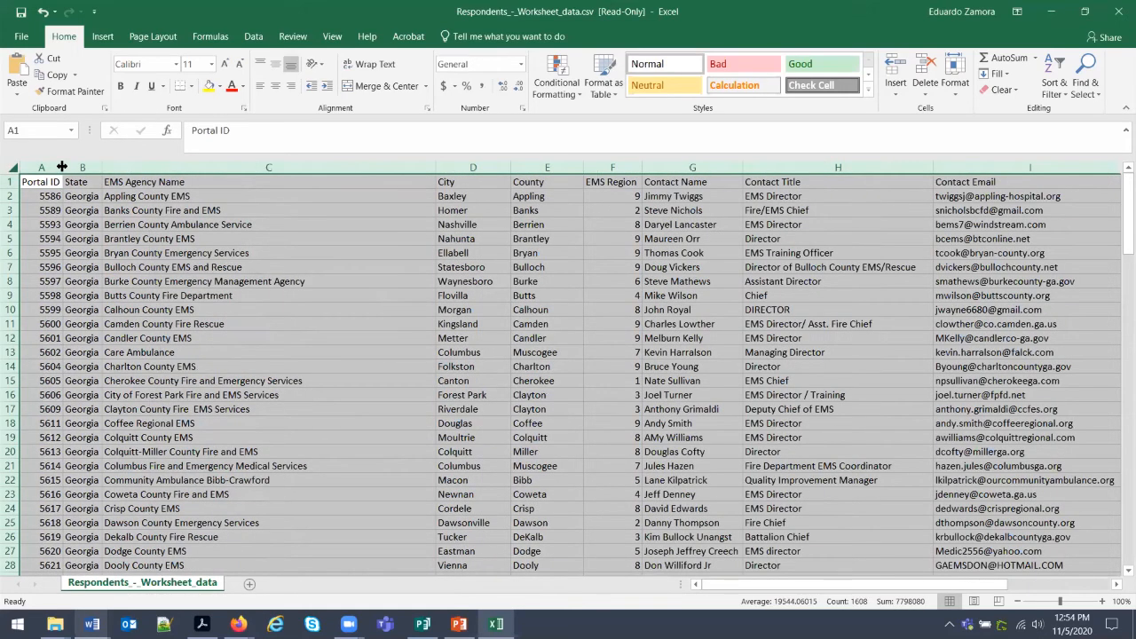
drag(913, 586, 1013, 583)
click(293, 36)
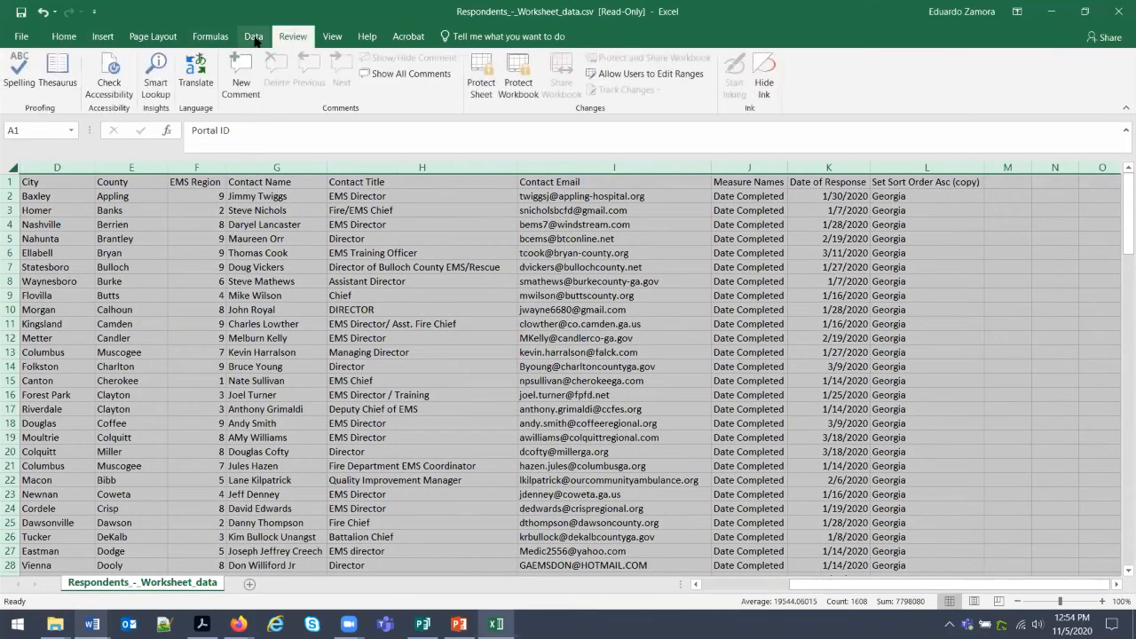
click(254, 36)
click(547, 266)
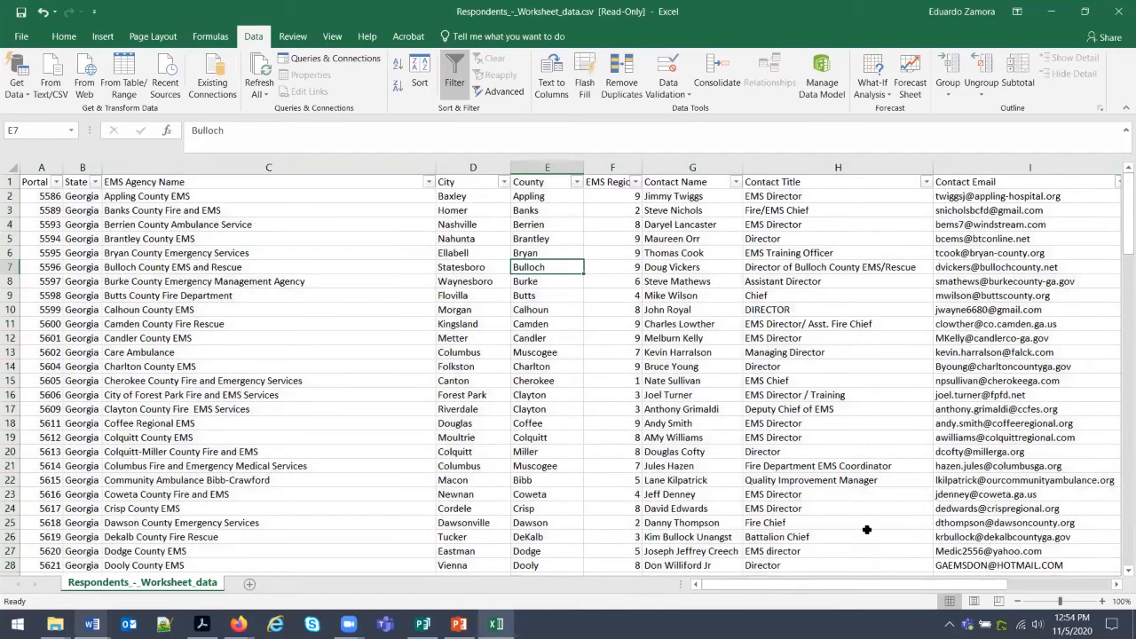
drag(979, 587, 983, 591)
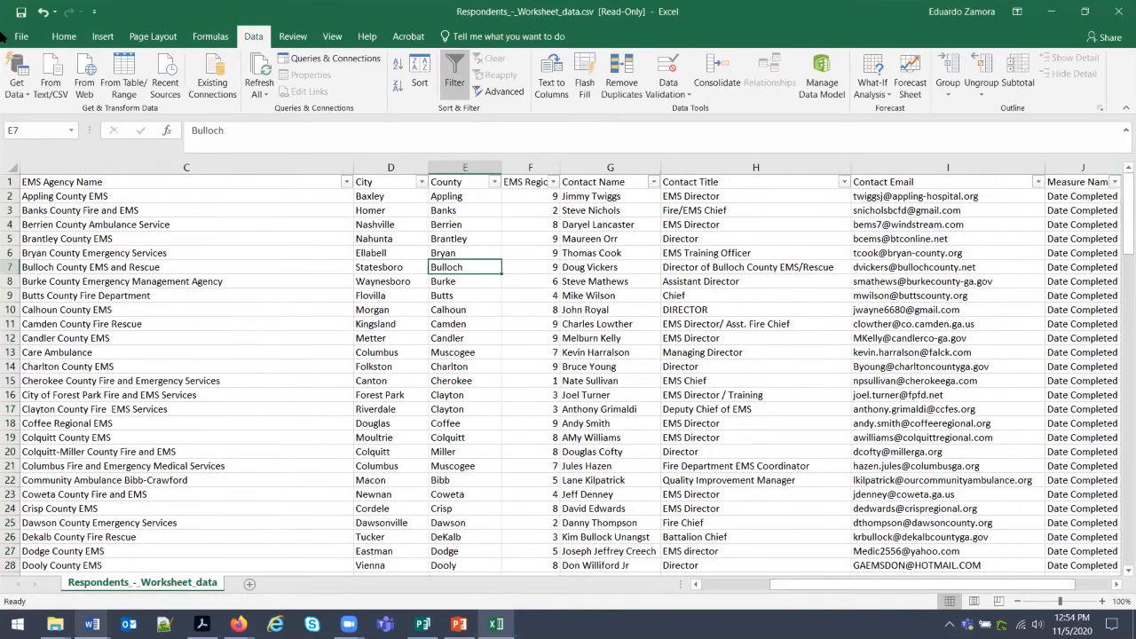
Save the data to the Desktop as an Excel Workbook named respondent list.xlsx.
click(21, 37)
click(30, 166)
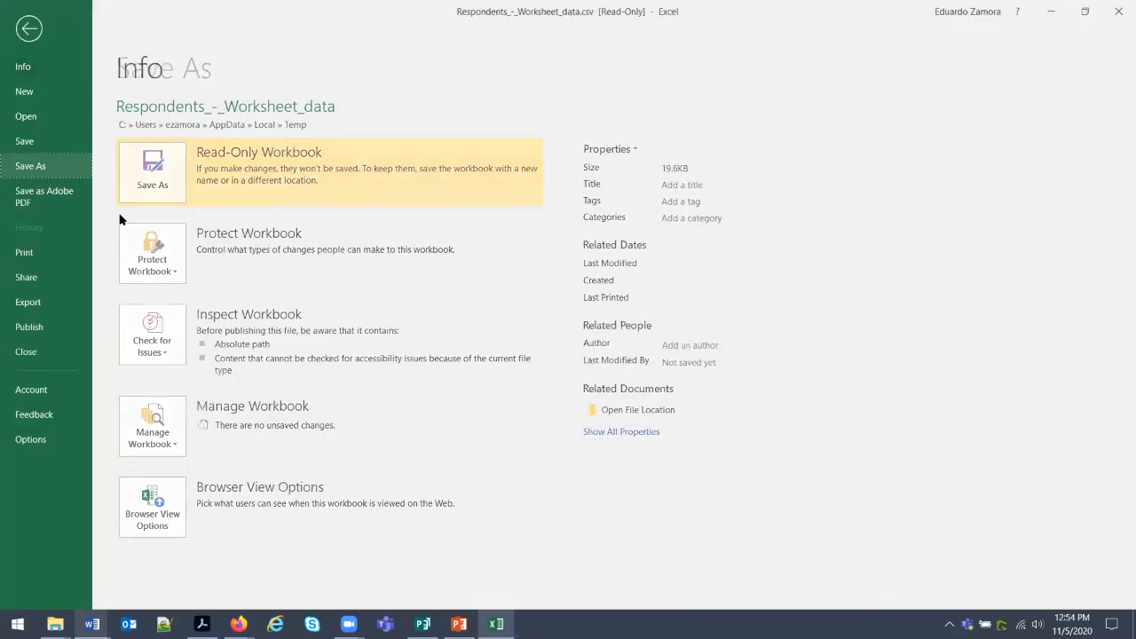
click(142, 228)
click(149, 254)
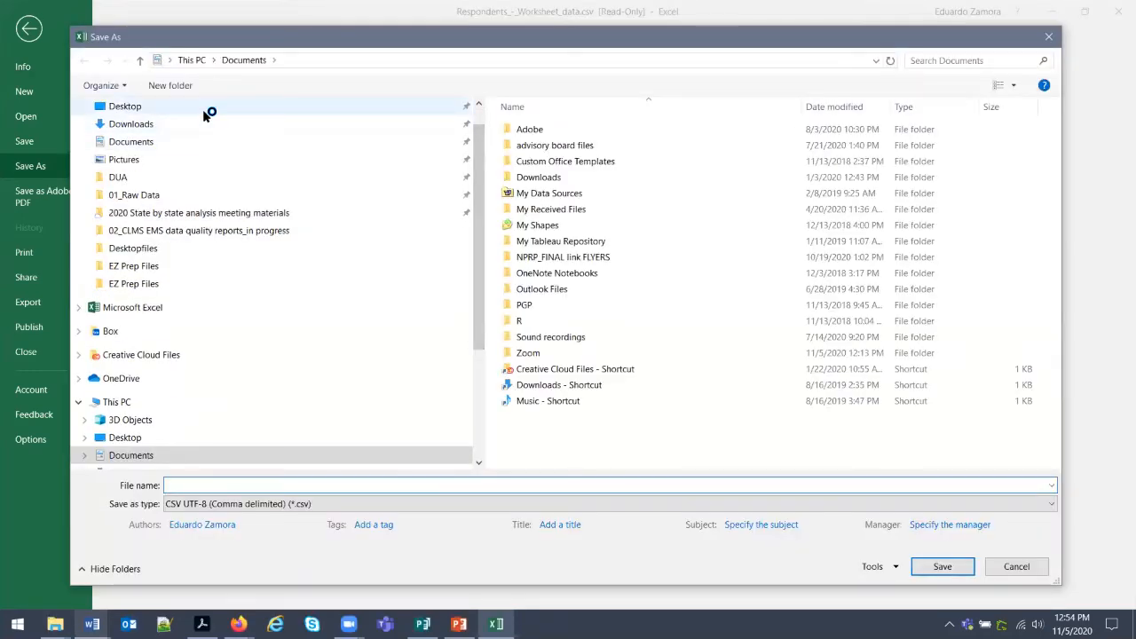
click(124, 106)
click(221, 484)
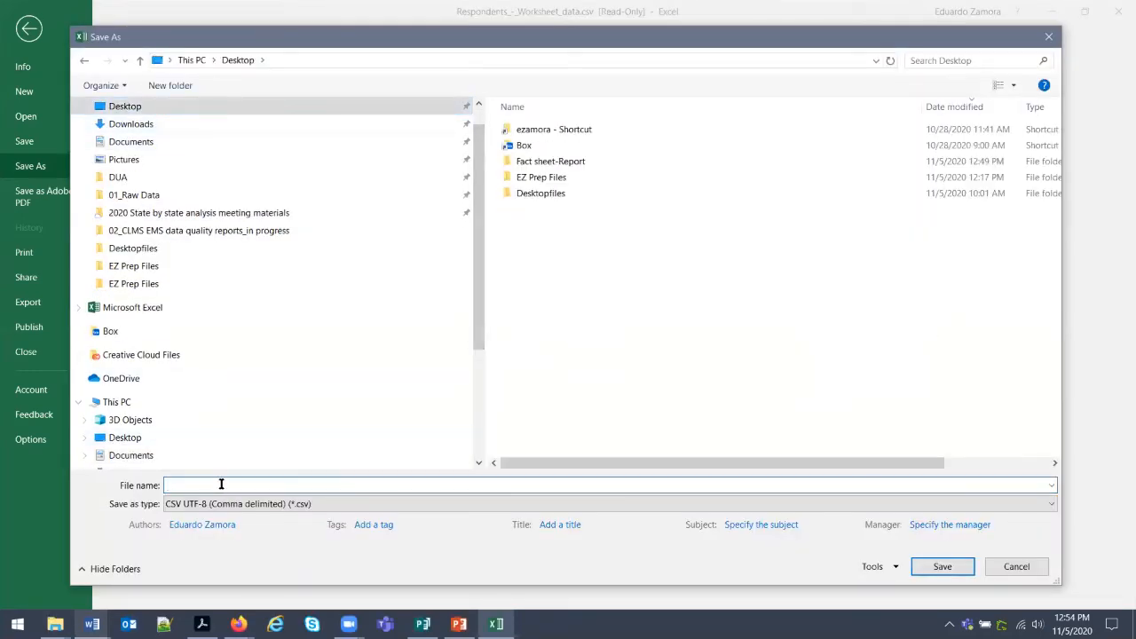
text(respod)
click(203, 503)
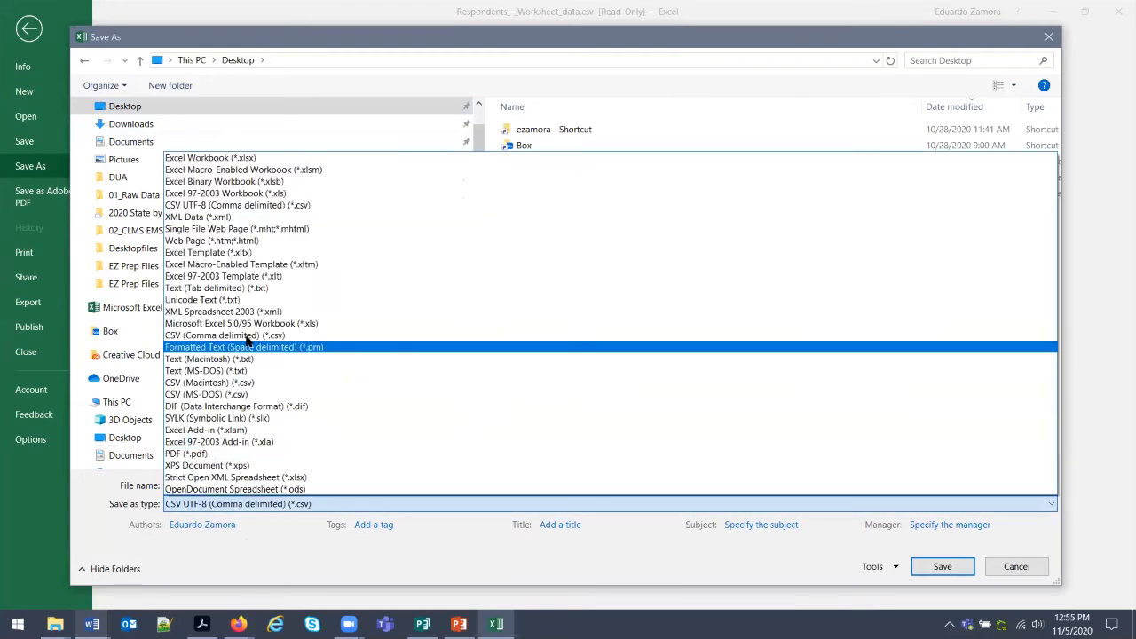
click(222, 157)
click(926, 585)
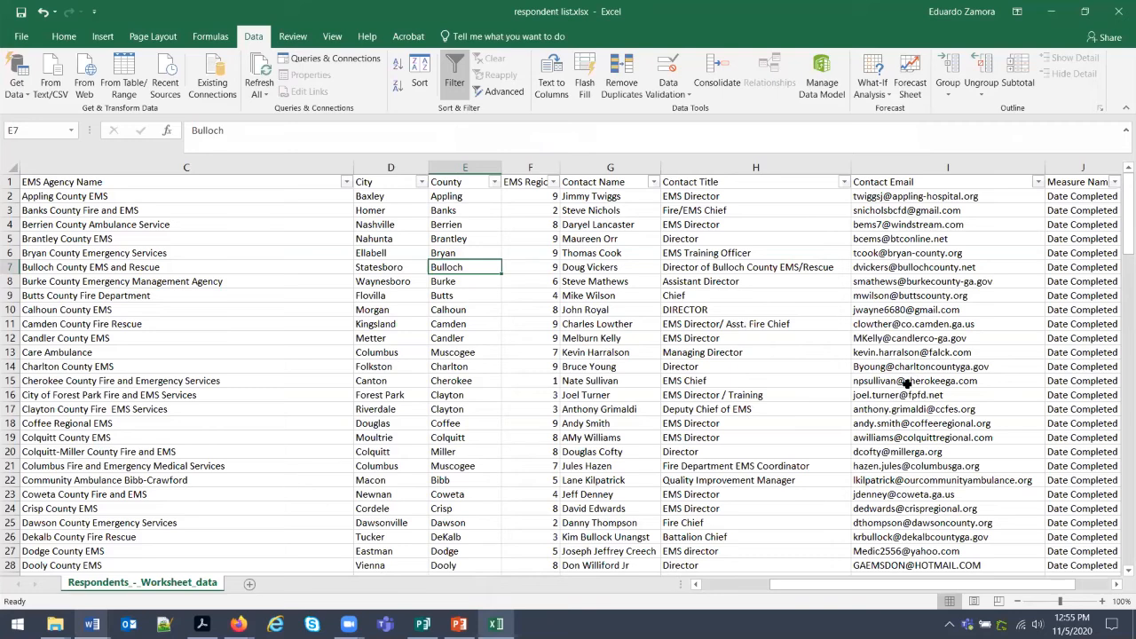
click(1051, 11)
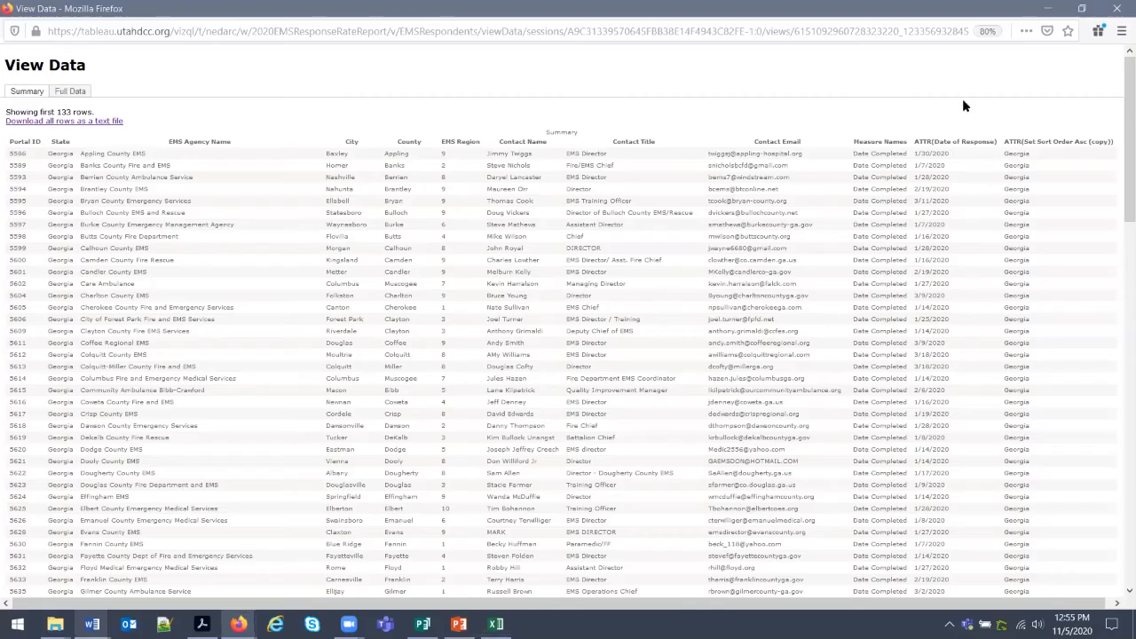
Close or minimize the Tableau, report PDF, Word and Fact sheet-Report folder windows.
click(1116, 8)
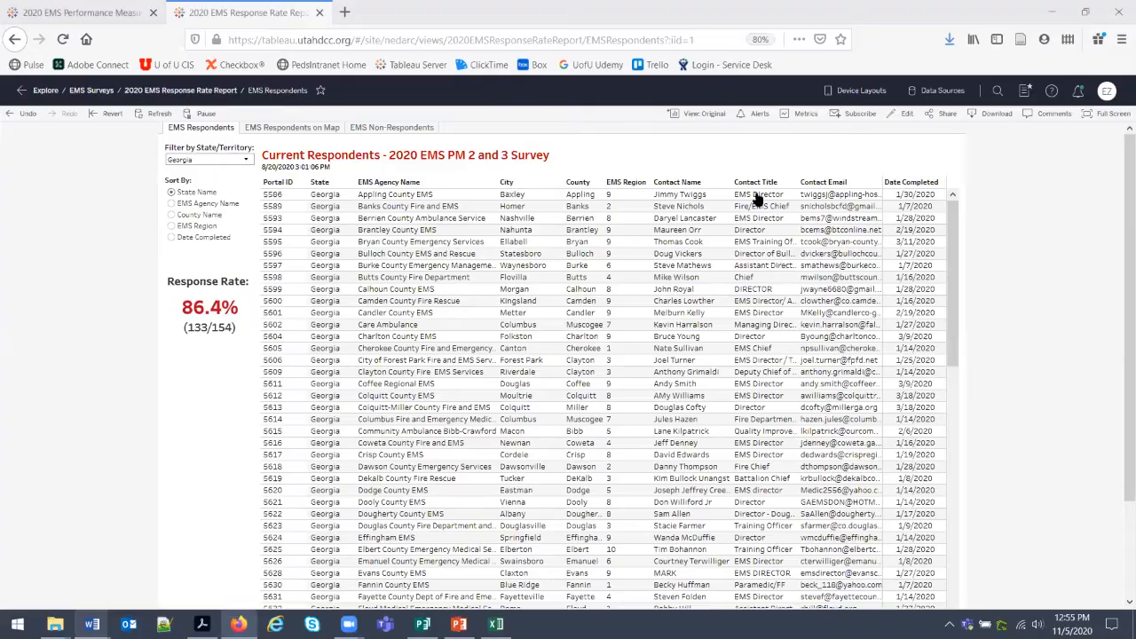
click(1051, 11)
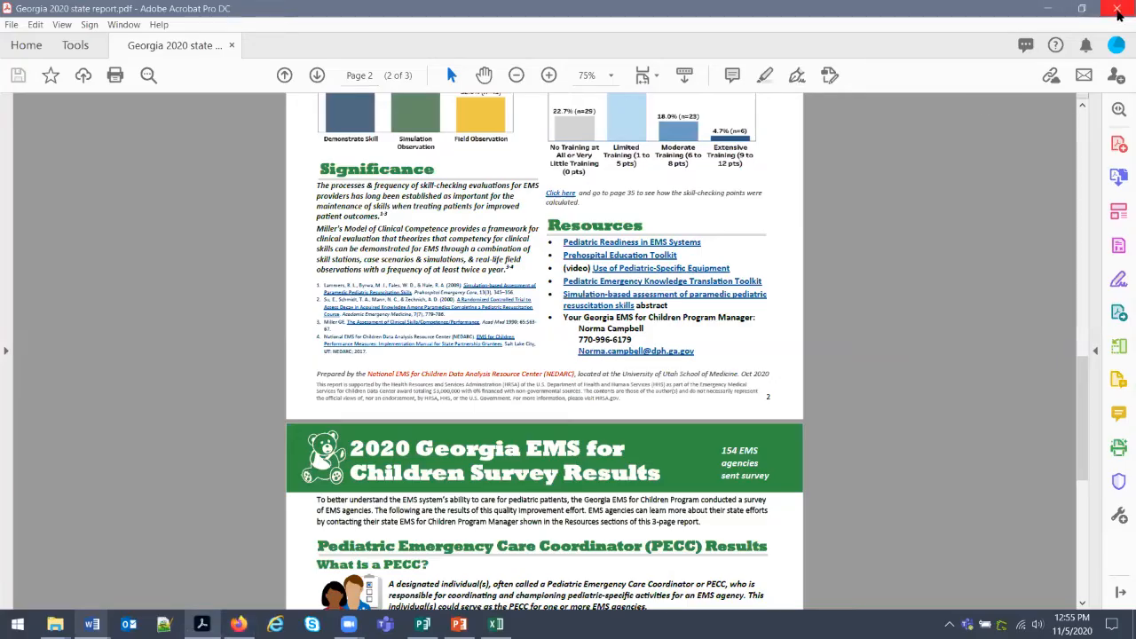
click(1118, 11)
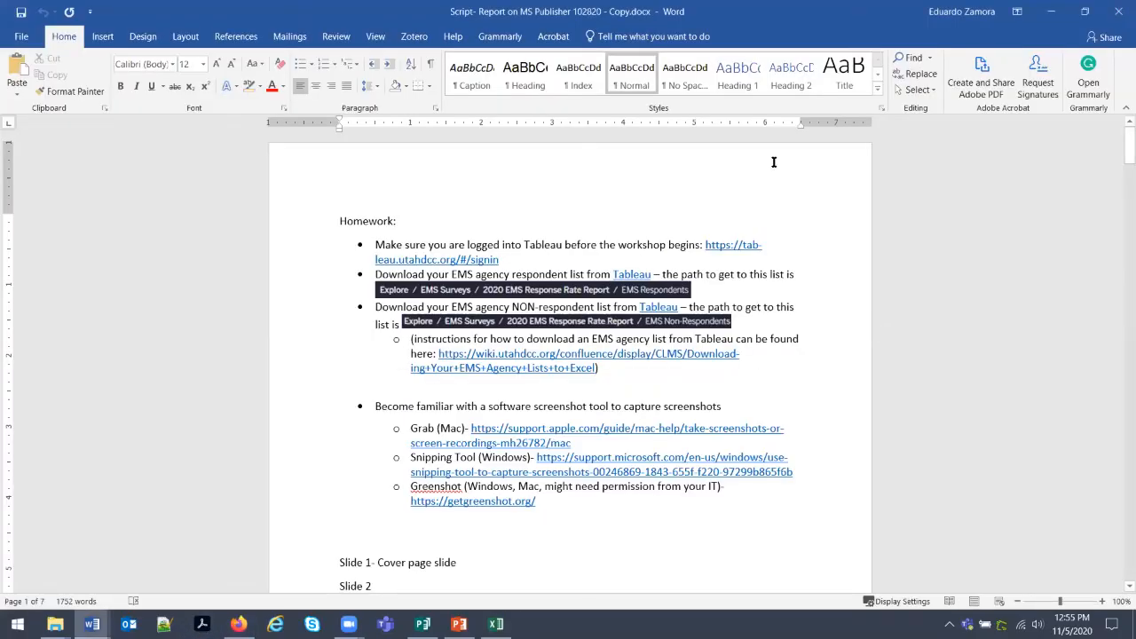
click(1050, 11)
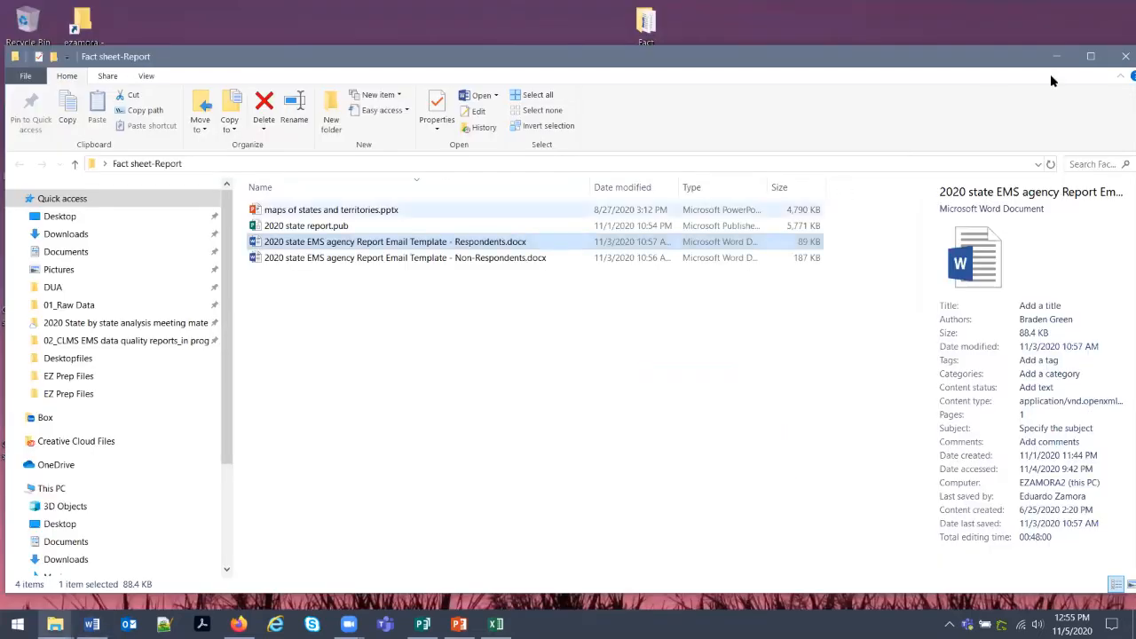
click(1121, 55)
Start Outlook with the NEDARC Support profile and bring the respondent list workbook back.
click(129, 624)
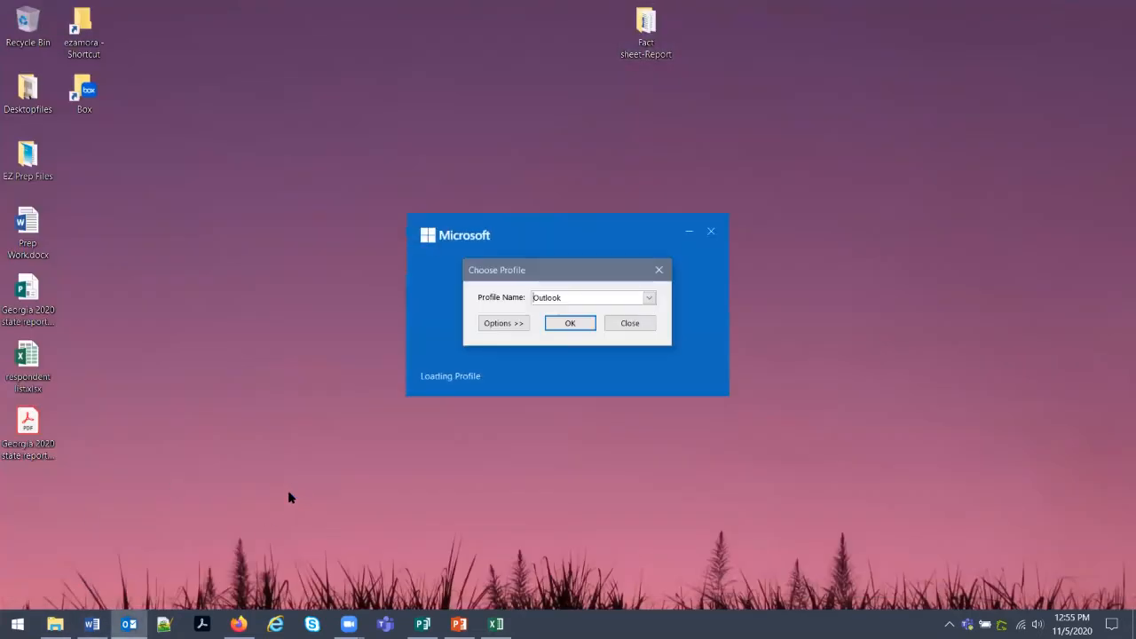
click(651, 298)
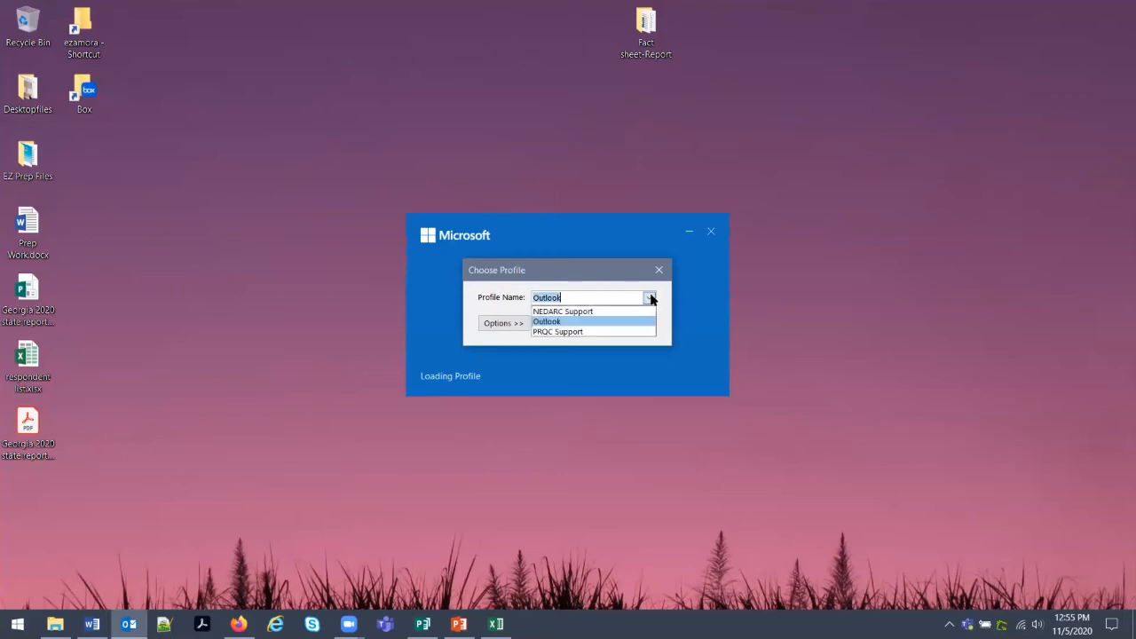
click(627, 312)
click(565, 325)
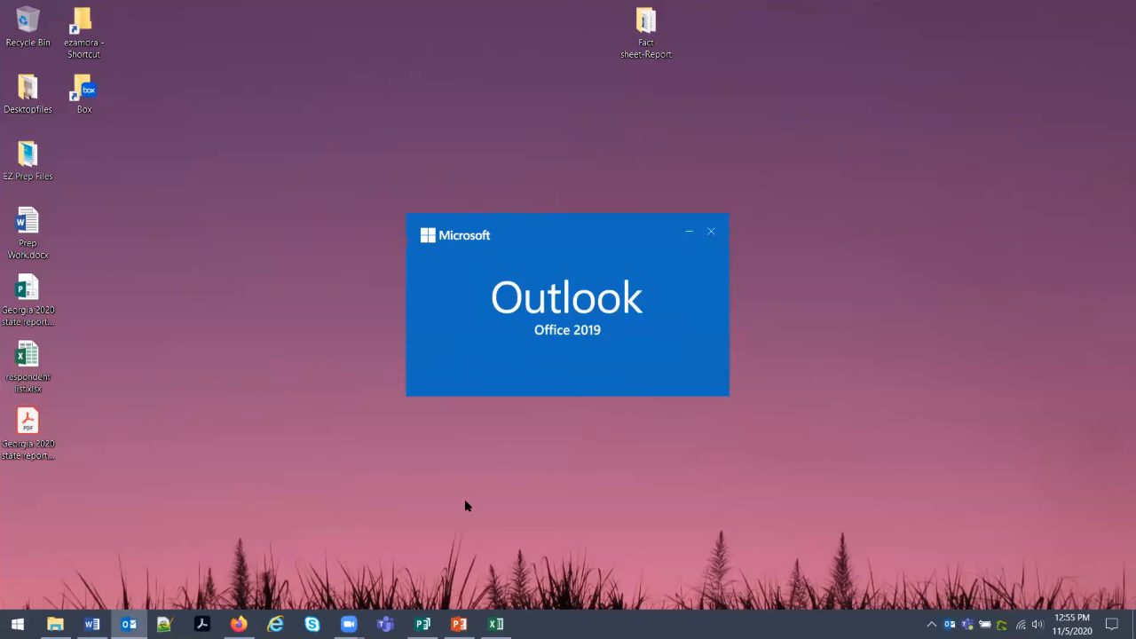
click(495, 624)
click(664, 369)
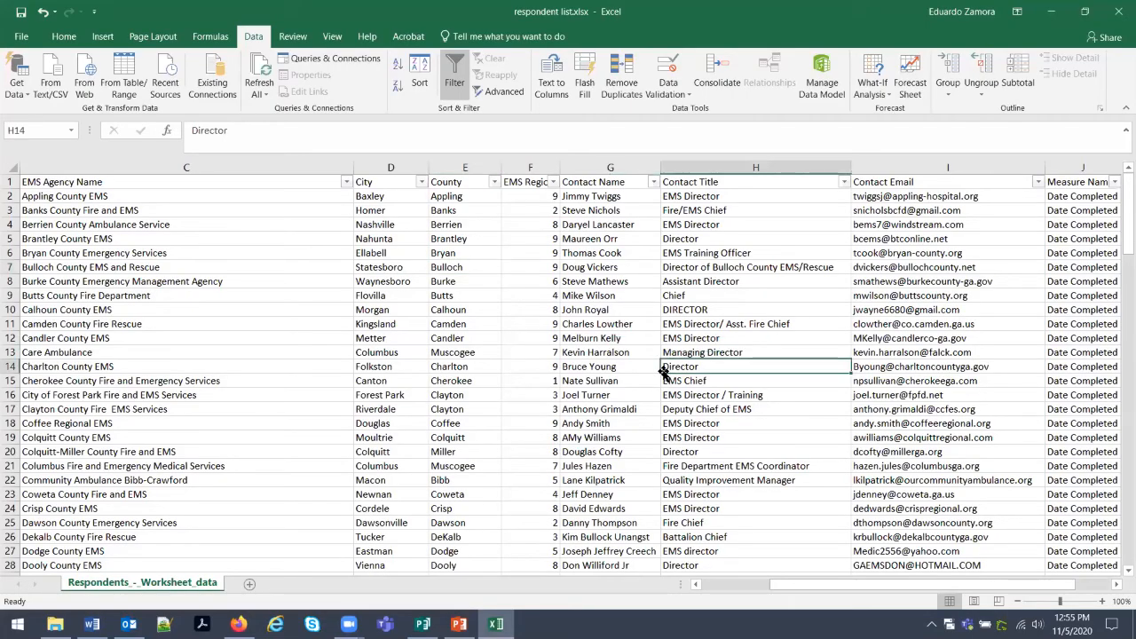
Select Contact Email cells I2 through I134 and copy all 133 addresses.
click(935, 194)
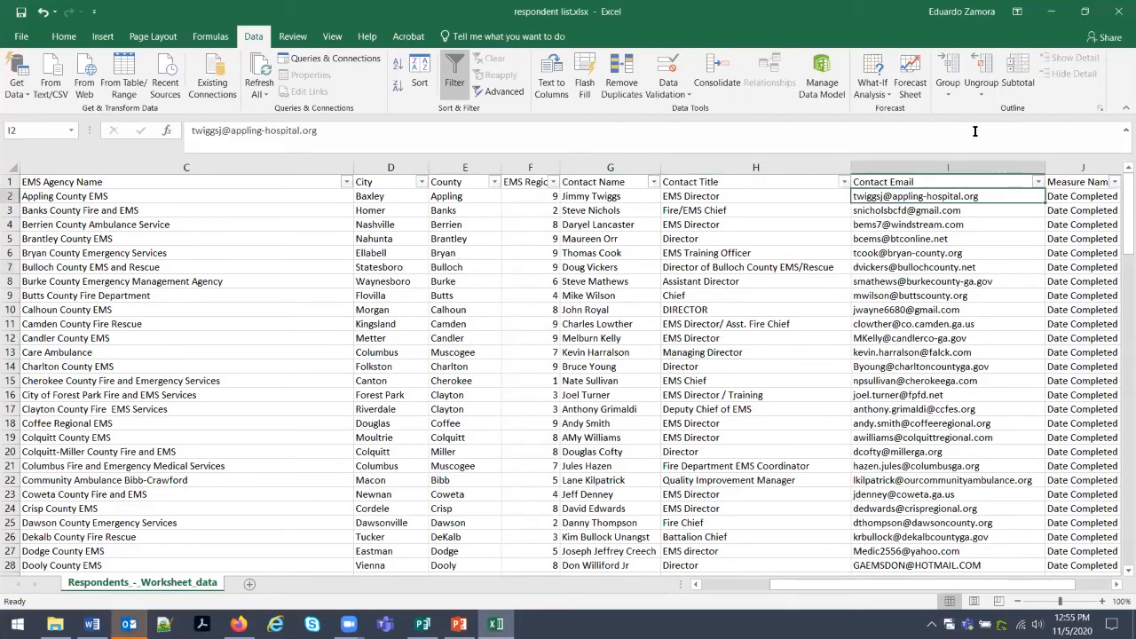
drag(927, 194, 917, 338)
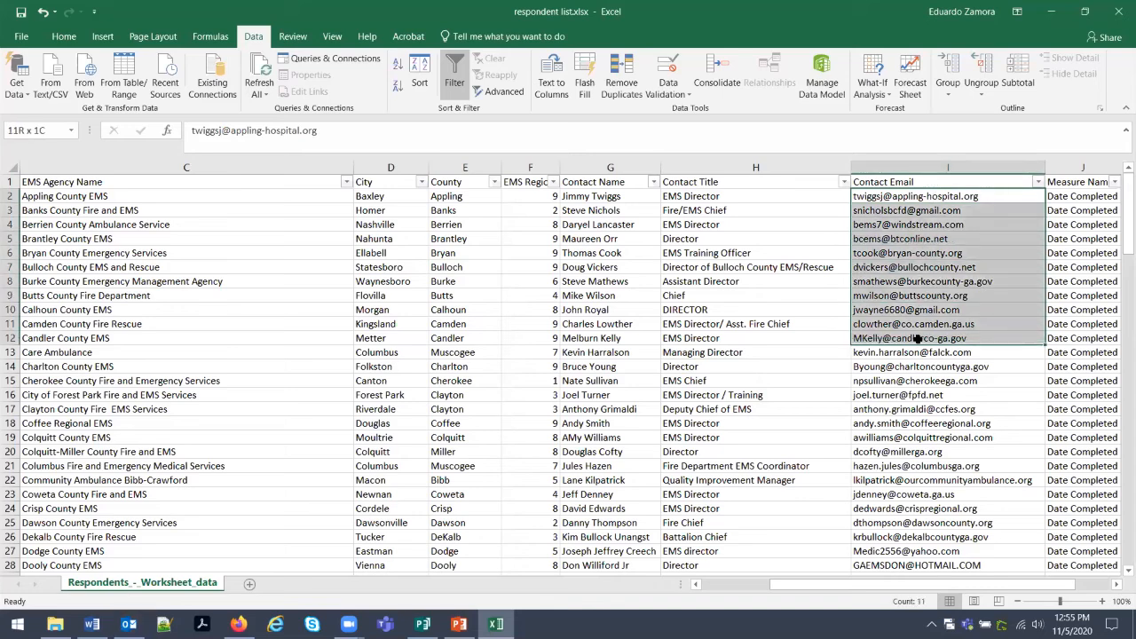
click(918, 381)
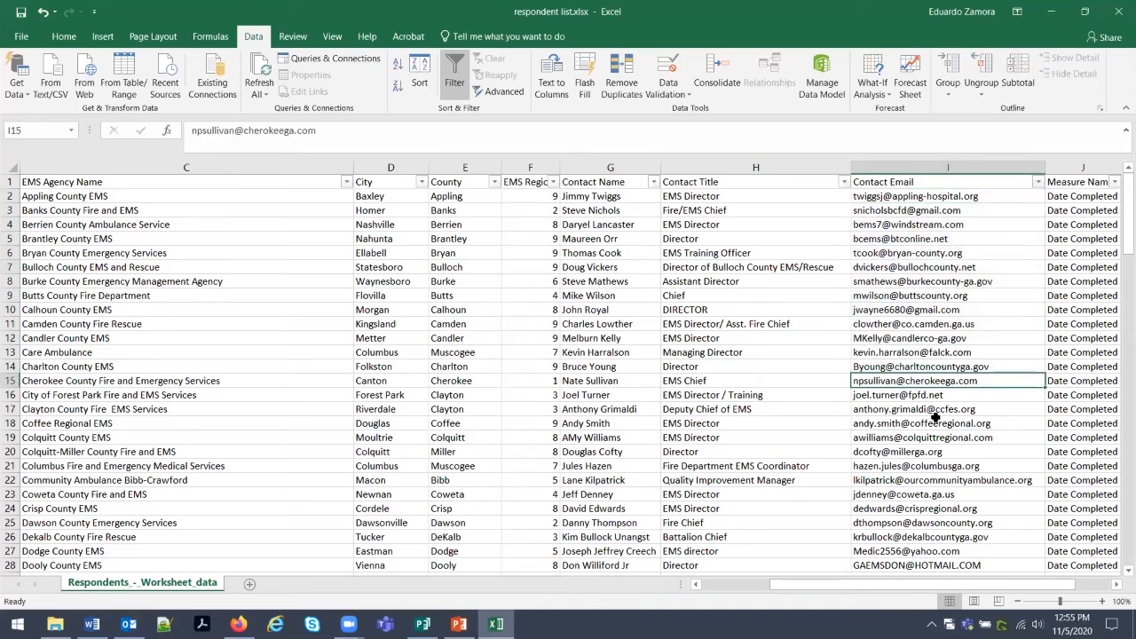
drag(918, 197, 918, 494)
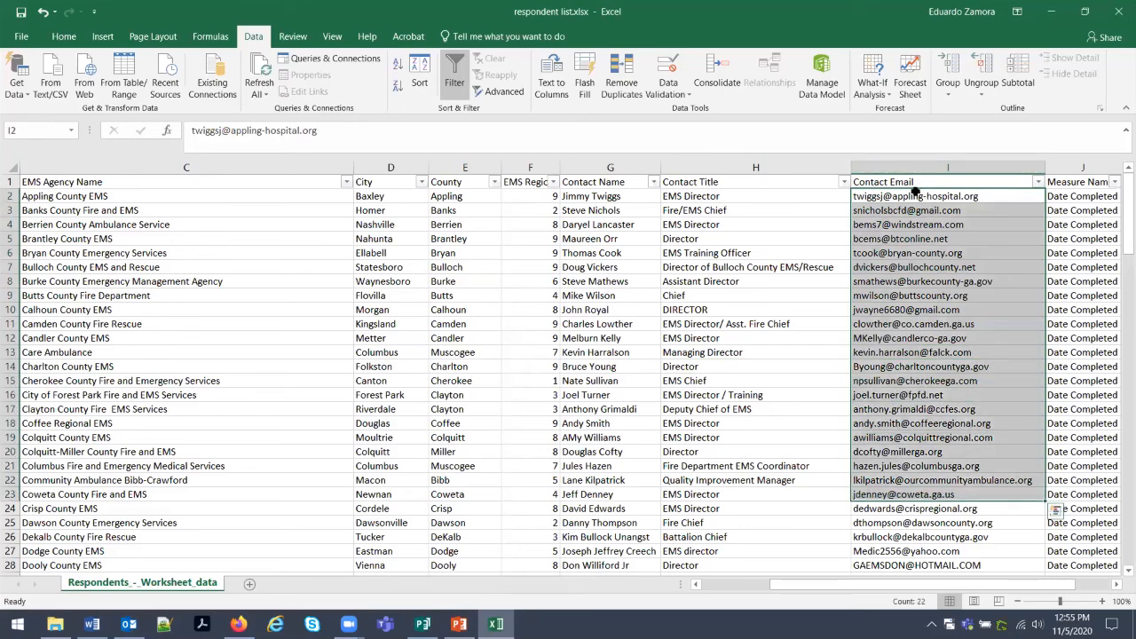
click(916, 196)
drag(916, 196, 915, 537)
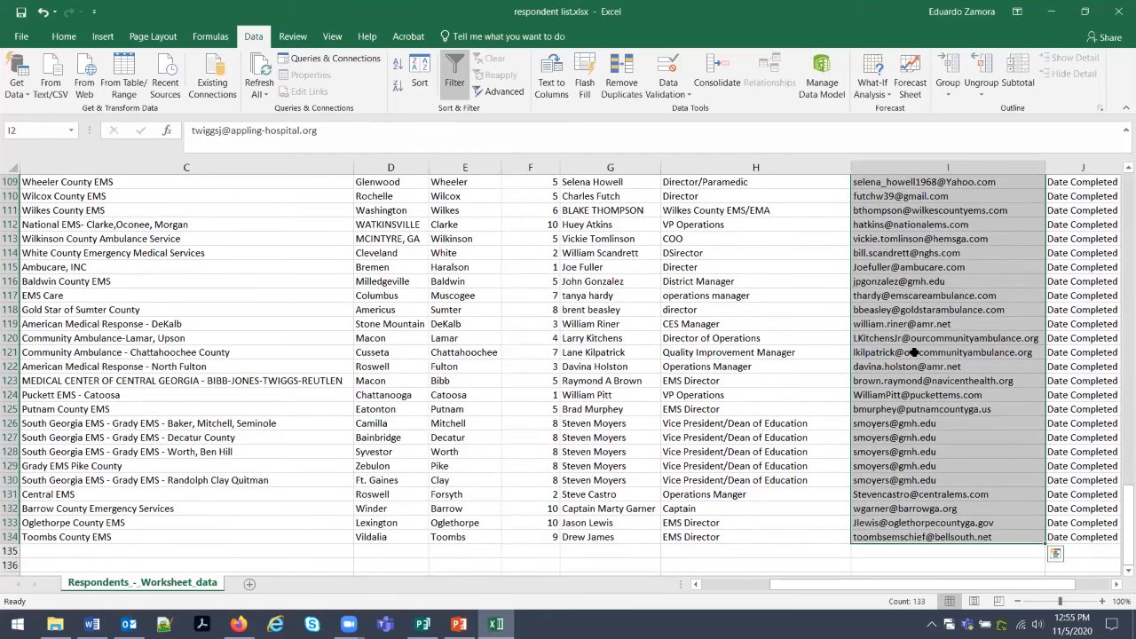
right_click(917, 357)
click(975, 50)
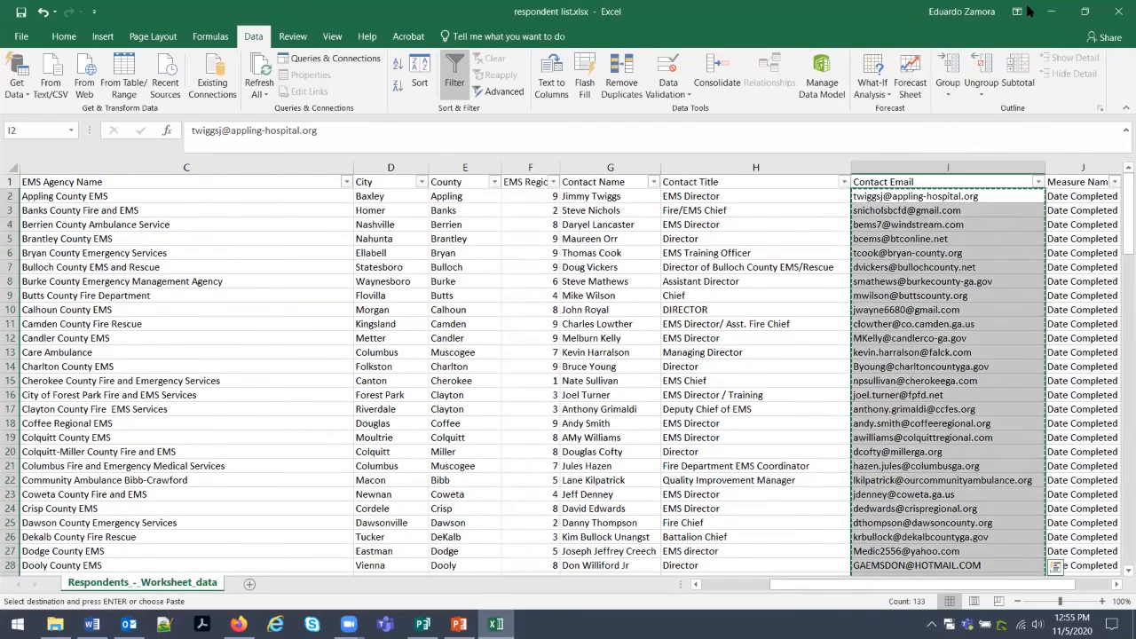
click(1052, 10)
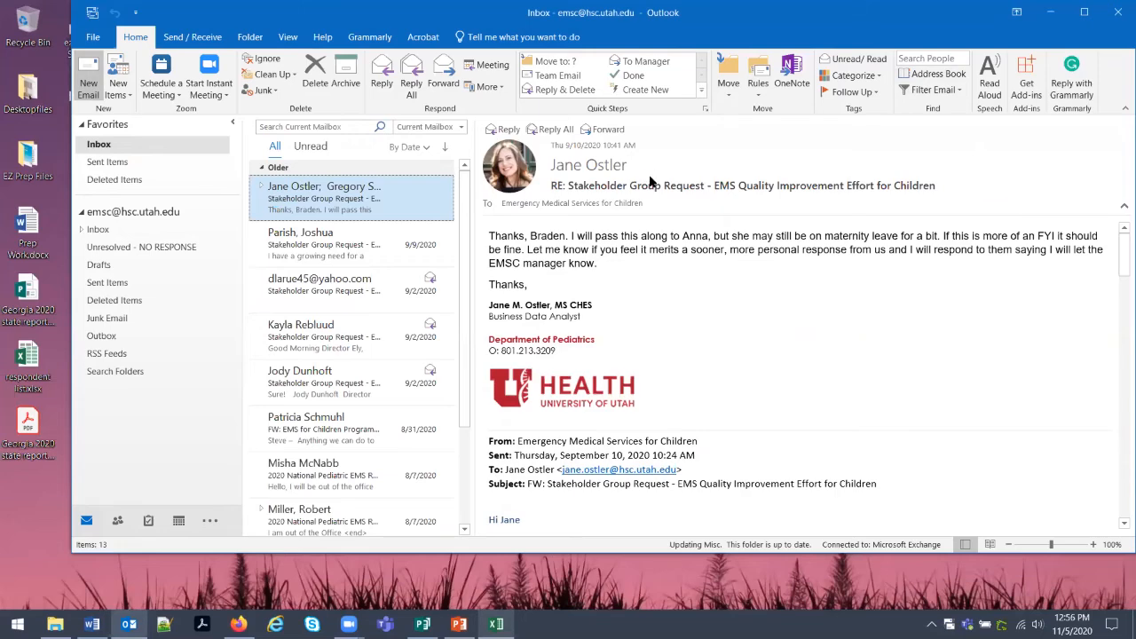
Start a maximized new Outlook message and paste the respondent address list into Bcc.
key(ctrl+n)
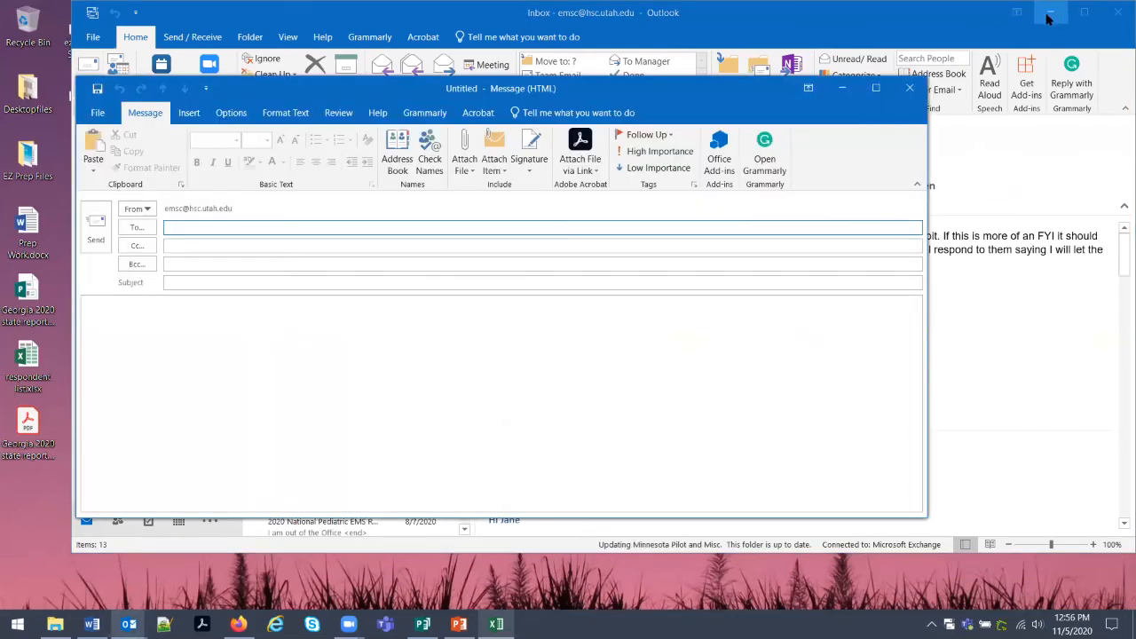
click(876, 88)
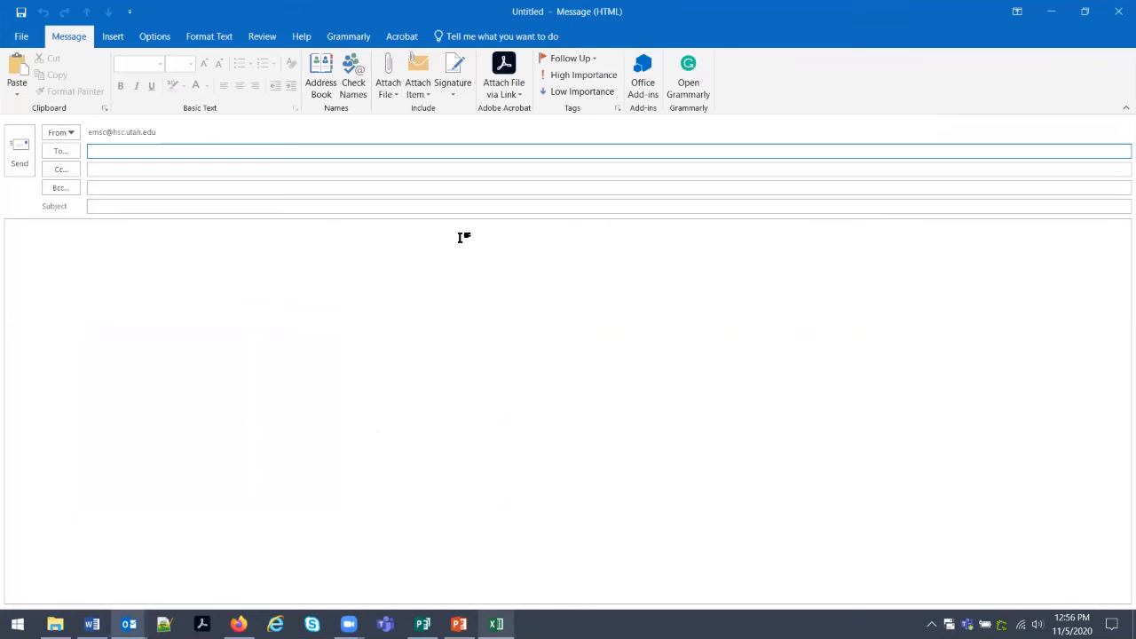
click(154, 39)
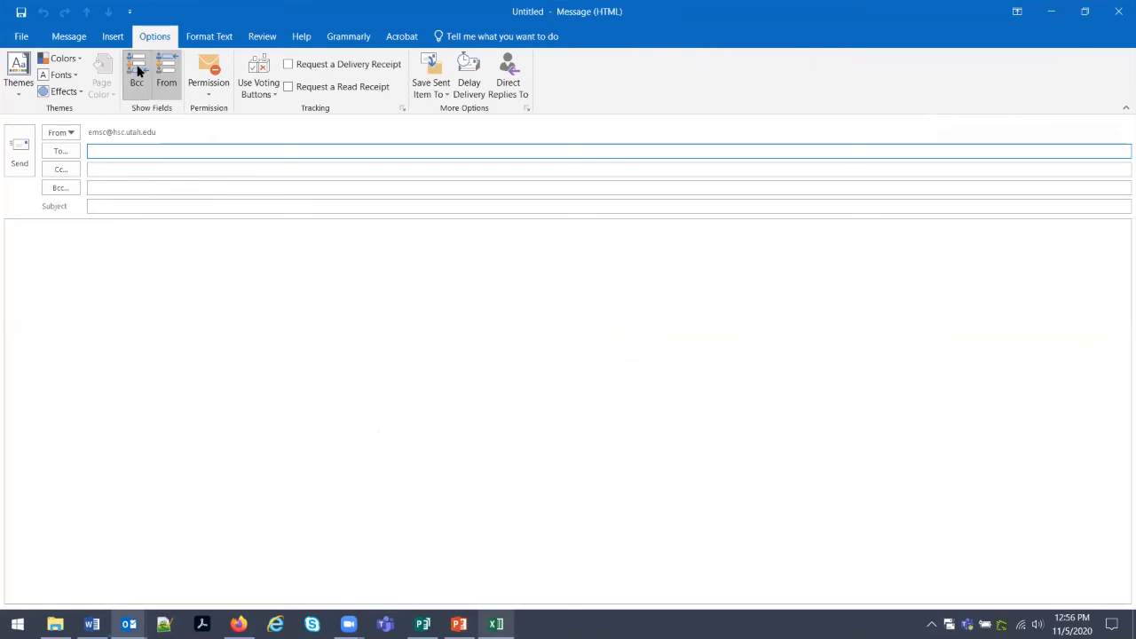
right_click(116, 189)
click(132, 228)
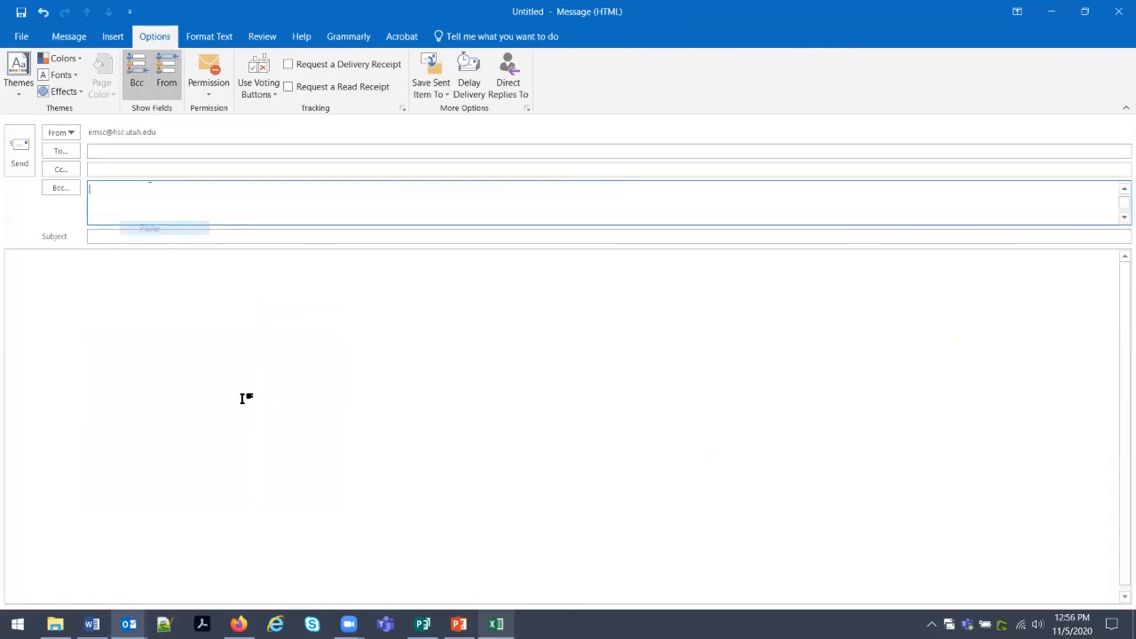
Address the message To the organization's own e-mail address.
drag(1120, 208, 1115, 165)
click(187, 153)
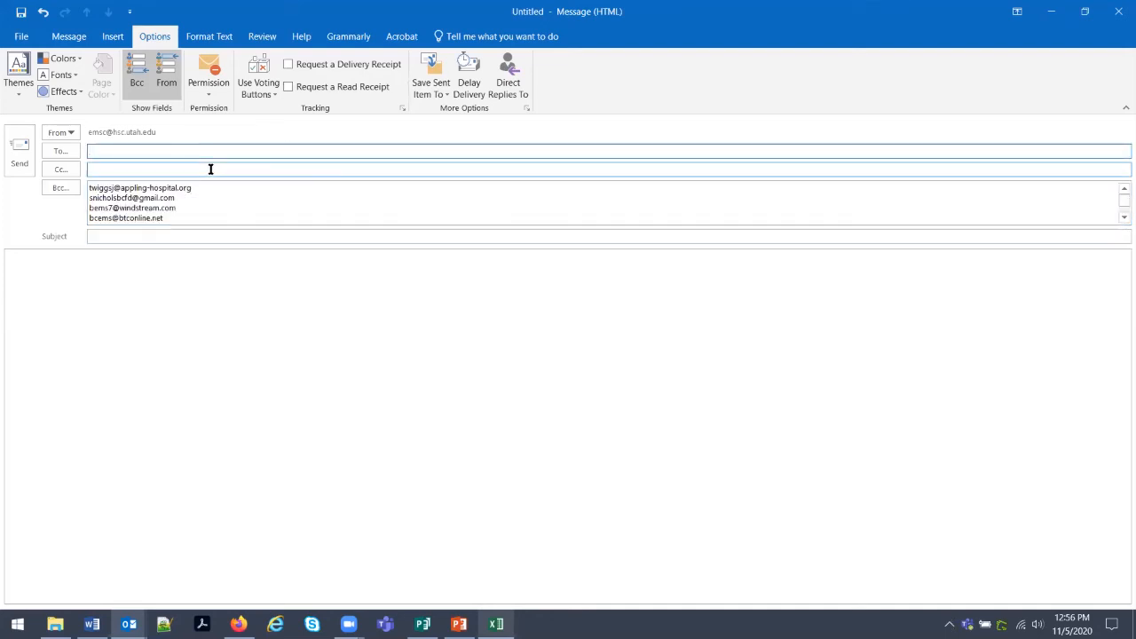
click(138, 152)
click(155, 253)
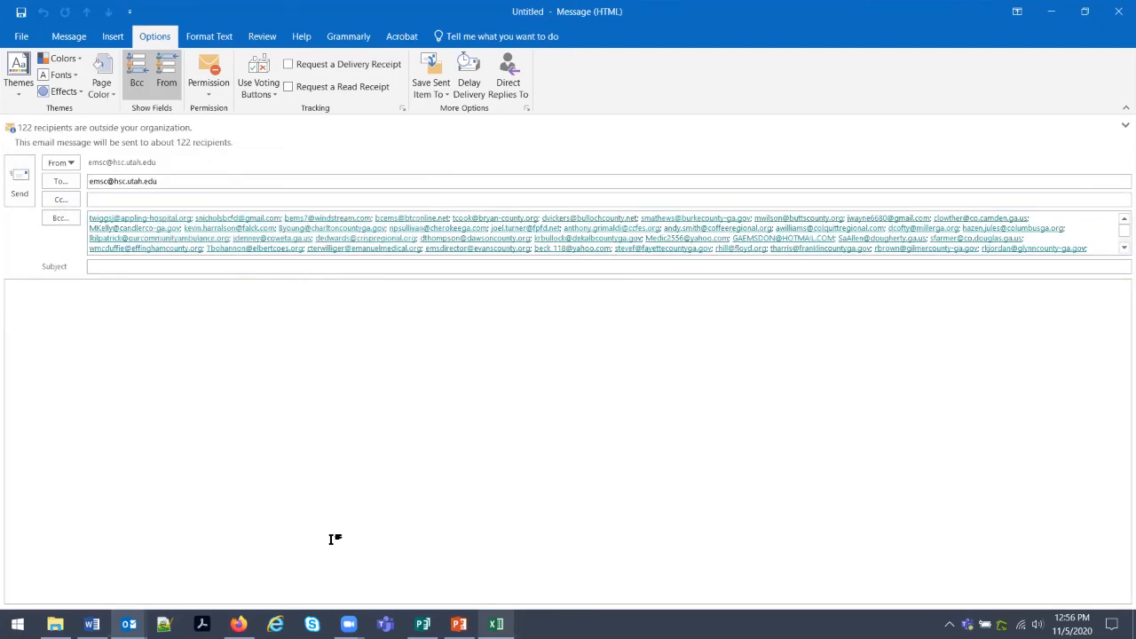
click(91, 624)
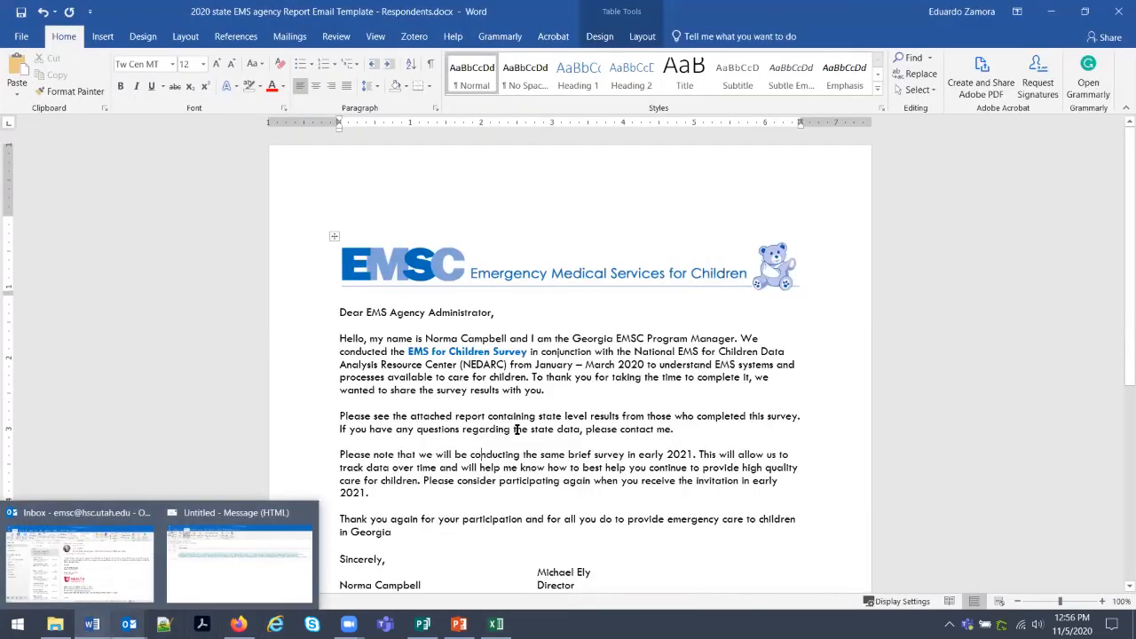
Copy the entire Respondents letter from Word and paste it into the Outlook message body.
scroll(519, 426, down, 3)
scroll(531, 391, down, 3)
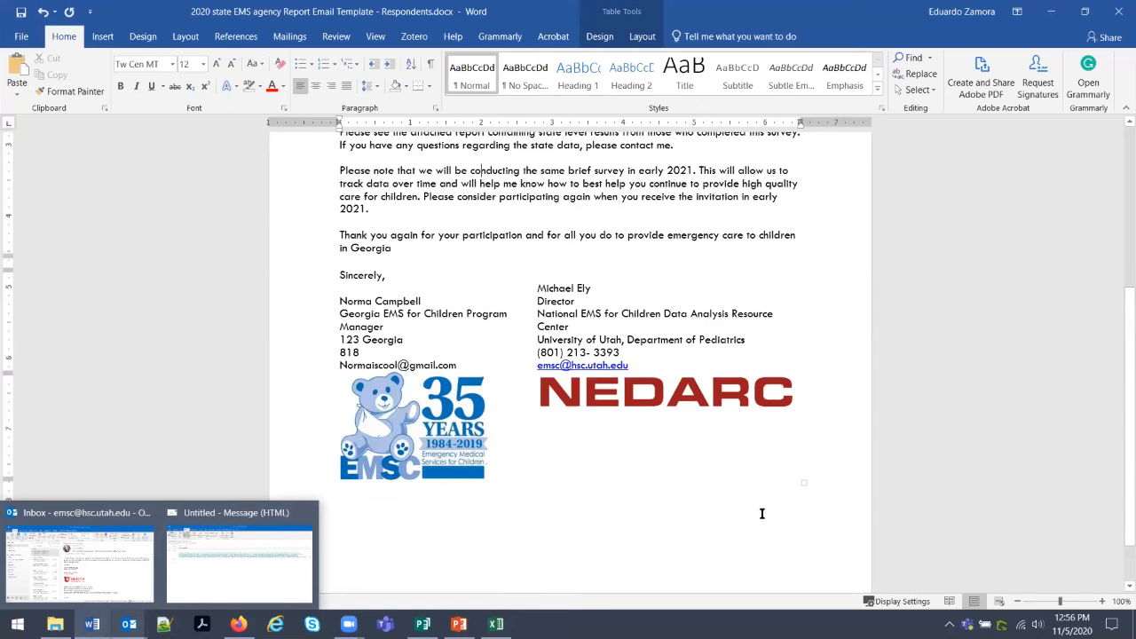
key(ctrl+a)
scroll(484, 162, up, 7)
scroll(266, 266, down, 3)
scroll(413, 358, down, 3)
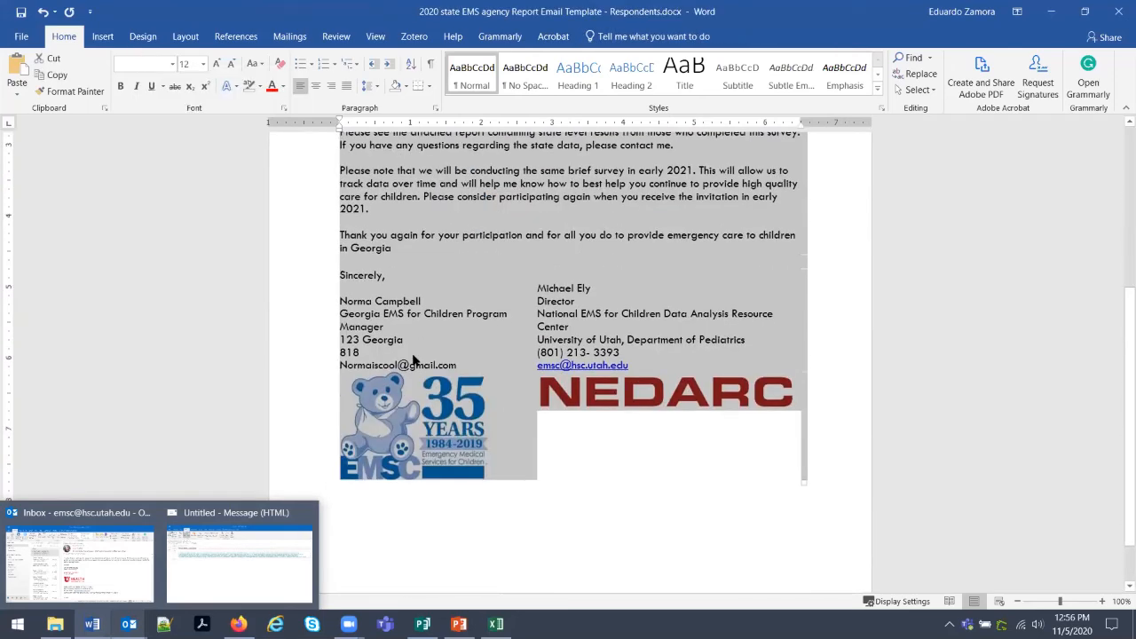
click(1051, 13)
key(ctrl+v)
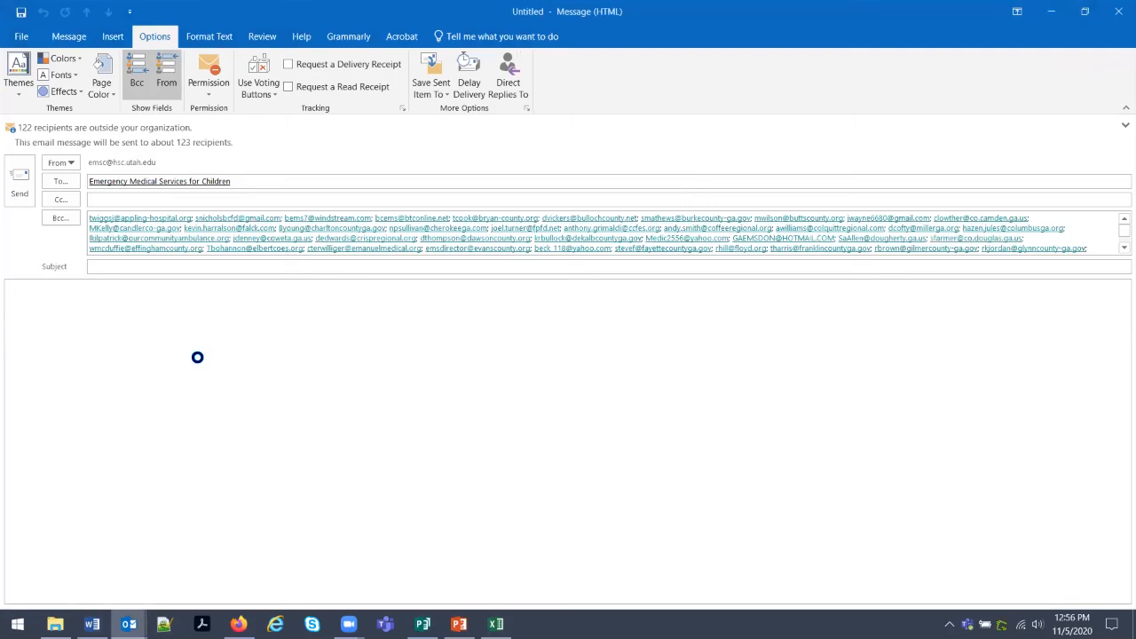
scroll(228, 383, up, 5)
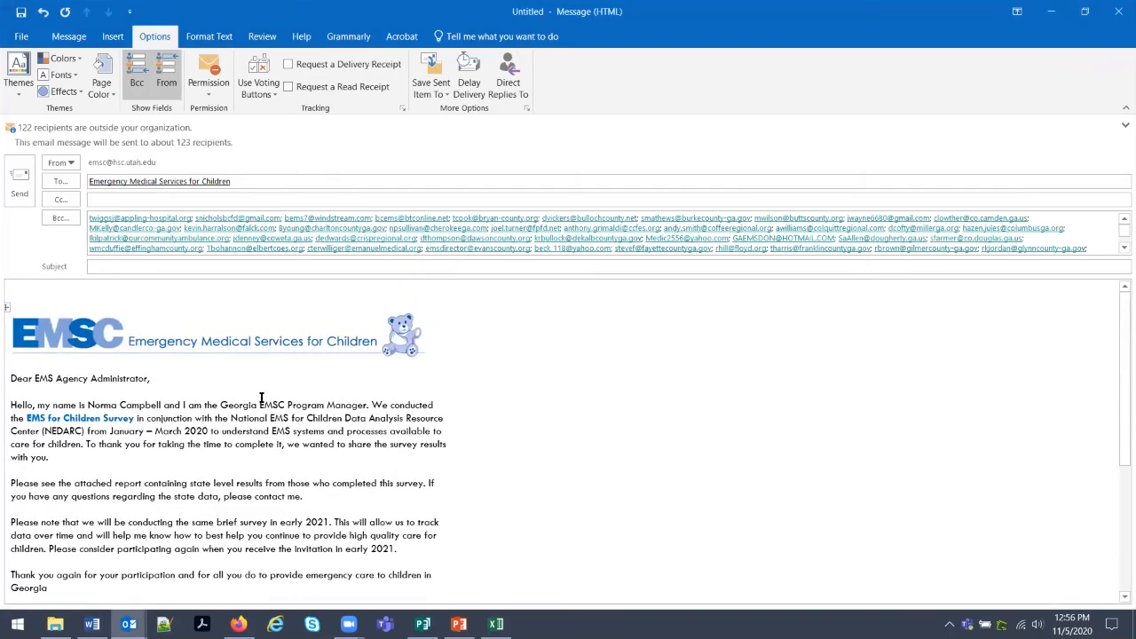
scroll(261, 399, down, 5)
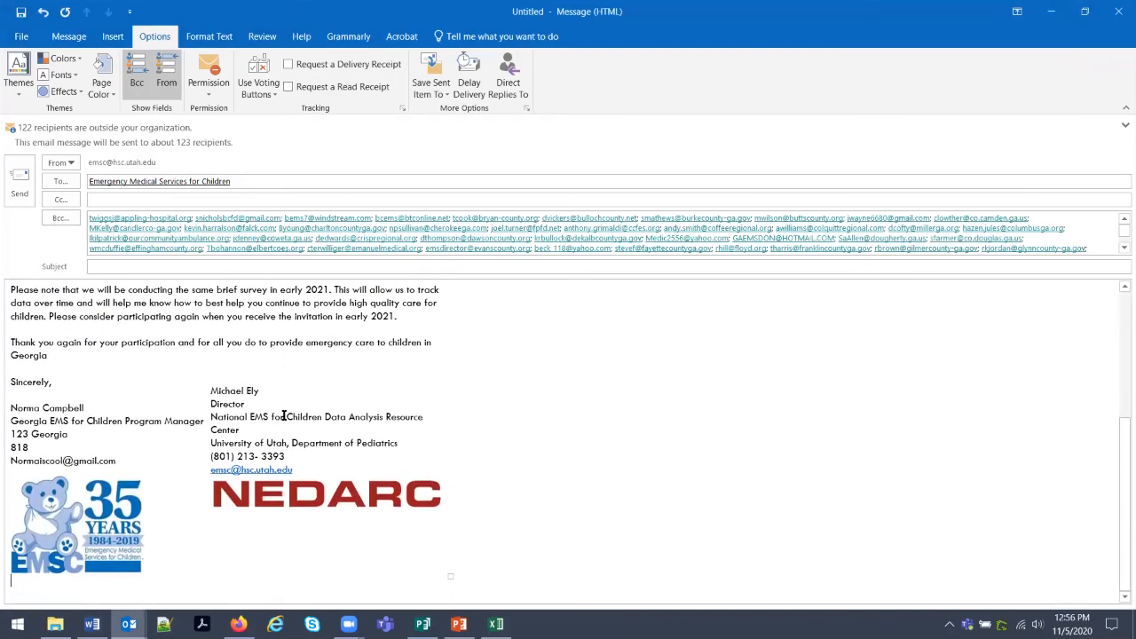
scroll(284, 417, up, 5)
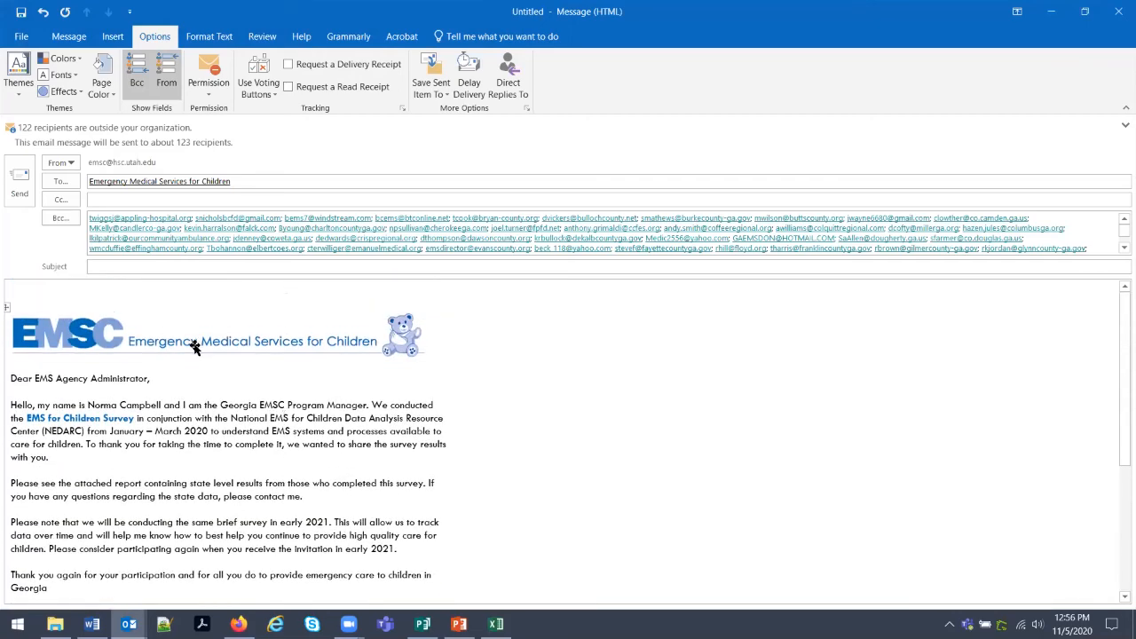
click(179, 268)
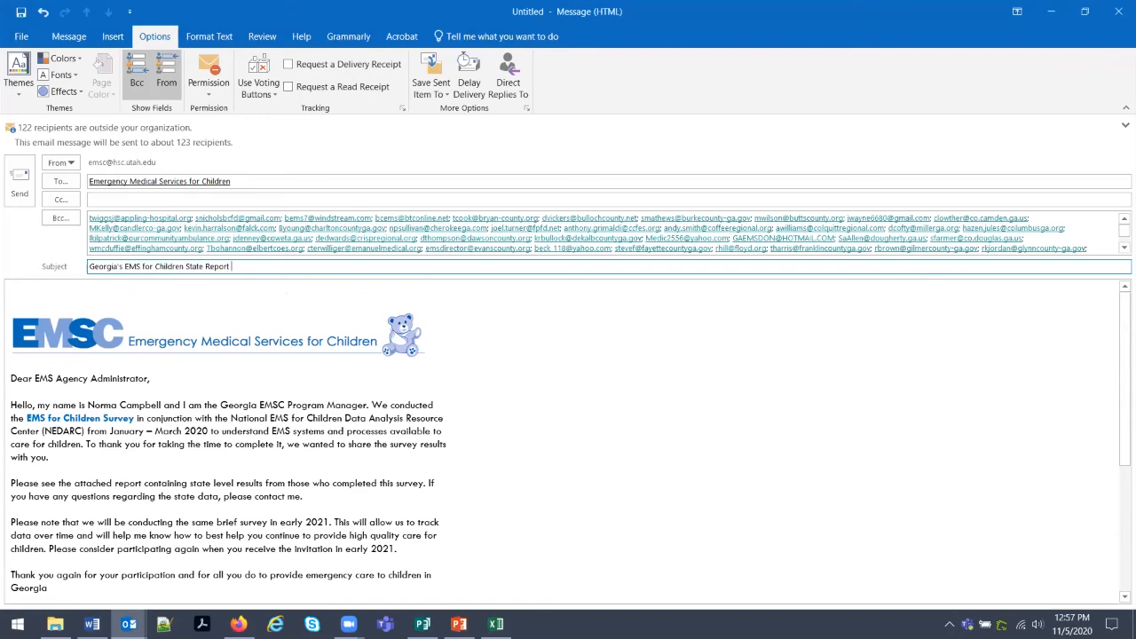
Attach Georgia 2020 state report.pdf from the Desktop to the email.
click(55, 624)
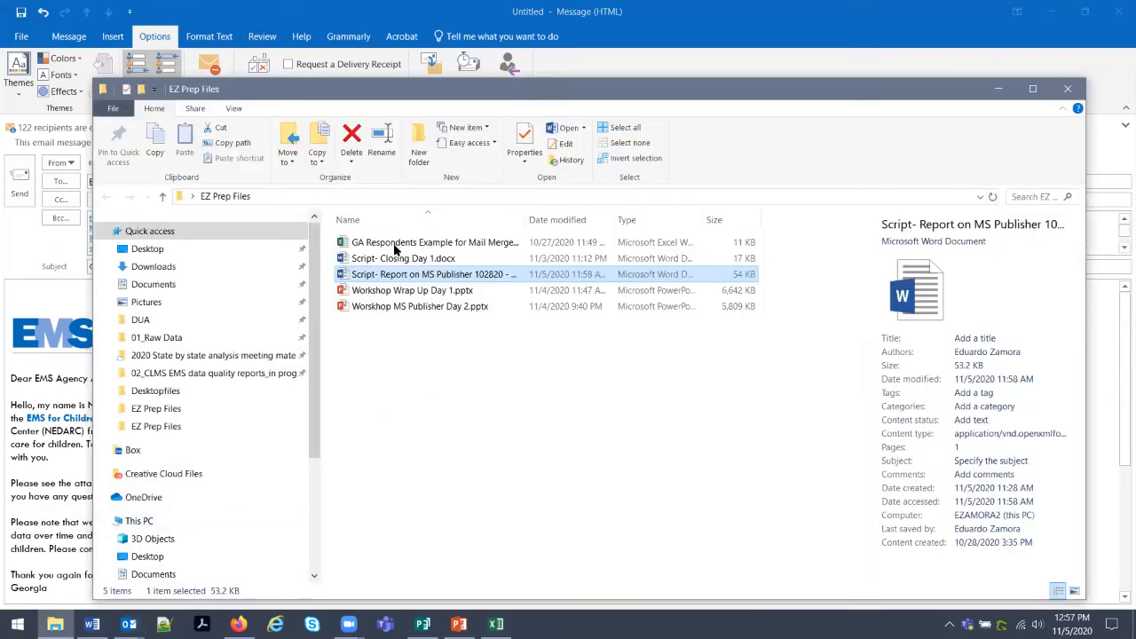
click(228, 252)
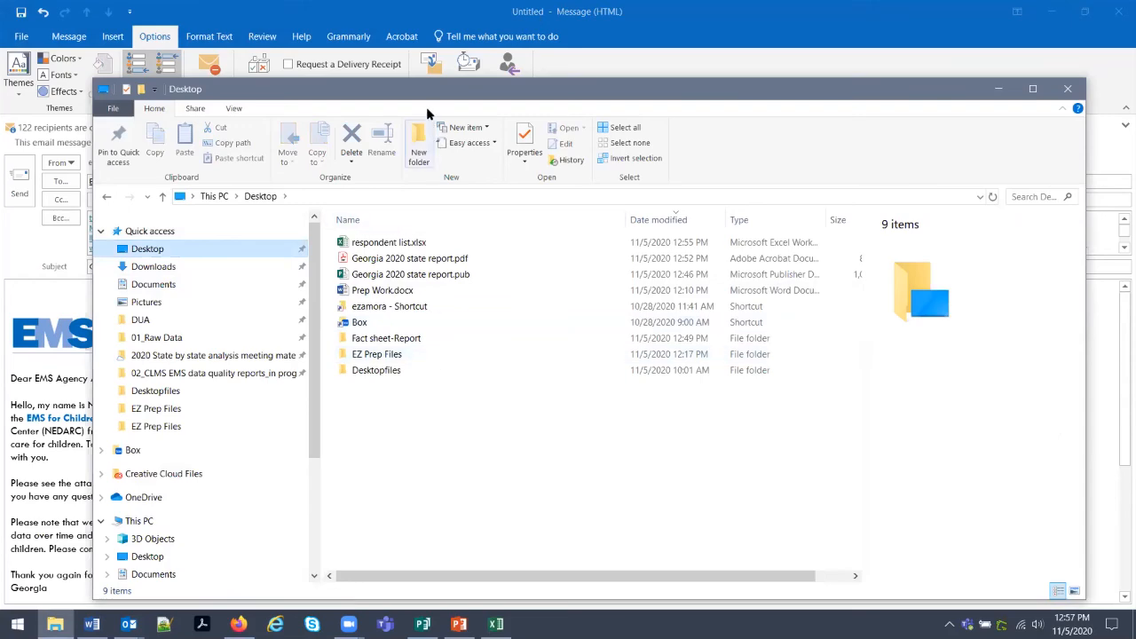
drag(421, 91, 675, 97)
drag(675, 264, 226, 399)
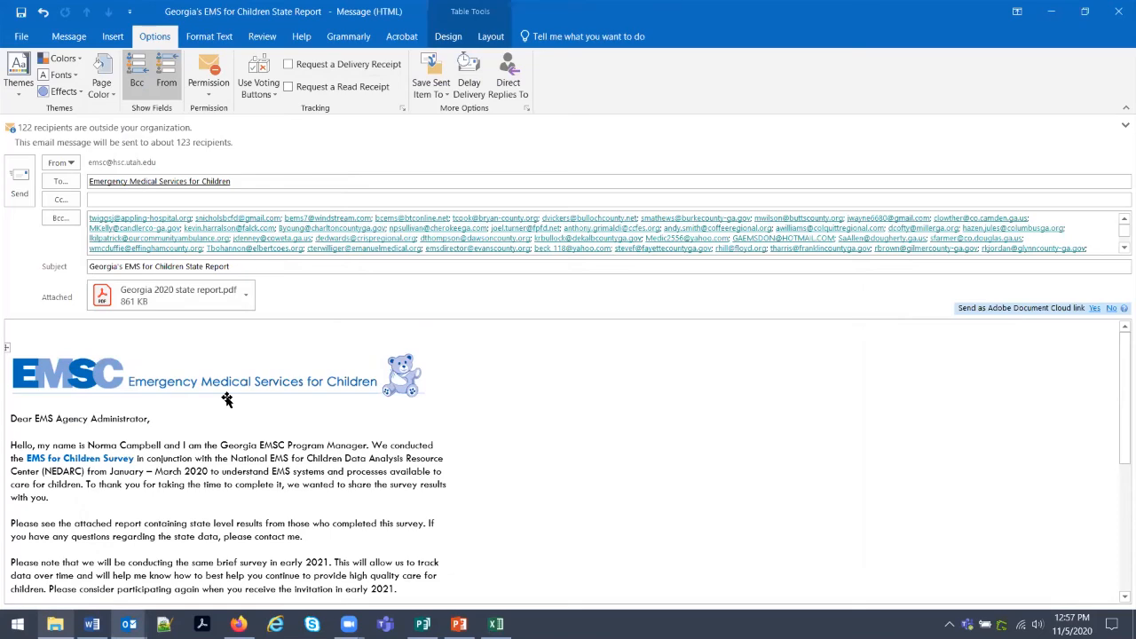
scroll(226, 400, down, 6)
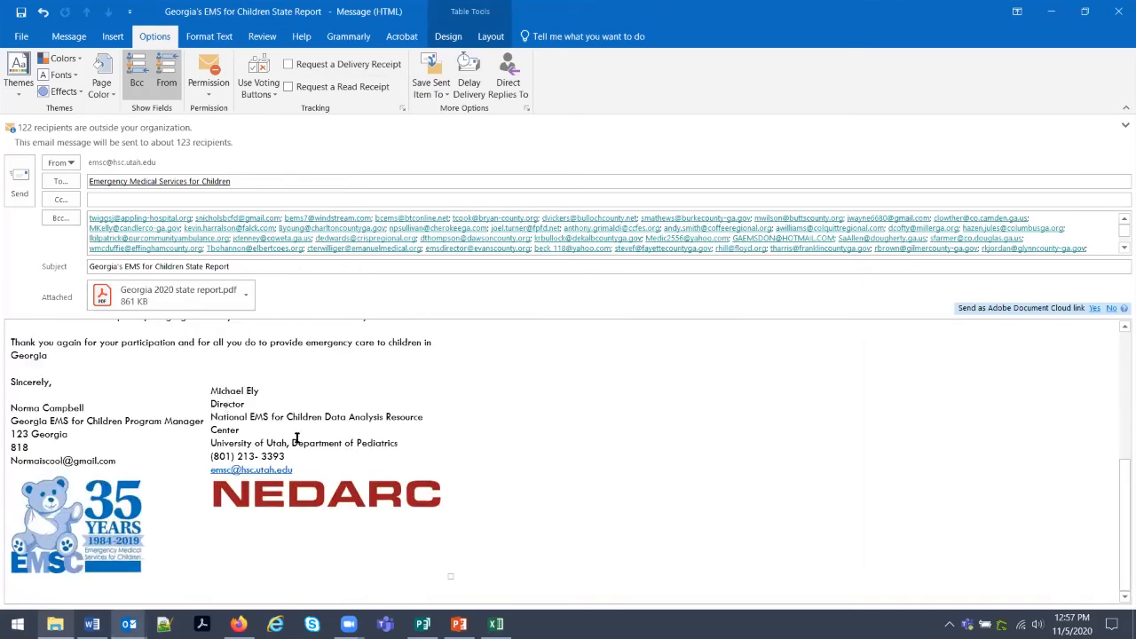
scroll(454, 394, up, 5)
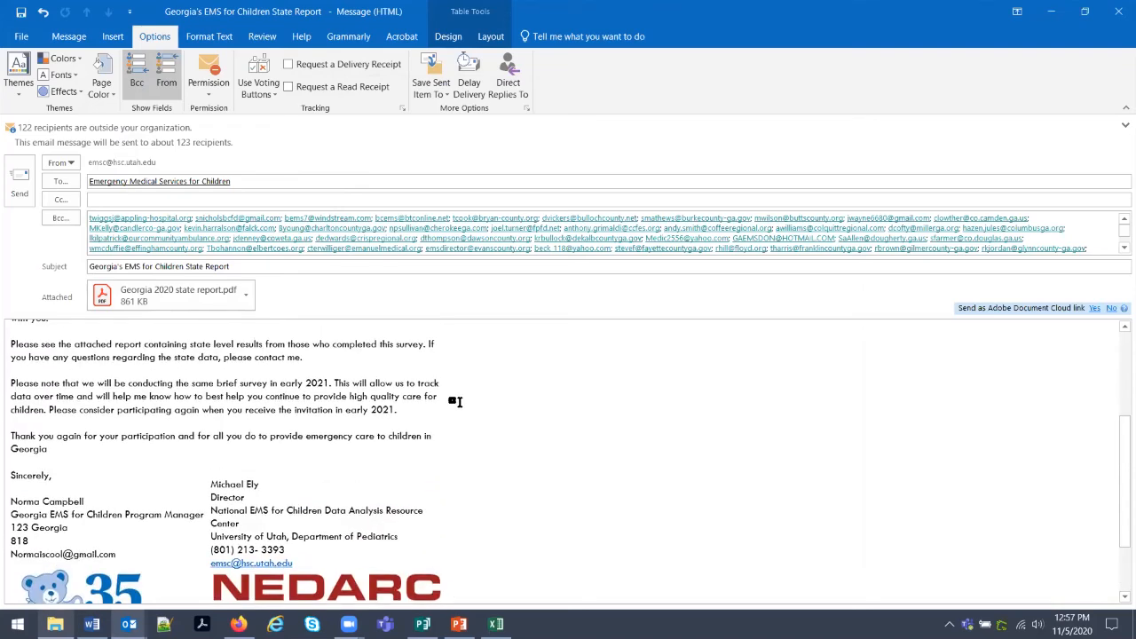
Minimize the finished message and Outlook, and close the File Explorer window.
click(1052, 10)
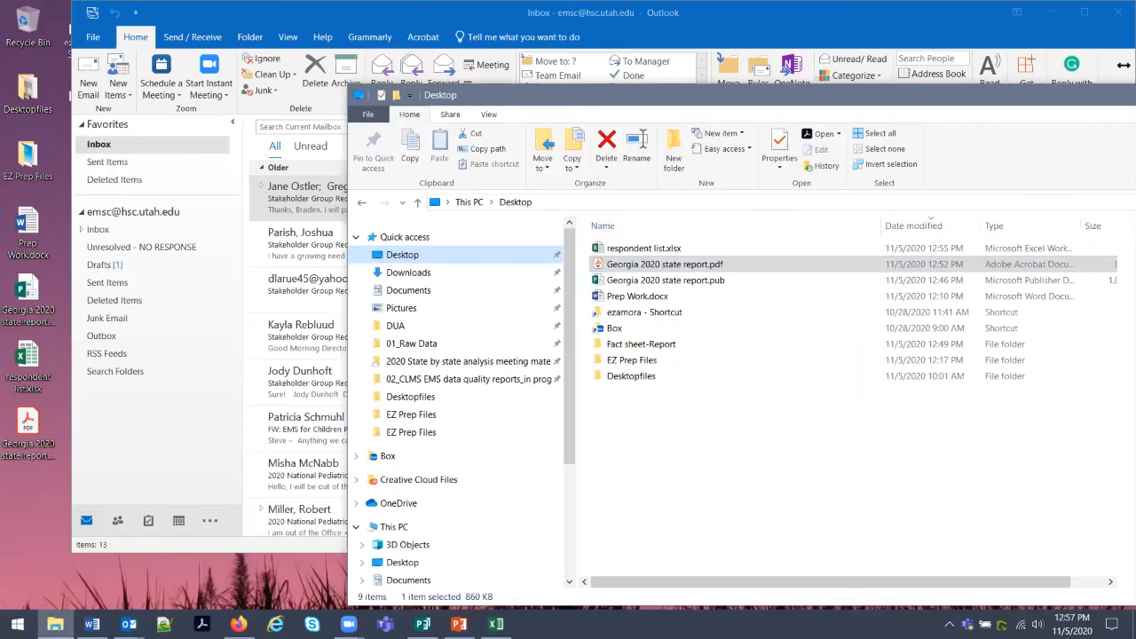
click(1090, 81)
click(1050, 12)
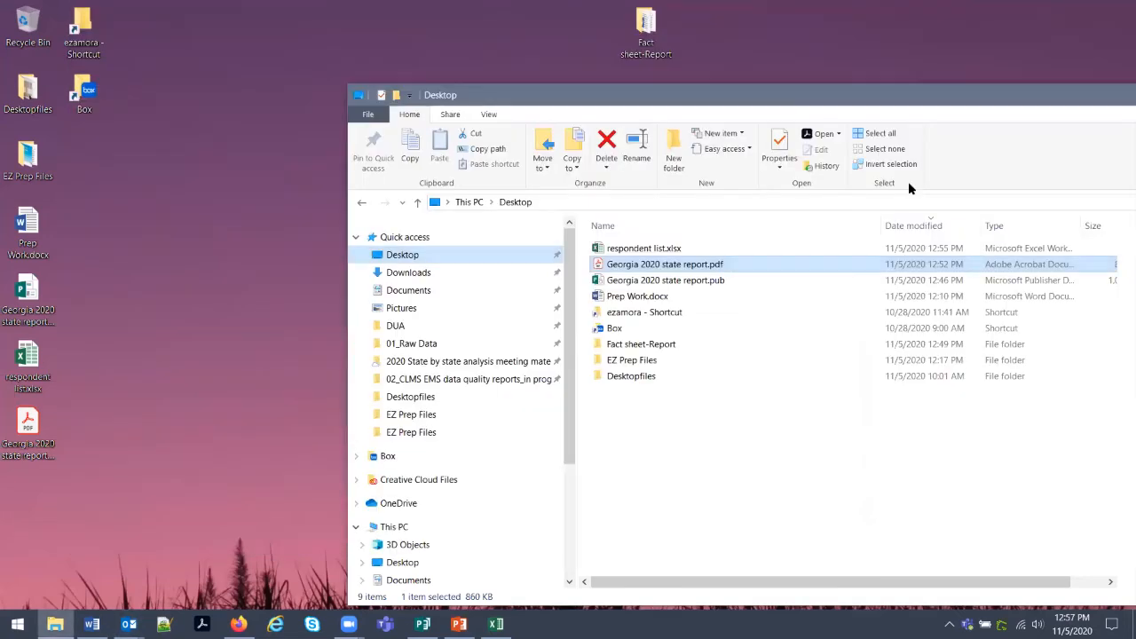
drag(860, 92, 647, 115)
click(1116, 123)
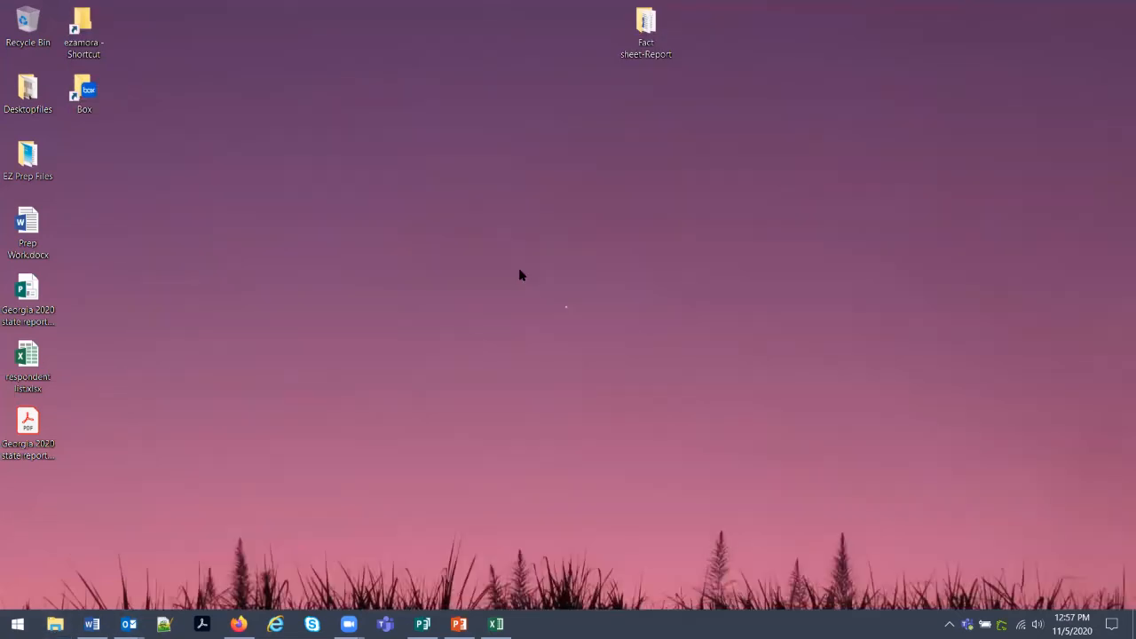
Open the Non-Respondents template from Fact sheet-Report, scroll through it, then close it.
double_click(645, 31)
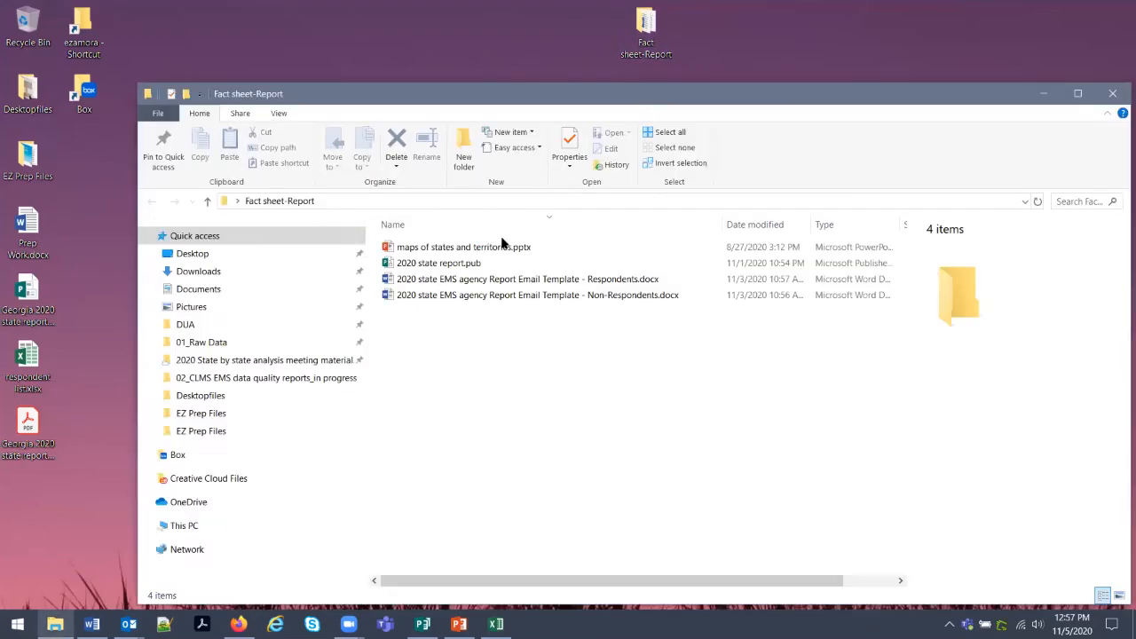
click(489, 295)
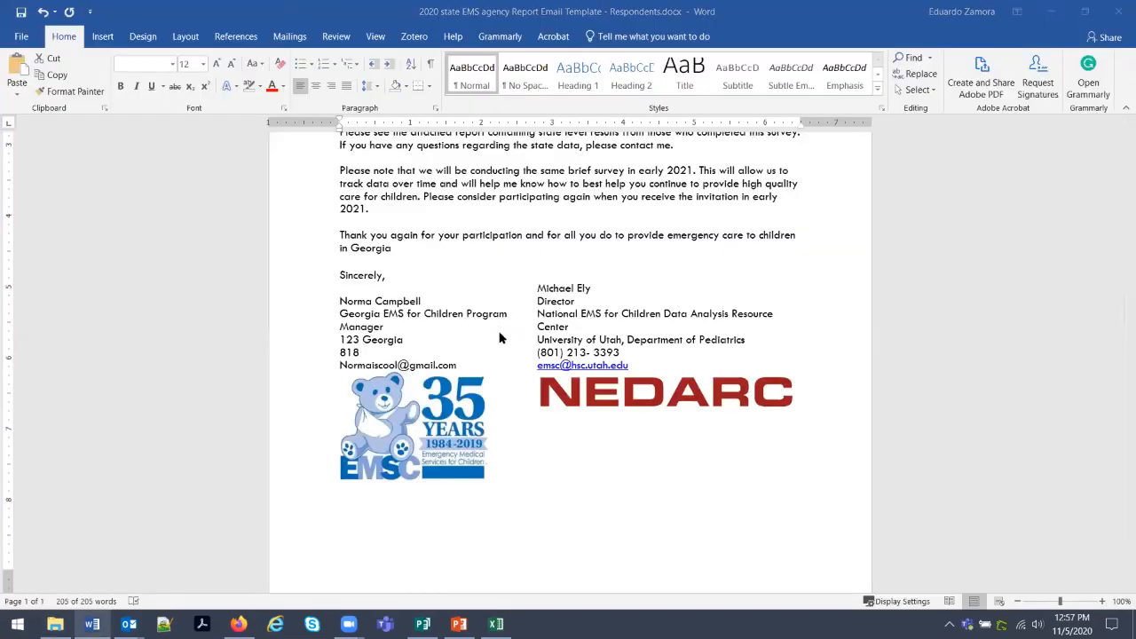
scroll(500, 332, down, 3)
scroll(500, 332, down, 1)
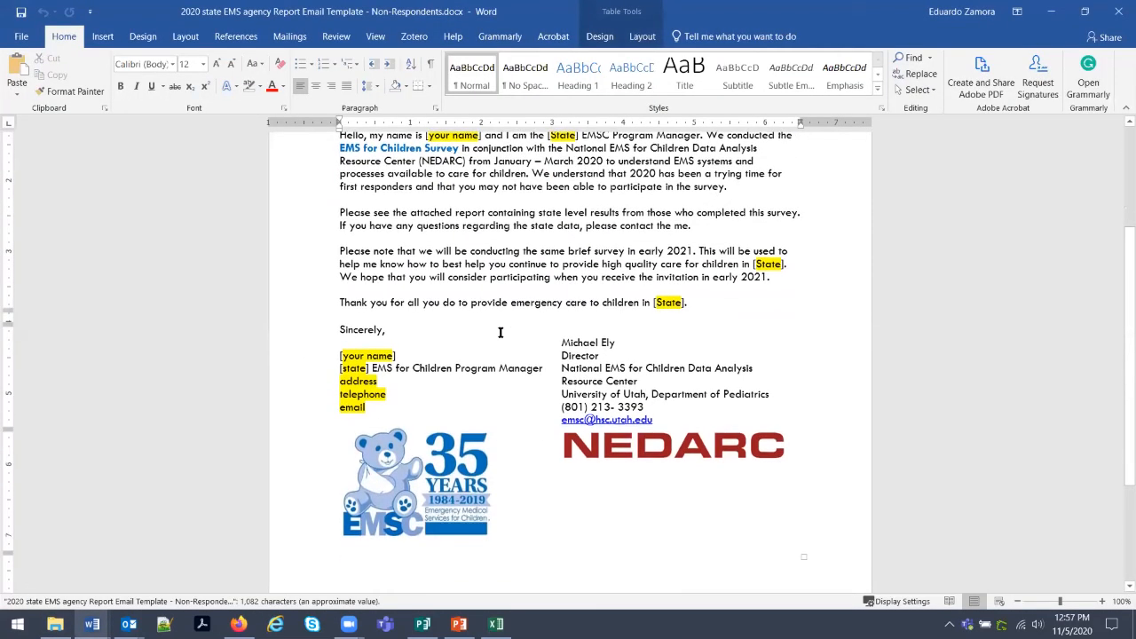
scroll(499, 332, down, 3)
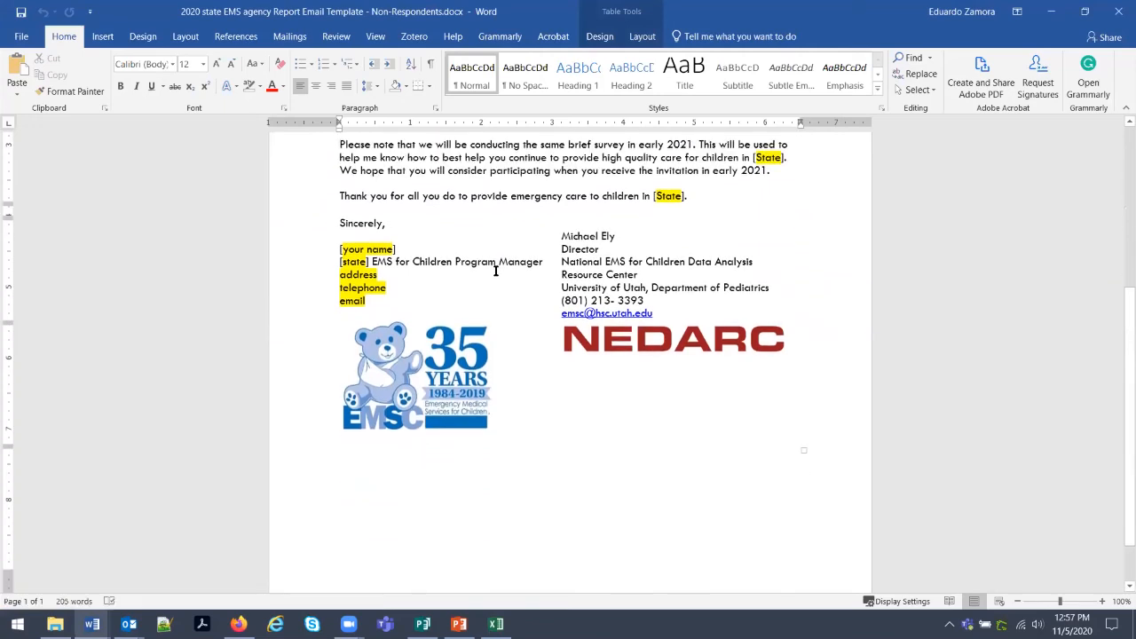
scroll(496, 271, up, 7)
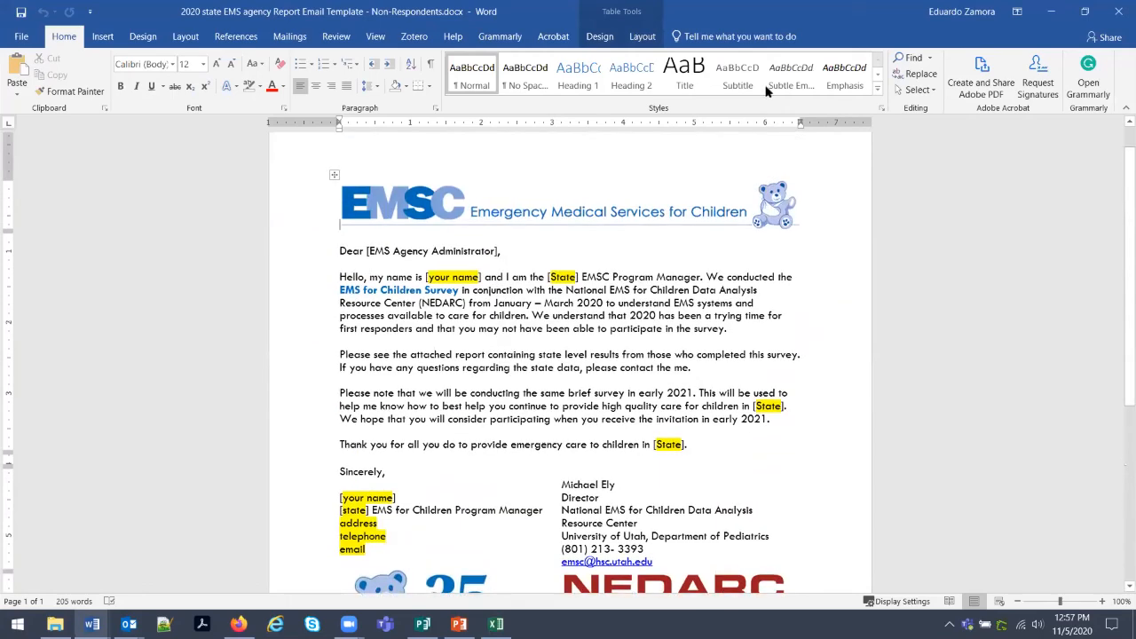
click(1118, 12)
key(ctrl+a)
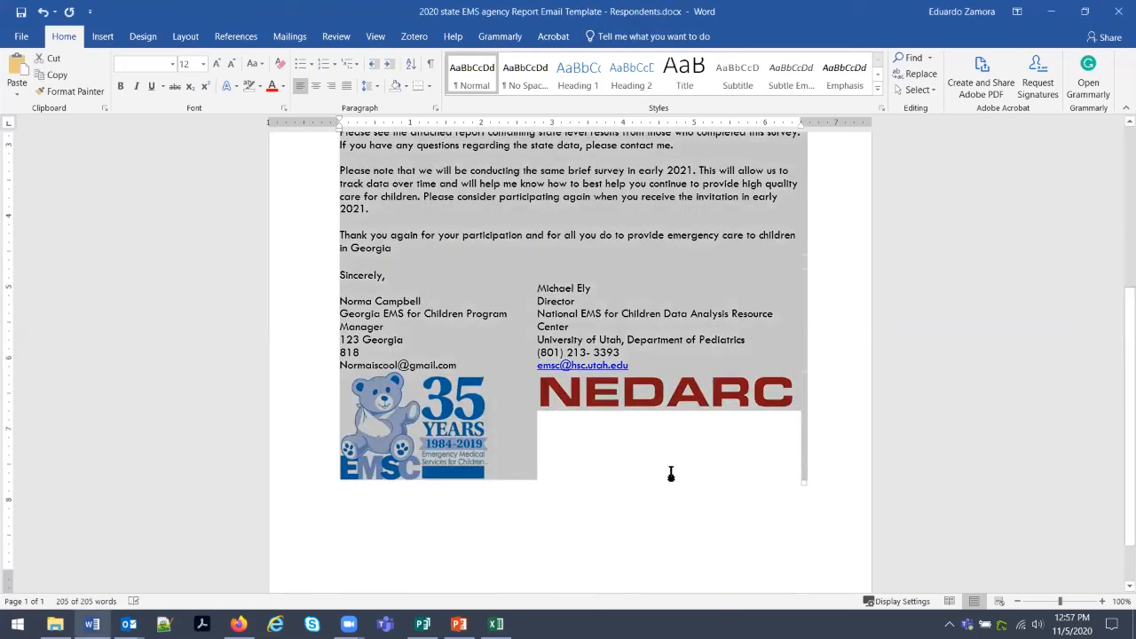